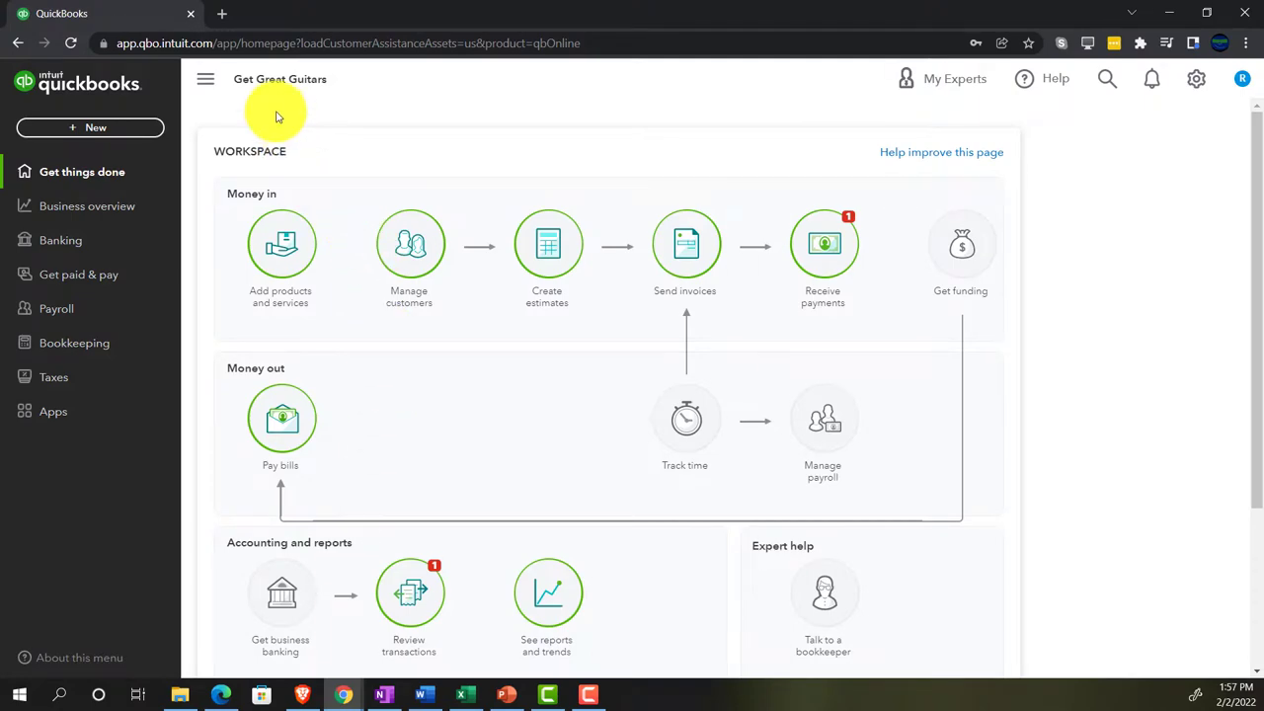
Look at the view-switching option in the Get Great Guitars company settings and compare with the sample company in the other browser
{"action": "key", "text": "ctrl+plus"}
{"action": "key", "text": "ctrl+plus"}
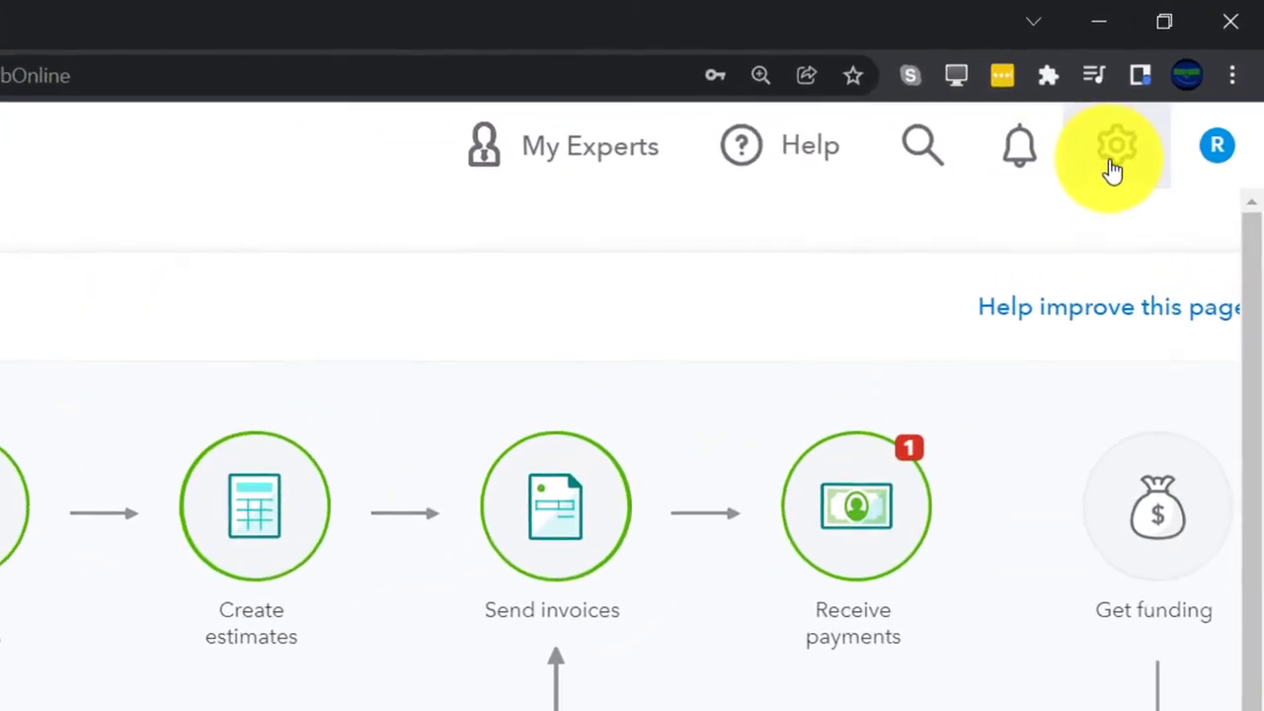
{"action": "left_click", "coordinate": [1179, 83]}
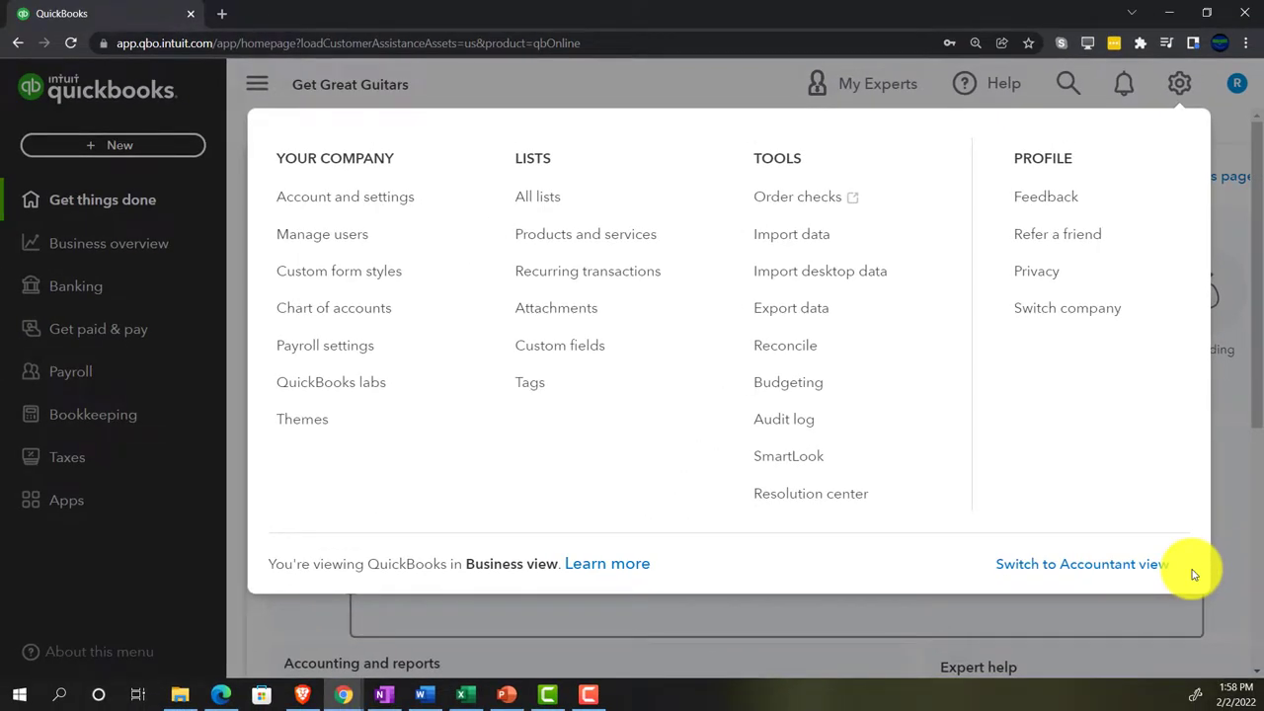
{"action": "left_click", "coordinate": [221, 695]}
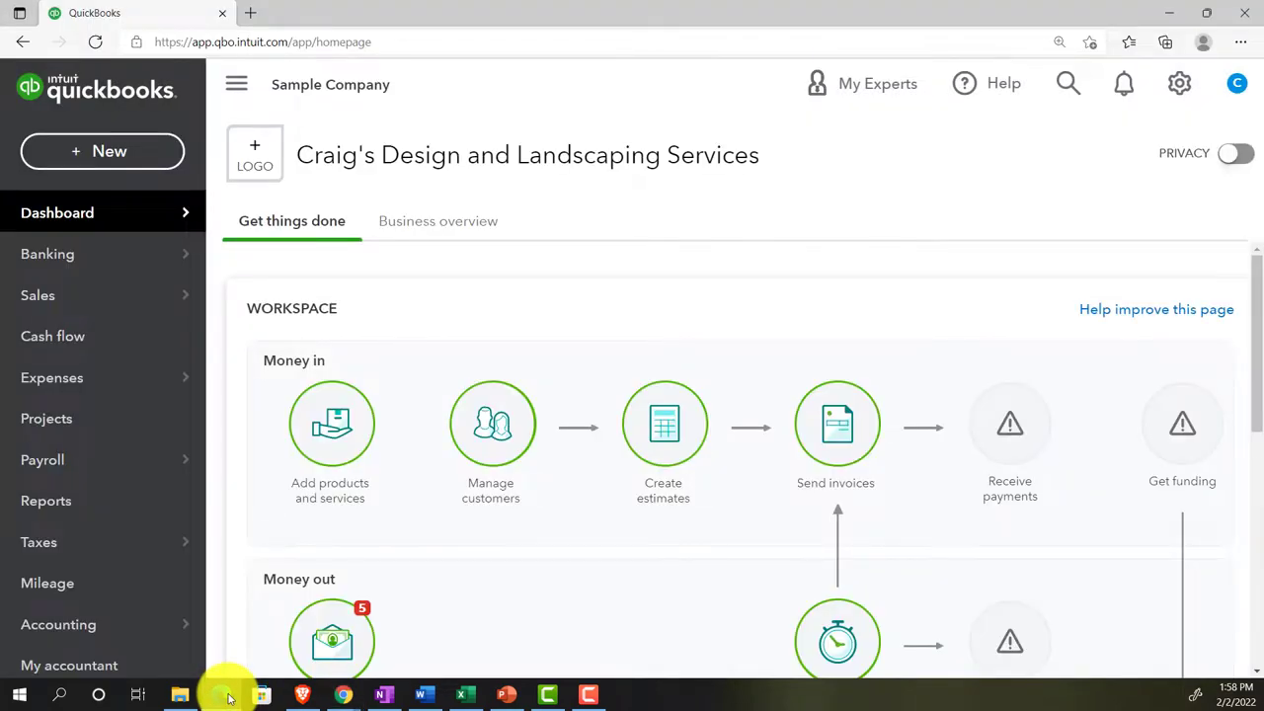
{"action": "left_click", "coordinate": [225, 697]}
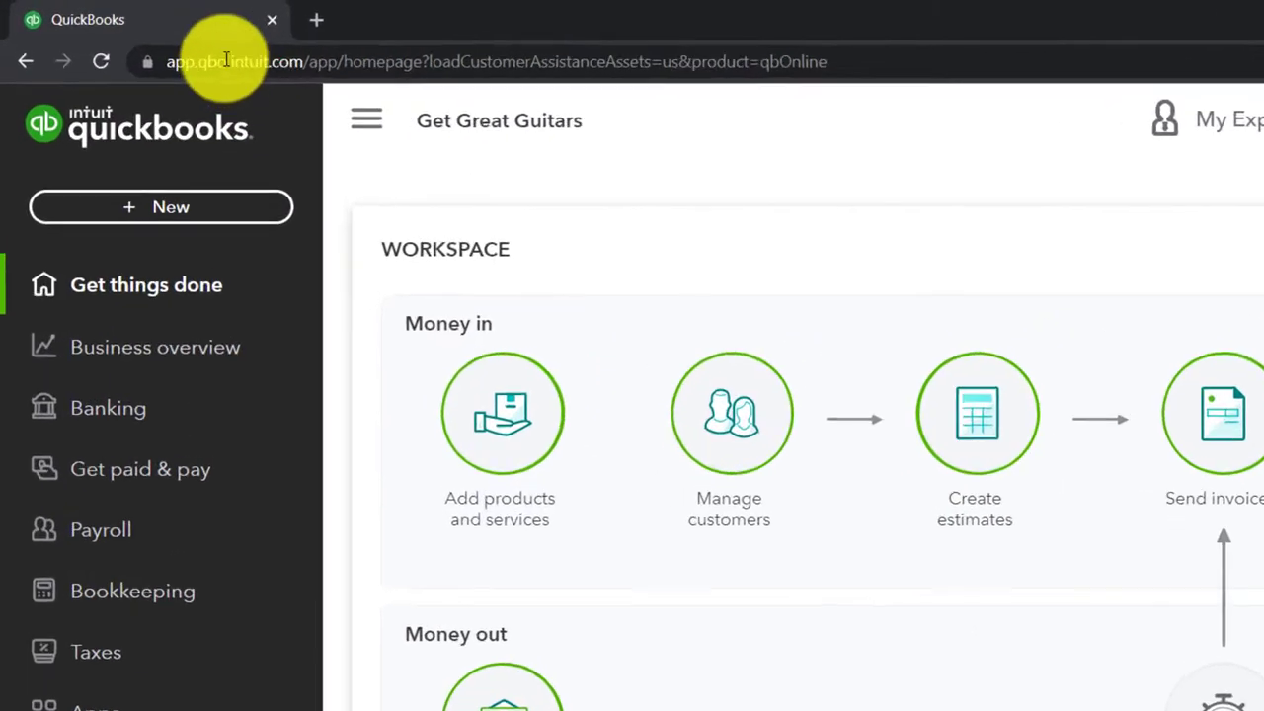
Duplicate the Get Great Guitars home page three times so that four browser tabs are open
{"action": "right_click", "coordinate": [193, 20]}
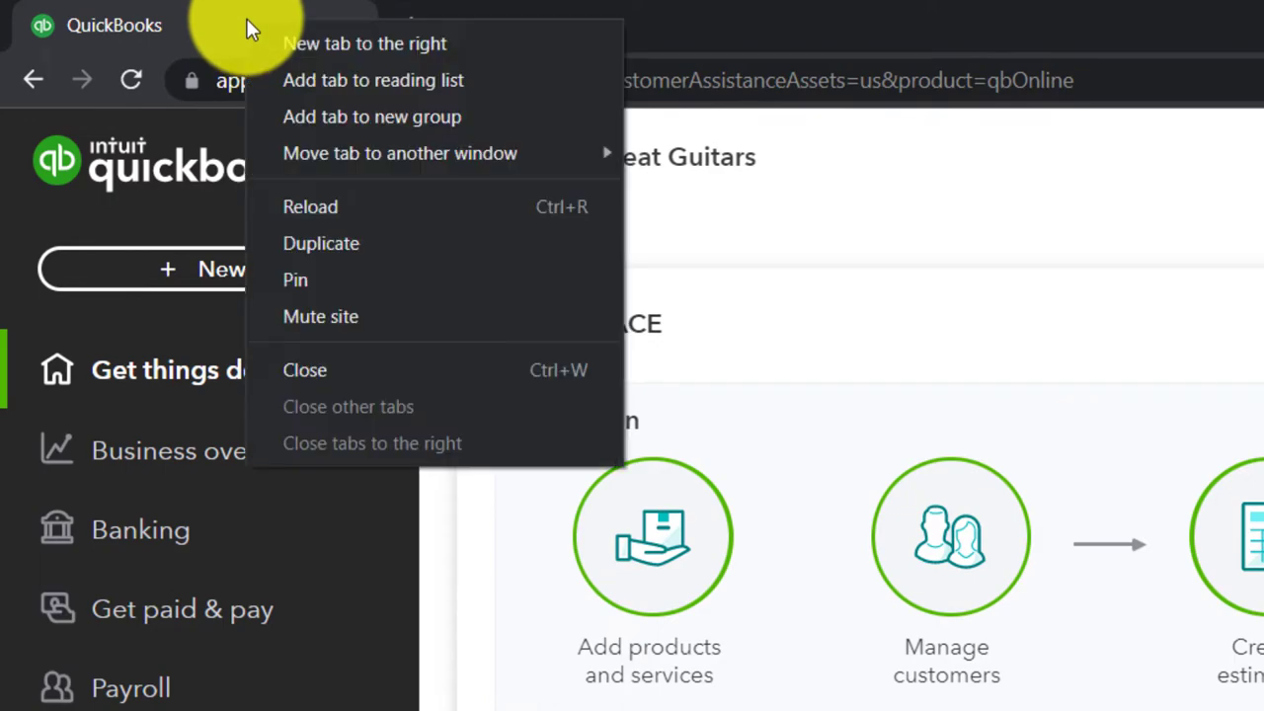
{"action": "left_click", "coordinate": [311, 237]}
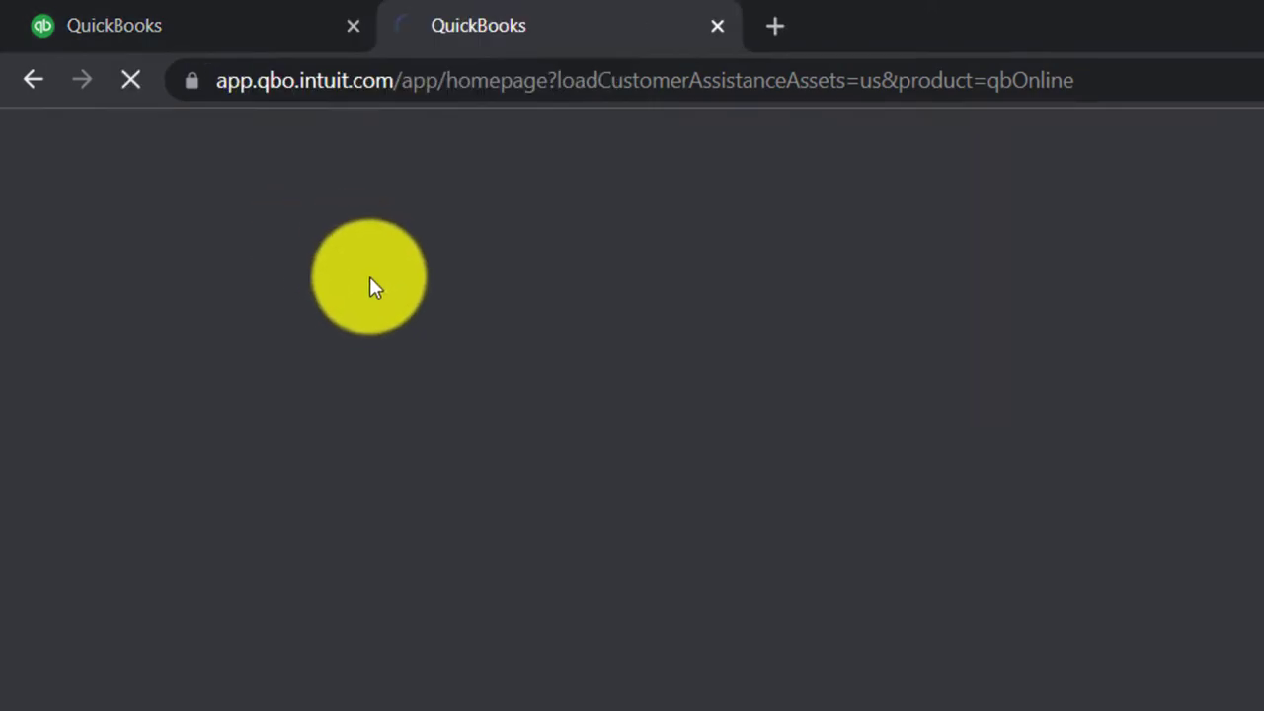
{"action": "left_click", "coordinate": [256, 27]}
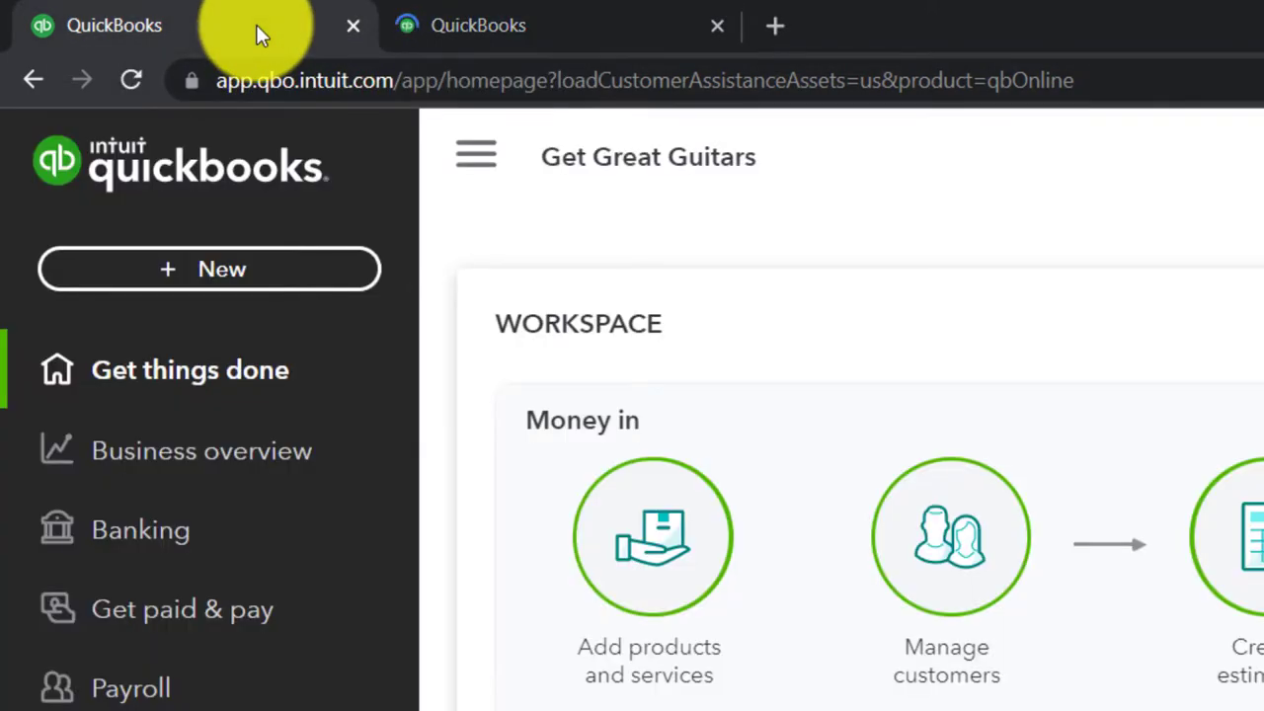
{"action": "right_click", "coordinate": [256, 24]}
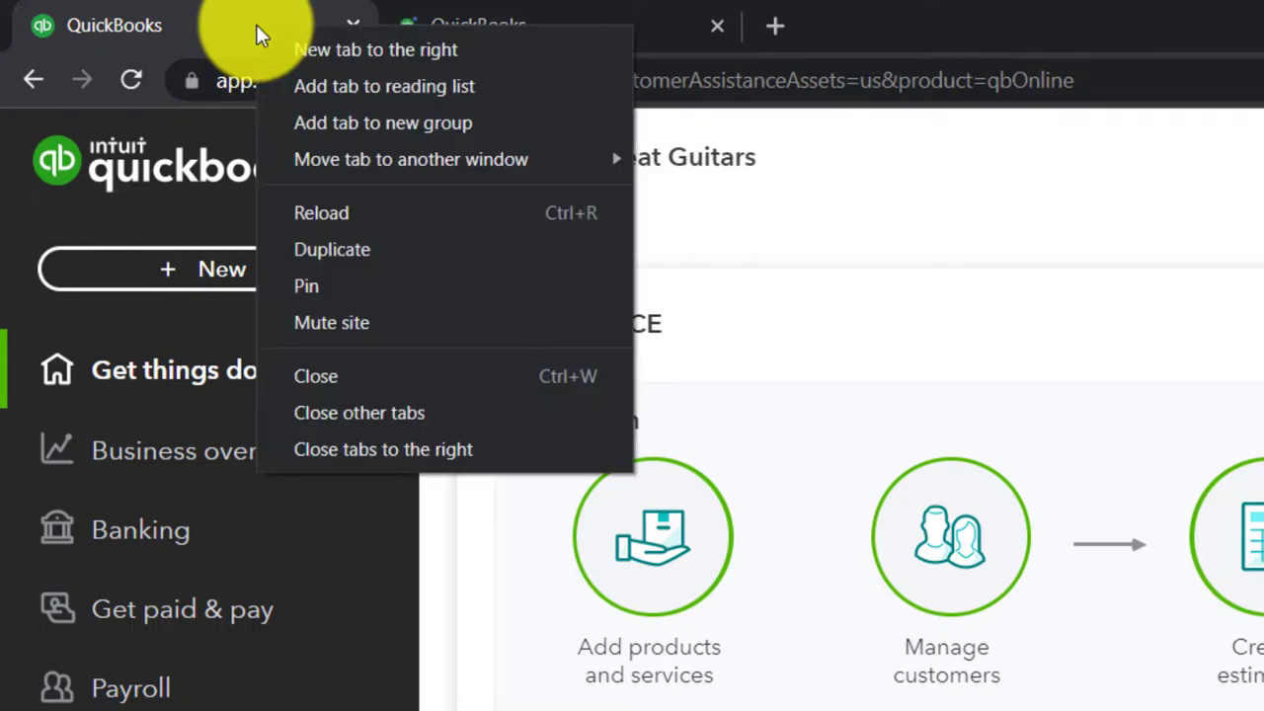
{"action": "left_click", "coordinate": [324, 250]}
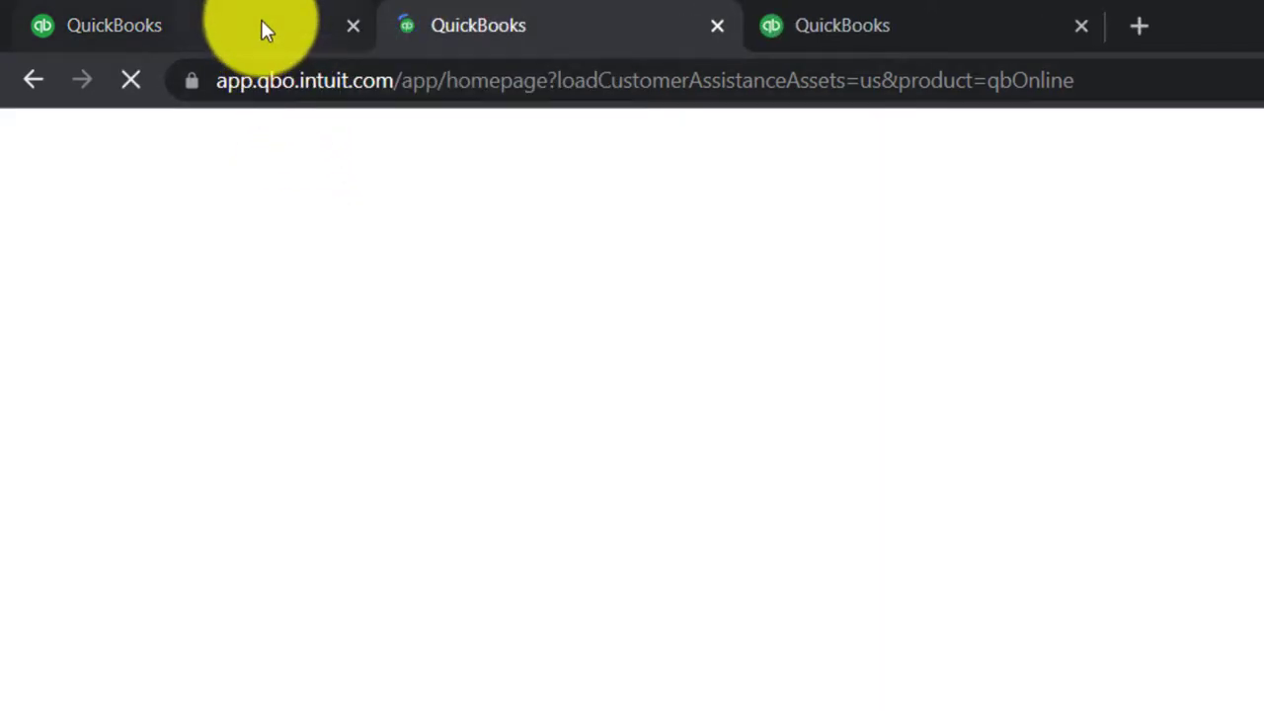
{"action": "left_click", "coordinate": [261, 20]}
{"action": "right_click", "coordinate": [261, 20]}
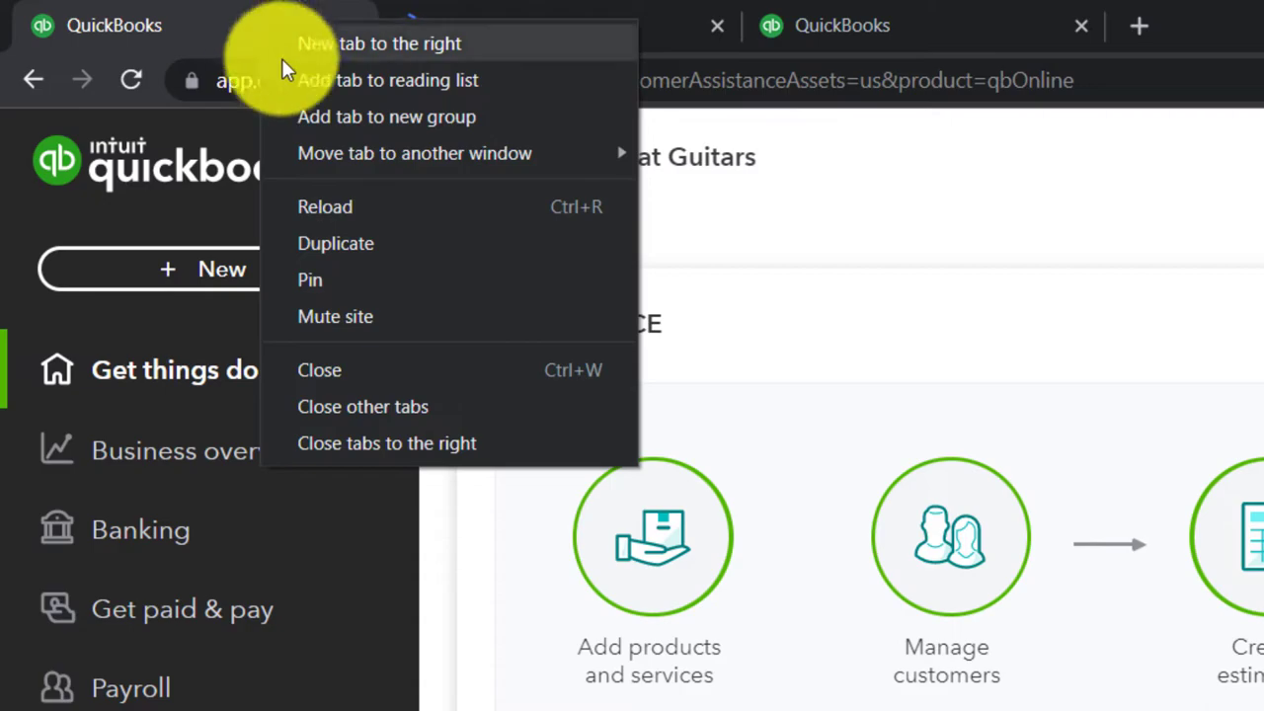
{"action": "left_click", "coordinate": [335, 243]}
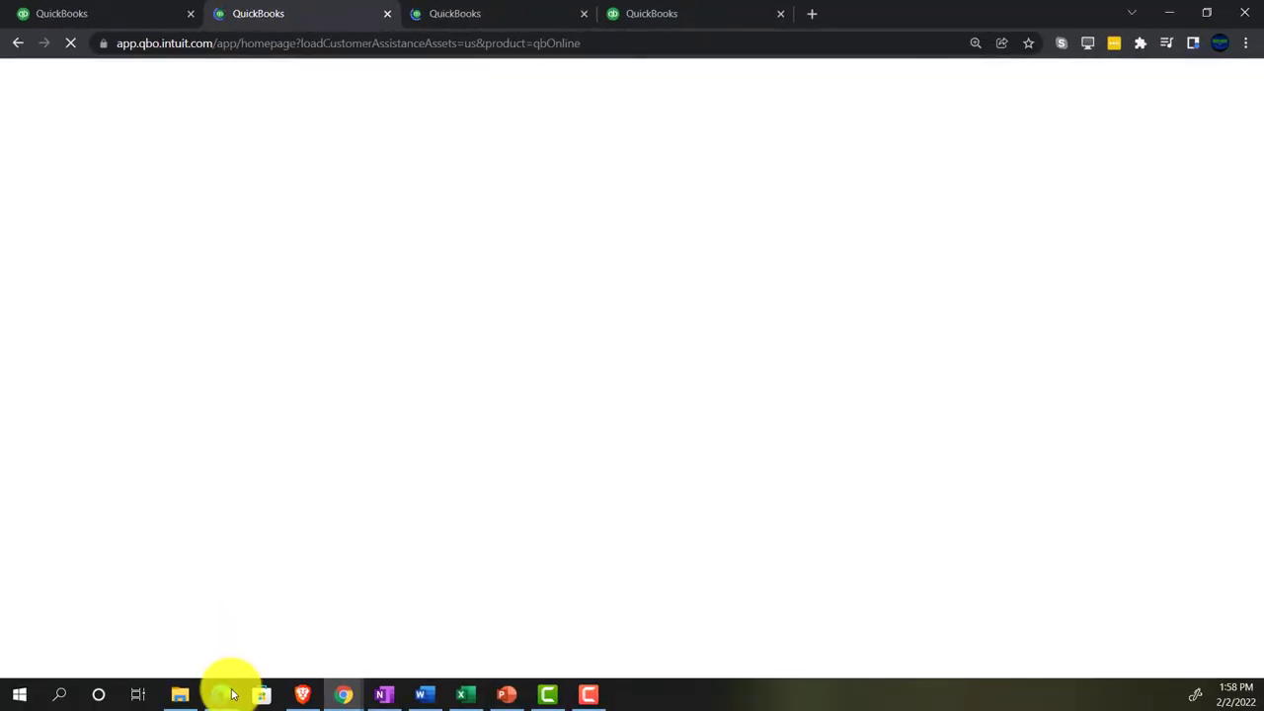
Check the sample company's navigation, and open the Balance Sheet report from the favorite reports of Get Great Guitars in the second tab
{"action": "left_click", "coordinate": [225, 694]}
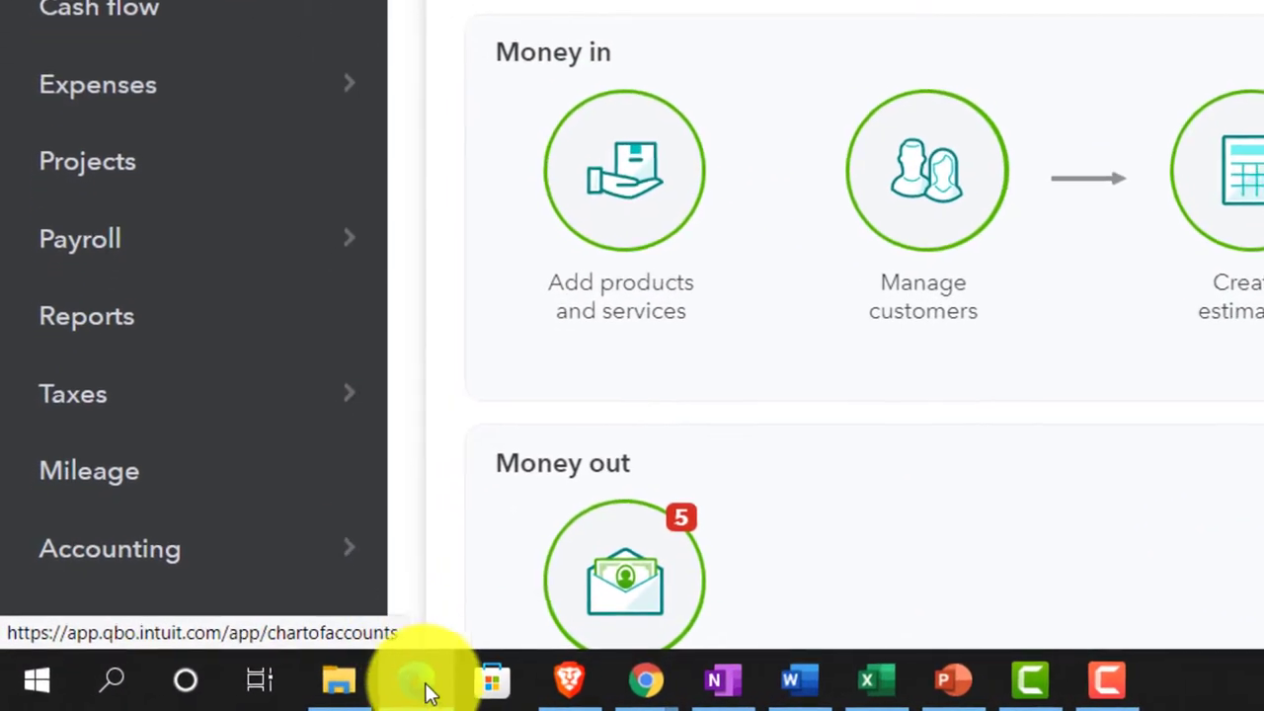
{"action": "left_click", "coordinate": [371, 695]}
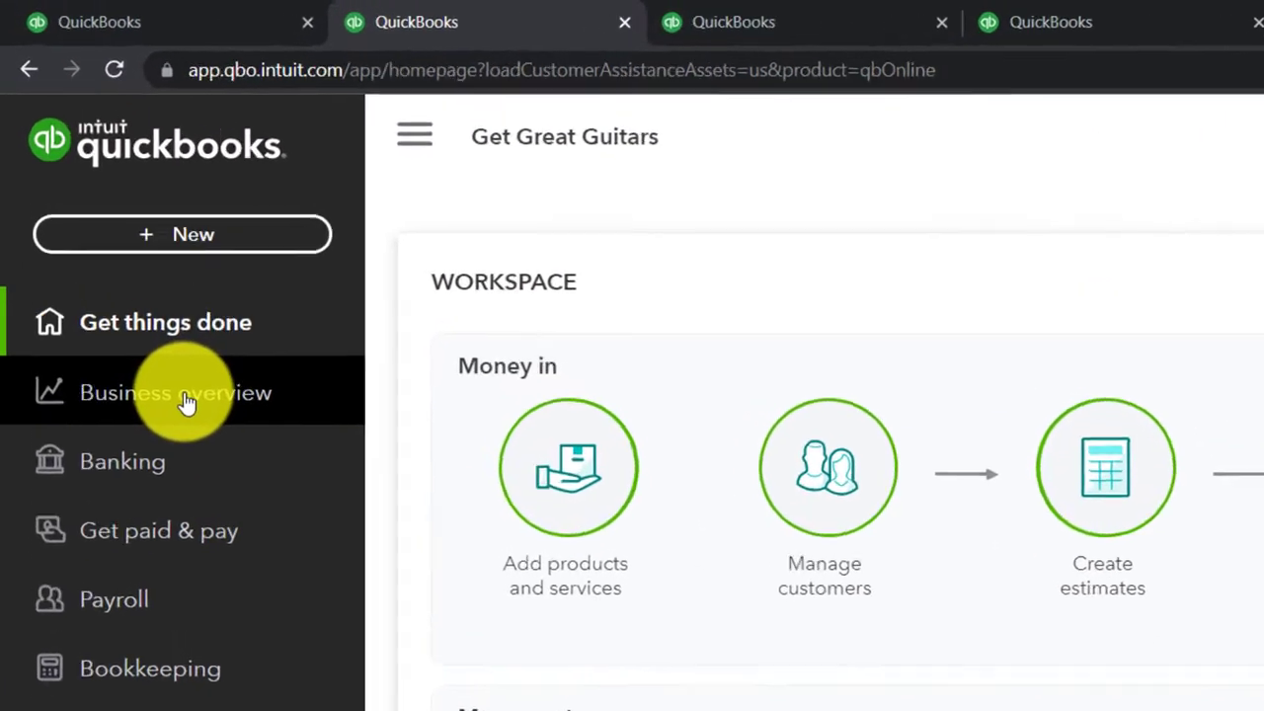
{"action": "left_click", "coordinate": [115, 245]}
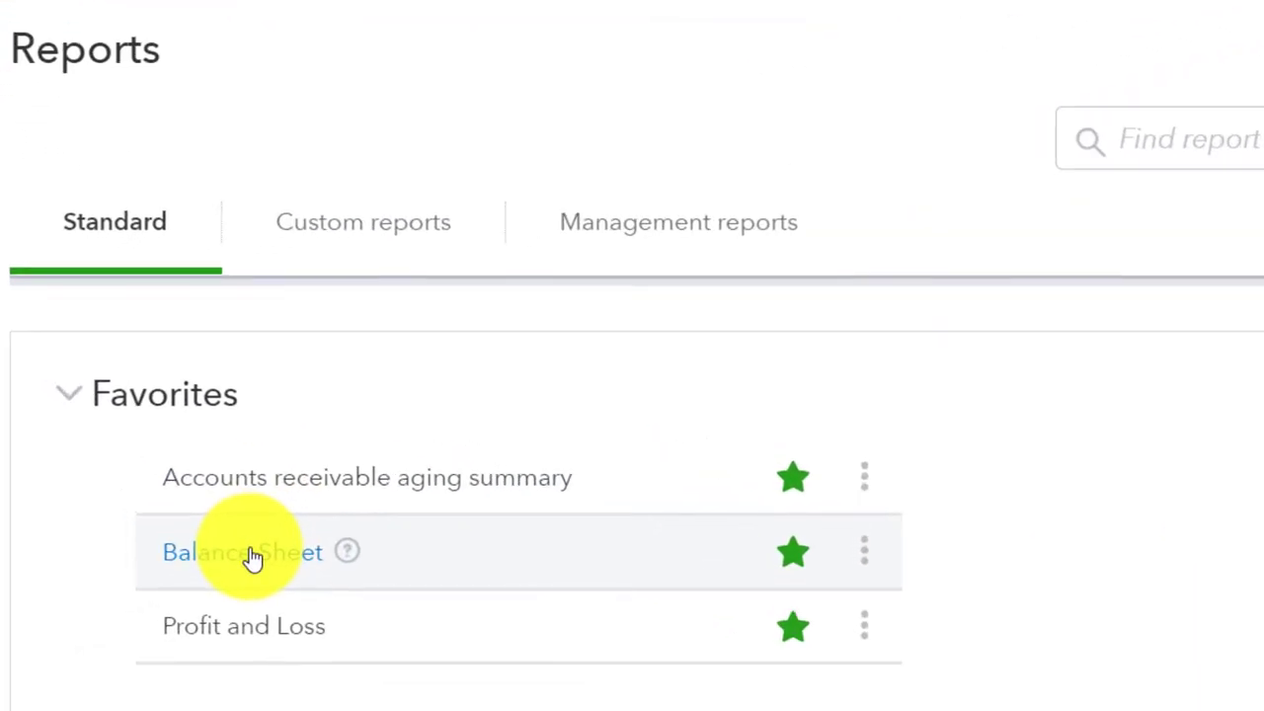
{"action": "left_click", "coordinate": [253, 558]}
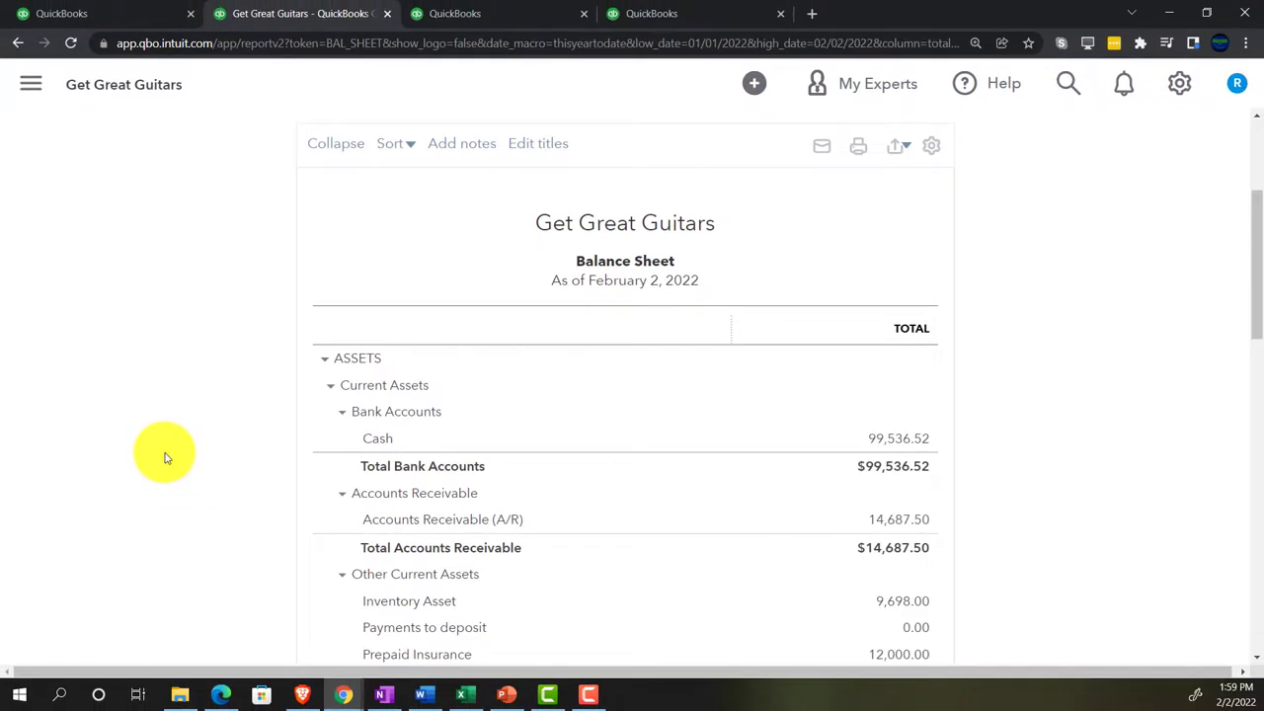
Set the Balance Sheet report period to 01/01/2022 through 02/28/2022 and run the report
{"action": "left_click", "coordinate": [353, 247]}
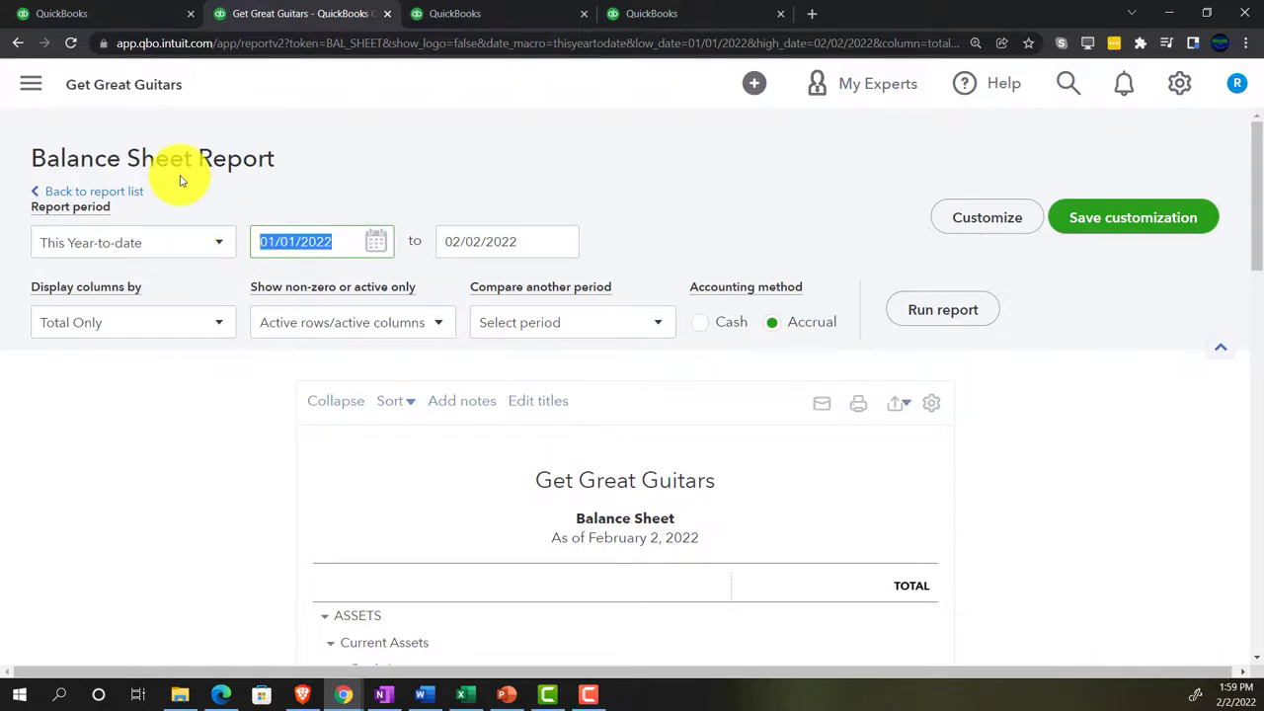
{"action": "type", "text": "01/01/2022"}
{"action": "key", "text": "Tab"}
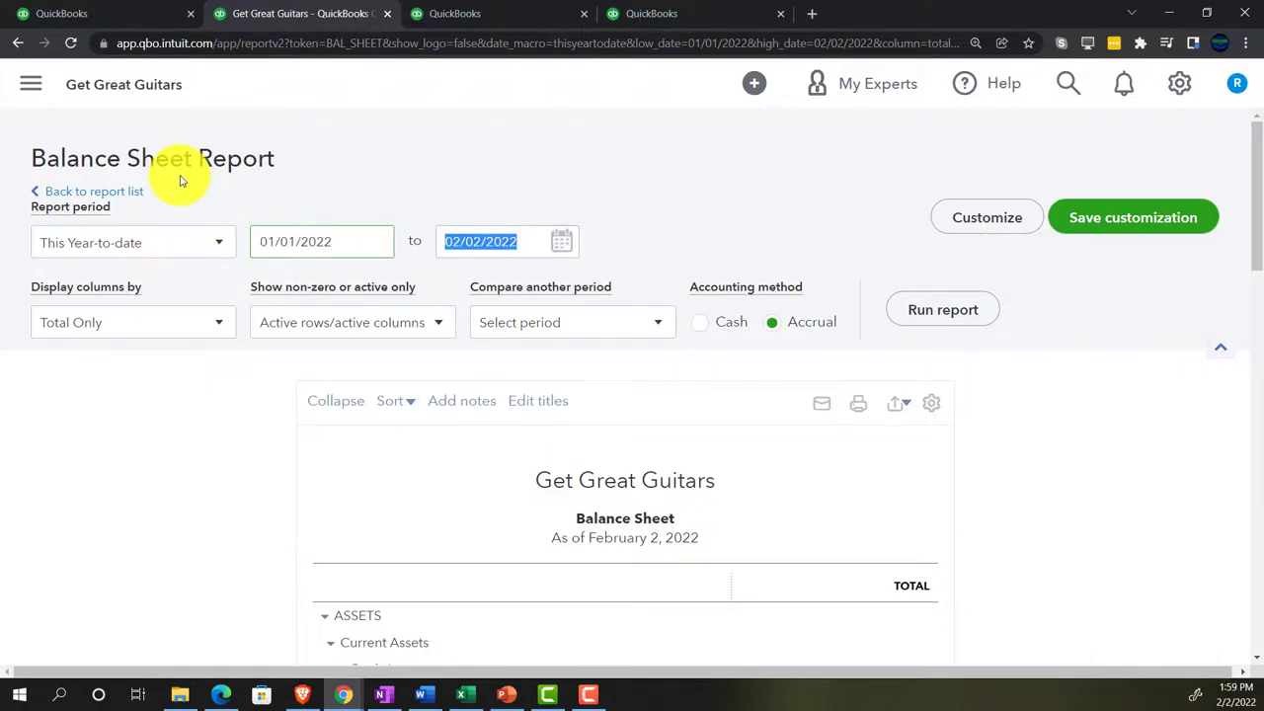
{"action": "type", "text": "0"}
{"action": "type", "text": "2/28/"}
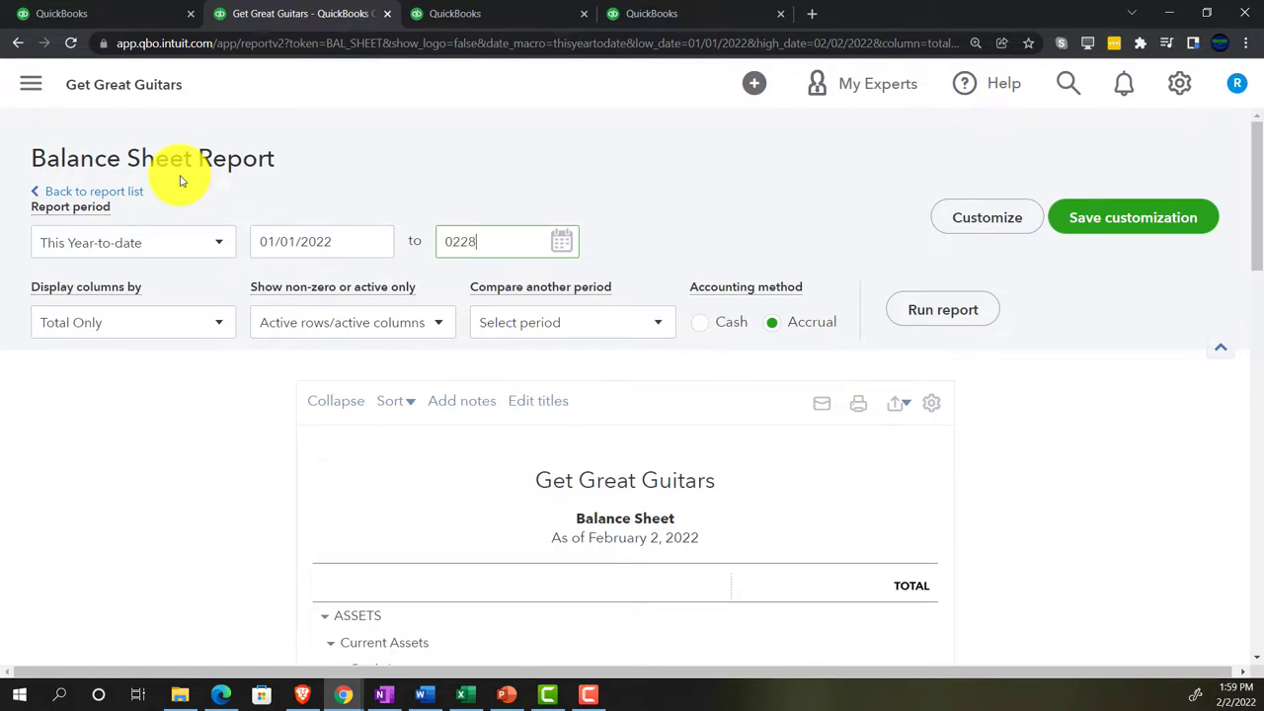
{"action": "type", "text": "2022"}
{"action": "key", "text": "Tab"}
{"action": "left_click", "coordinate": [956, 312]}
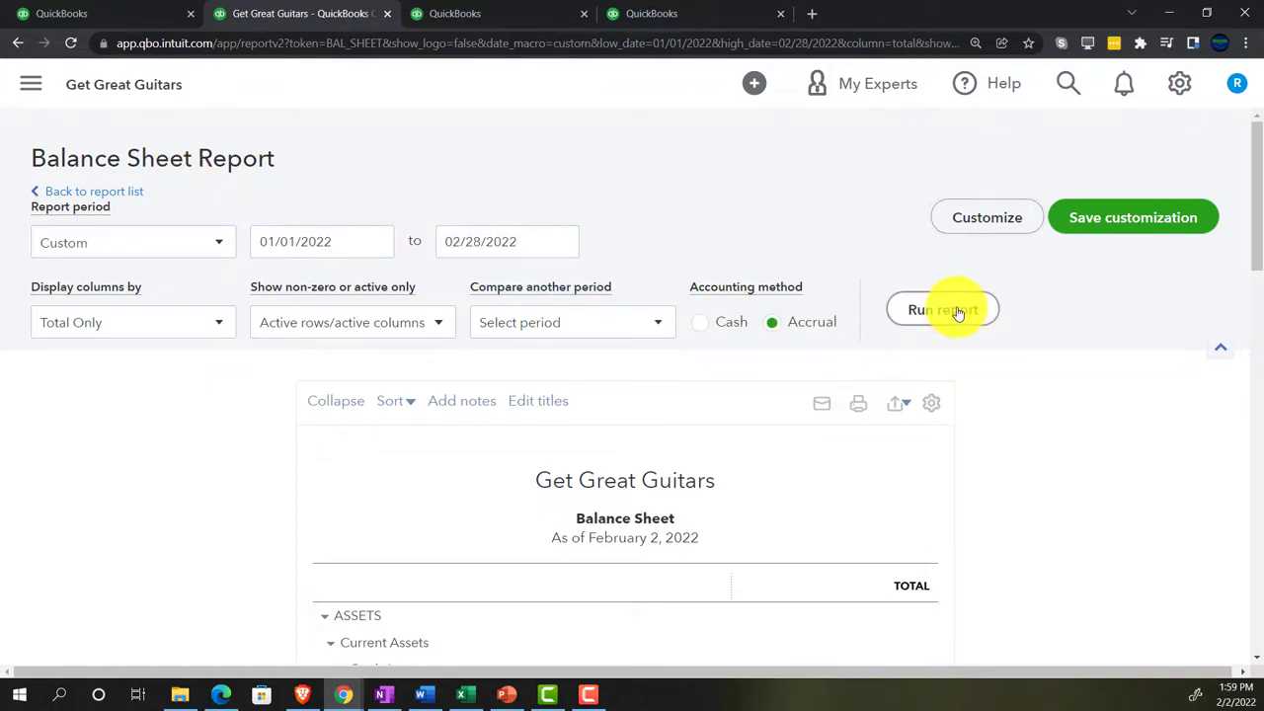
{"action": "scroll", "coordinate": [958, 314], "scroll_direction": "down", "scroll_amount": 4}
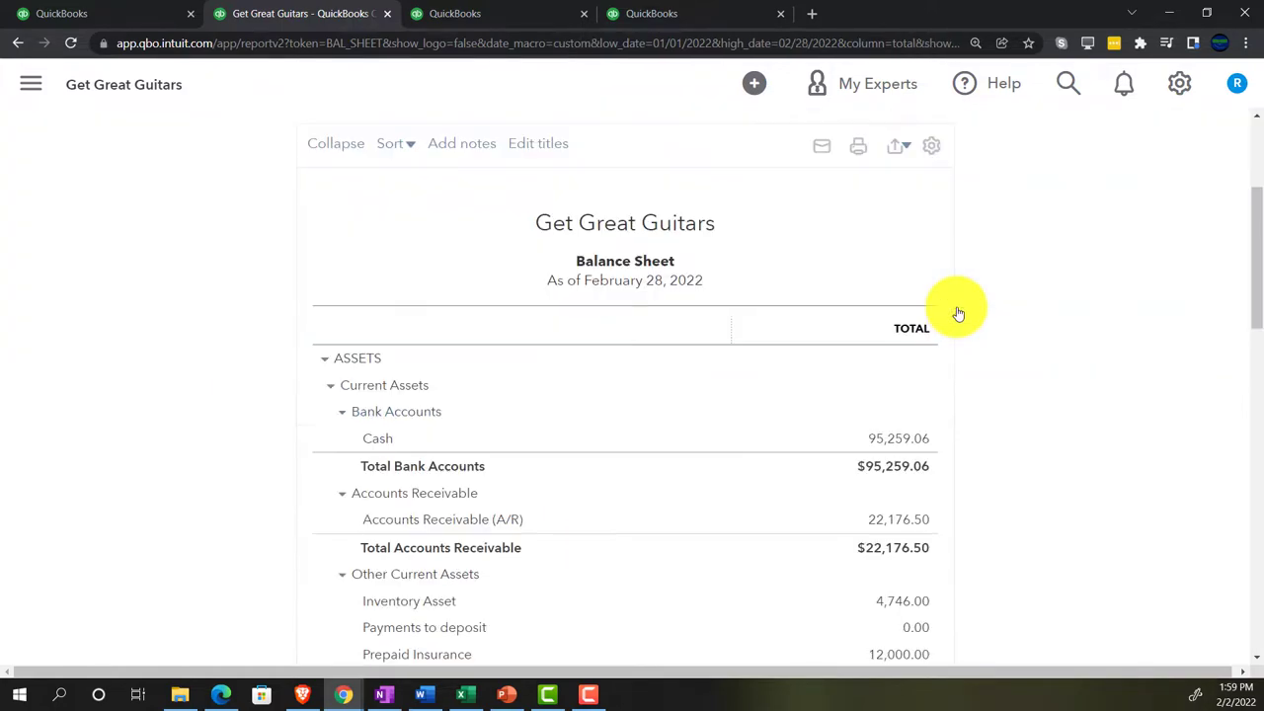
Open the Profit and Loss report from the favorite reports in the third browser tab
{"action": "left_click", "coordinate": [491, 13]}
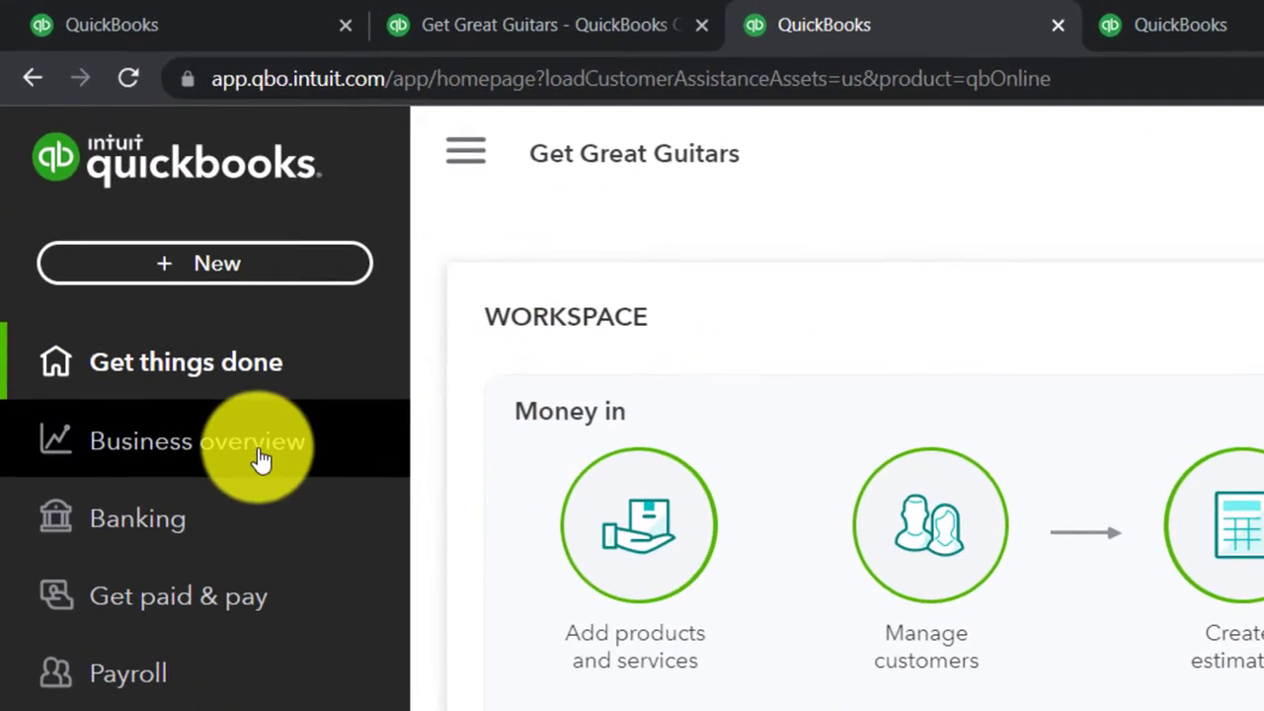
{"action": "left_click", "coordinate": [143, 252]}
{"action": "left_click", "coordinate": [260, 459]}
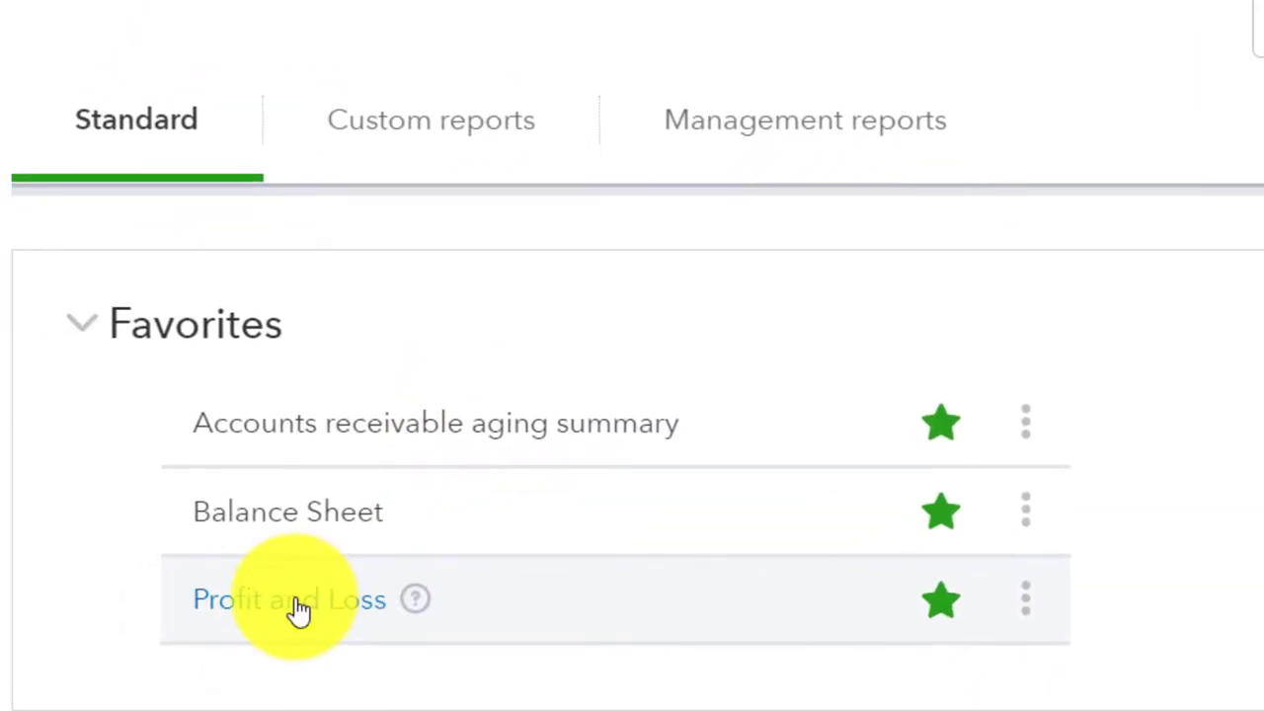
{"action": "left_click", "coordinate": [299, 607]}
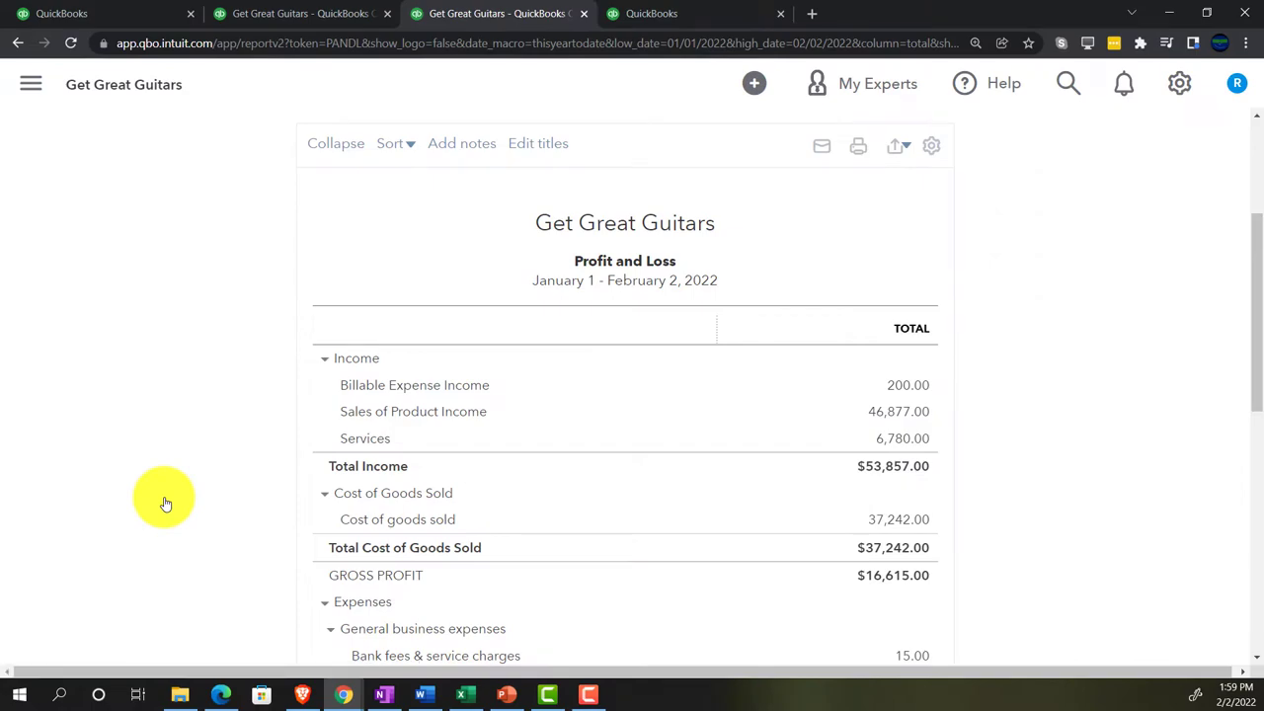
Run the Profit and Loss report for 01/01/2022 through 02/28/2022 with the columns displayed by month
{"action": "scroll", "coordinate": [165, 504], "scroll_direction": "up", "scroll_amount": 3}
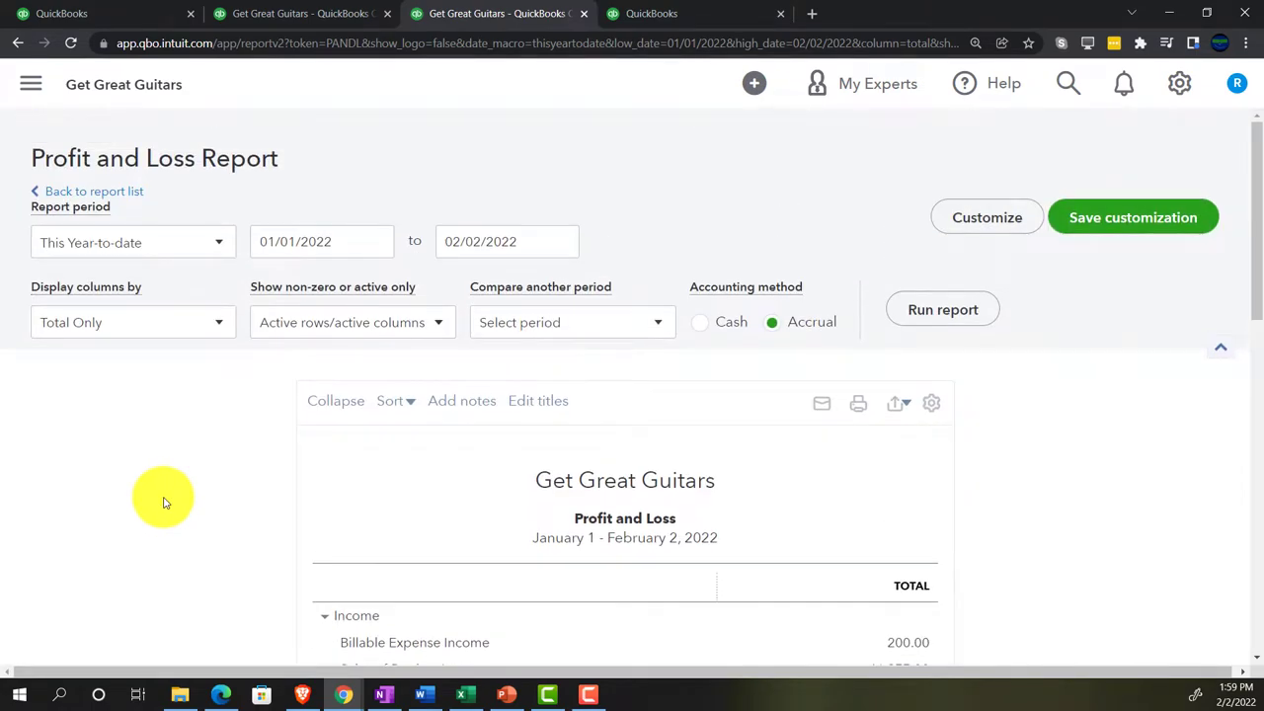
{"action": "left_click", "coordinate": [338, 242]}
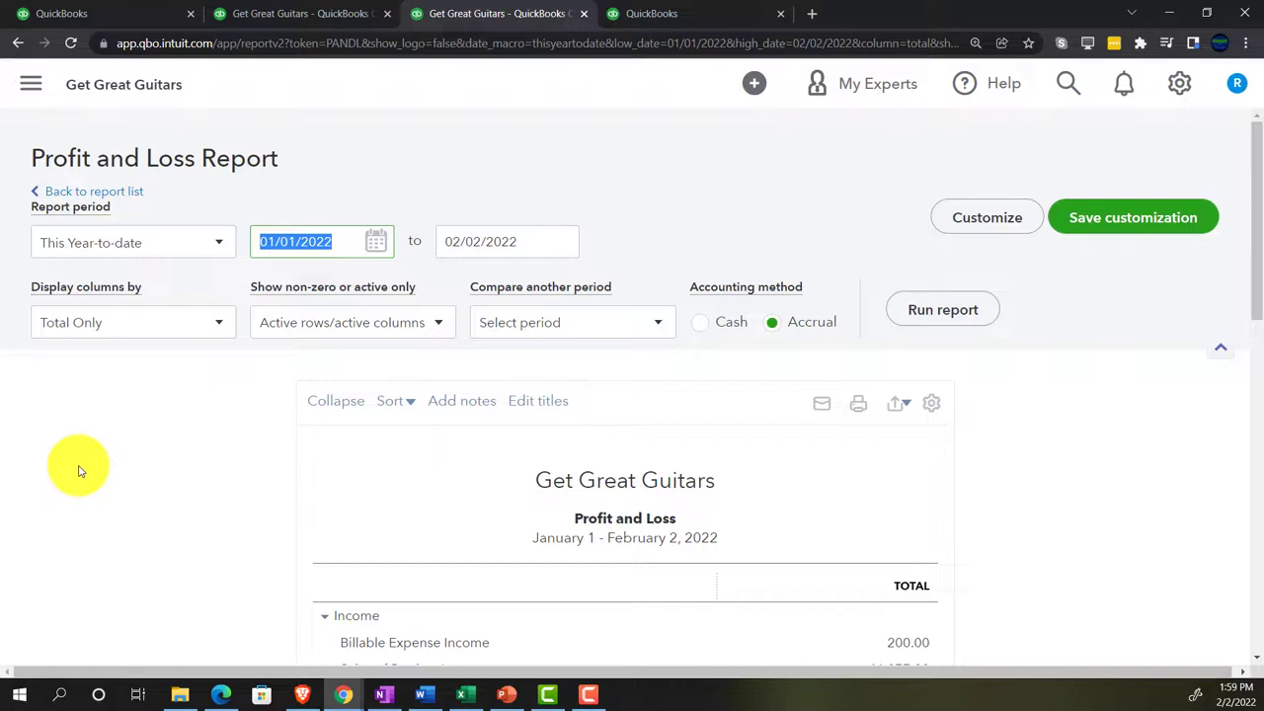
{"action": "type", "text": "01/01/2022"}
{"action": "key", "text": "Tab"}
{"action": "type", "text": "02/"}
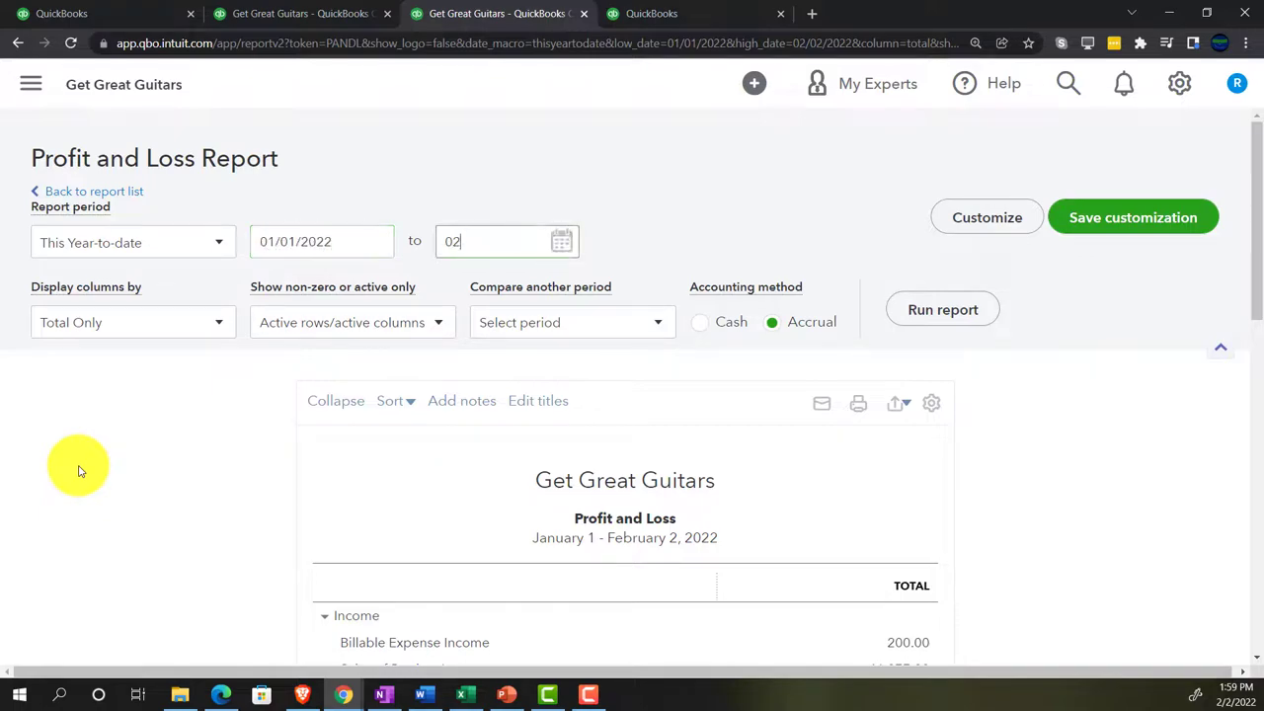
{"action": "type", "text": "28/2022"}
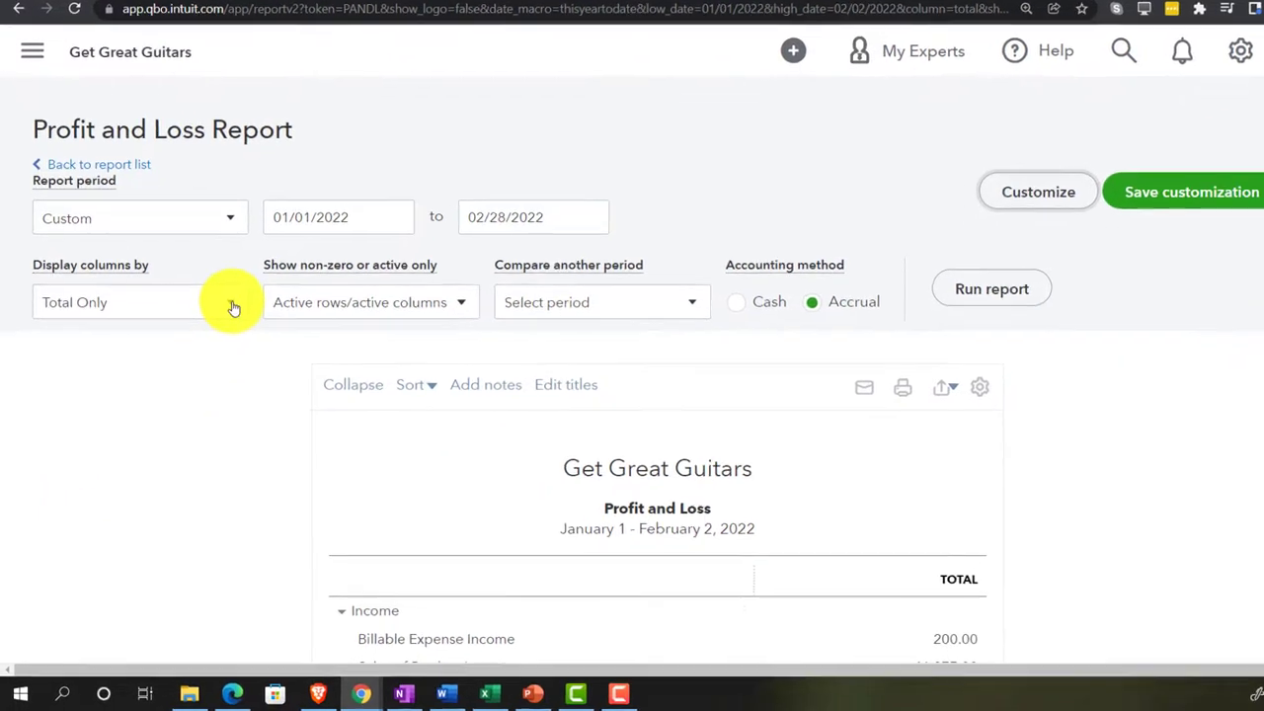
{"action": "left_click", "coordinate": [218, 322]}
{"action": "left_click", "coordinate": [225, 345]}
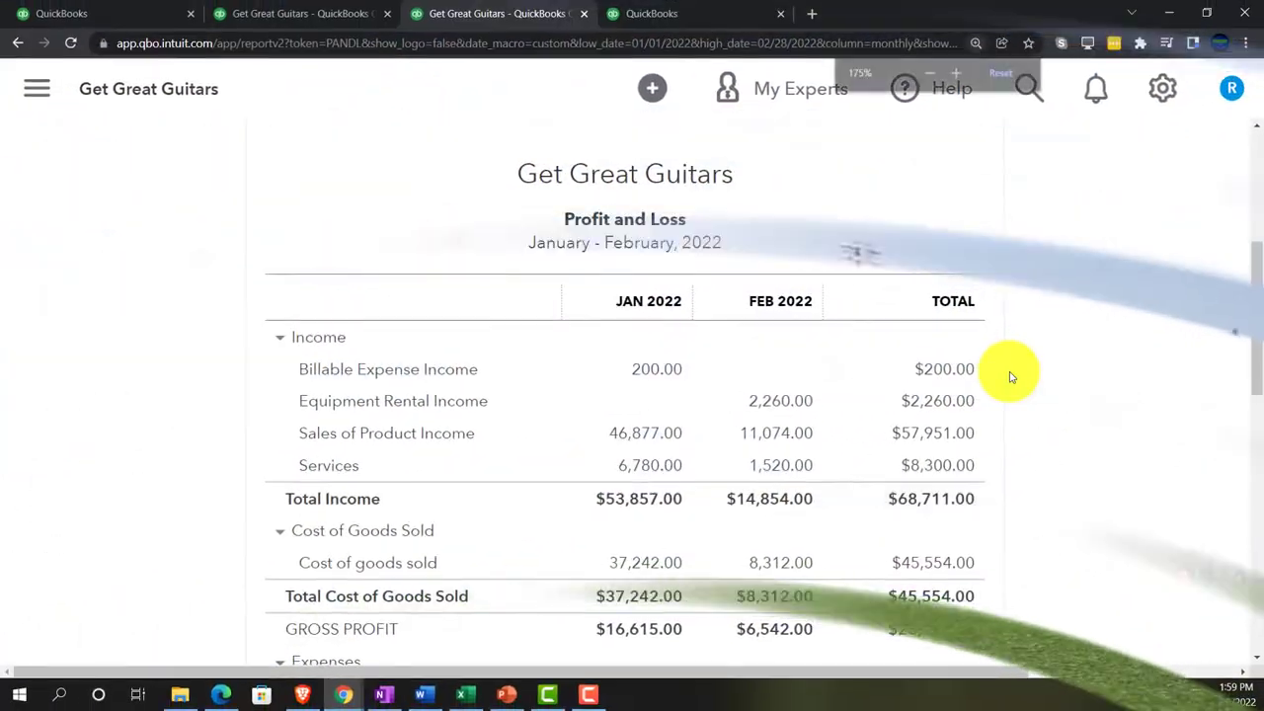
{"action": "key", "text": "ctrl+plus"}
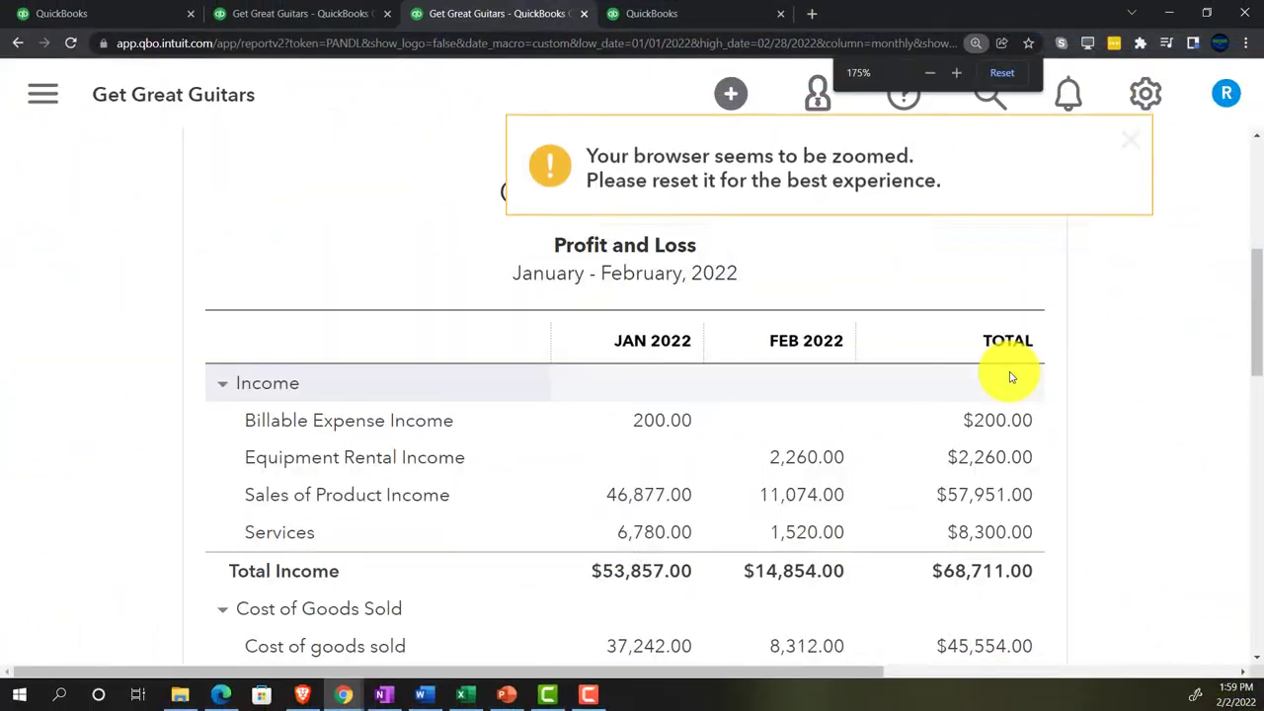
Open the Reports page in the fourth browser tab and collapse the side navigation
{"action": "left_click", "coordinate": [656, 15]}
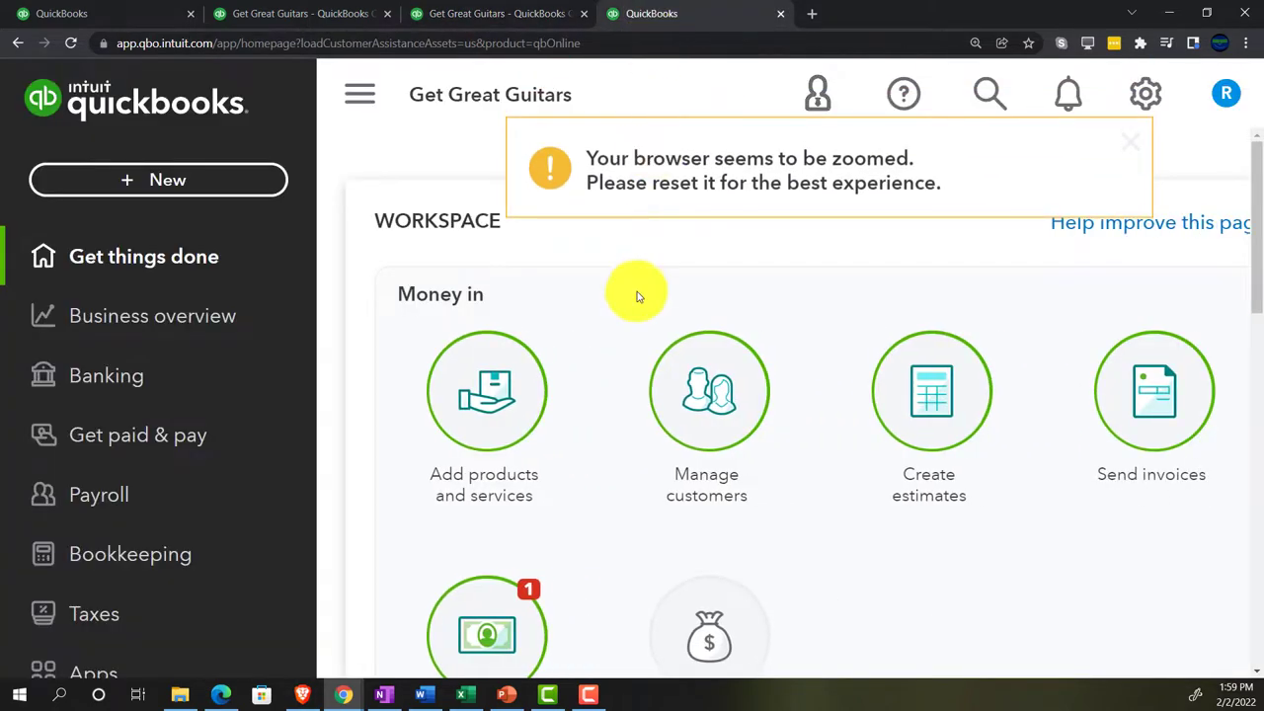
{"action": "key", "text": "ctrl+minus"}
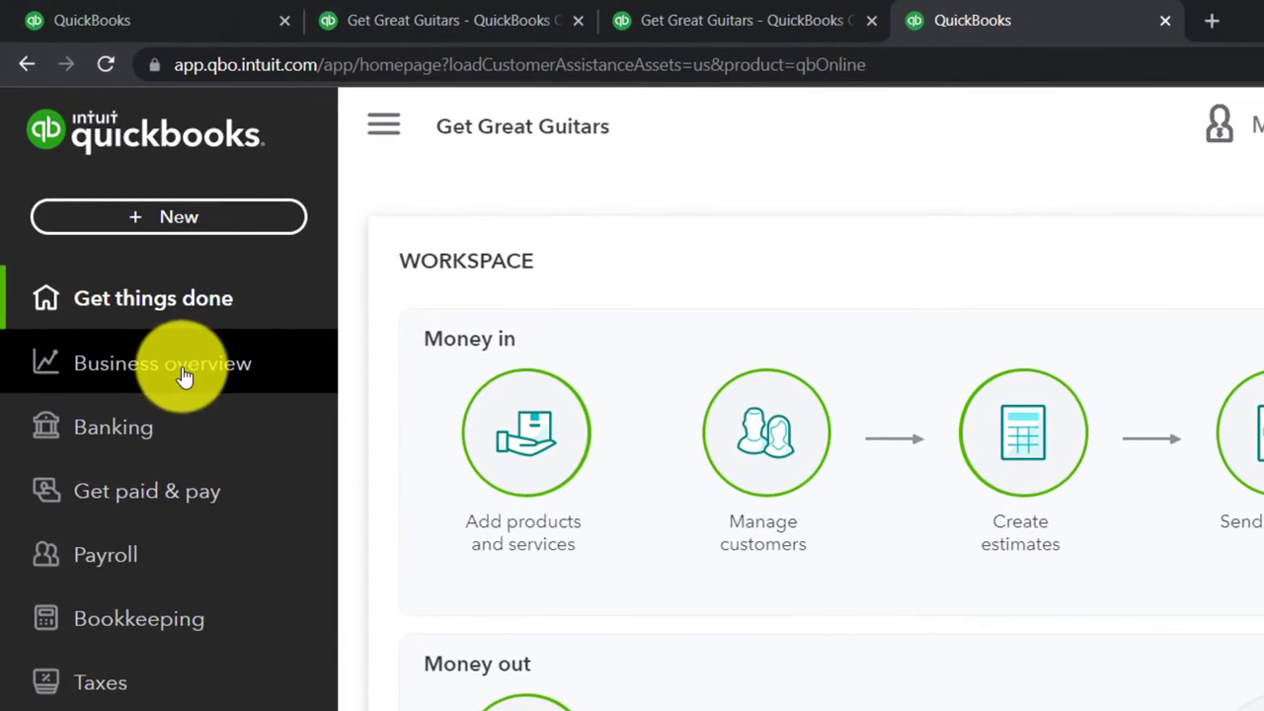
{"action": "left_click", "coordinate": [183, 375]}
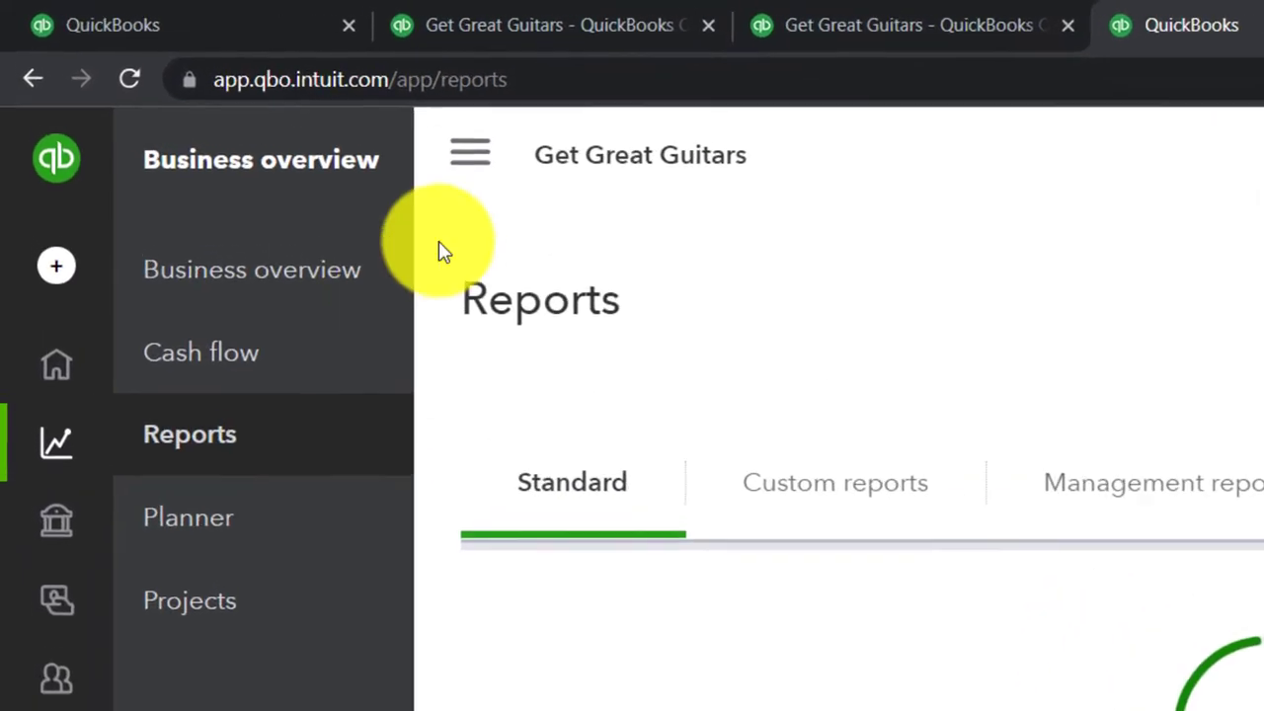
{"action": "left_click", "coordinate": [510, 195]}
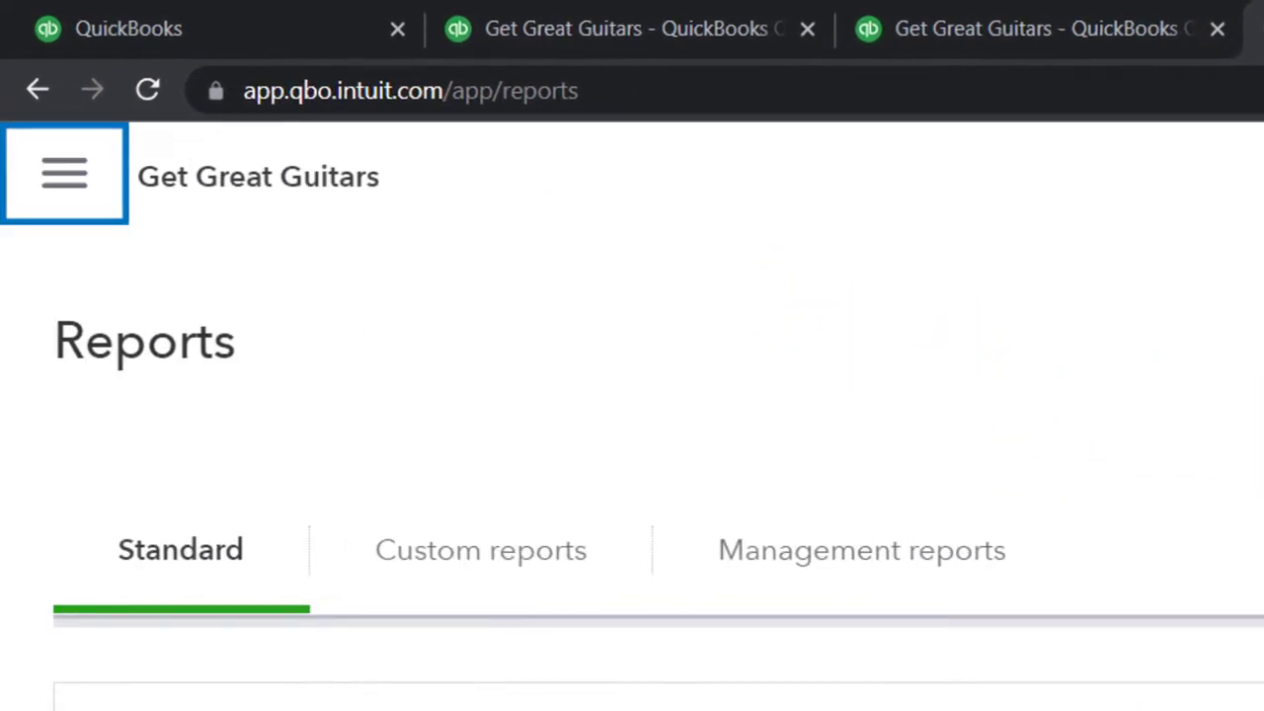
Search the reports for "trial" and open the standard Trial Balance report
{"action": "left_click", "coordinate": [1235, 412]}
{"action": "type", "text": "trial"}
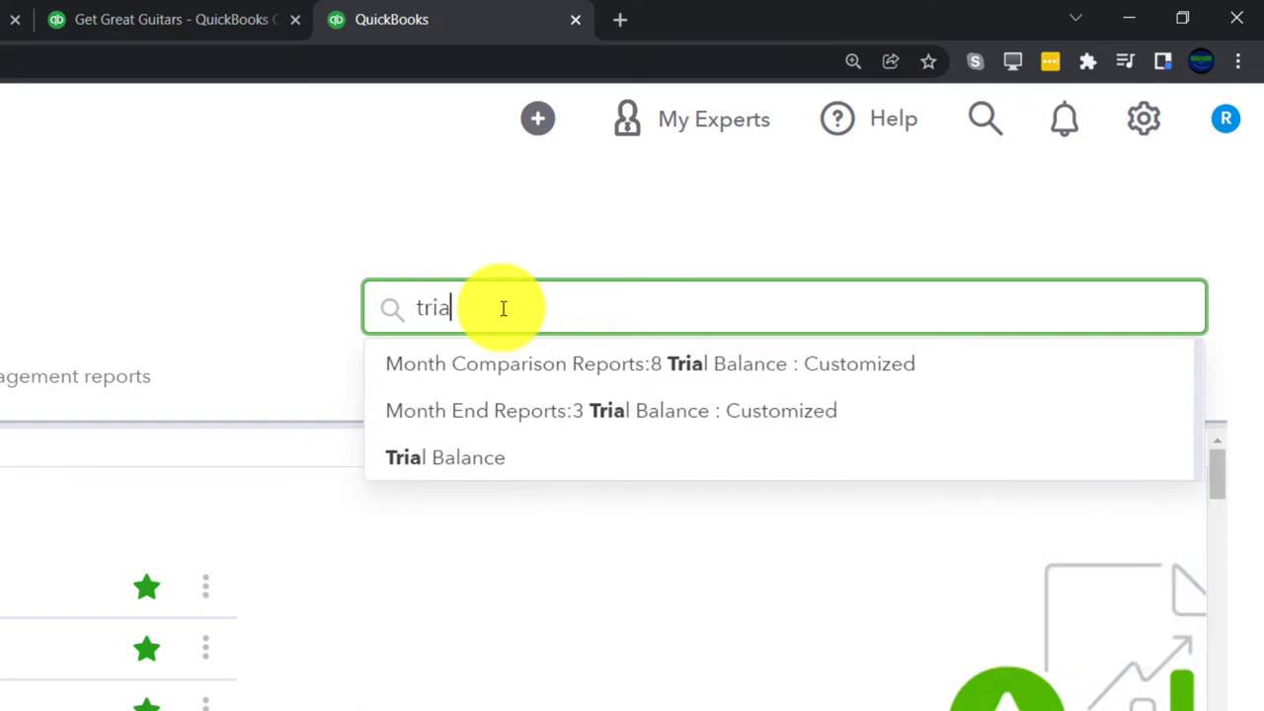
{"action": "key", "text": "Down"}
{"action": "key", "text": "Down"}
{"action": "key", "text": "Down"}
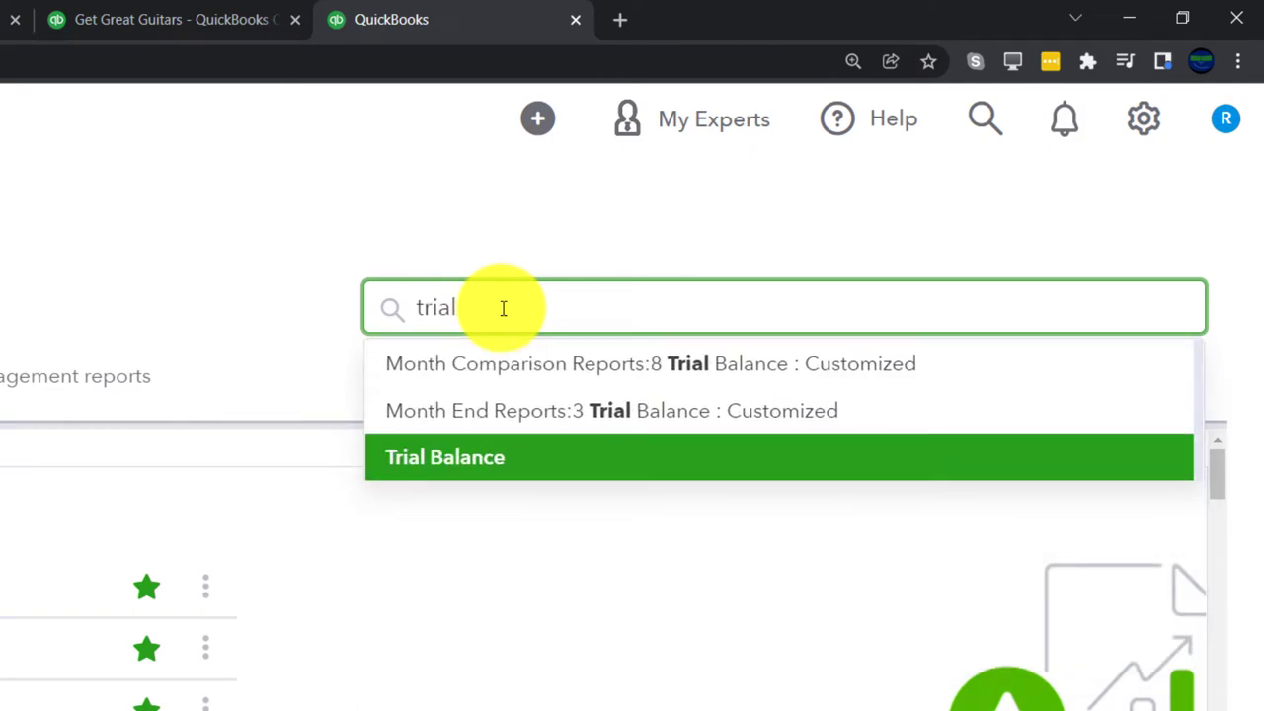
{"action": "key", "text": "Return"}
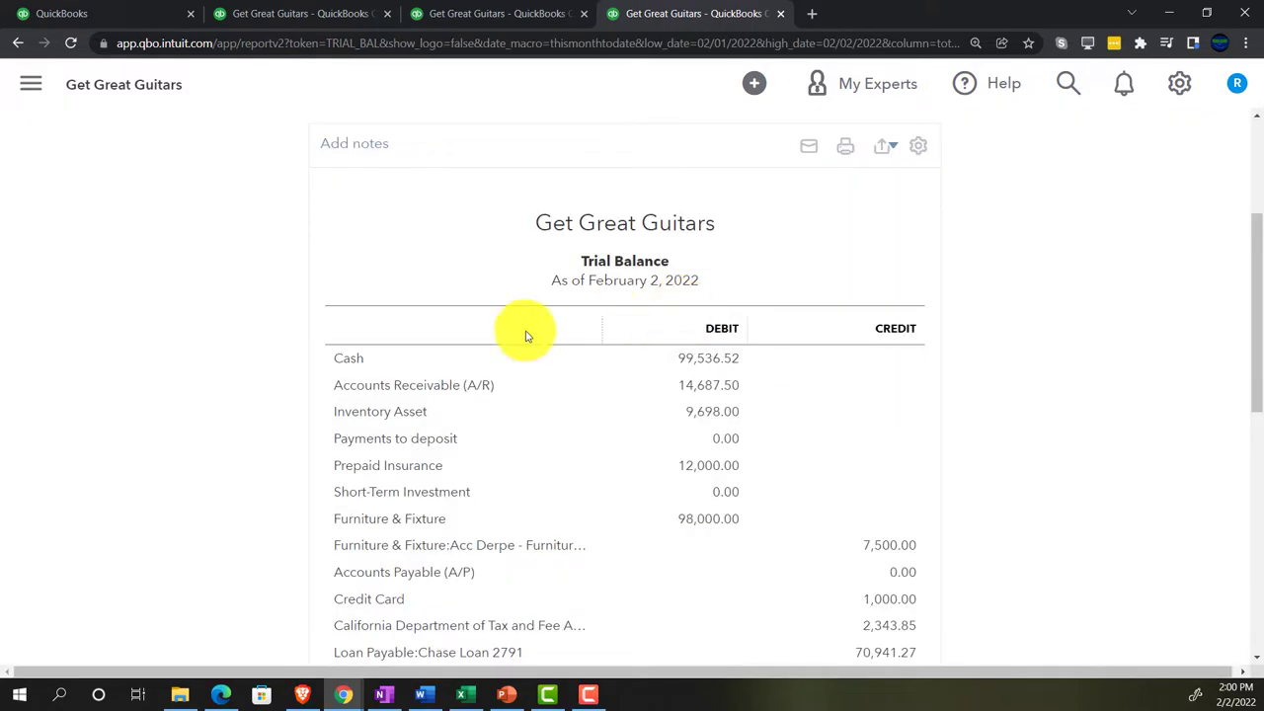
Set the Trial Balance report period to 01/01/2022 through 02/28/2022 and run the report
{"action": "scroll", "coordinate": [178, 367], "scroll_direction": "up", "scroll_amount": 3}
{"action": "left_click", "coordinate": [284, 241]}
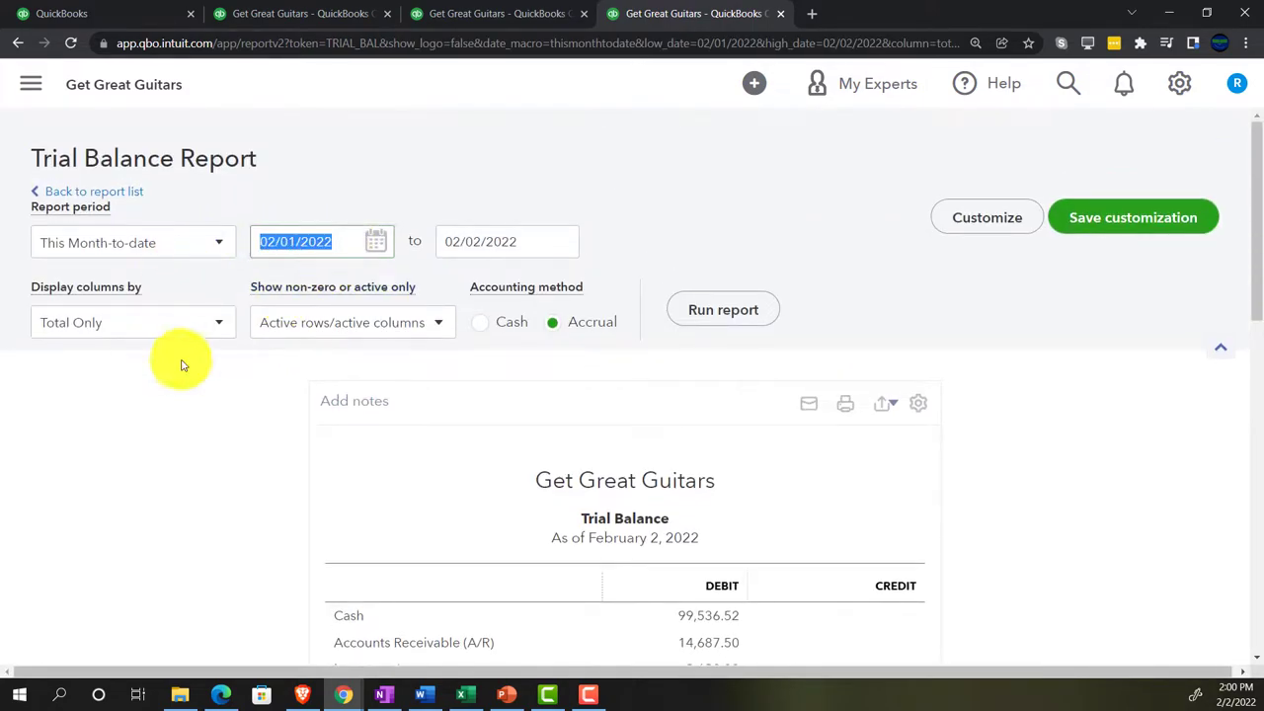
{"action": "type", "text": "01/01/2022"}
{"action": "key", "text": "Tab"}
{"action": "type", "text": "022"}
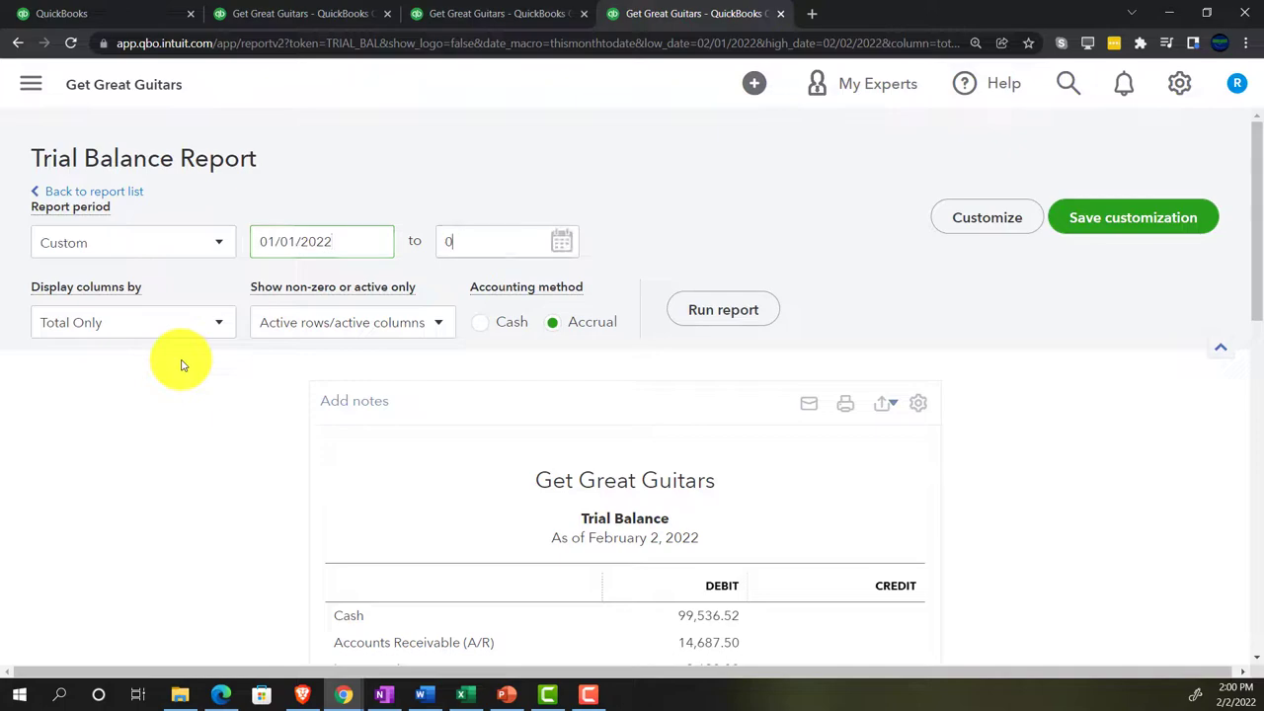
{"action": "type", "text": "82022"}
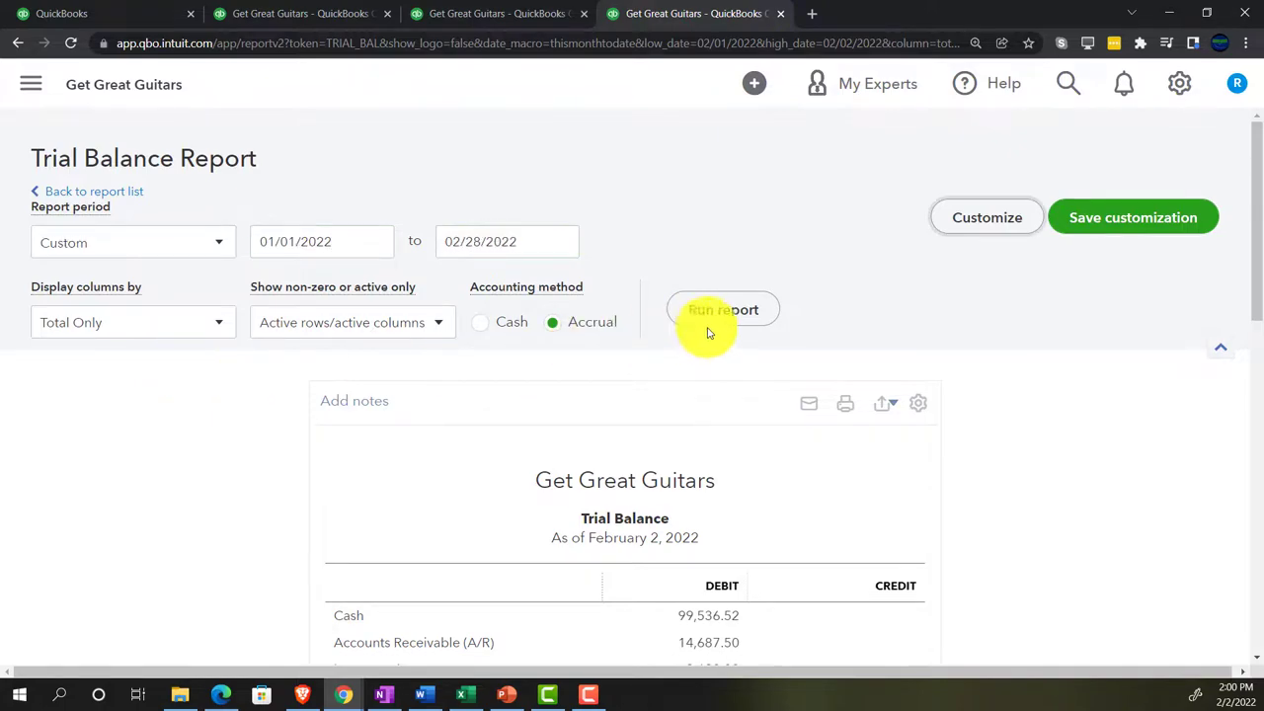
{"action": "left_click", "coordinate": [731, 312]}
{"action": "scroll", "coordinate": [739, 318], "scroll_direction": "down", "scroll_amount": 3}
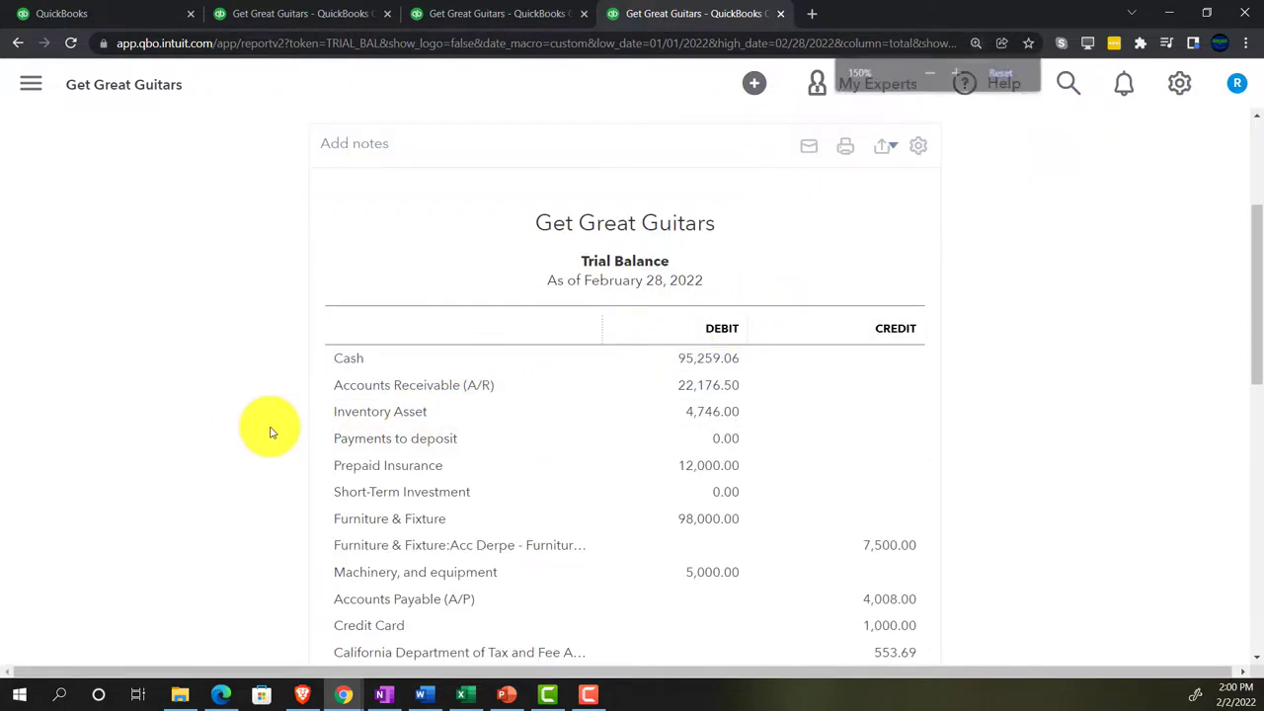
{"action": "key", "text": "ctrl+plus"}
{"action": "key", "text": "ctrl+plus"}
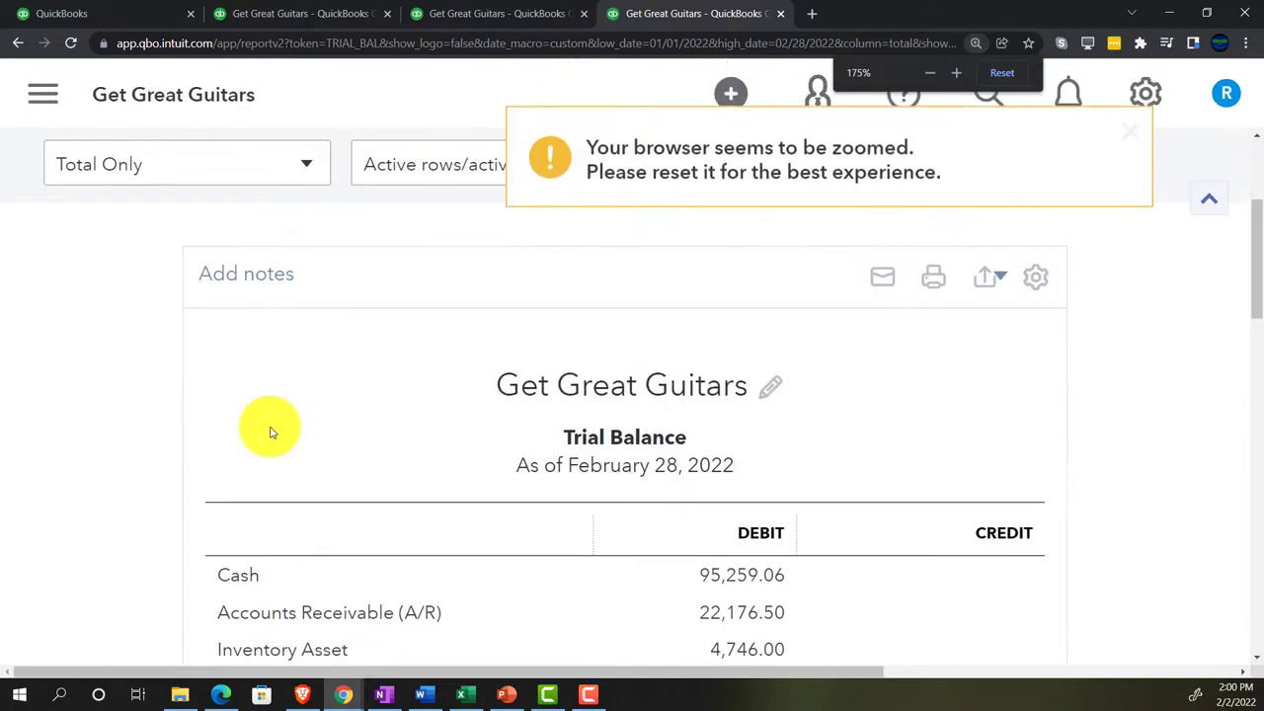
Review the Balance Sheet from the assets down to the loans payable under Other Current Liabilities
{"action": "left_click", "coordinate": [301, 14]}
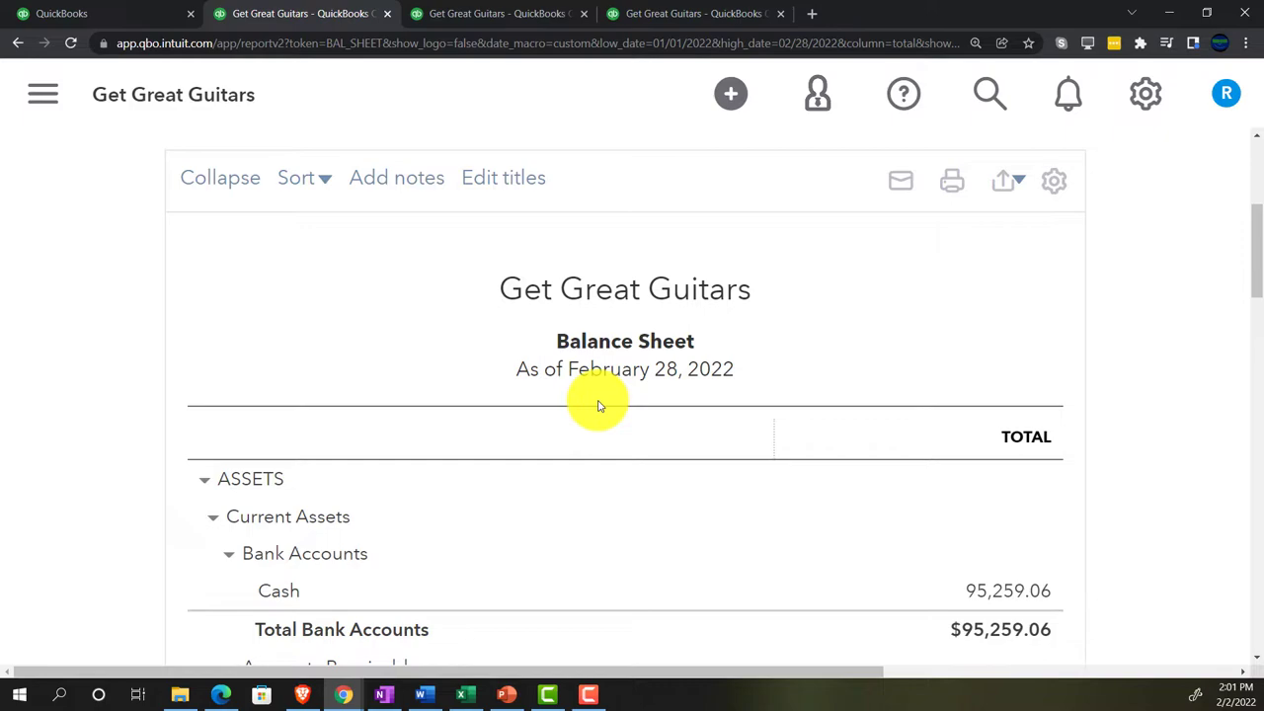
{"action": "scroll", "coordinate": [597, 405], "scroll_direction": "down", "scroll_amount": 6}
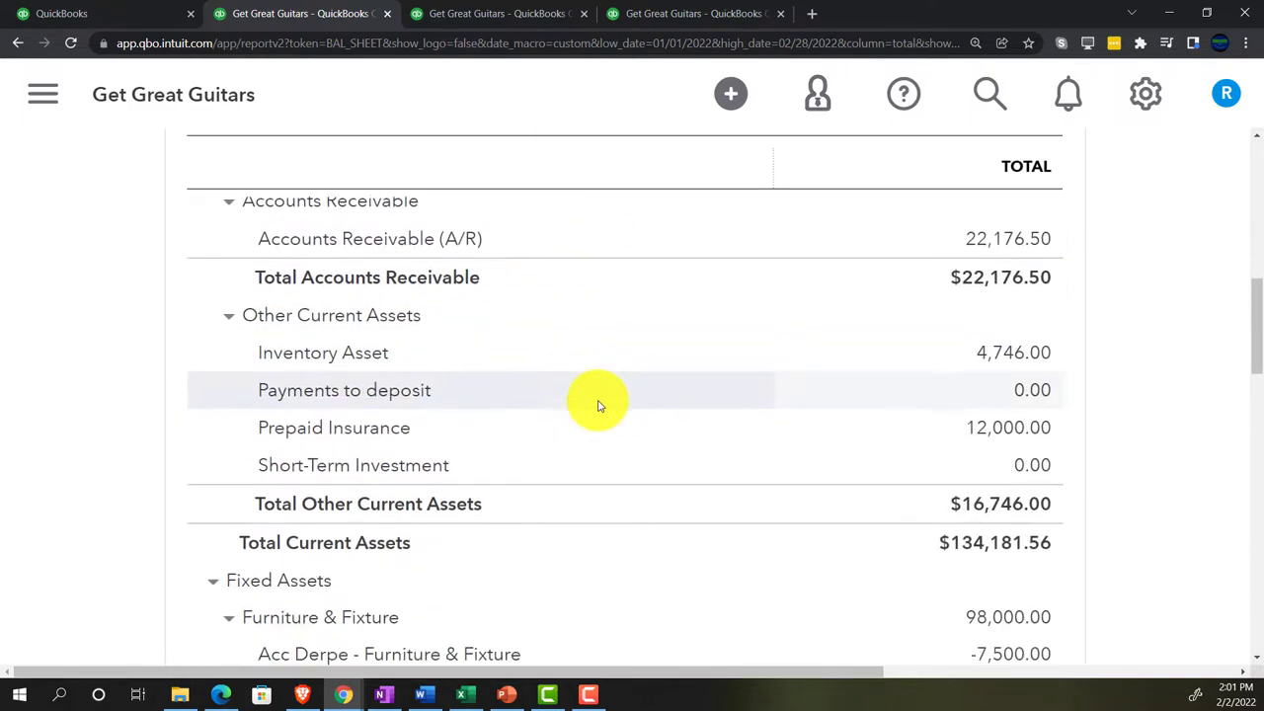
{"action": "scroll", "coordinate": [598, 405], "scroll_direction": "down", "scroll_amount": 5}
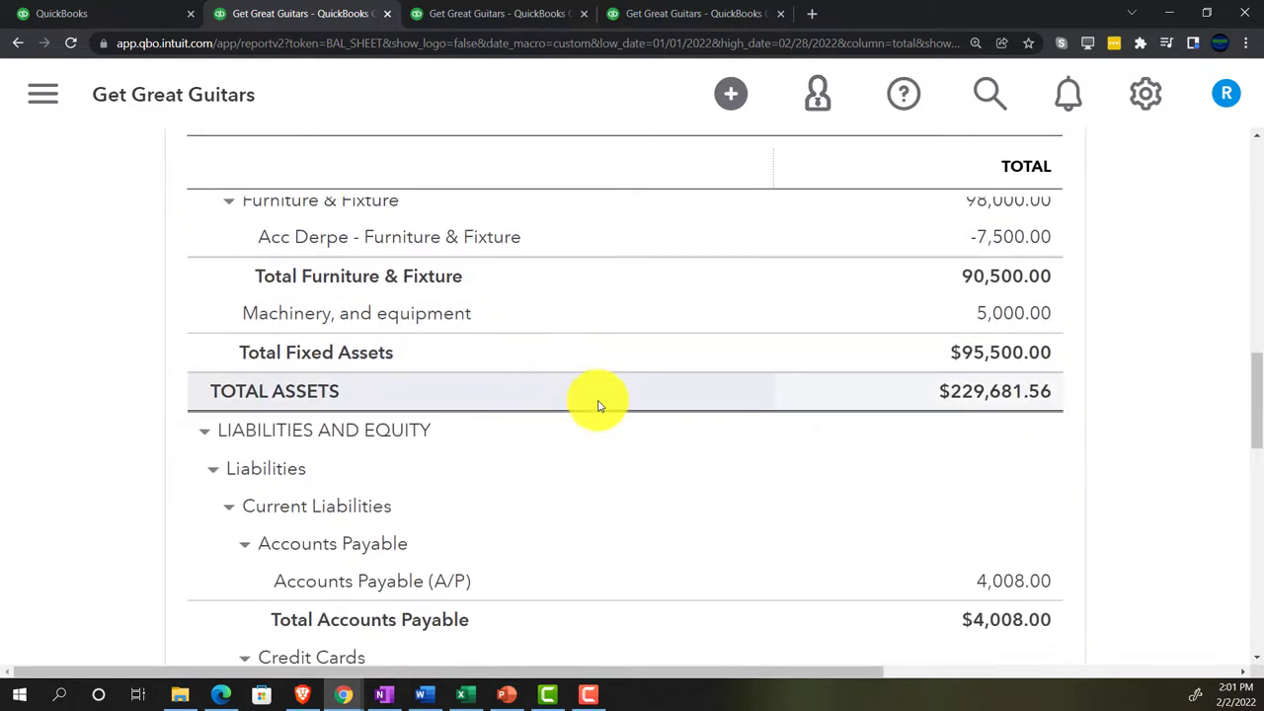
{"action": "scroll", "coordinate": [597, 404], "scroll_direction": "down", "scroll_amount": 2}
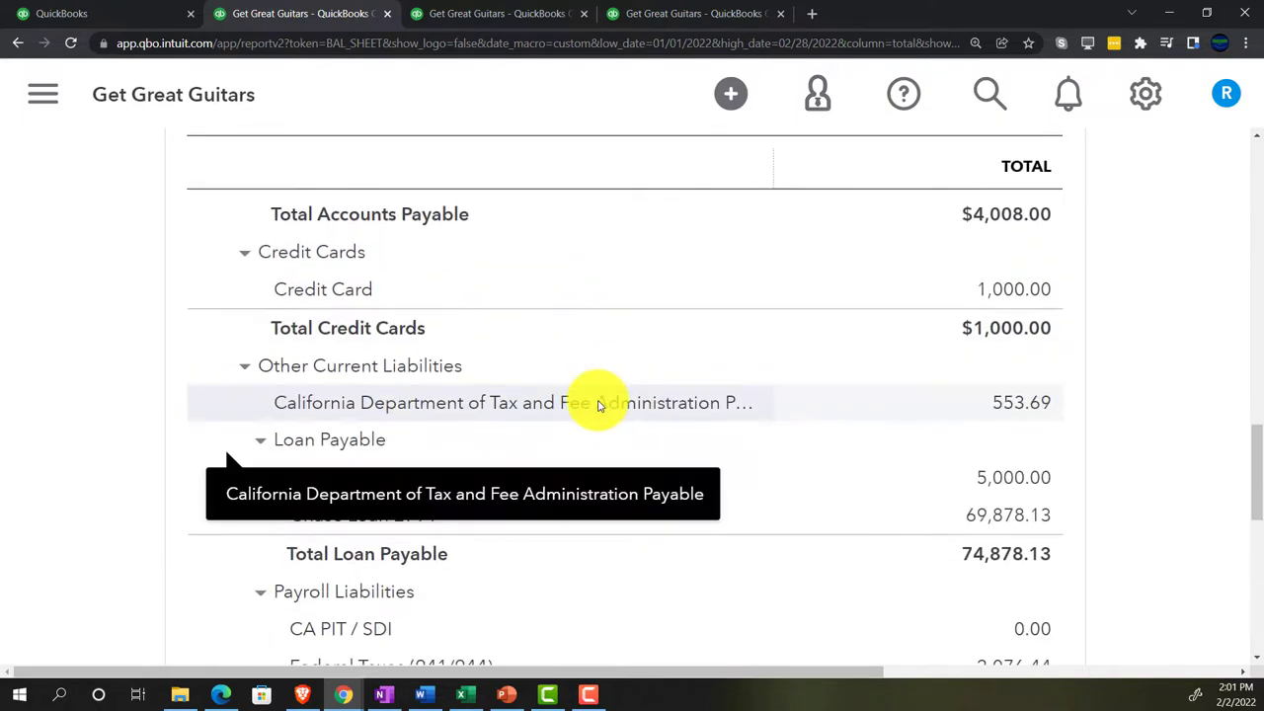
{"action": "scroll", "coordinate": [112, 484], "scroll_direction": "down", "scroll_amount": 1}
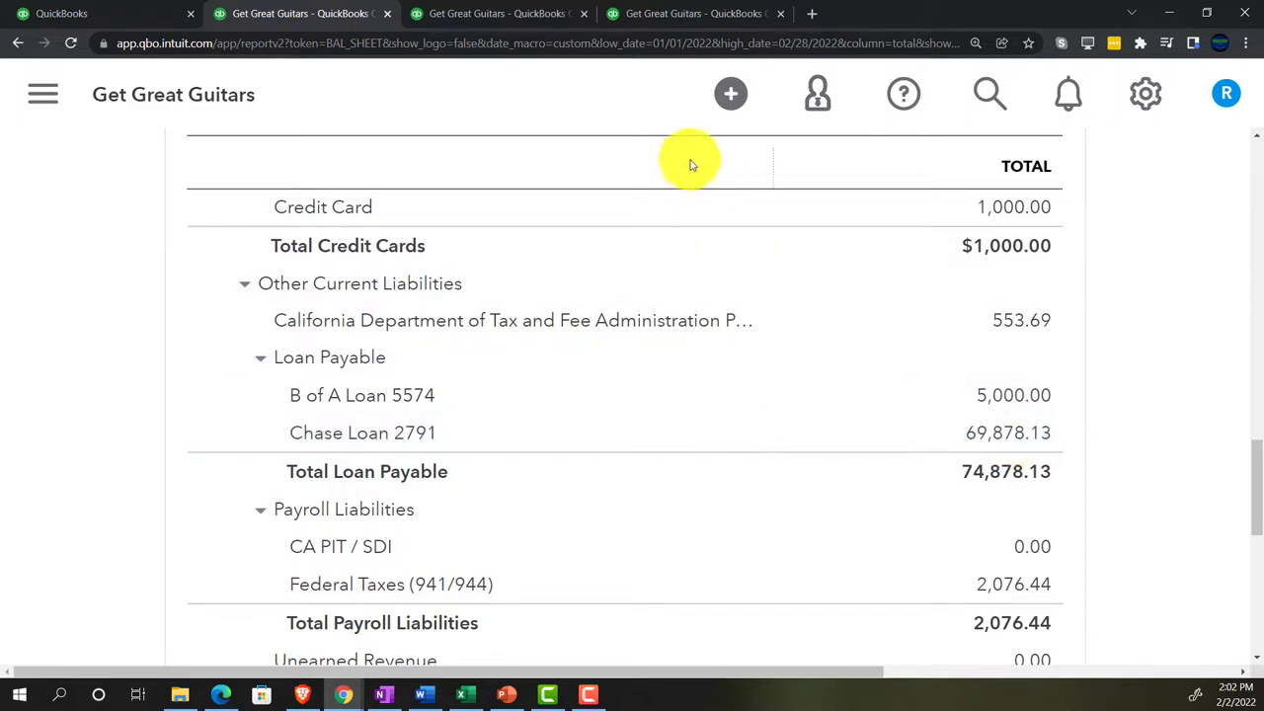
Check interest expense on the Profit and Loss report and the B of A loan balance on the Balance Sheet
{"action": "left_click", "coordinate": [558, 17]}
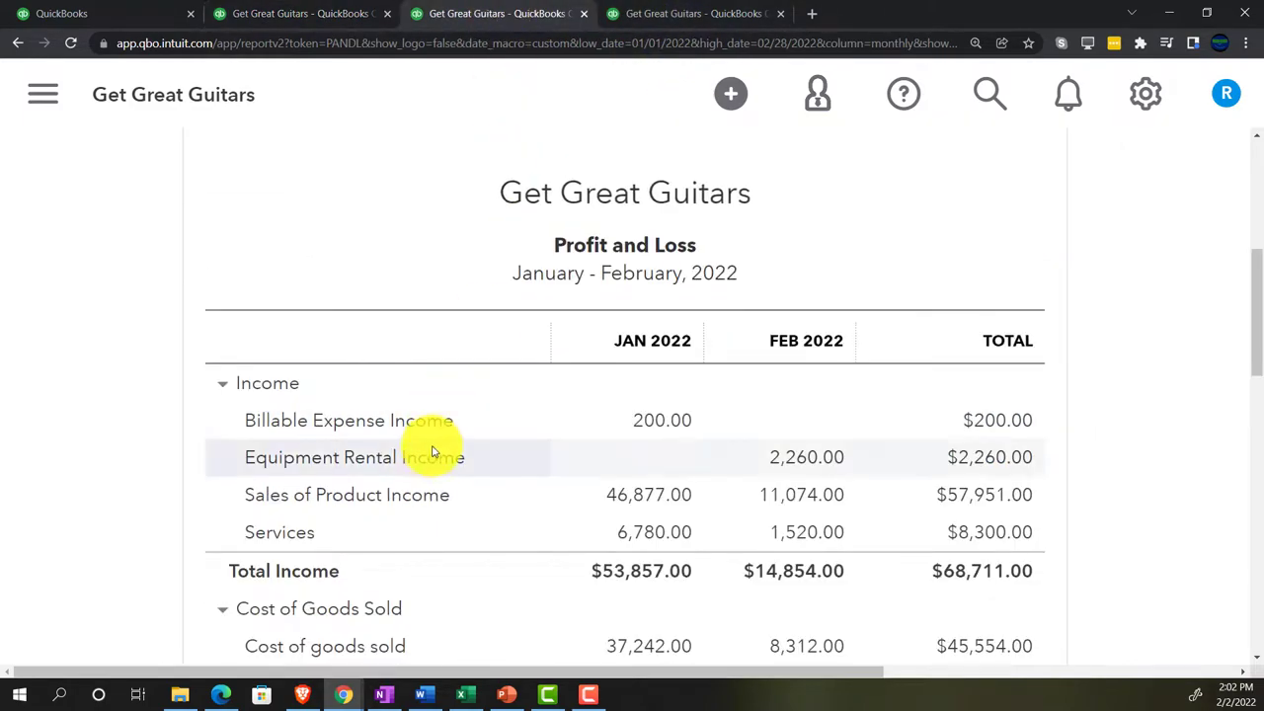
{"action": "scroll", "coordinate": [409, 508], "scroll_direction": "down", "scroll_amount": 4}
{"action": "scroll", "coordinate": [389, 531], "scroll_direction": "down", "scroll_amount": 6}
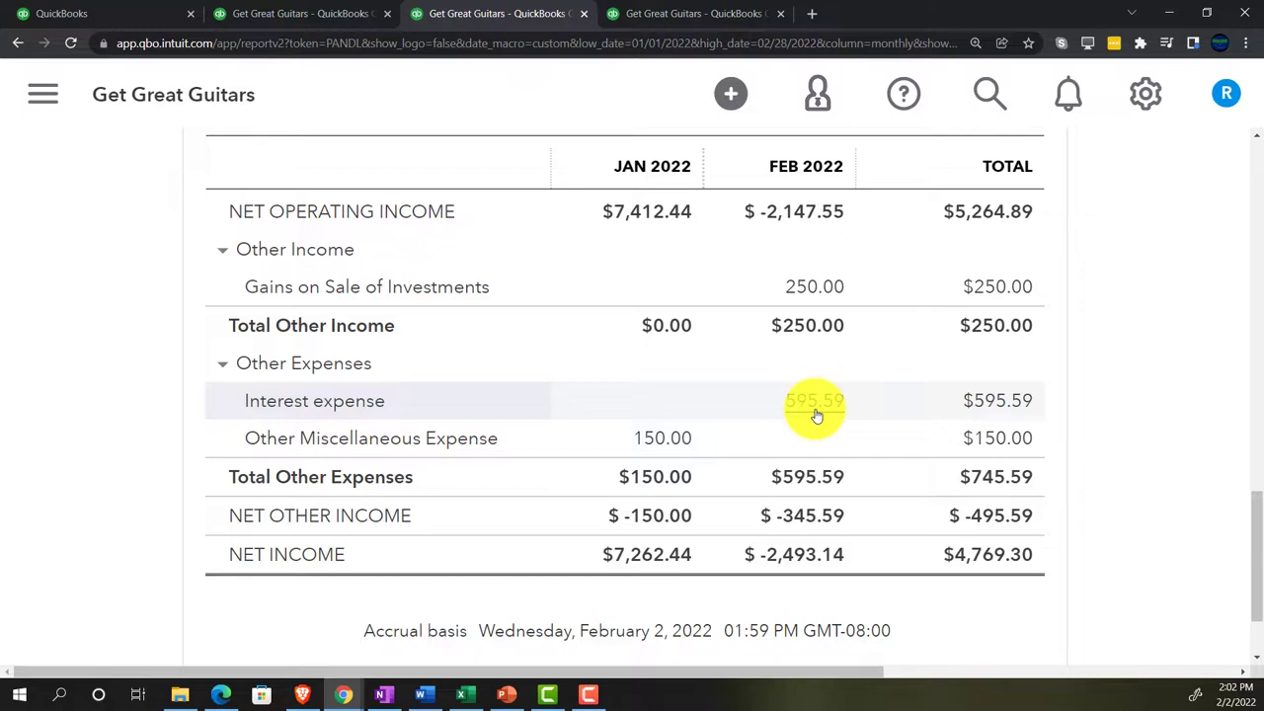
{"action": "left_click", "coordinate": [326, 15]}
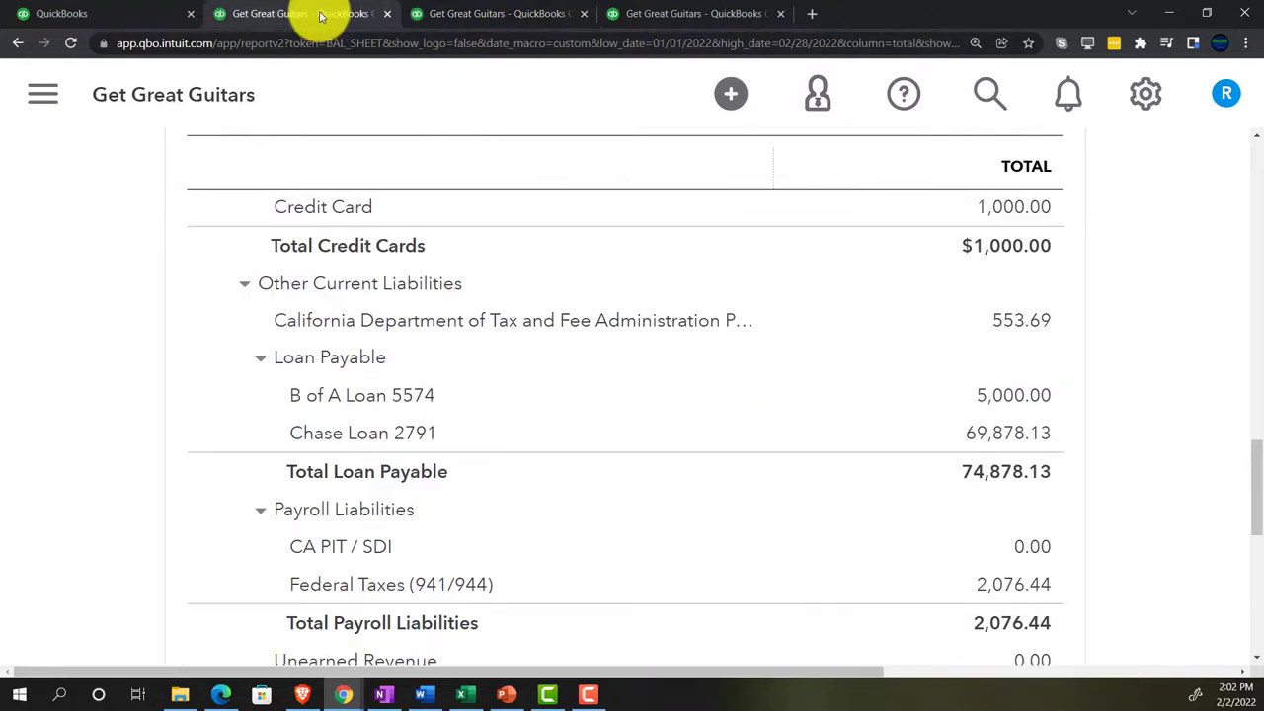
{"action": "scroll", "coordinate": [658, 539], "scroll_direction": "down", "scroll_amount": 1}
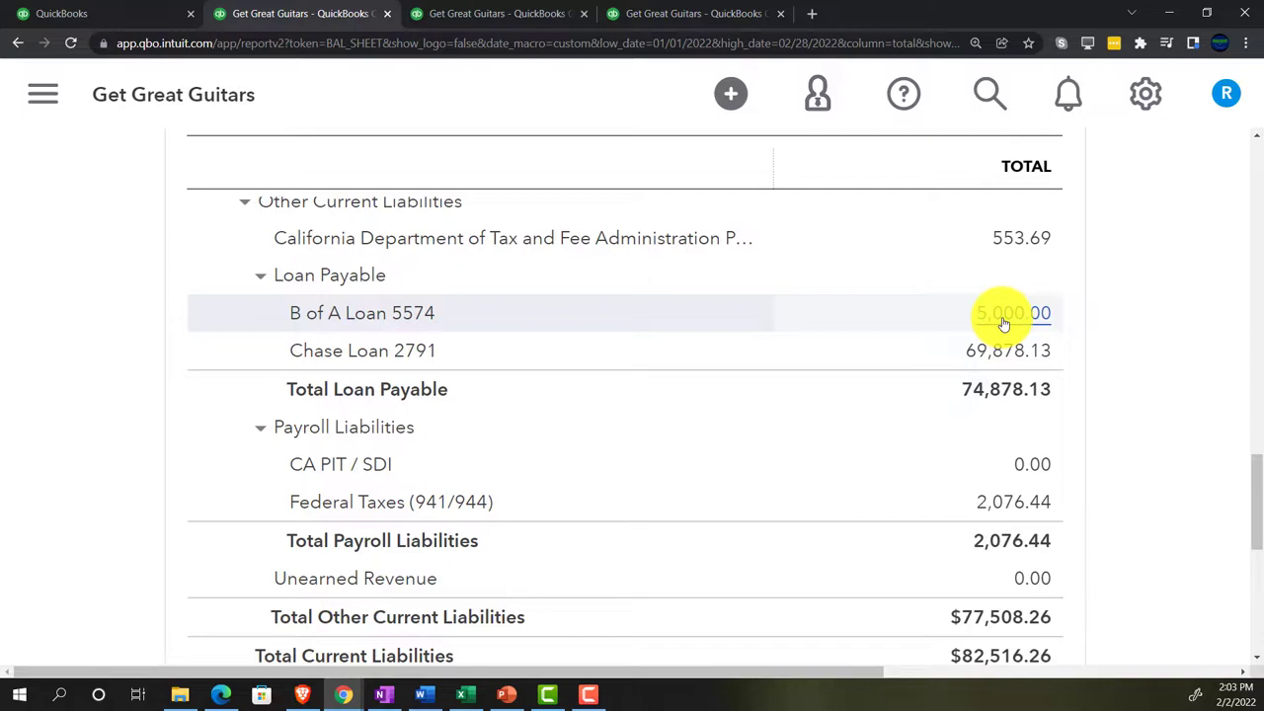
Switch to Excel and format the whole Loan 2 sheet as Currency with two decimals, no symbol and negative numbers in red parentheses
{"action": "left_click", "coordinate": [462, 694]}
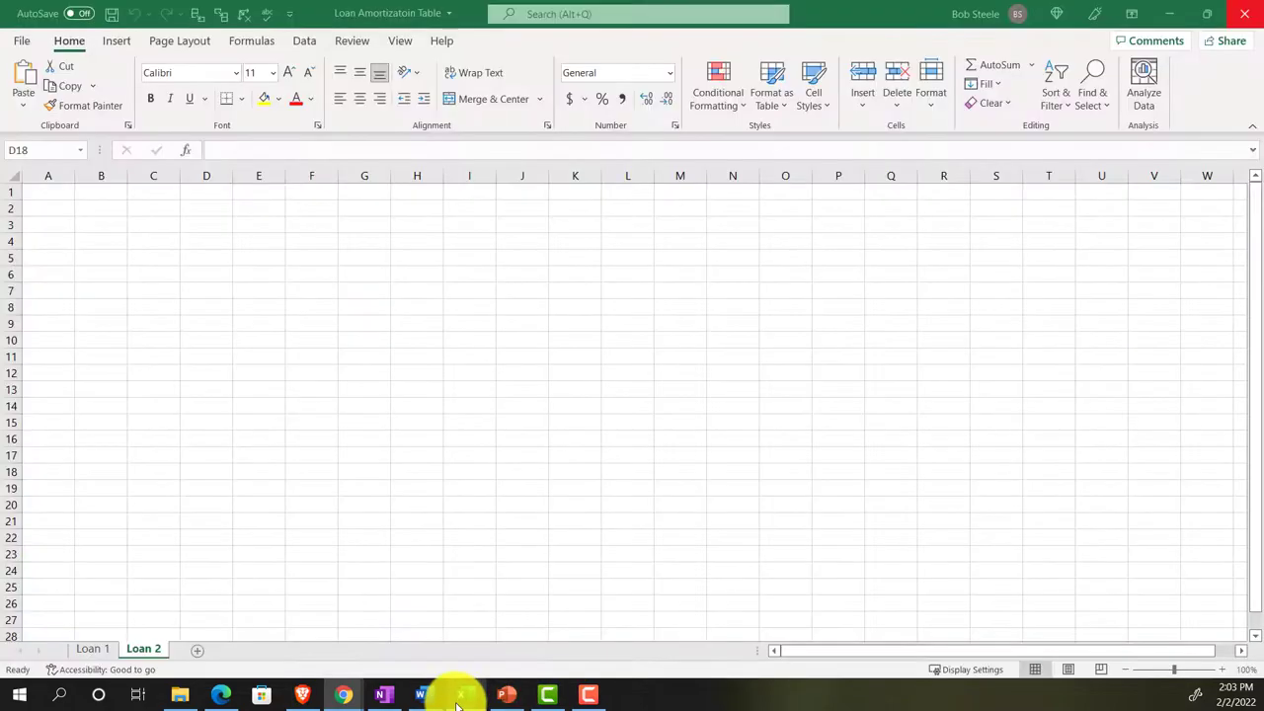
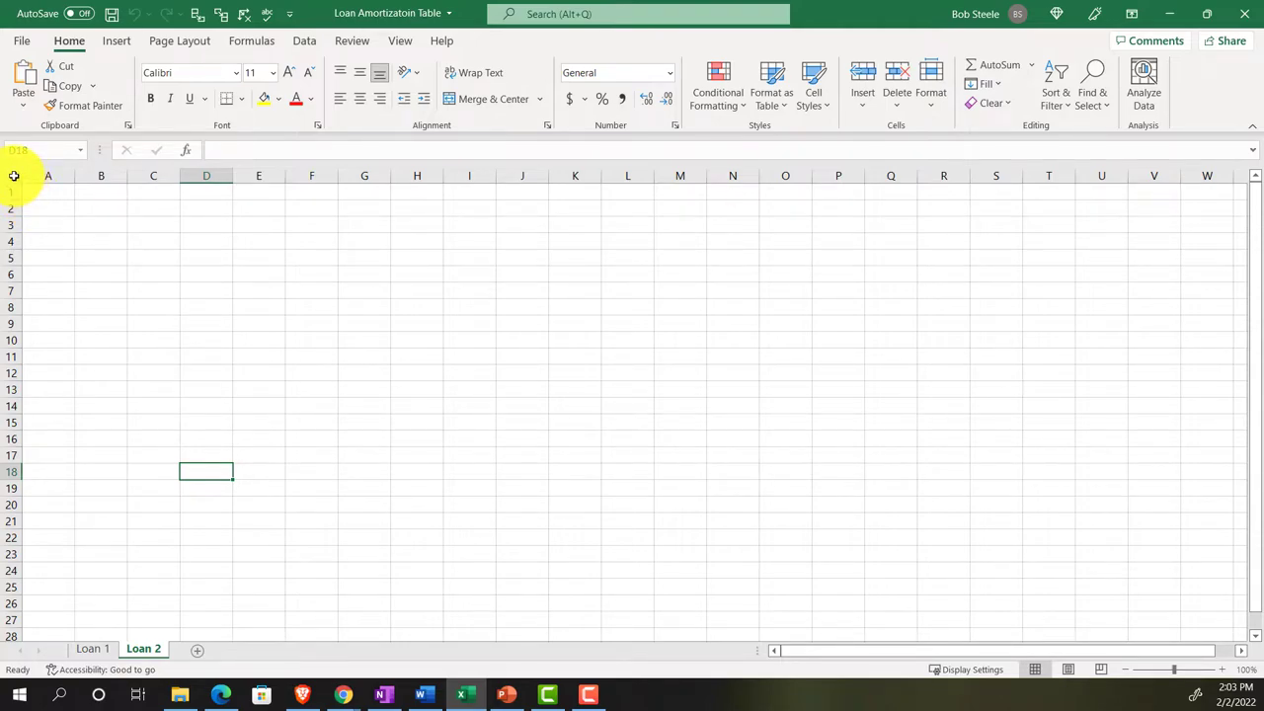
{"action": "left_click", "coordinate": [14, 176]}
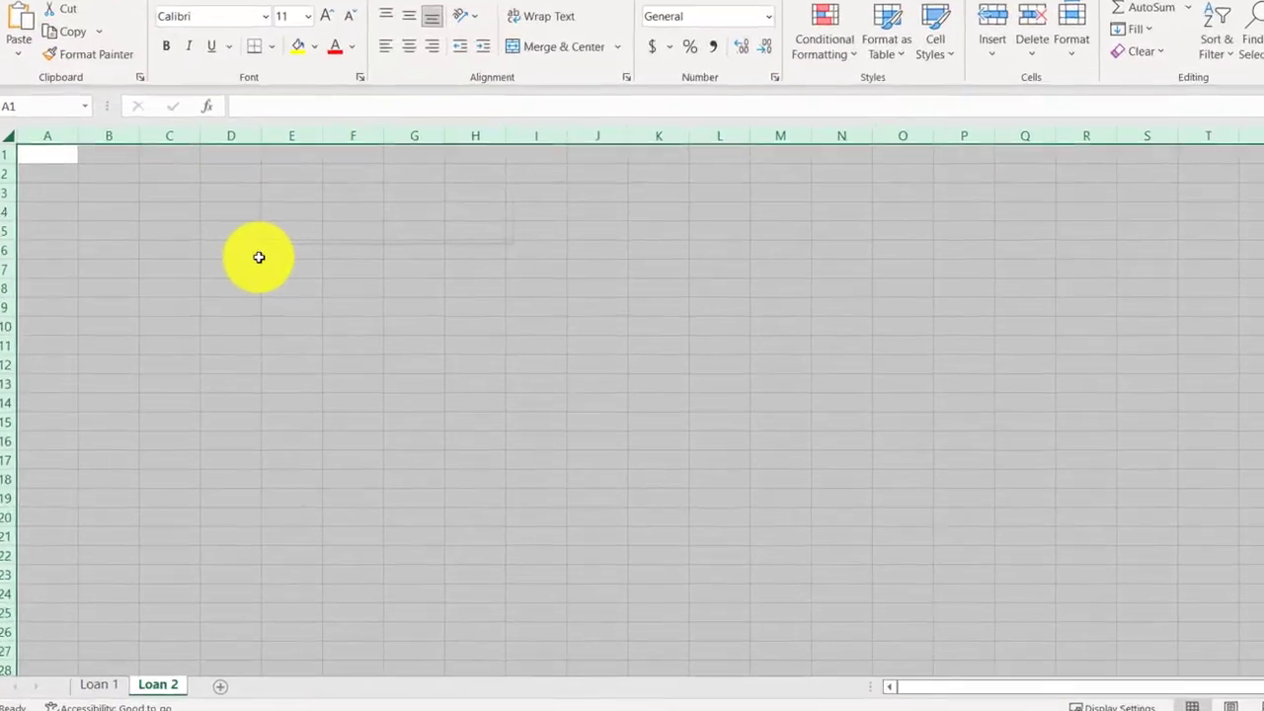
{"action": "right_click", "coordinate": [228, 279]}
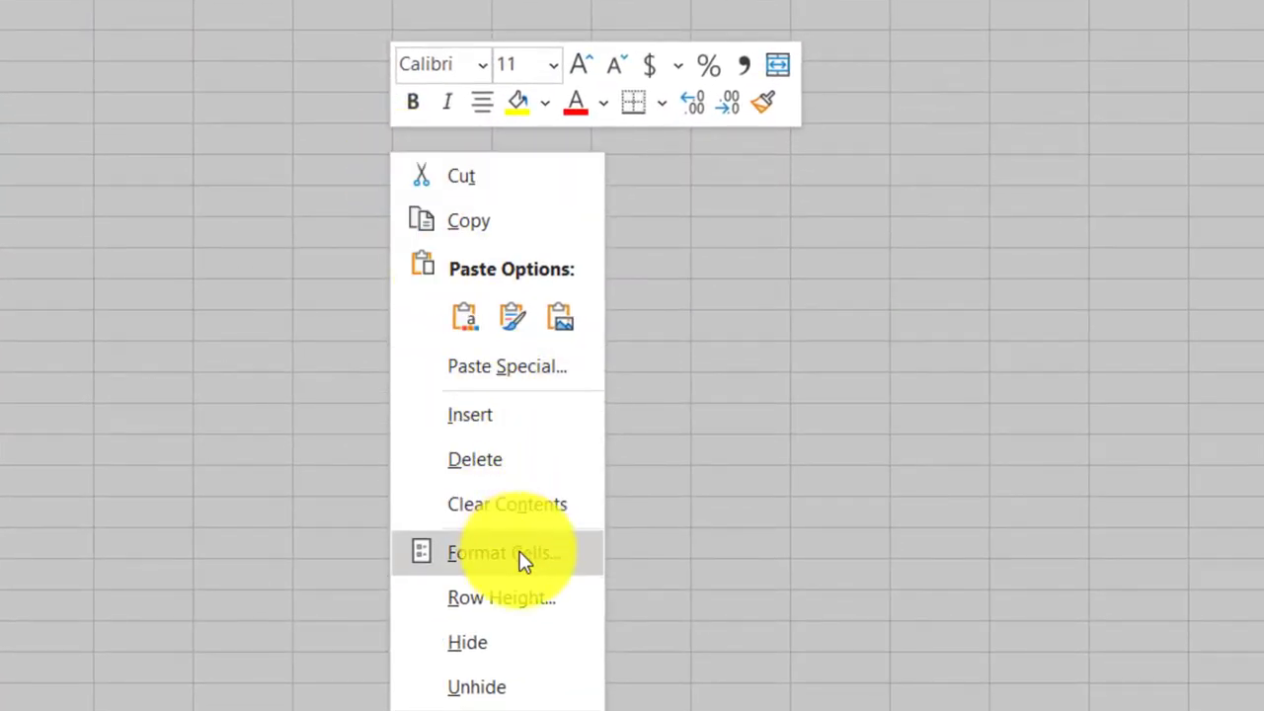
{"action": "left_click", "coordinate": [523, 555]}
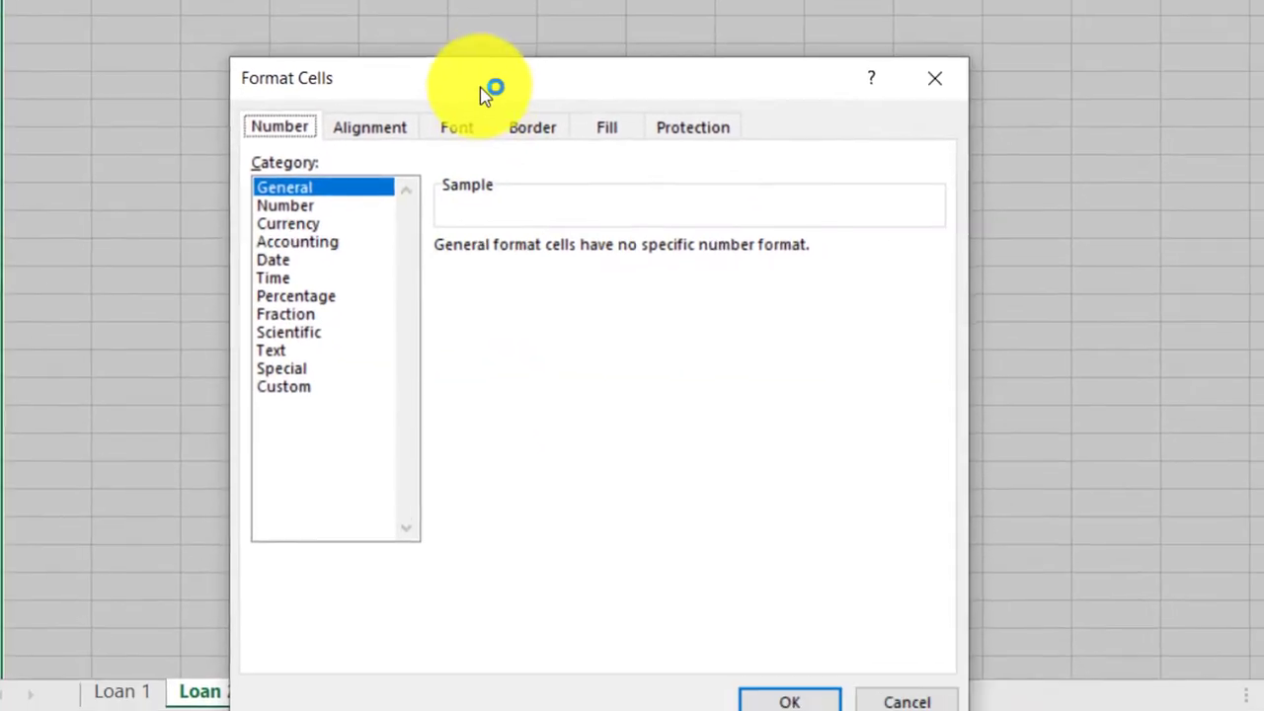
{"action": "left_click_drag", "start_coordinate": [474, 71], "coordinate": [478, 0]}
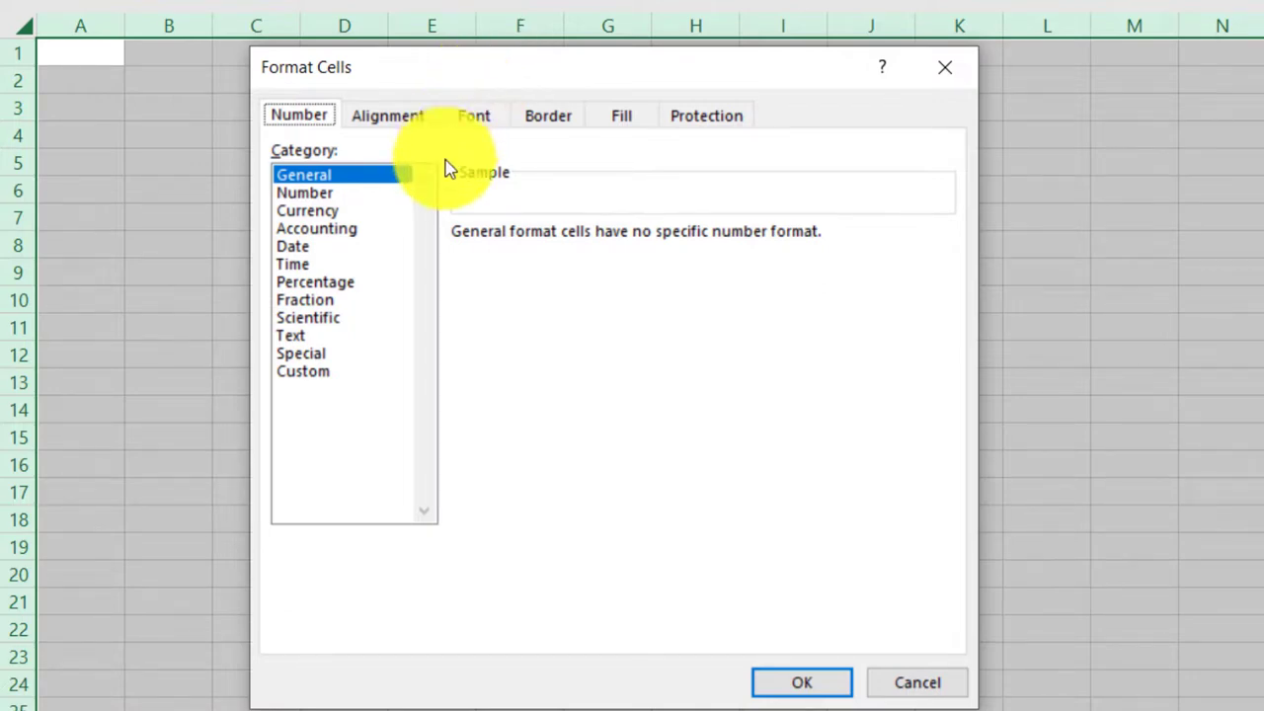
{"action": "left_click", "coordinate": [331, 212]}
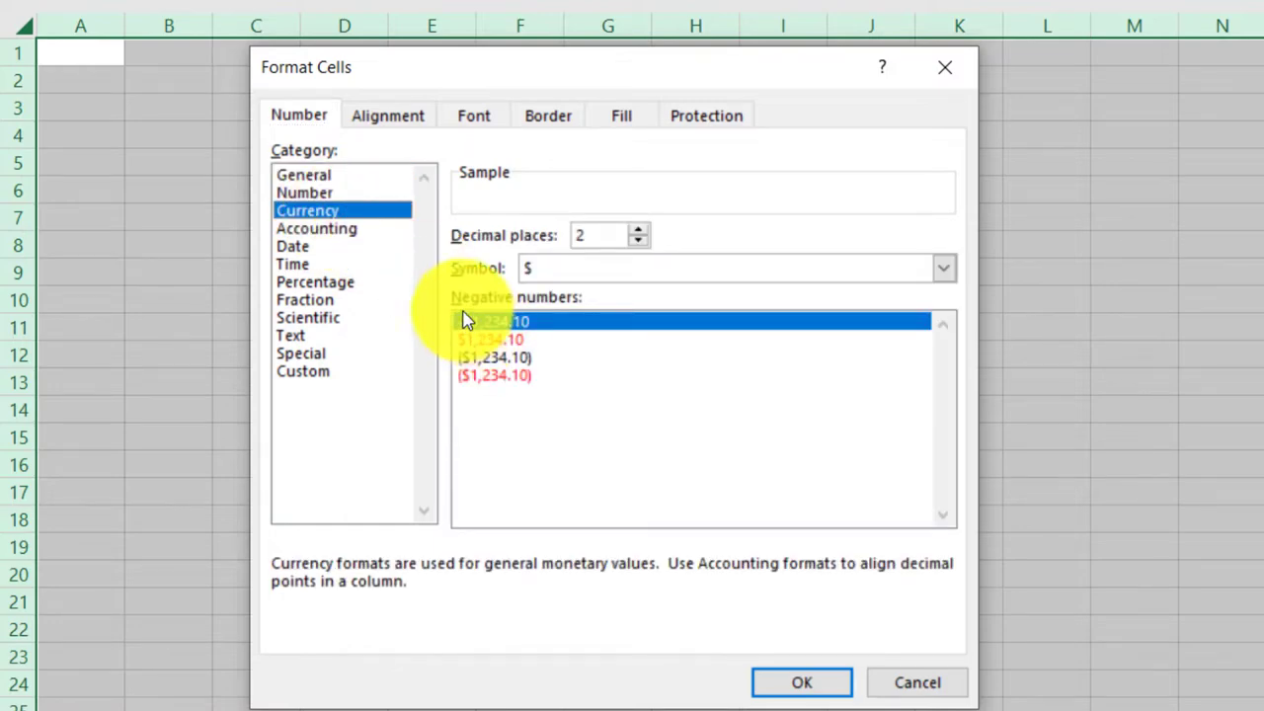
{"action": "left_click", "coordinate": [491, 376]}
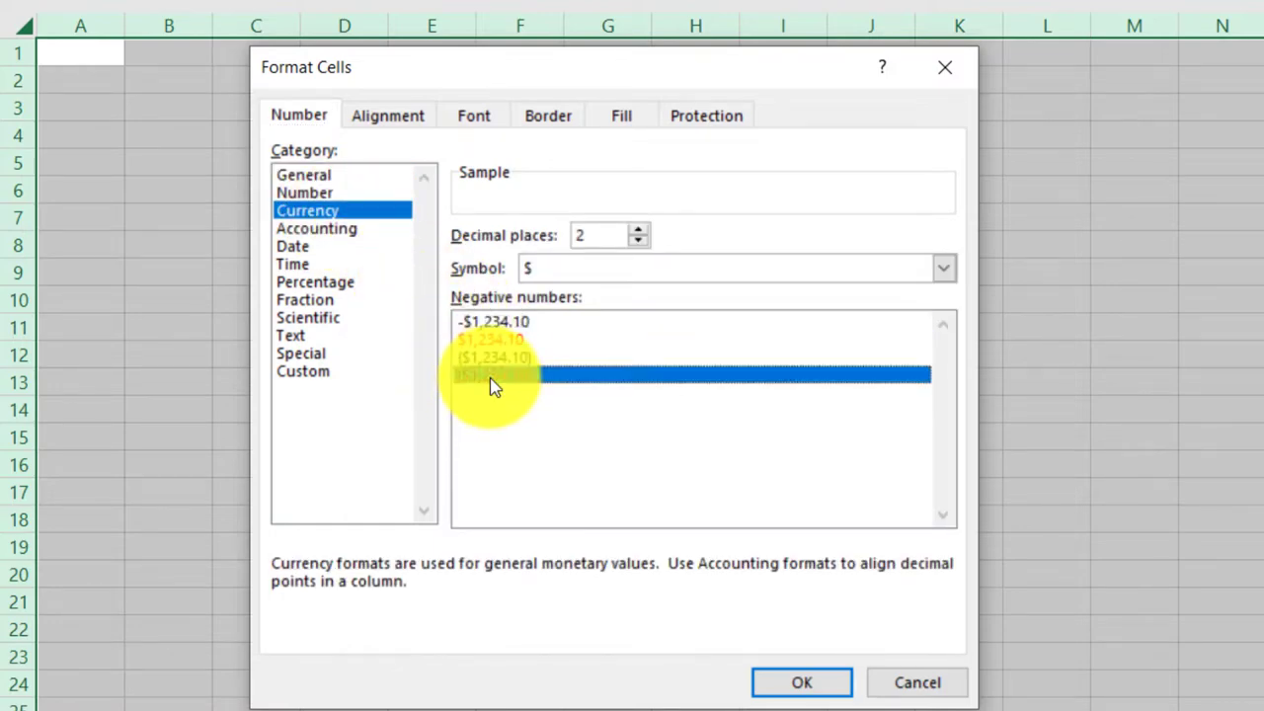
{"action": "left_click", "coordinate": [633, 272]}
{"action": "left_click", "coordinate": [612, 294]}
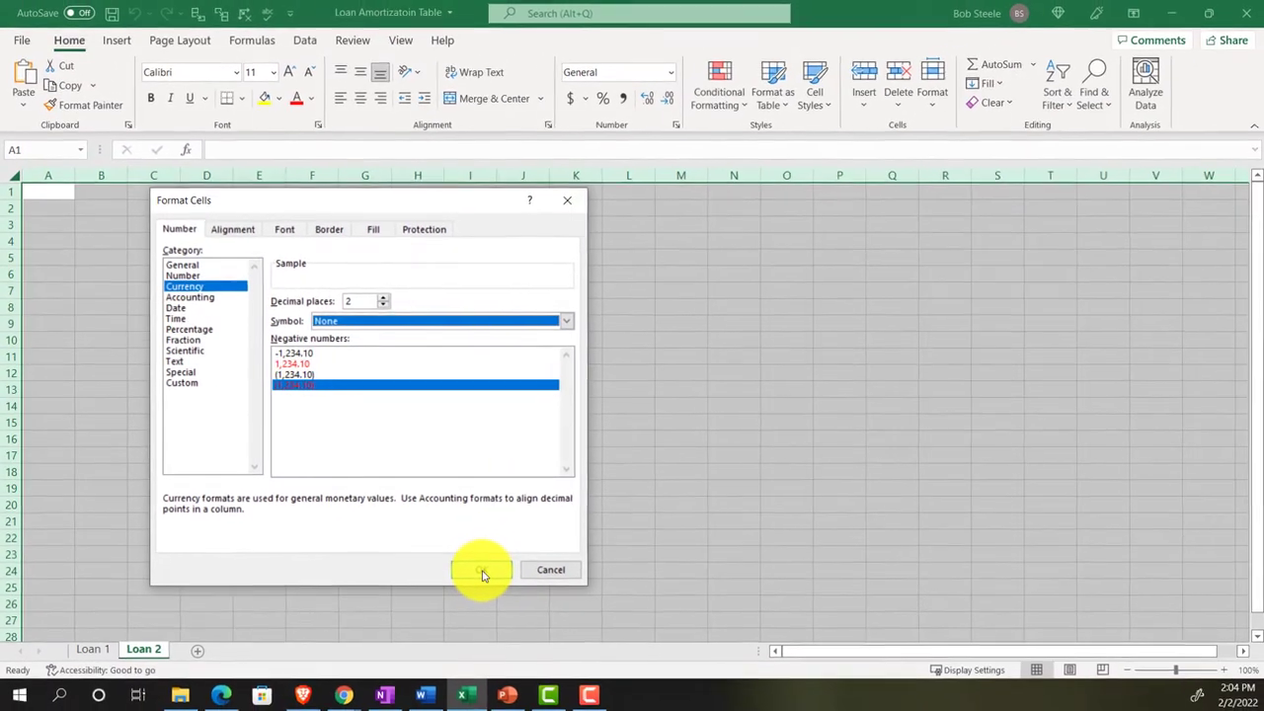
{"action": "left_click", "coordinate": [481, 571]}
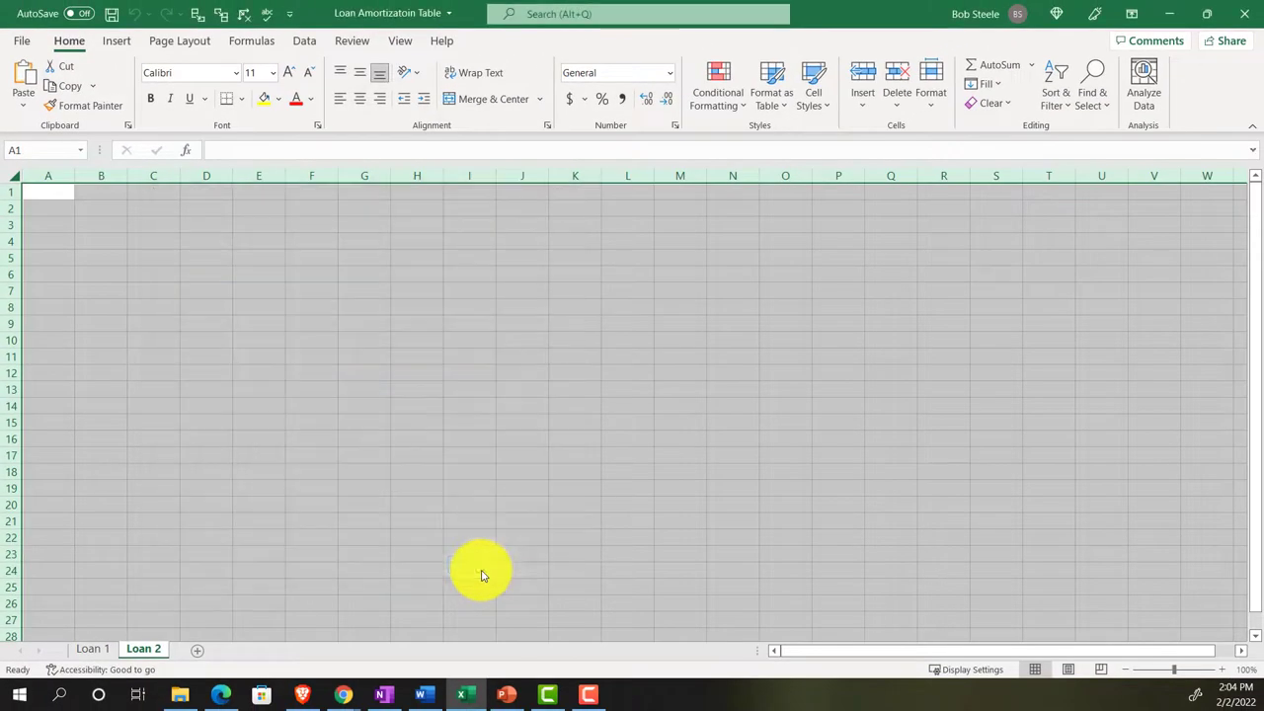
Enter the label "Loan" in A3 with the amount 5000 in B3
{"action": "left_click", "coordinate": [306, 452]}
{"action": "scroll", "coordinate": [237, 437], "scroll_direction": "up", "scroll_amount": 1}
{"action": "scroll", "coordinate": [237, 436], "scroll_direction": "up", "scroll_amount": 3}
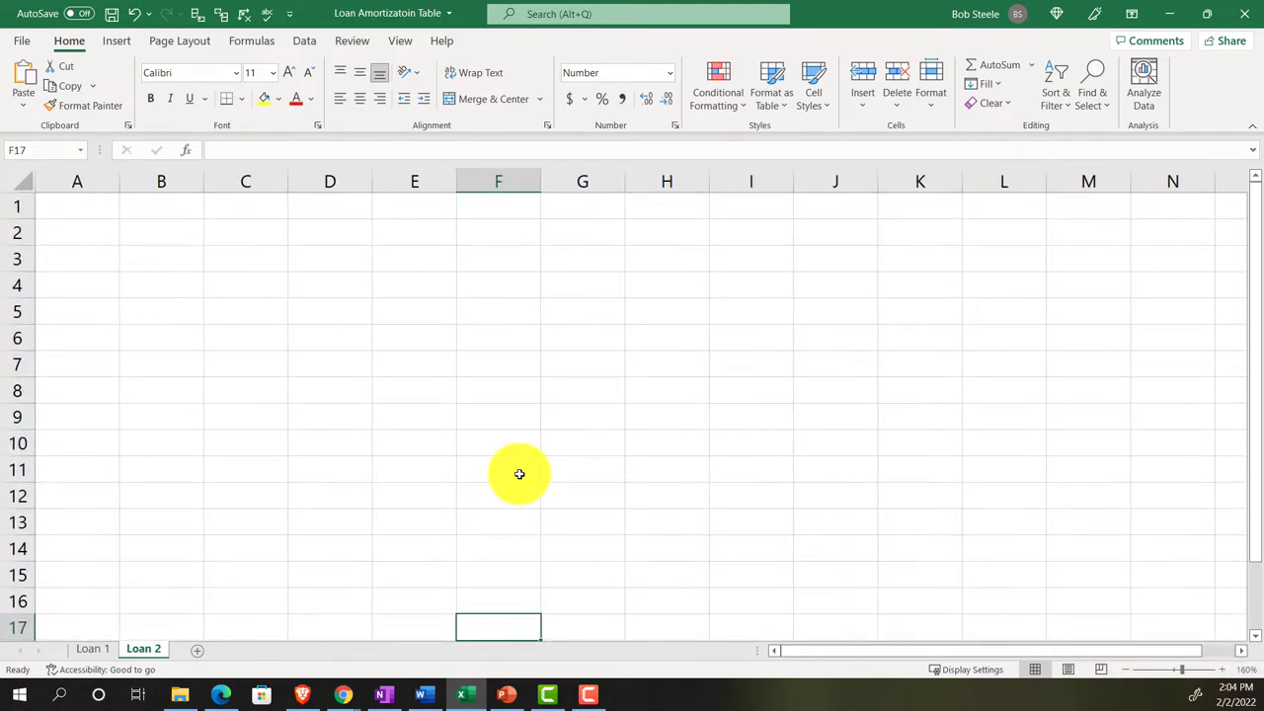
{"action": "scroll", "coordinate": [474, 472], "scroll_direction": "up", "scroll_amount": 1}
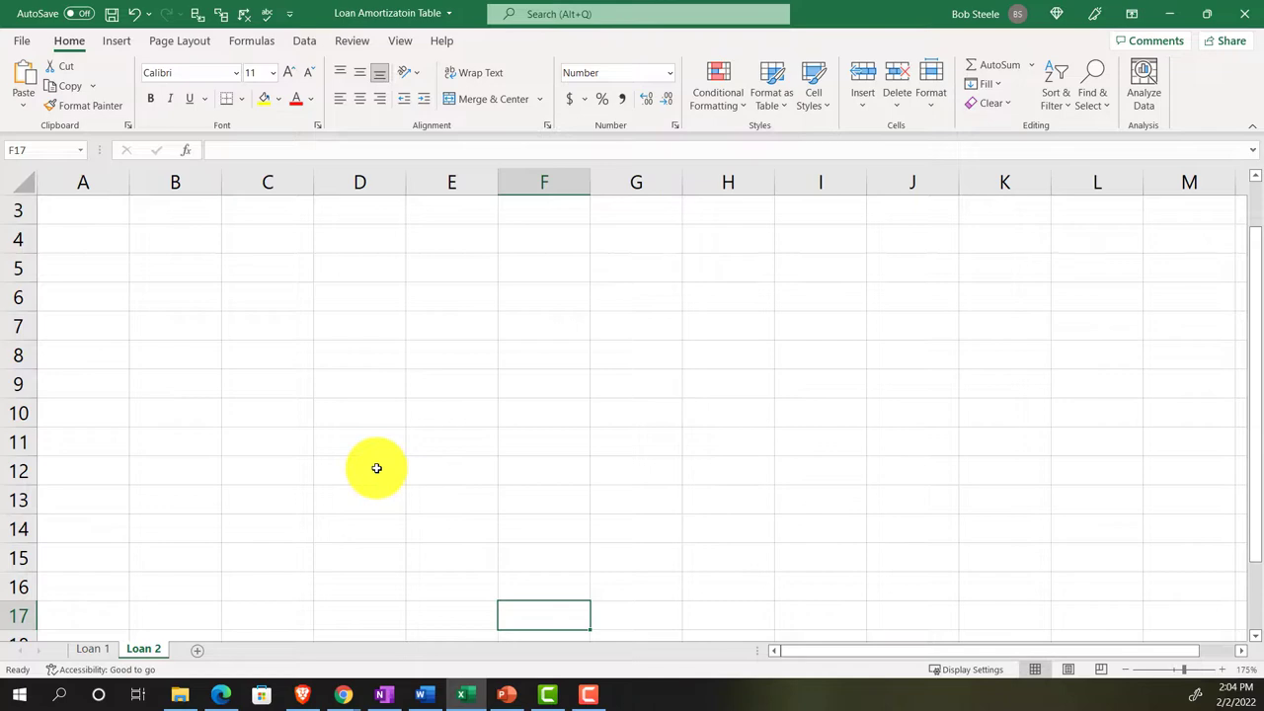
{"action": "left_click", "coordinate": [77, 201]}
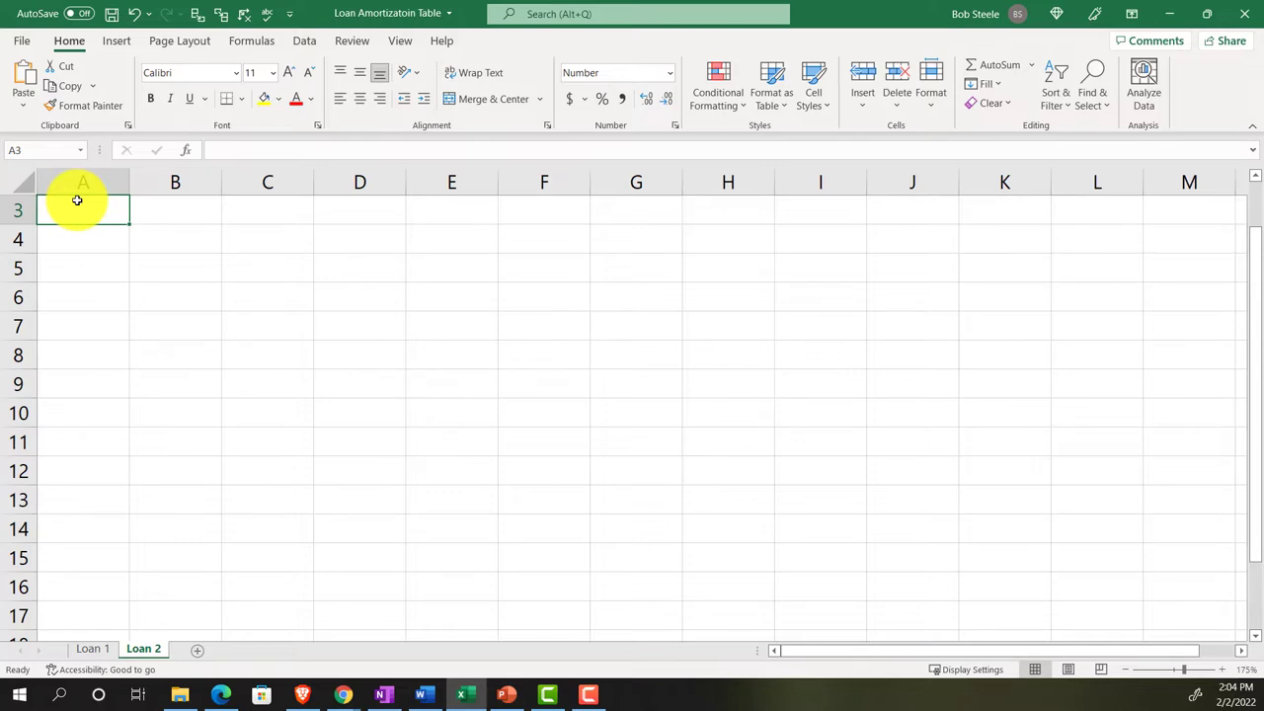
{"action": "type", "text": "Loan"}
{"action": "key", "text": "BackSpace"}
{"action": "key", "text": "BackSpace"}
{"action": "key", "text": "BackSpace"}
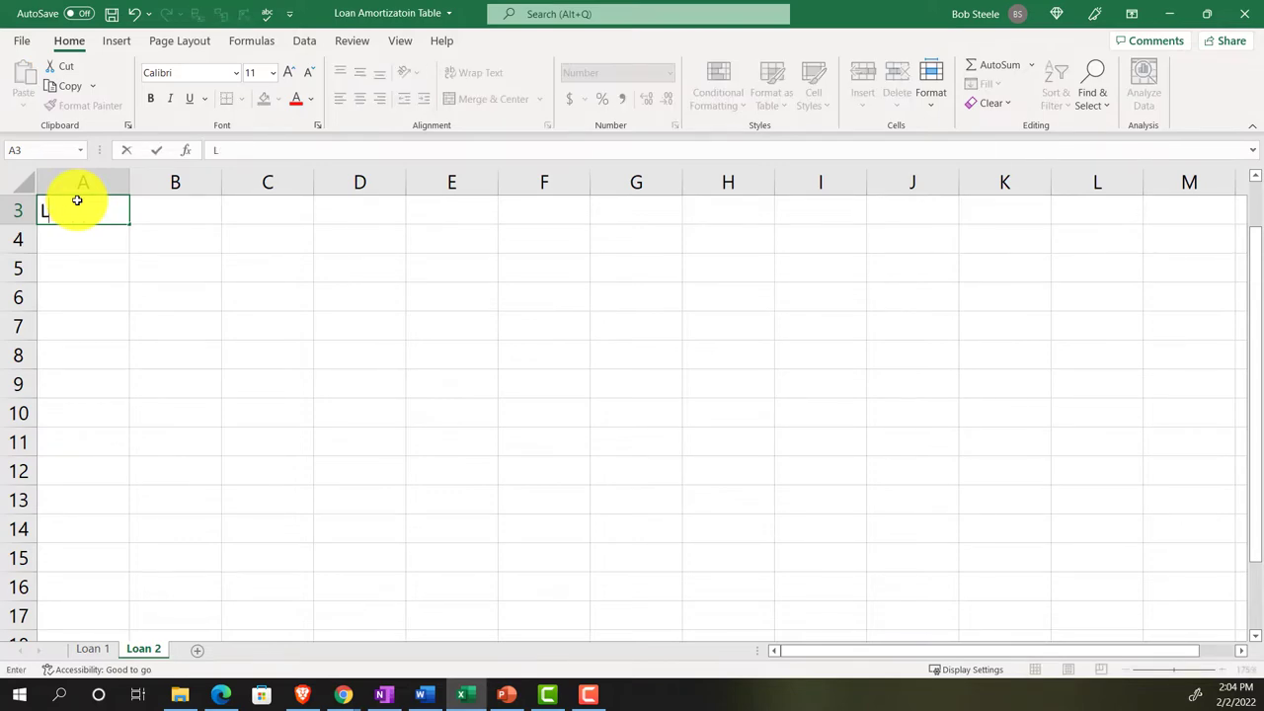
{"action": "type", "text": "oan"}
{"action": "key", "text": "Tab"}
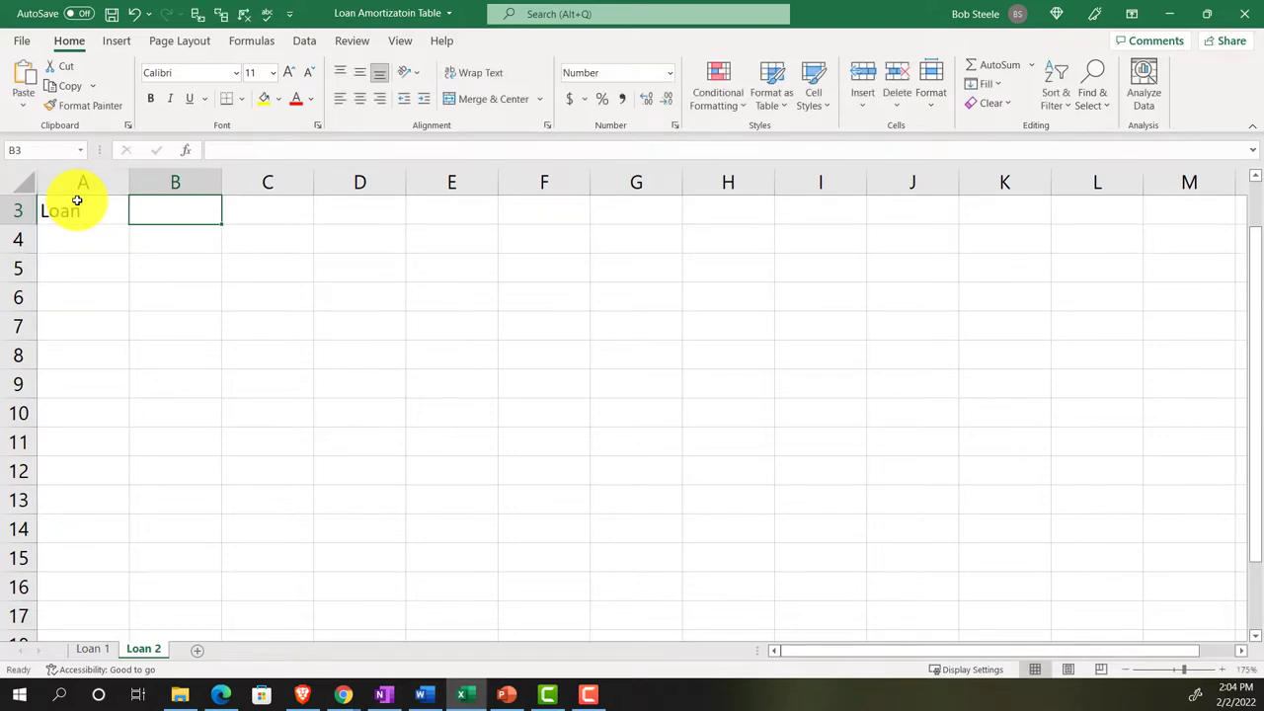
{"action": "type", "text": "5000"}
{"action": "key", "text": "Return"}
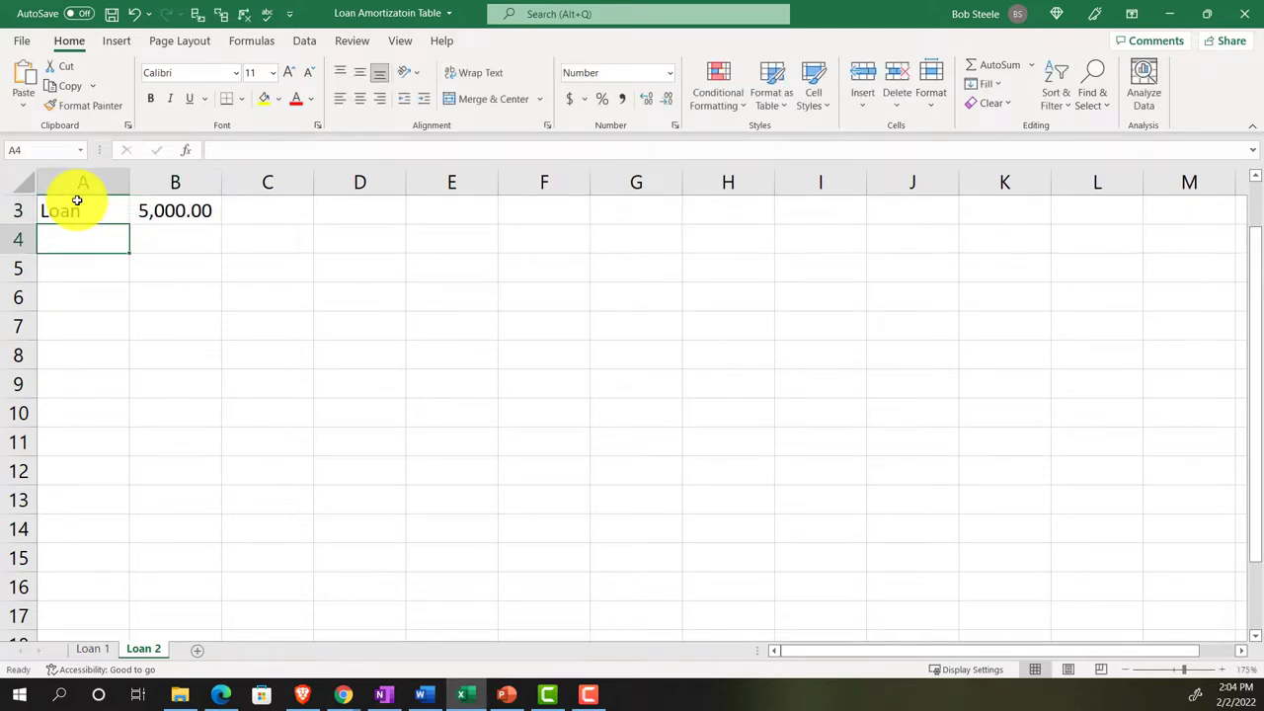
Enter the label "Months" in A4 with the value 3 in B4
{"action": "type", "text": "Months"}
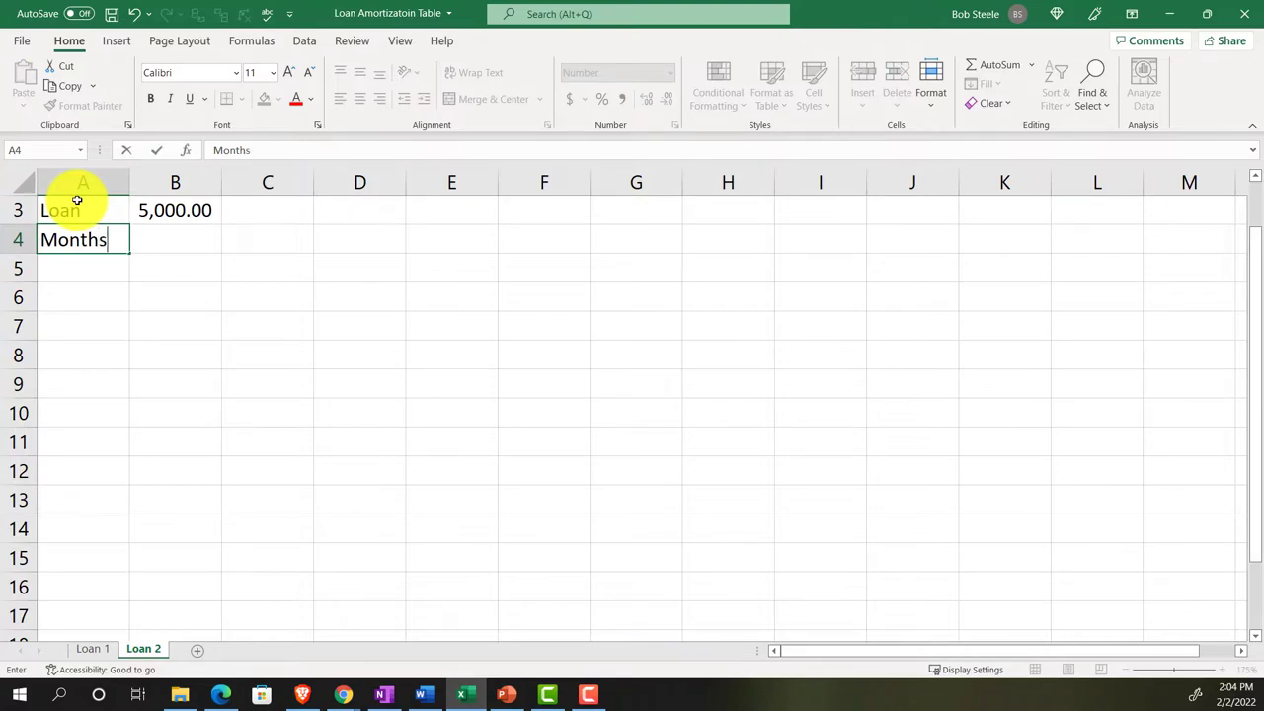
{"action": "key", "text": "Tab"}
{"action": "type", "text": "3"}
{"action": "key", "text": "Return"}
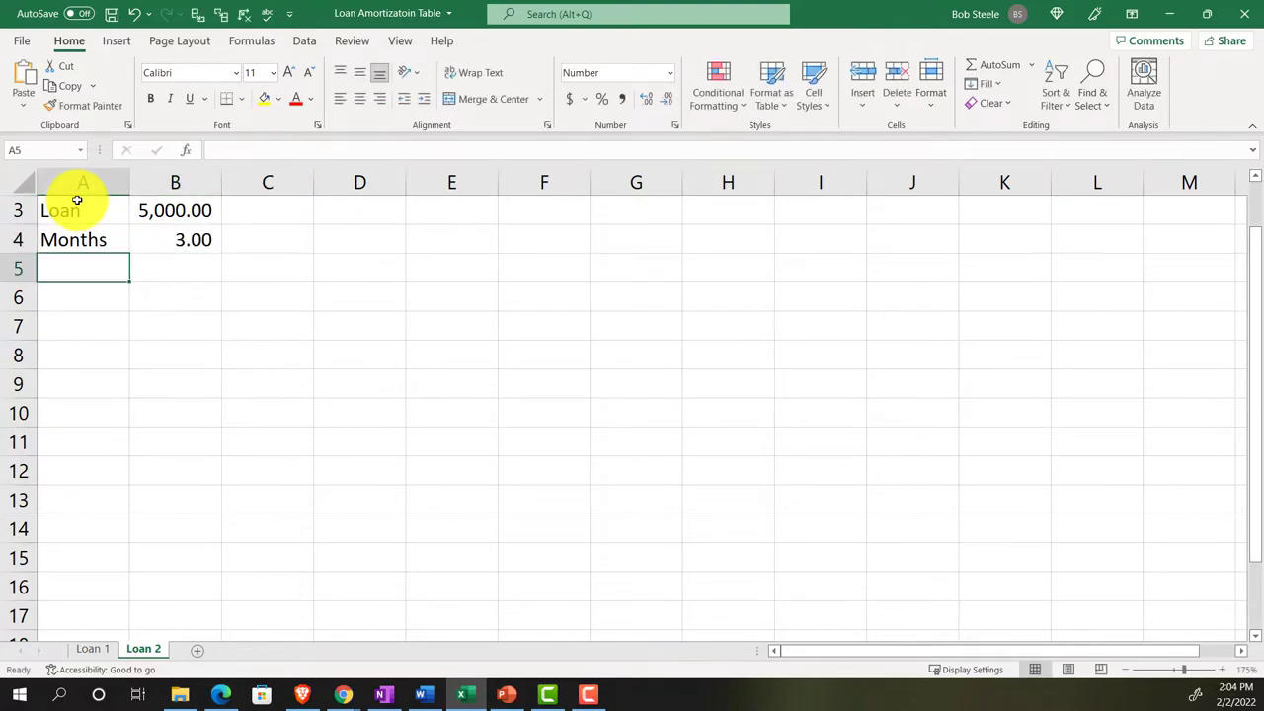
Make all cells on the Loan 2 sheet bold and widen column A
{"action": "left_click", "coordinate": [25, 181]}
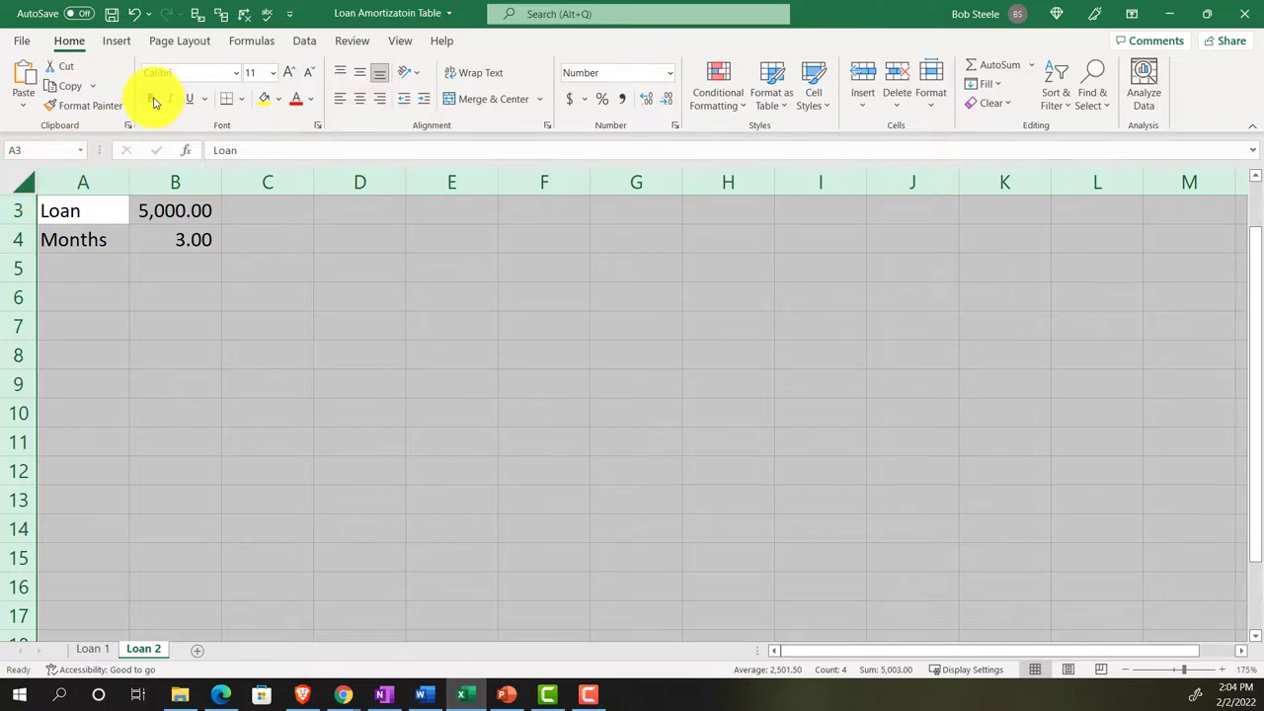
{"action": "left_click", "coordinate": [153, 100]}
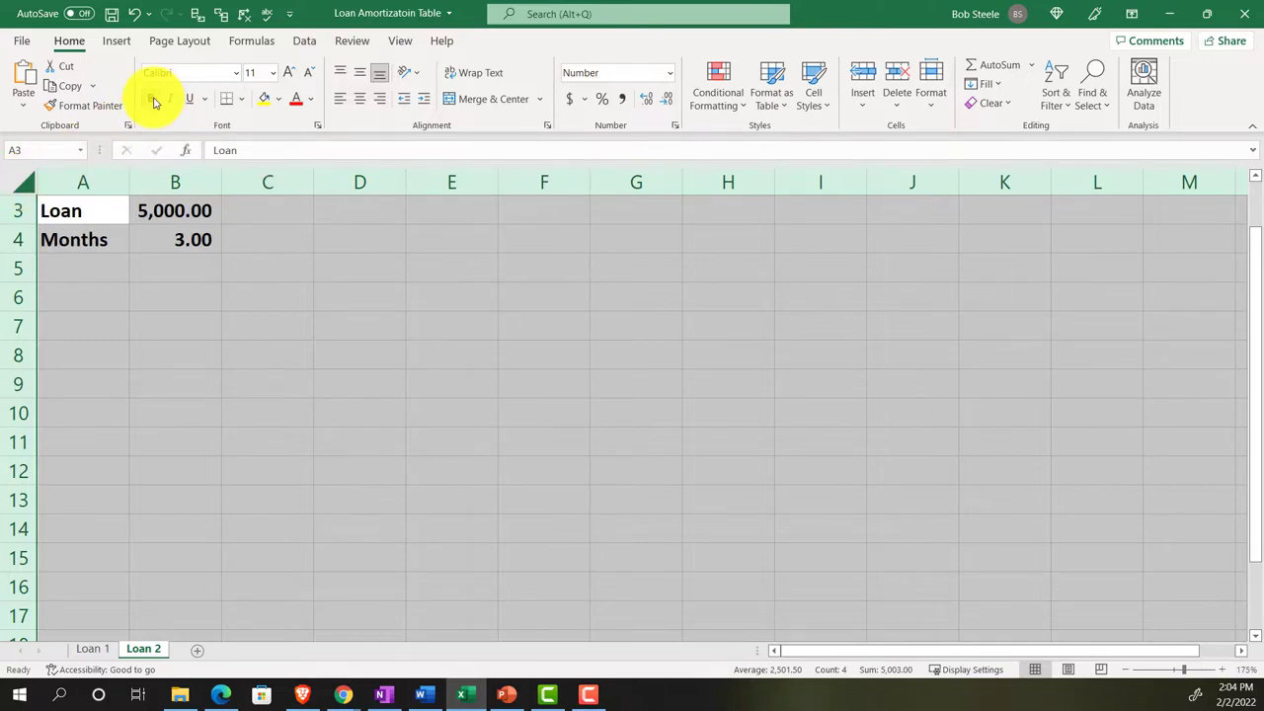
{"action": "left_click", "coordinate": [84, 263]}
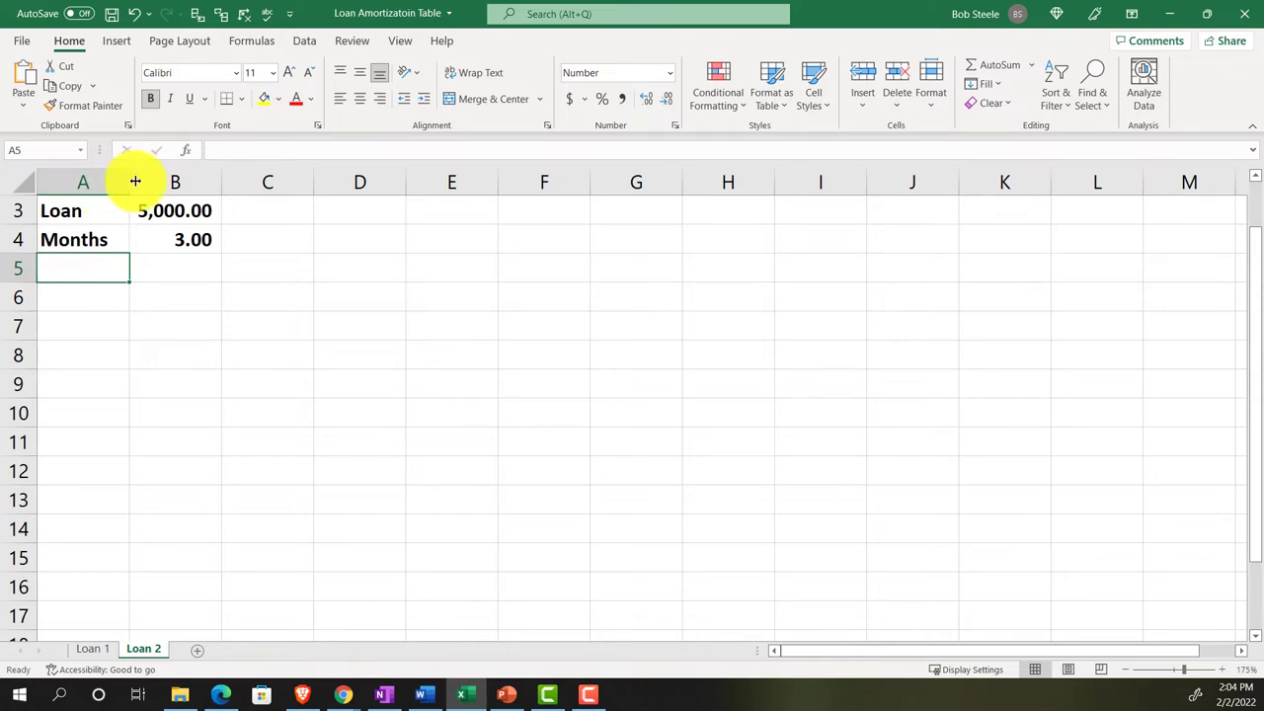
{"action": "left_click_drag", "start_coordinate": [136, 180], "coordinate": [168, 179]}
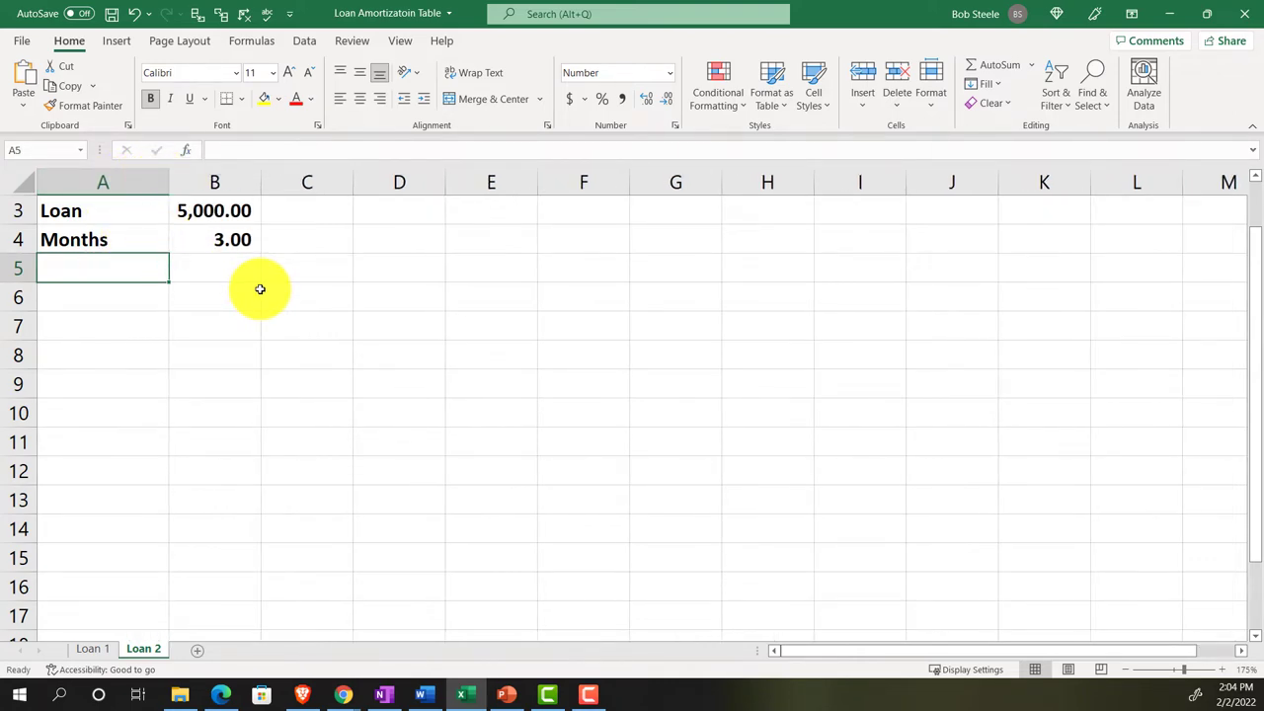
Enter the label "Rate" in A5 with the value .35 in B5, formatted as a percentage
{"action": "type", "text": "Rate"}
{"action": "key", "text": "Tab"}
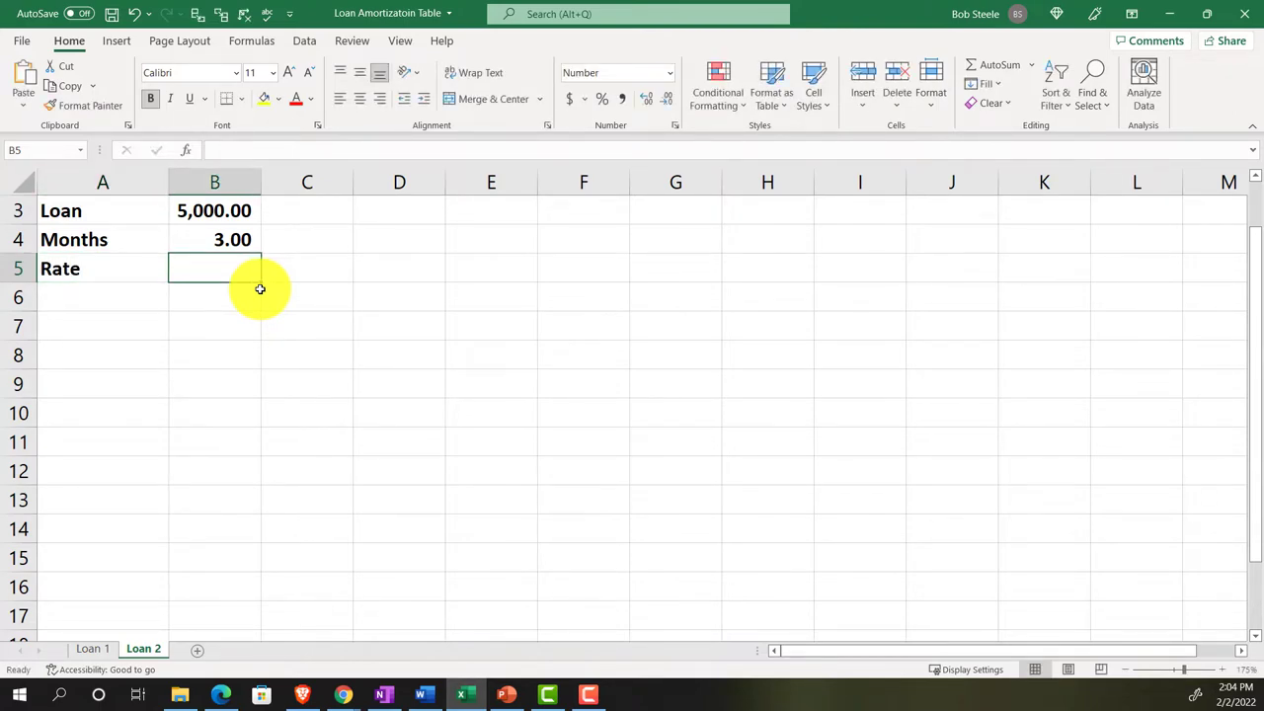
{"action": "type", "text": ".36"}
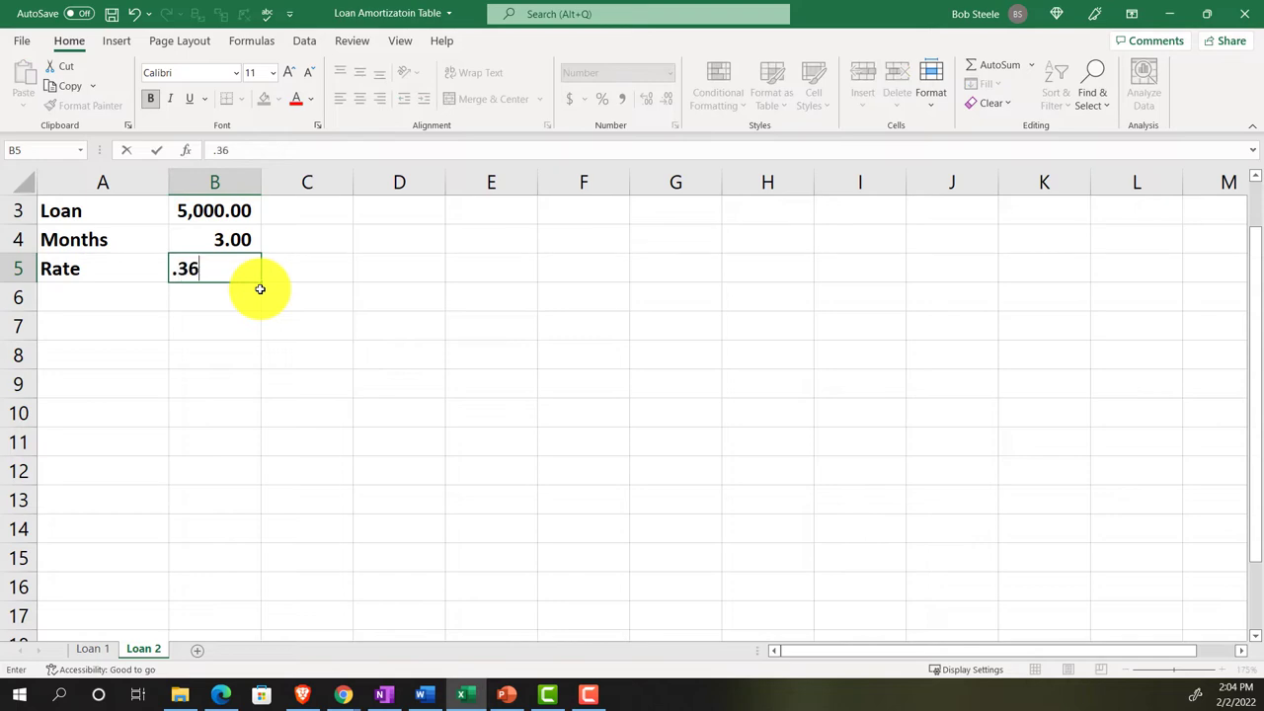
{"action": "key", "text": "BackSpace"}
{"action": "type", "text": "5"}
{"action": "key", "text": "Return"}
{"action": "key", "text": "Up"}
{"action": "key", "text": "Right"}
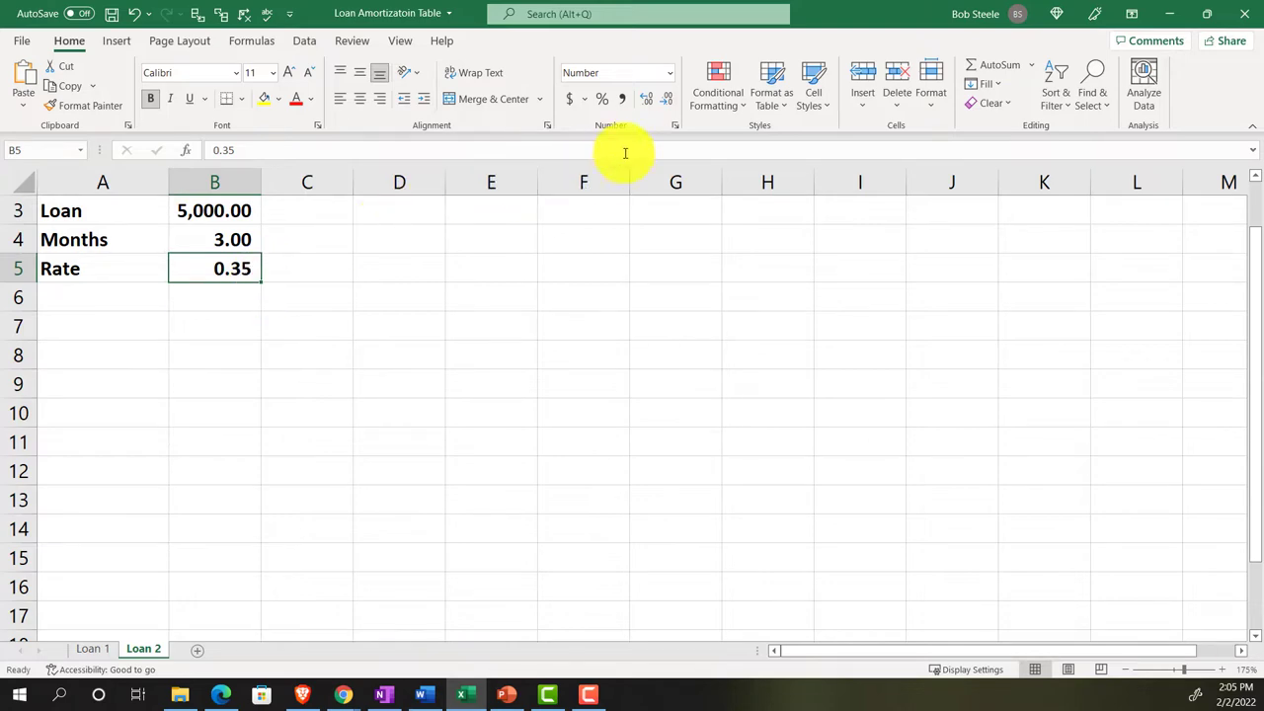
{"action": "left_click", "coordinate": [601, 99]}
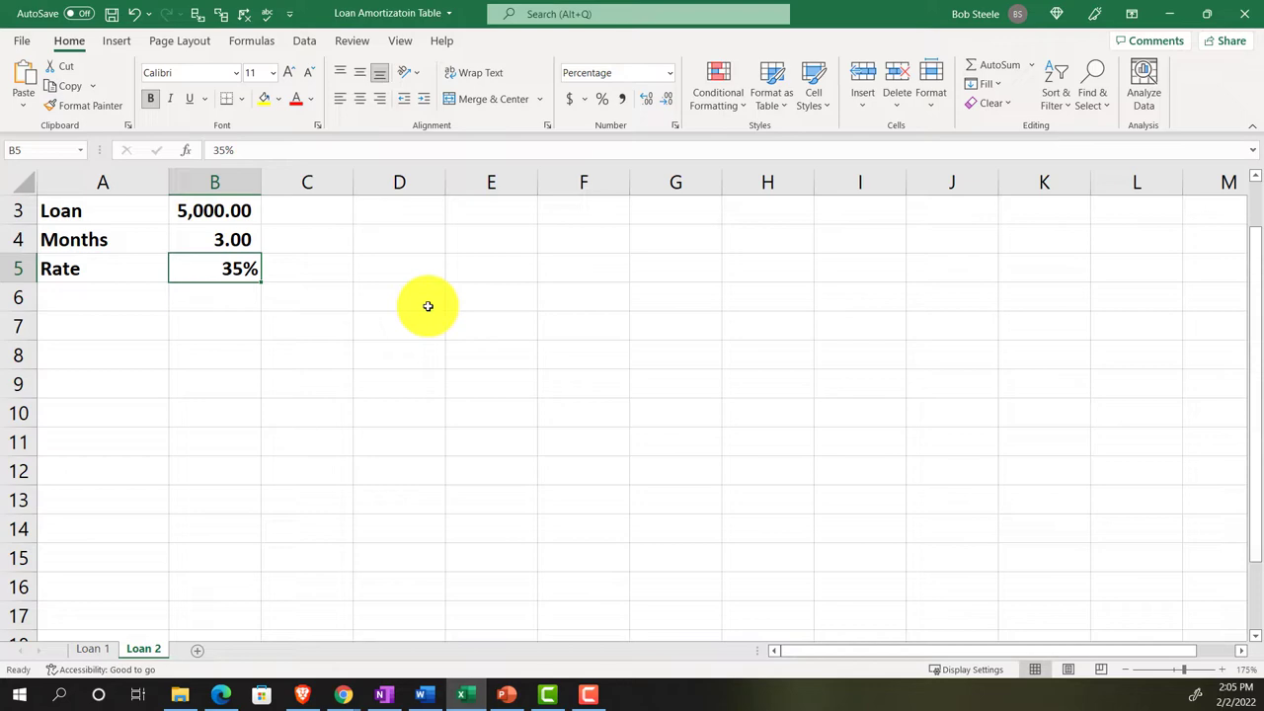
Enter the label "Payments" in A6 and the monthly payment formula =PMT(B5/12,B4,B3) in B6
{"action": "left_click", "coordinate": [139, 296]}
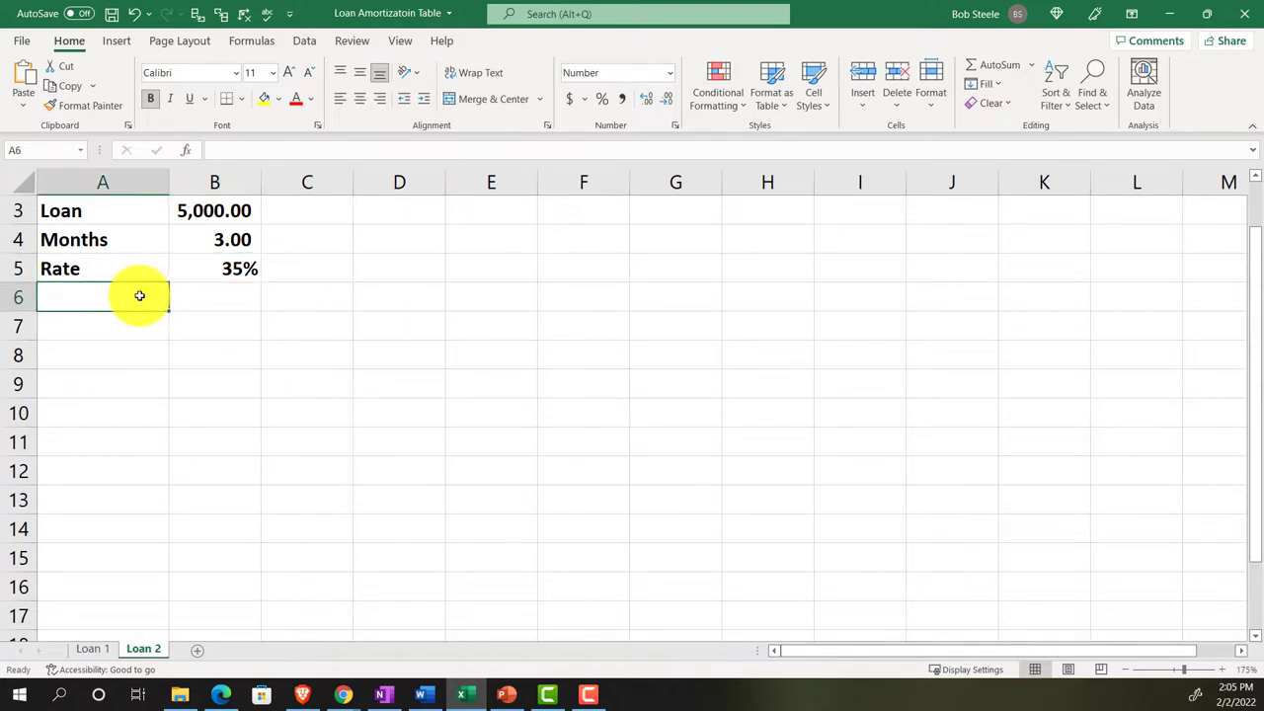
{"action": "type", "text": "Payments"}
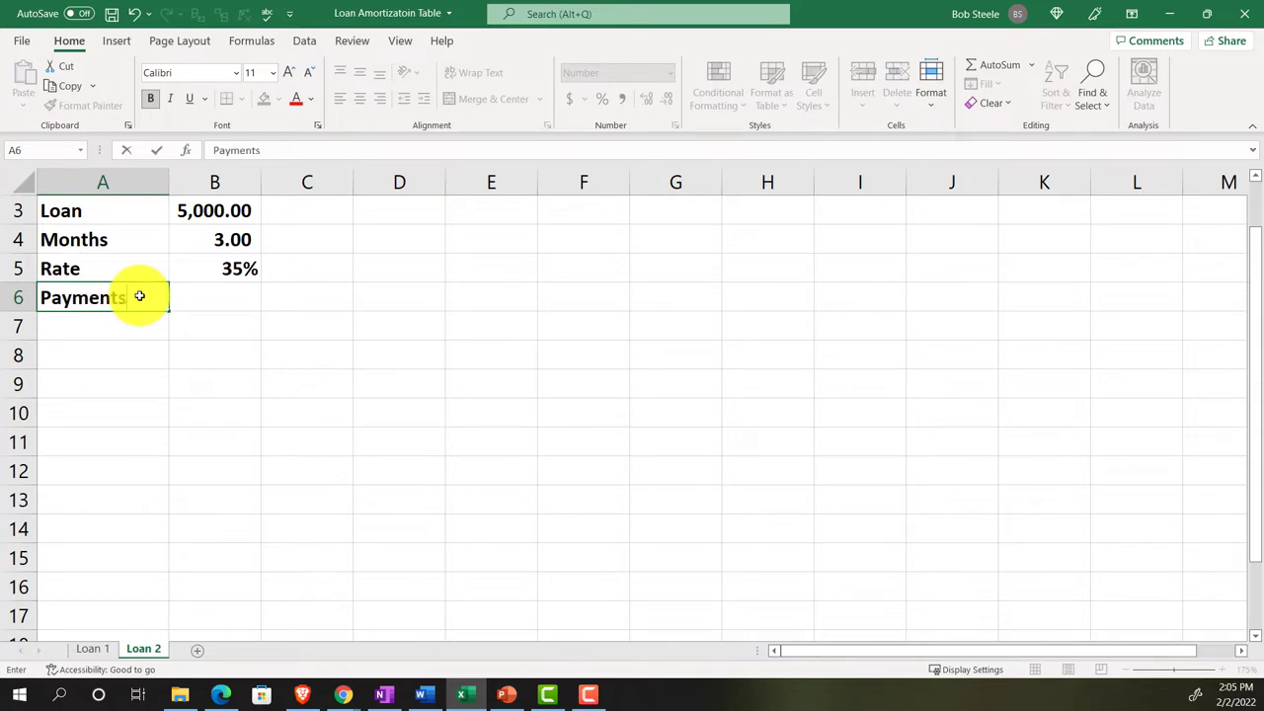
{"action": "key", "text": "Tab"}
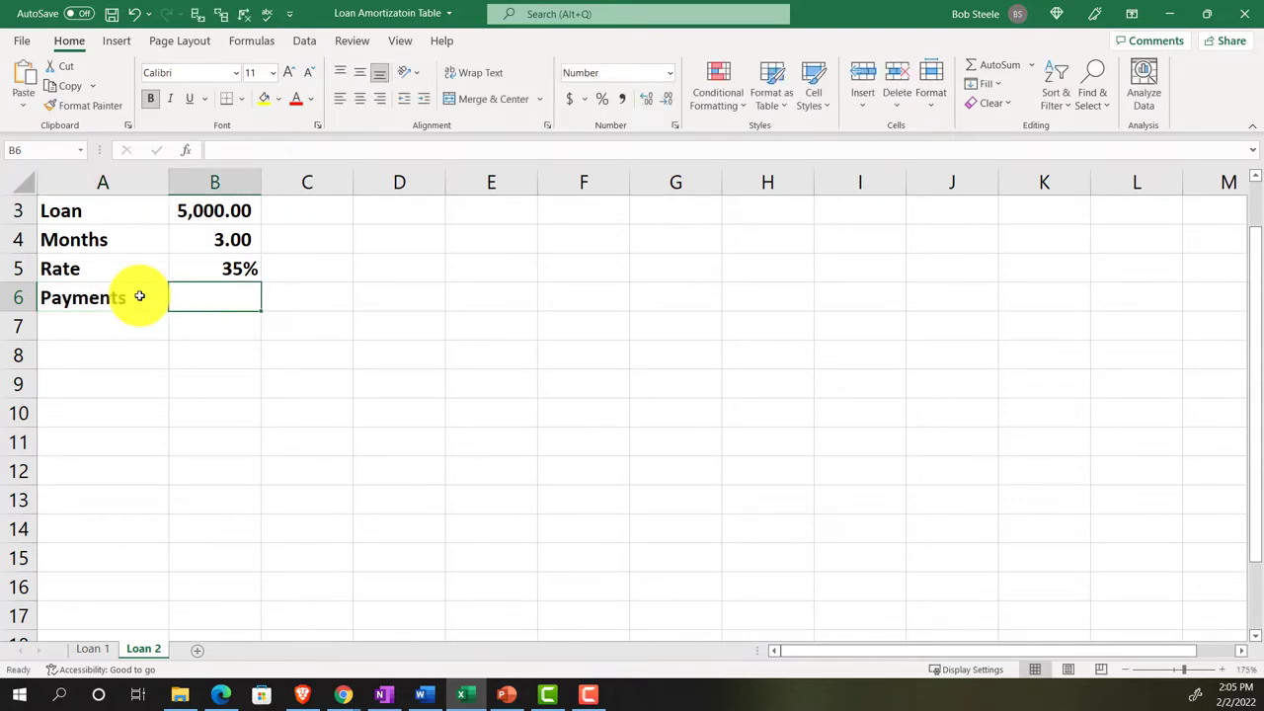
{"action": "type", "text": "=pmt"}
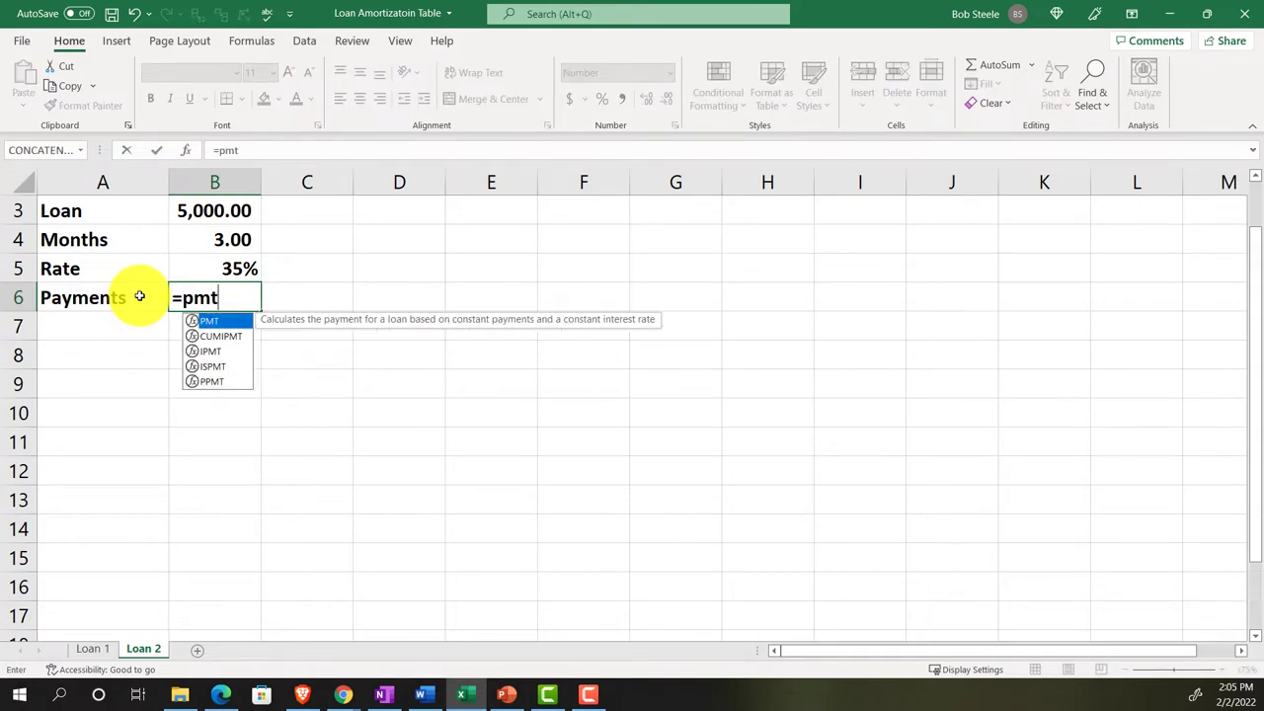
{"action": "type", "text": "("}
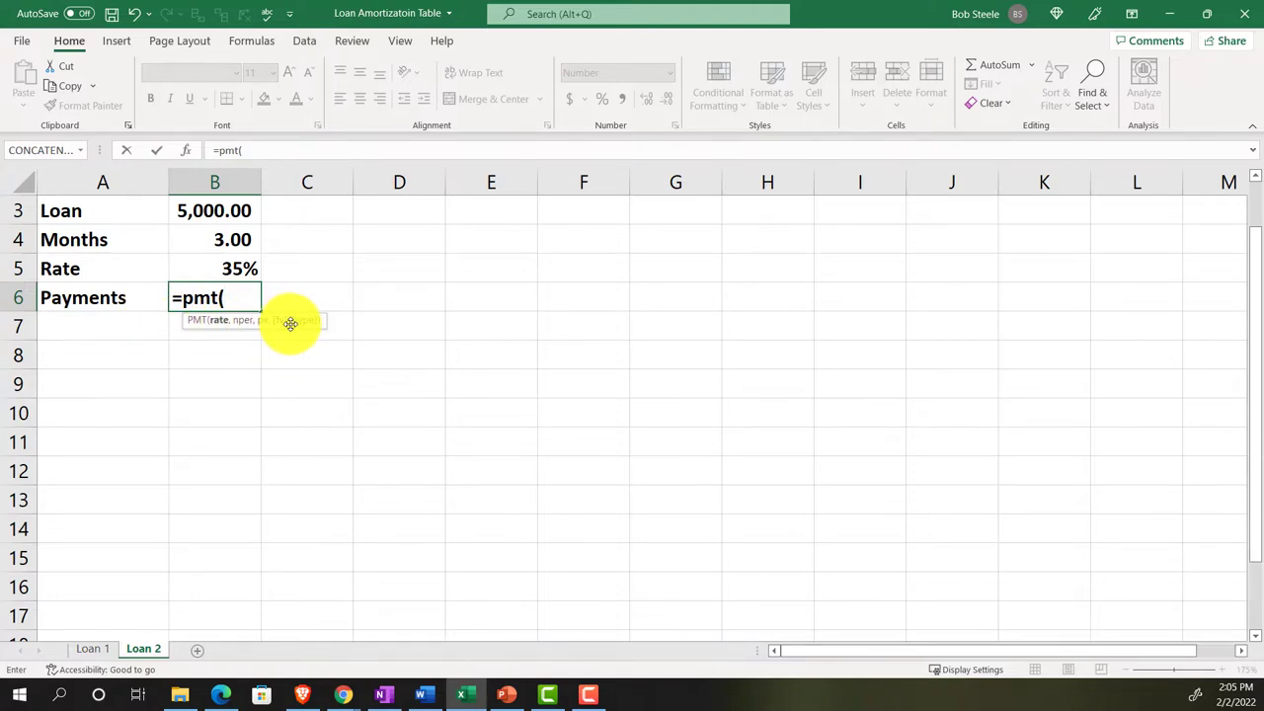
{"action": "left_click", "coordinate": [240, 269]}
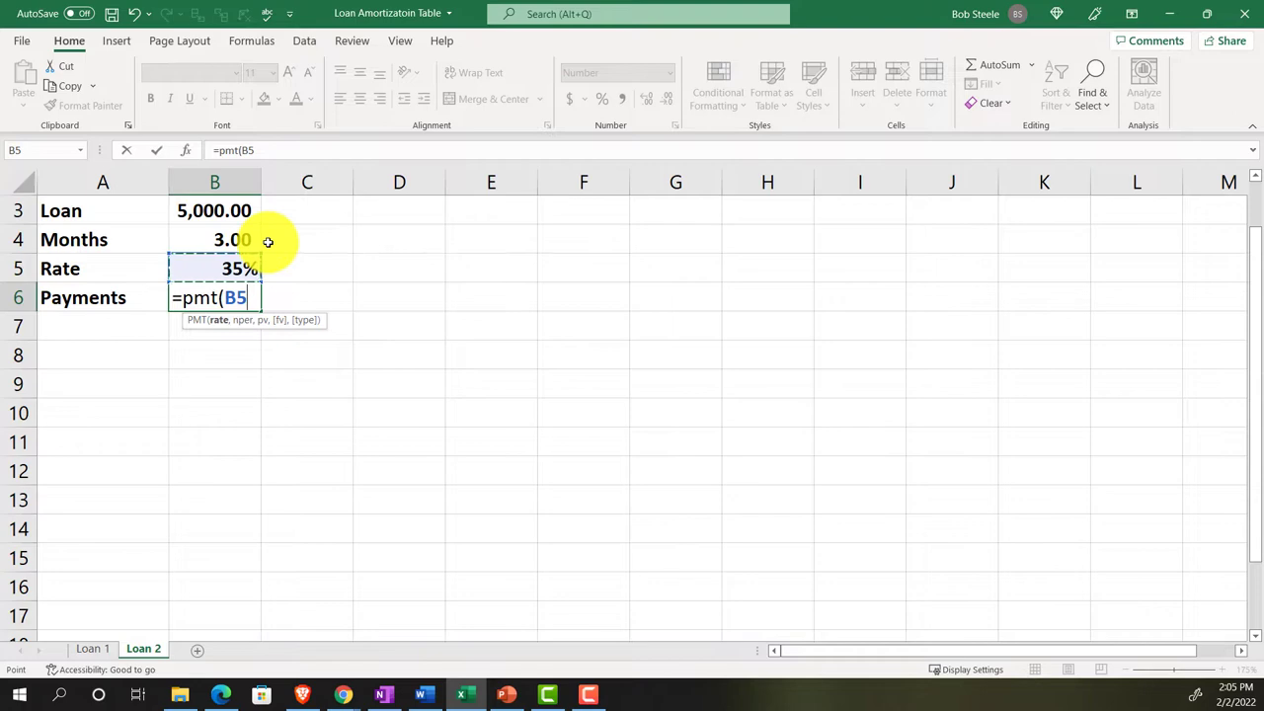
{"action": "type", "text": "/12,"}
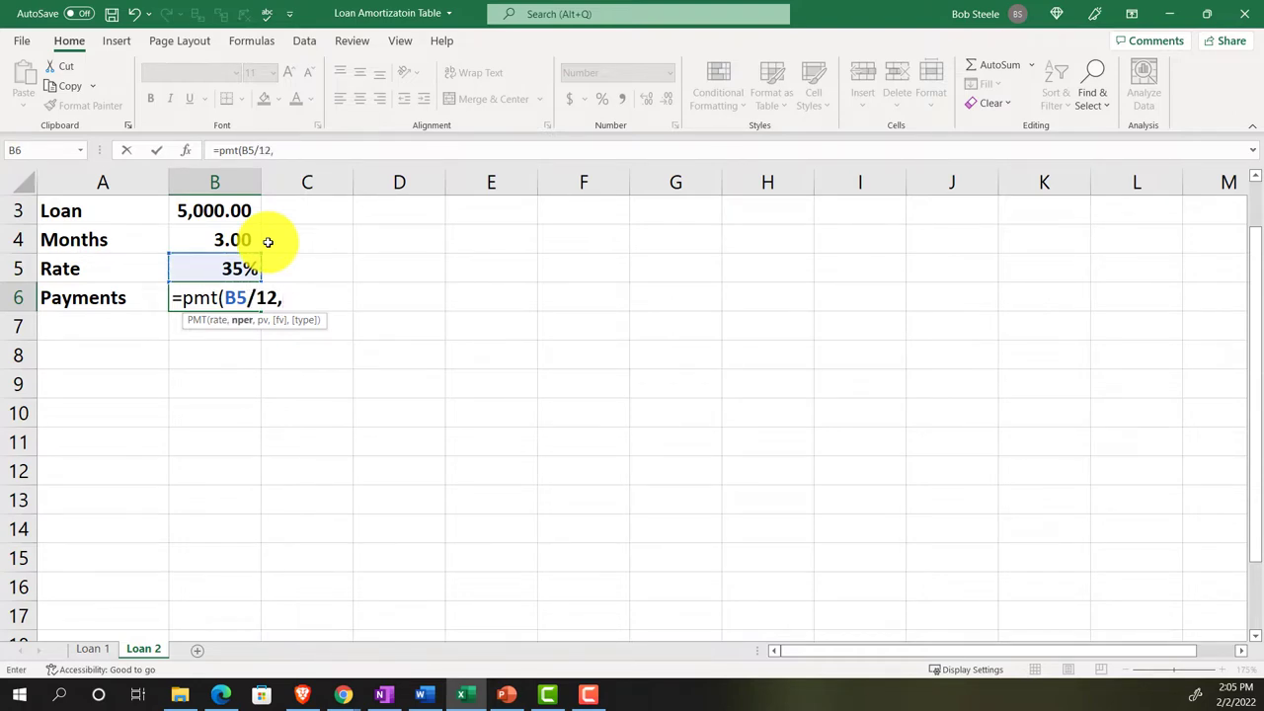
{"action": "left_click", "coordinate": [238, 239]}
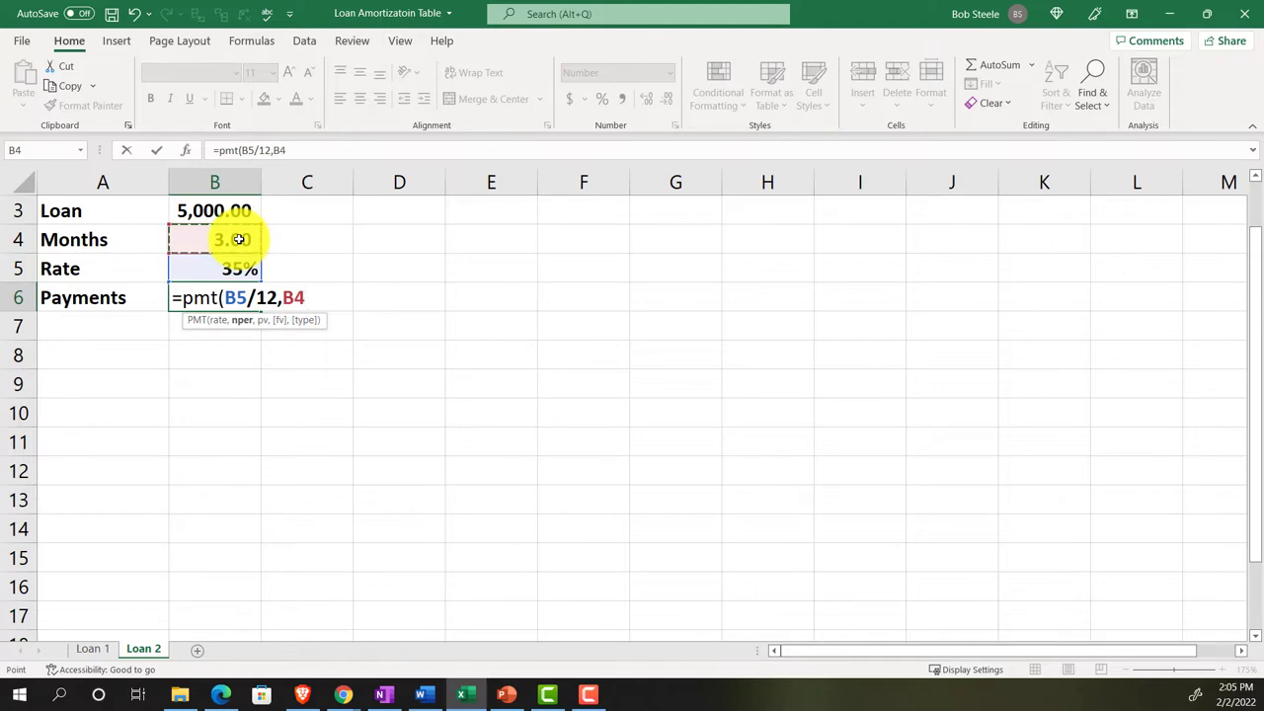
{"action": "type", "text": ","}
{"action": "left_click", "coordinate": [219, 210]}
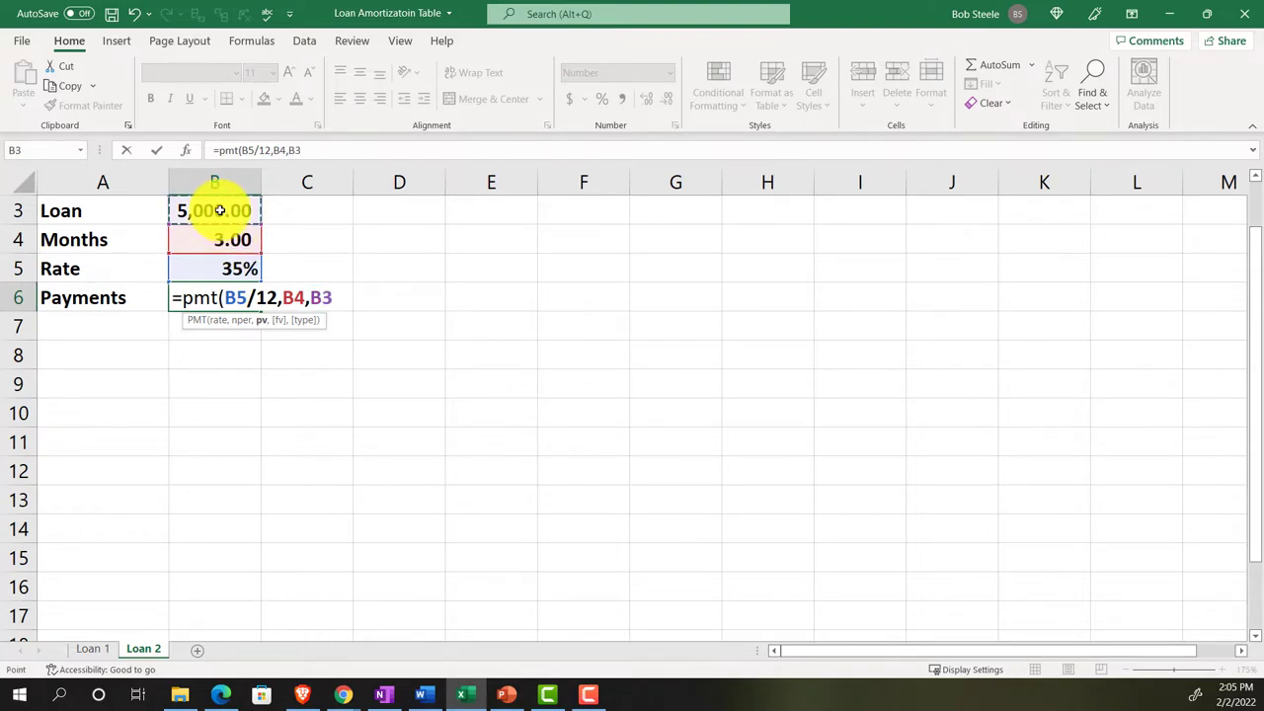
{"action": "type", "text": ")"}
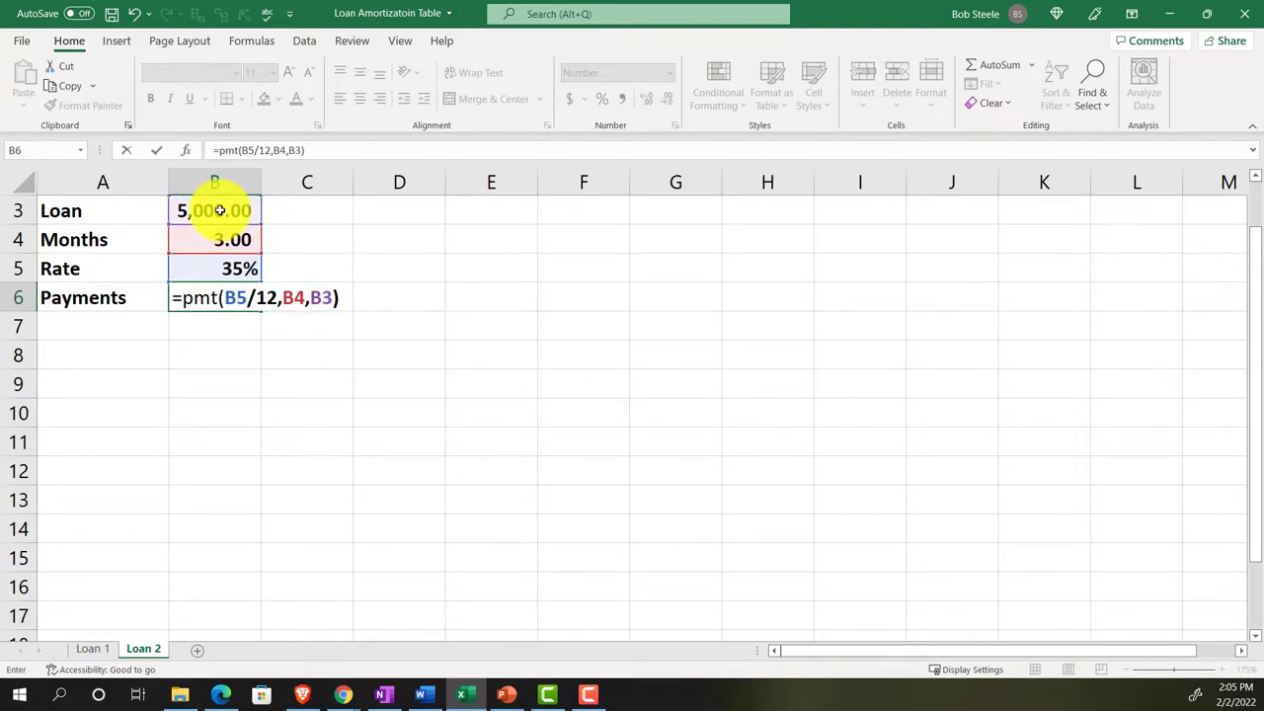
{"action": "key", "text": "Return"}
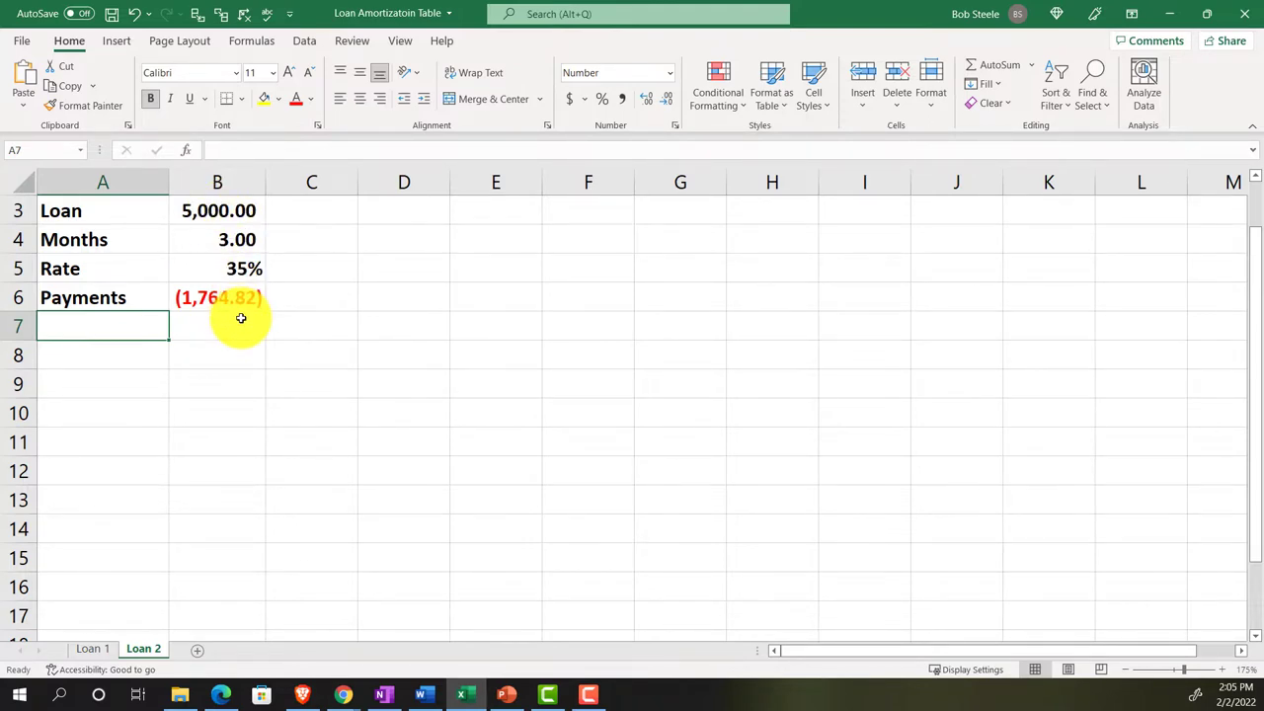
Reverse the sign of the payment in B6 by changing its formula to =-PMT(B5/12,B4,B3)
{"action": "double_click", "coordinate": [217, 297]}
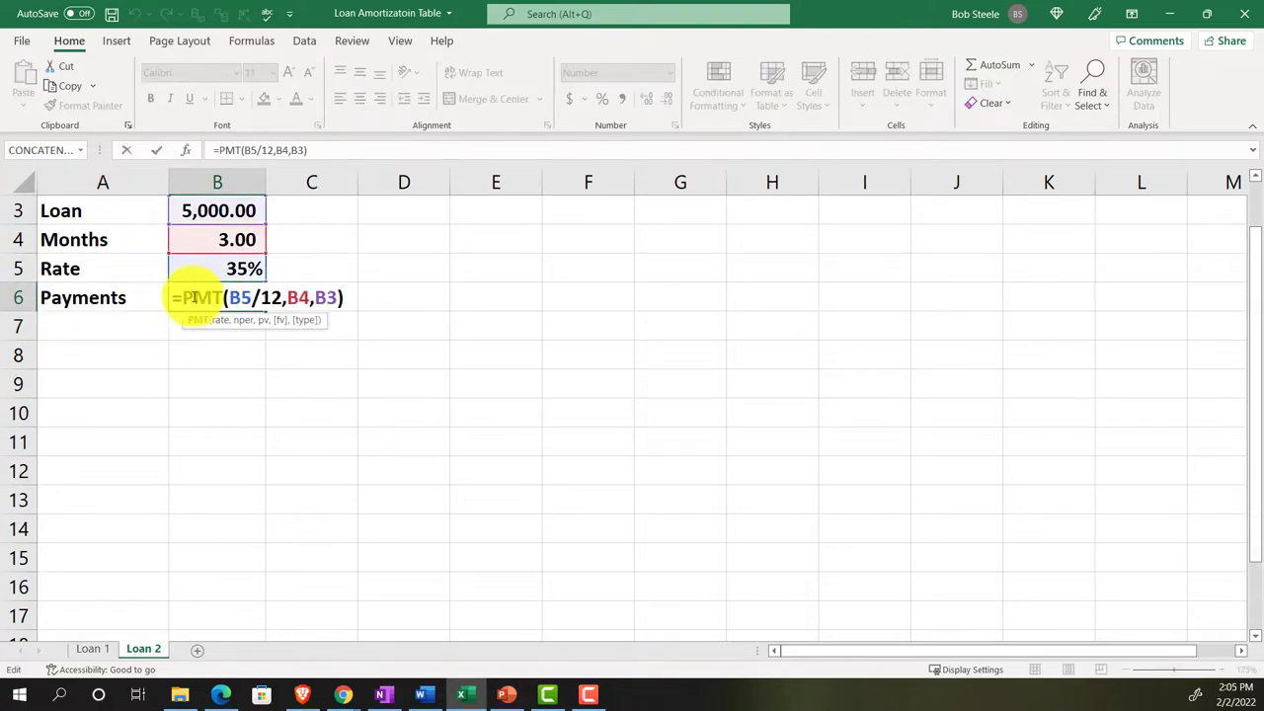
{"action": "left_click", "coordinate": [178, 297]}
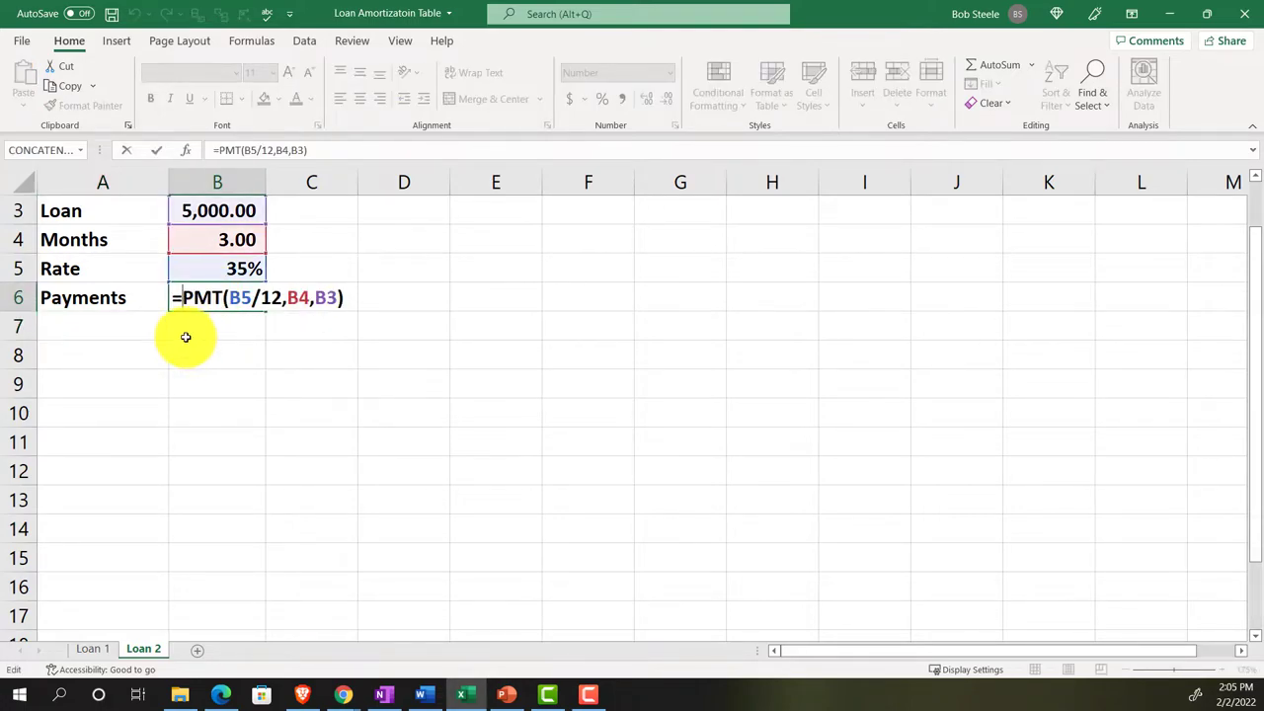
{"action": "type", "text": "-"}
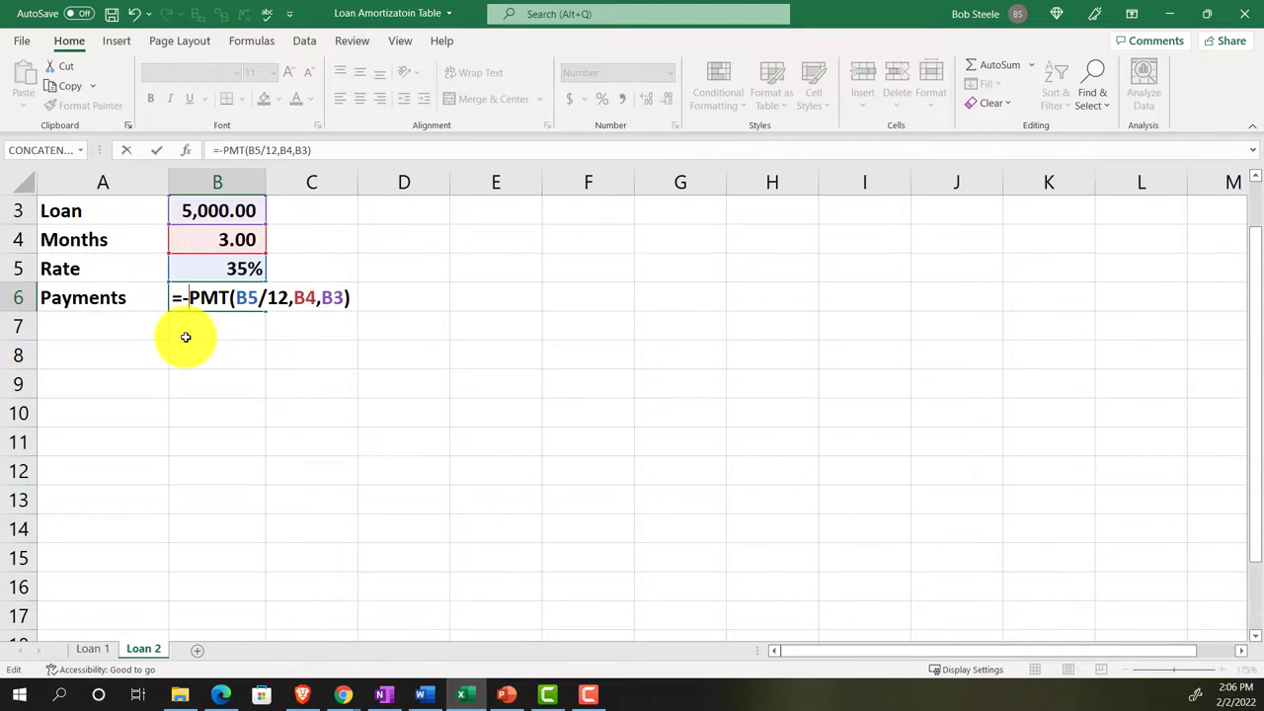
{"action": "left_click", "coordinate": [297, 296]}
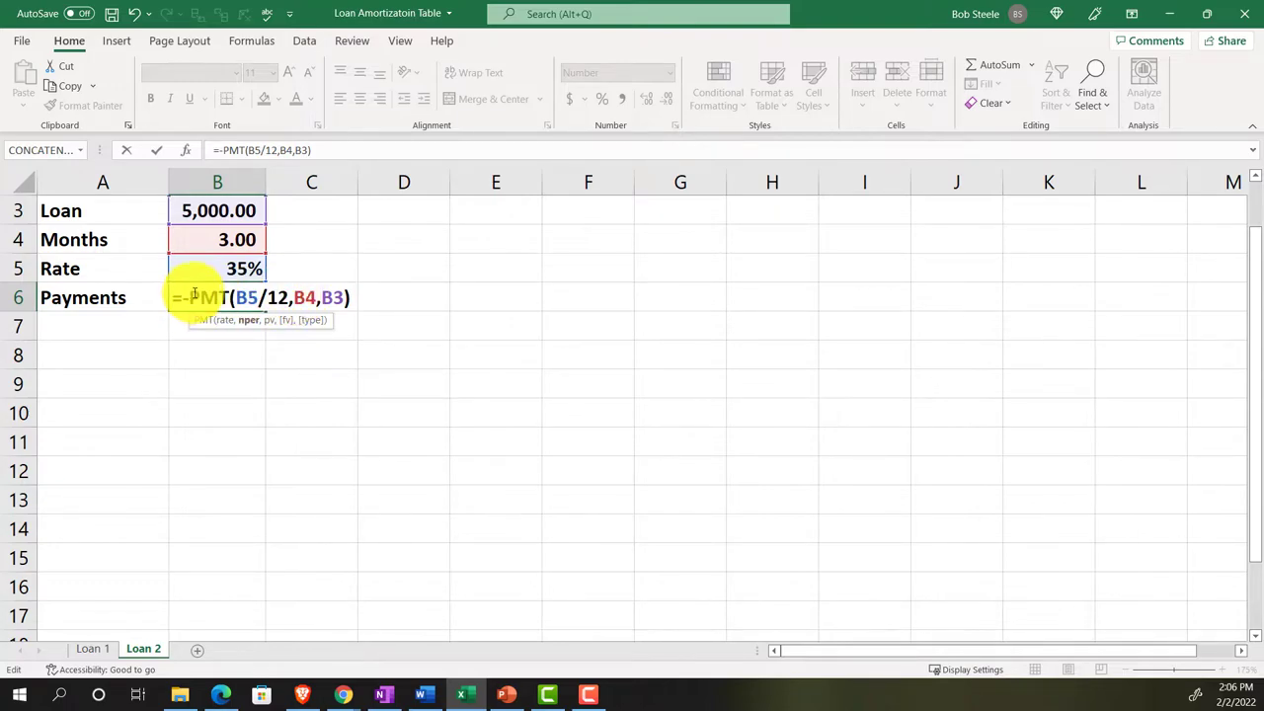
{"action": "left_click", "coordinate": [195, 296]}
{"action": "key", "text": "Return"}
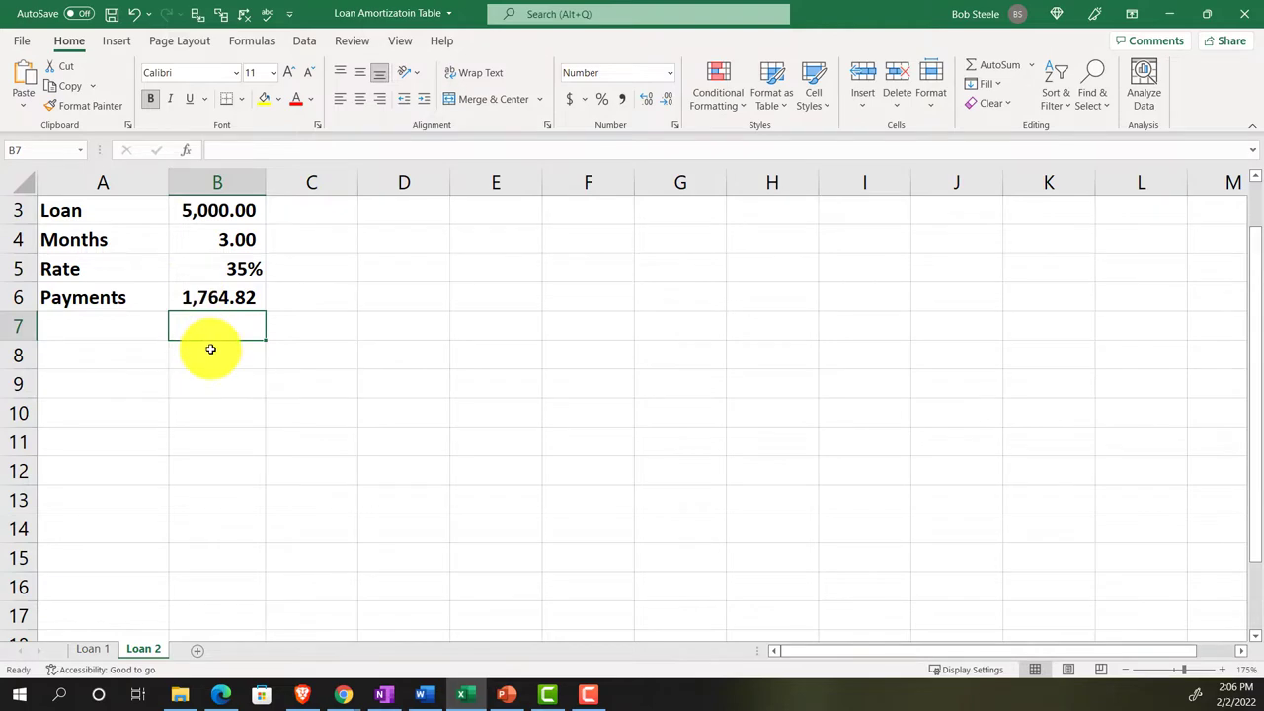
Narrow column C to a thin spacer between the loan data and the amortization table area
{"action": "key", "text": "Right"}
{"action": "key", "text": "Right"}
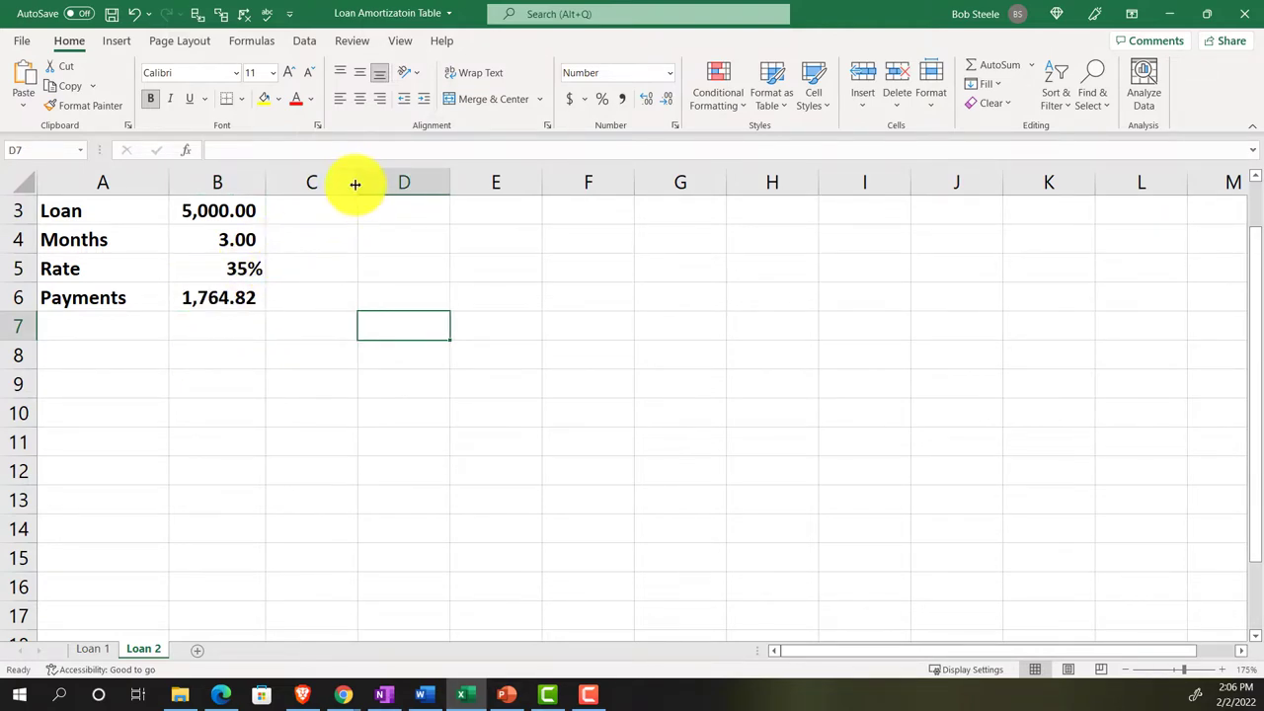
{"action": "left_click_drag", "start_coordinate": [354, 182], "coordinate": [296, 184]}
Enter the amortization table headers "Periods", "Payments" and "Interest" in D4, E4 and F4
{"action": "left_click", "coordinate": [350, 239]}
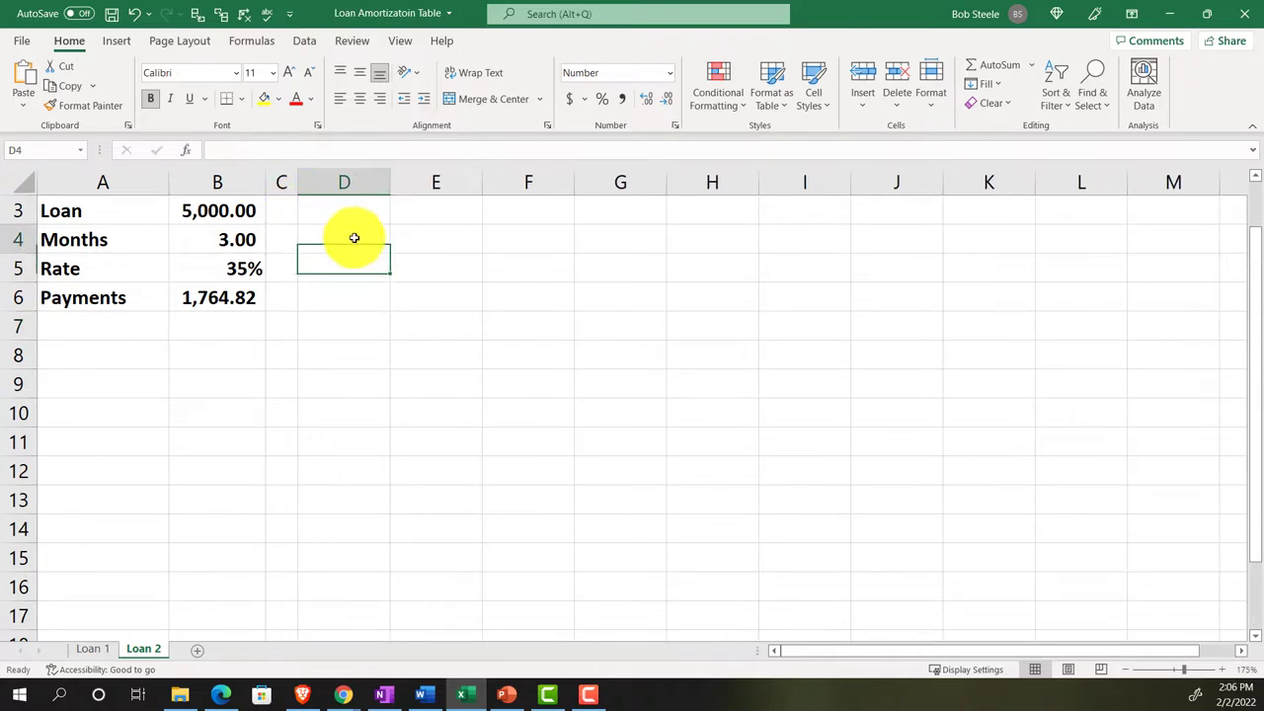
{"action": "type", "text": "P"}
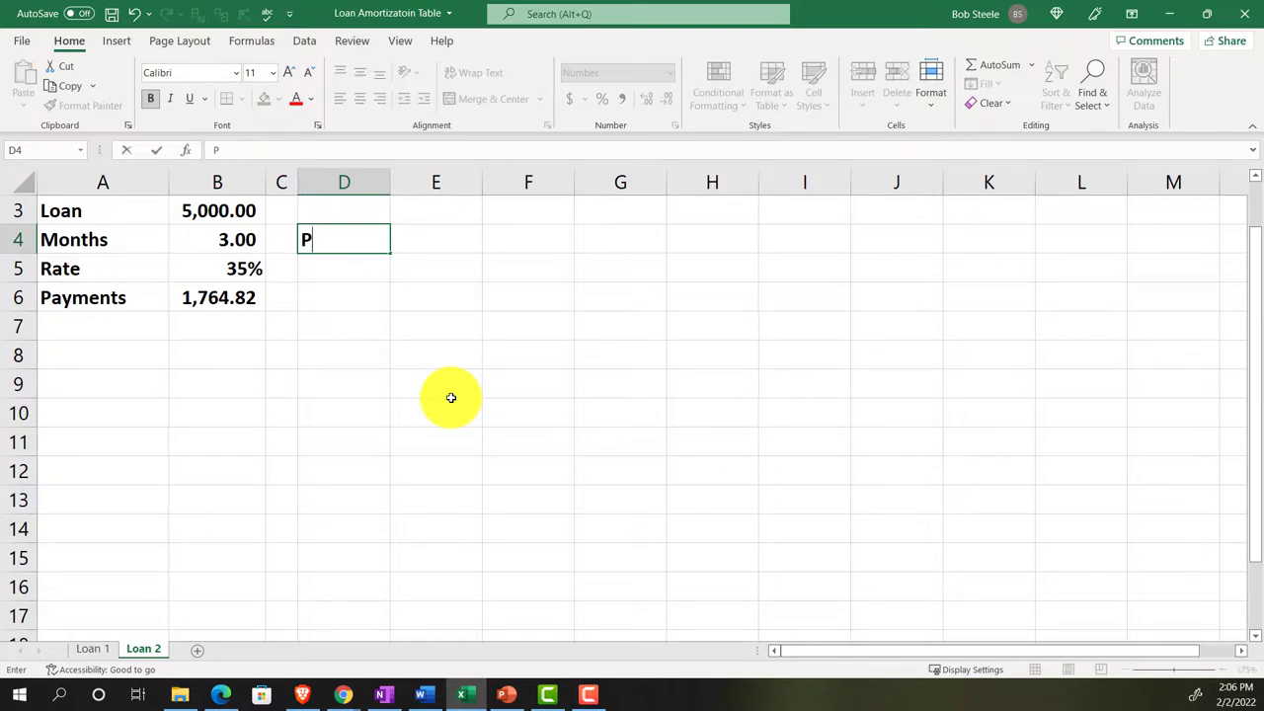
{"action": "type", "text": "eriods"}
{"action": "key", "text": "Tab"}
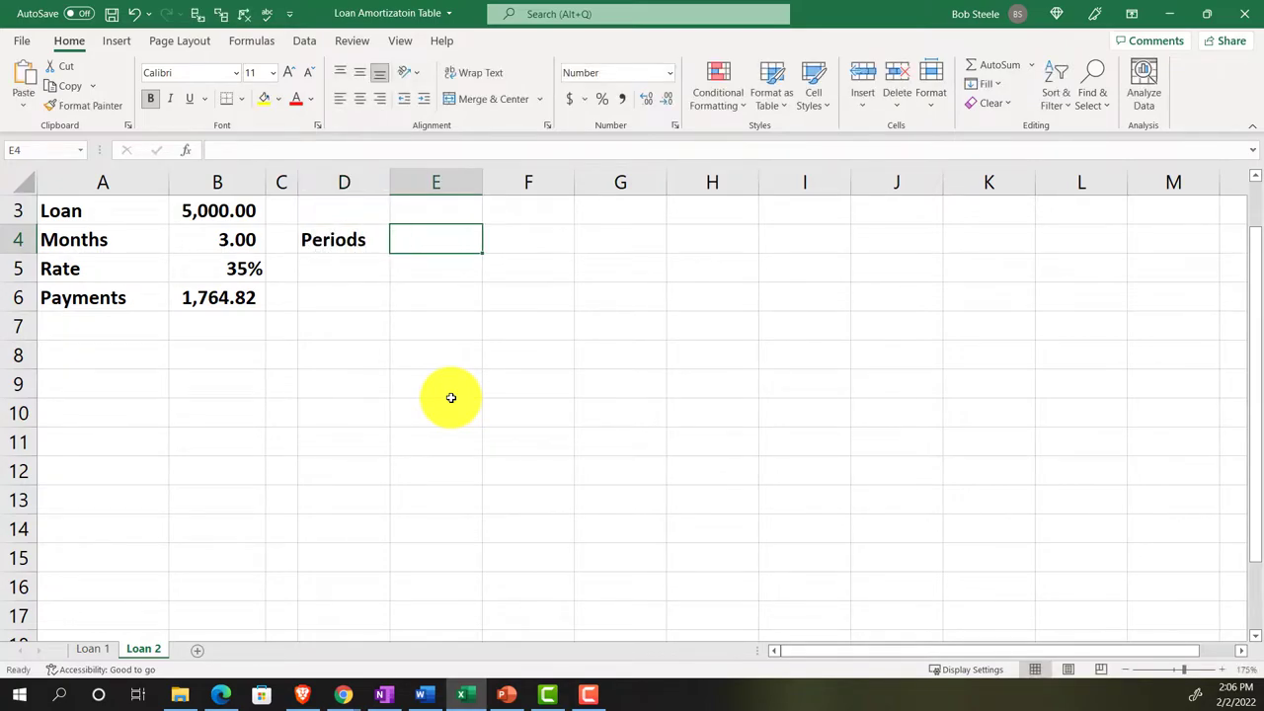
{"action": "type", "text": "Payments"}
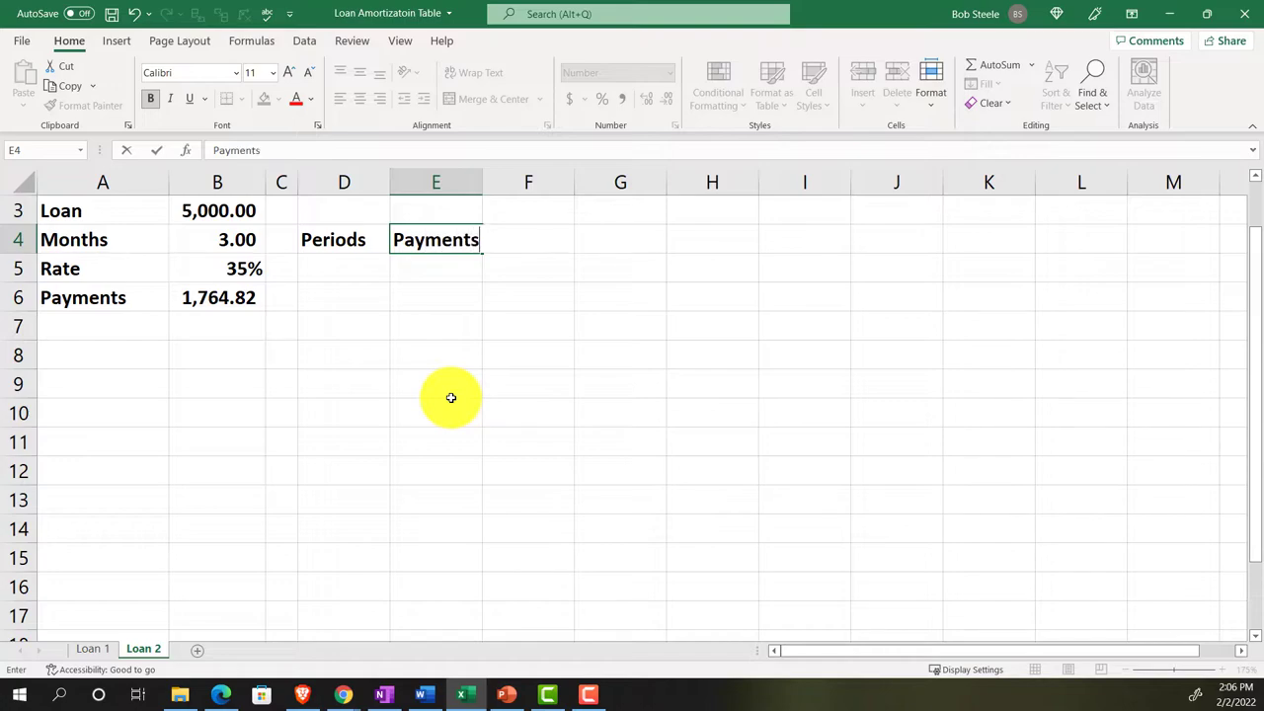
{"action": "key", "text": "Tab"}
{"action": "type", "text": "Interest"}
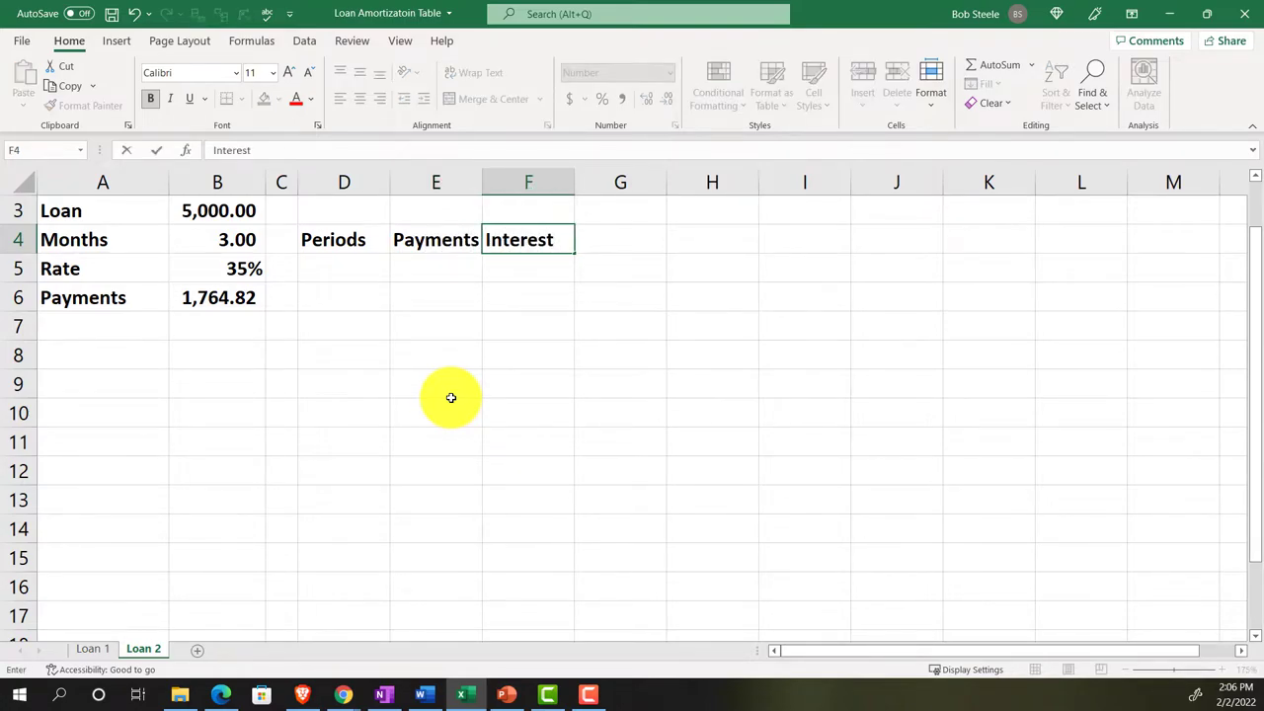
{"action": "key", "text": "Tab"}
Enter the two-line header "Loan" in G3 and "Reduction" in G4
{"action": "key", "text": "Up"}
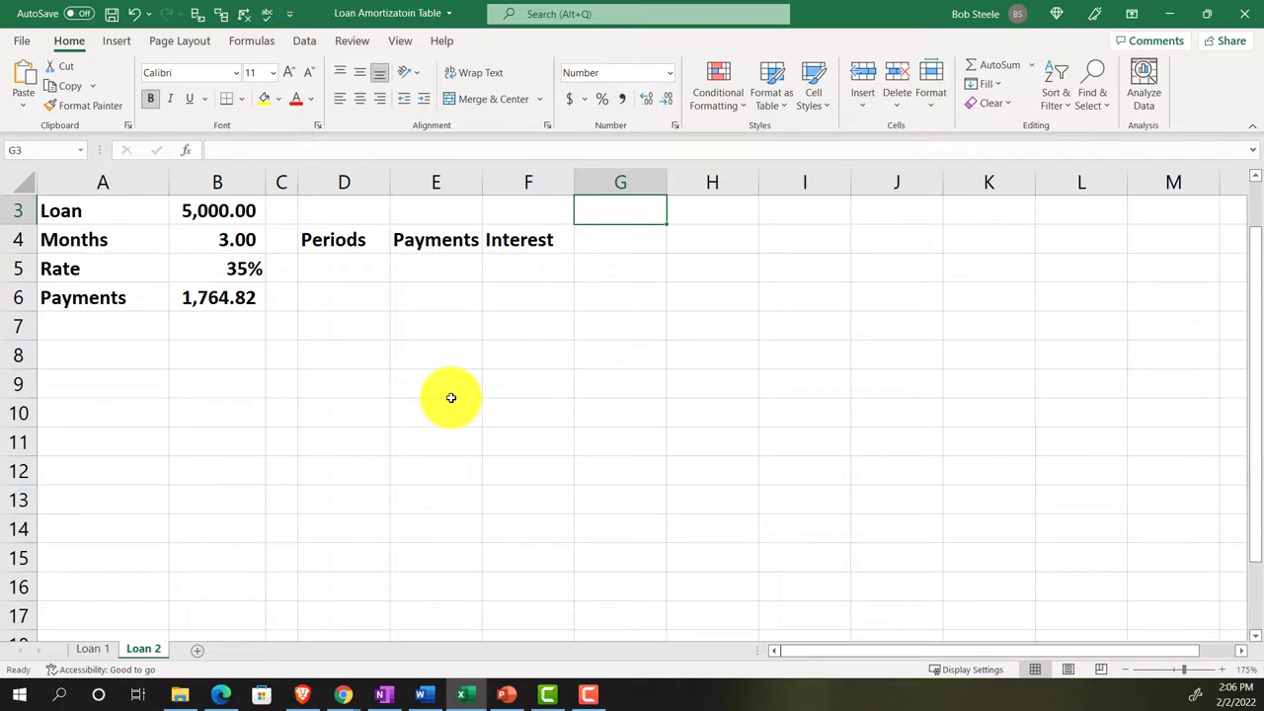
{"action": "type", "text": "Loan"}
{"action": "key", "text": "Return"}
{"action": "type", "text": "Redu"}
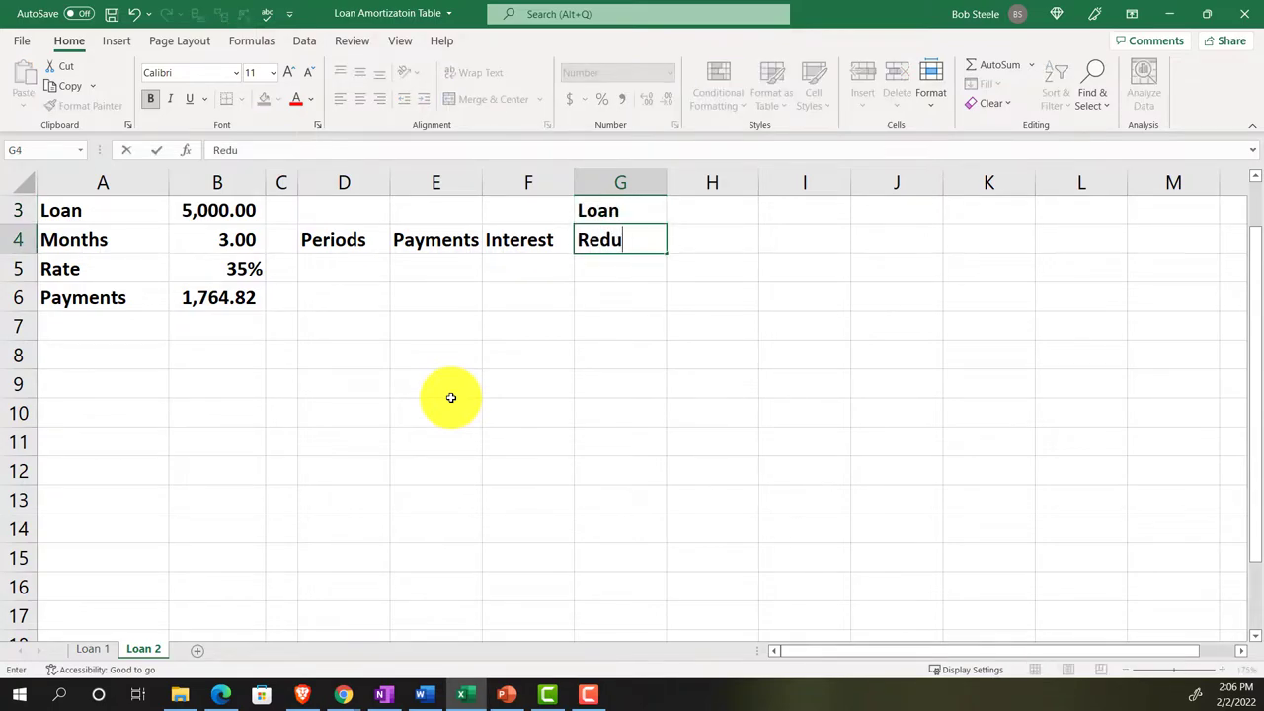
{"action": "type", "text": " tio"}
{"action": "key", "text": "BackSpace"}
{"action": "key", "text": "BackSpace"}
{"action": "key", "text": "BackSpace"}
{"action": "key", "text": "BackSpace"}
{"action": "type", "text": "ction"}
{"action": "key", "text": "Tab"}
Enter the two-line header "Loan" in H3 and "Balance" in H4
{"action": "key", "text": "Up"}
{"action": "type", "text": "Loan"}
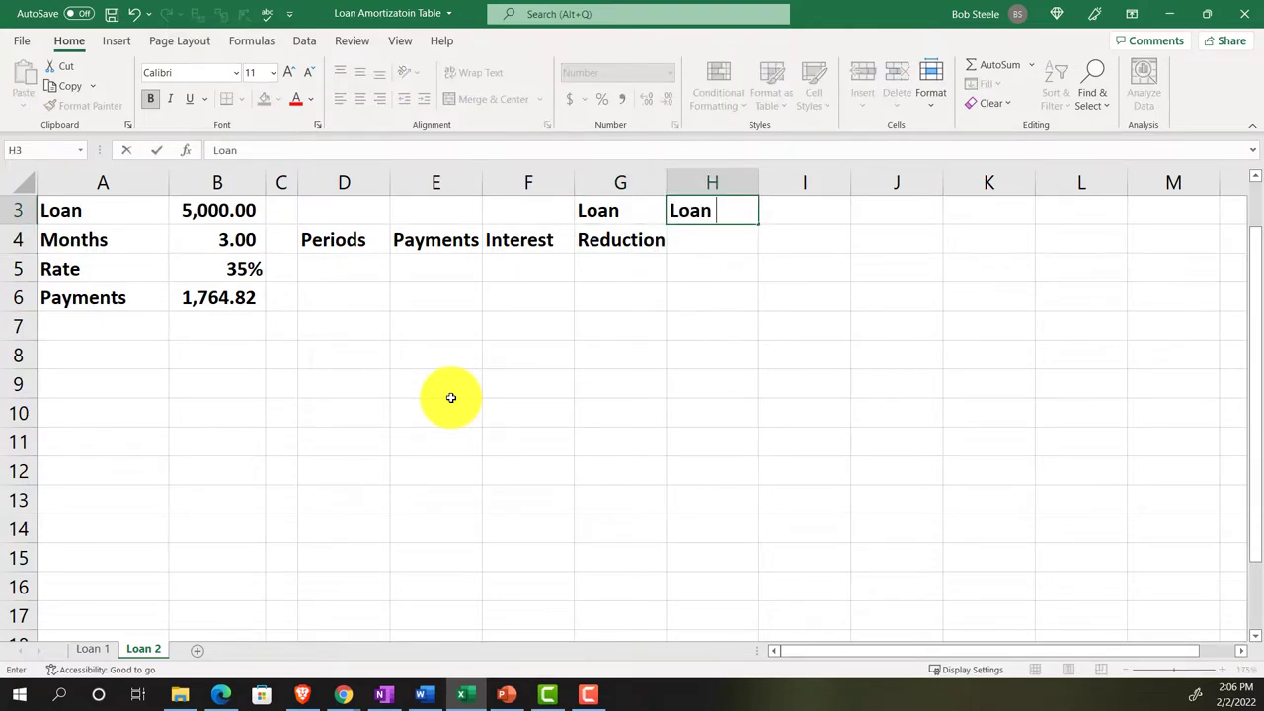
{"action": "key", "text": "Return"}
{"action": "type", "text": "Balance"}
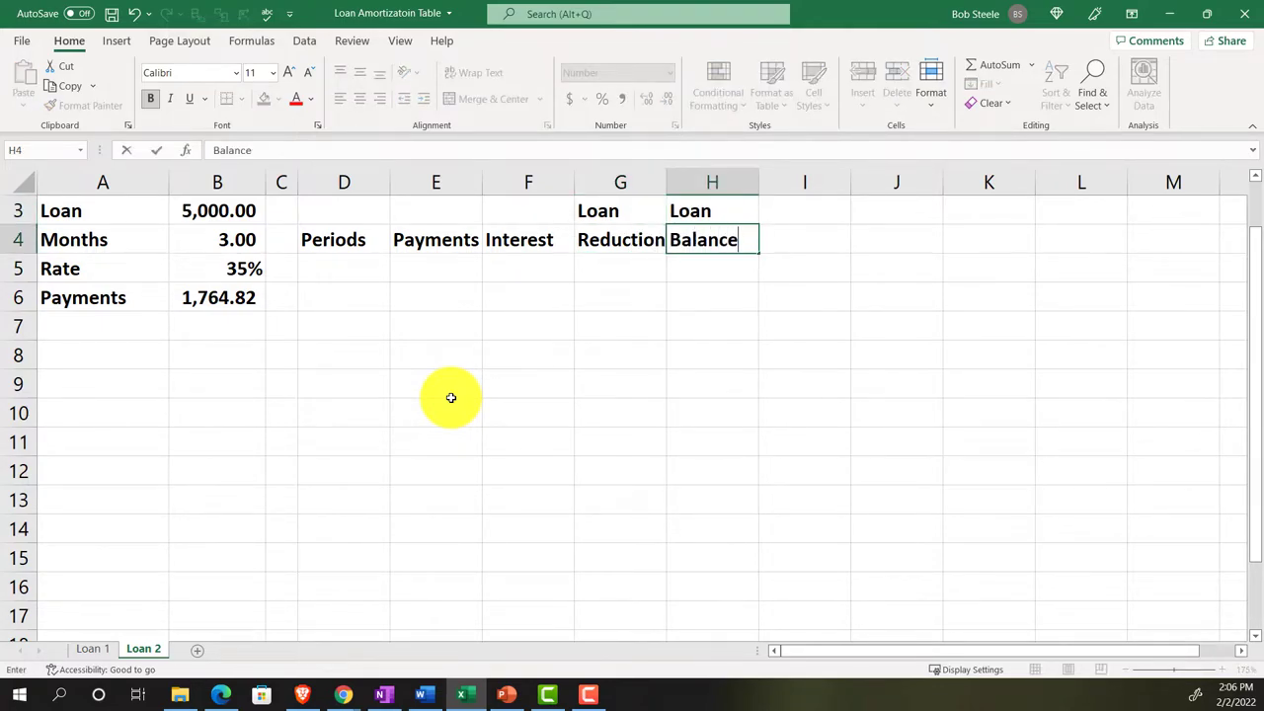
{"action": "key", "text": "Return"}
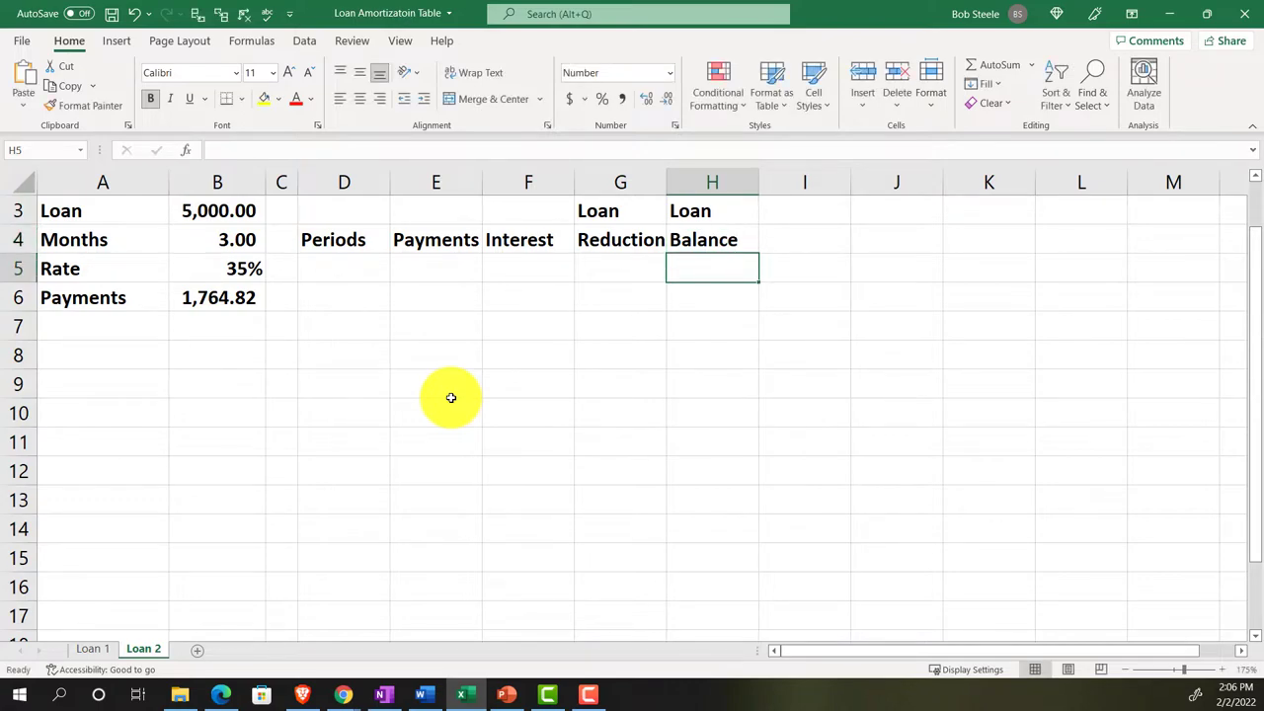
Format the header block D3:H4 with a black fill and centered white text
{"action": "left_click_drag", "start_coordinate": [341, 208], "coordinate": [675, 217]}
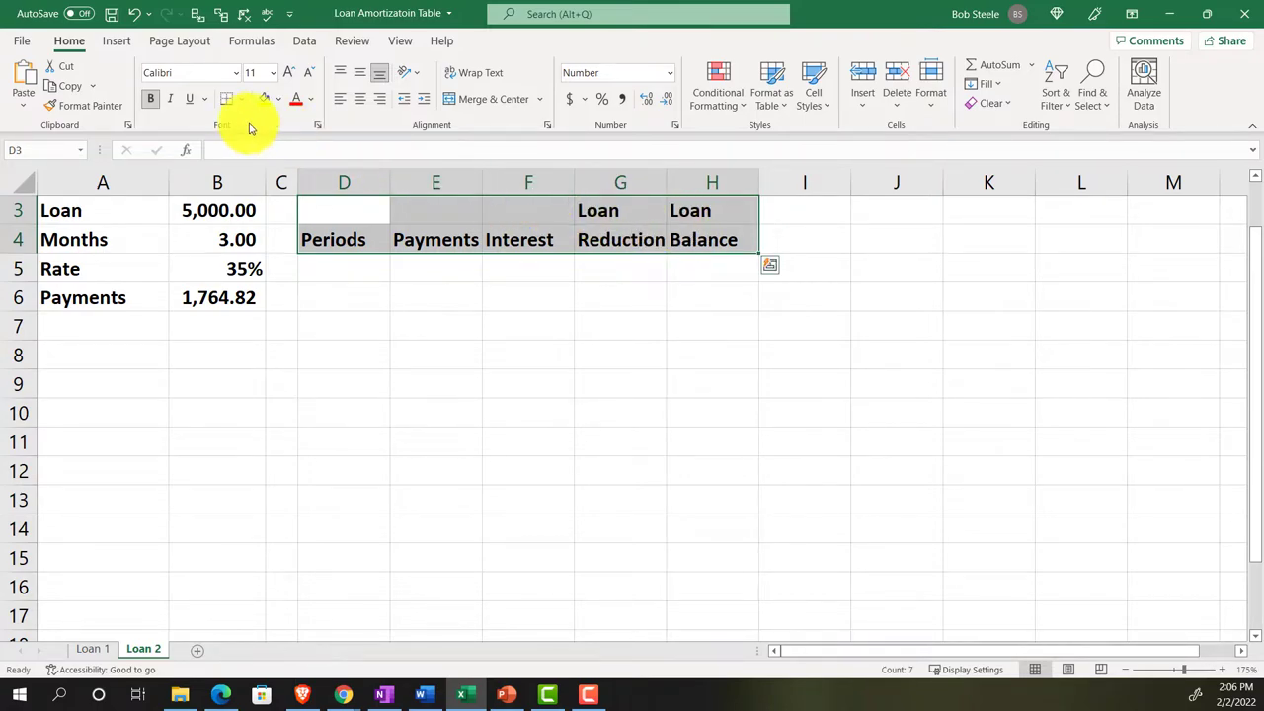
{"action": "left_click", "coordinate": [278, 99]}
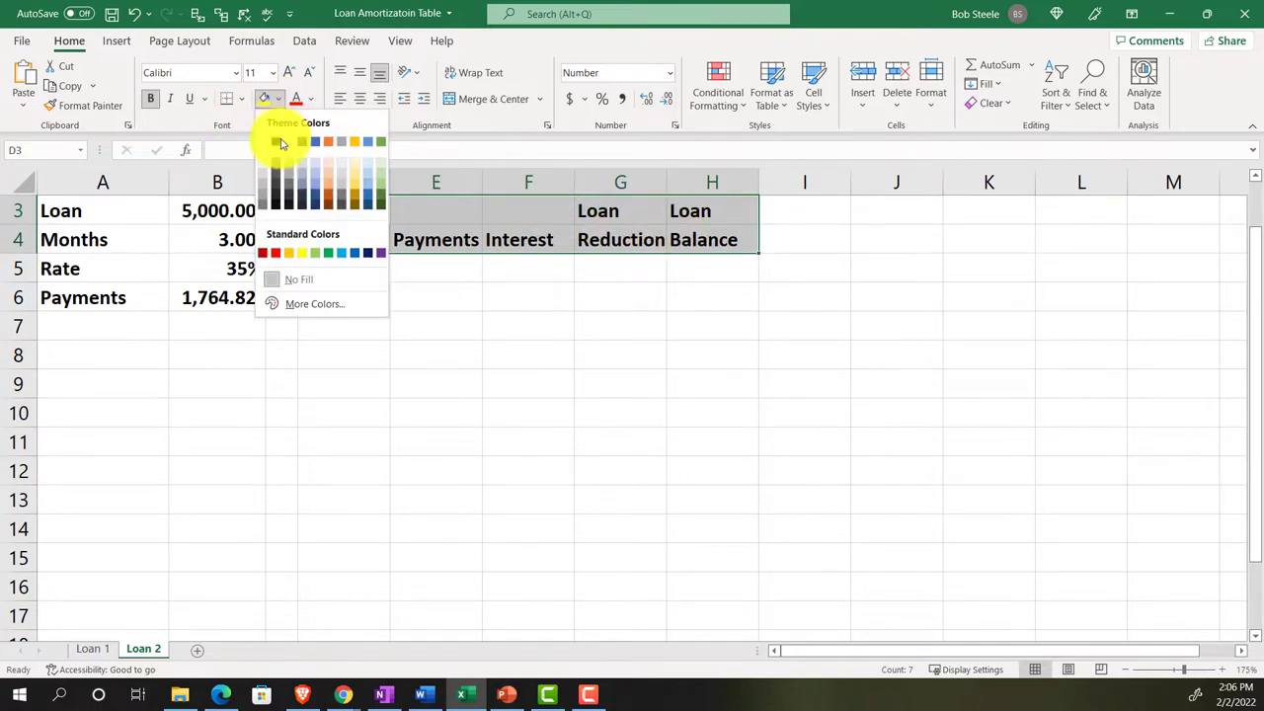
{"action": "left_click", "coordinate": [282, 141]}
{"action": "left_click", "coordinate": [310, 99]}
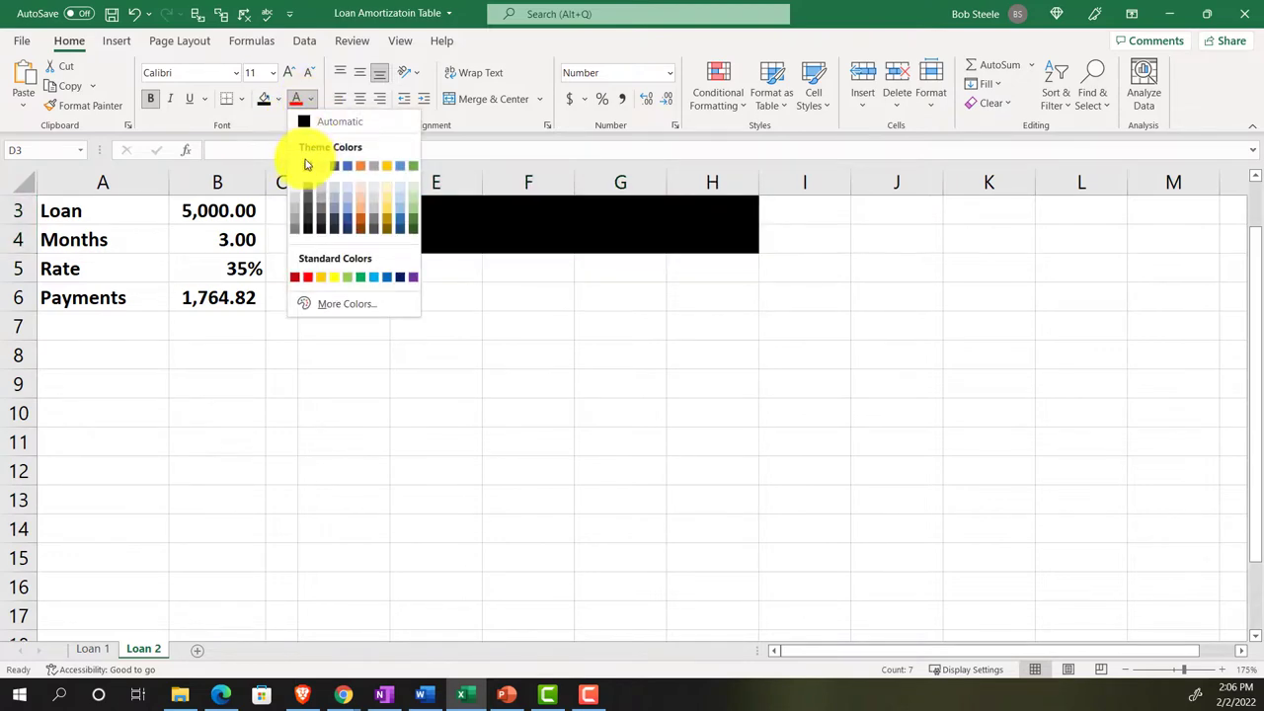
{"action": "left_click", "coordinate": [306, 166]}
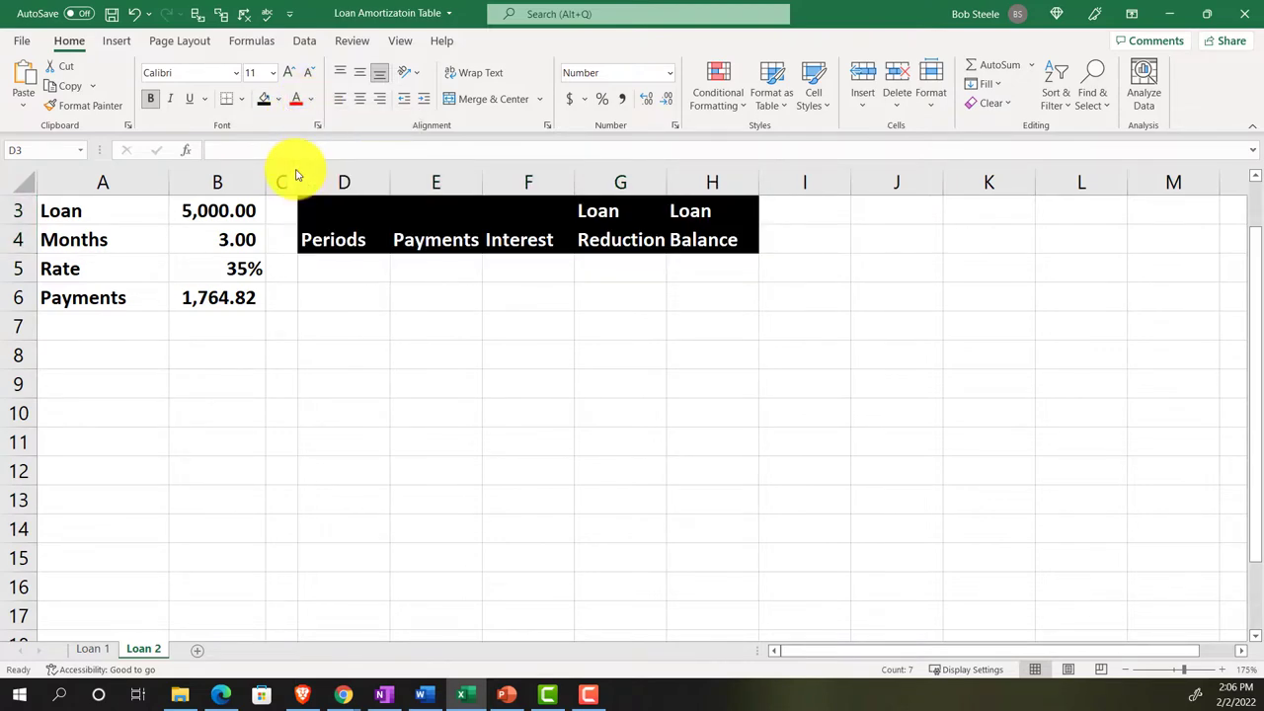
{"action": "left_click", "coordinate": [358, 103]}
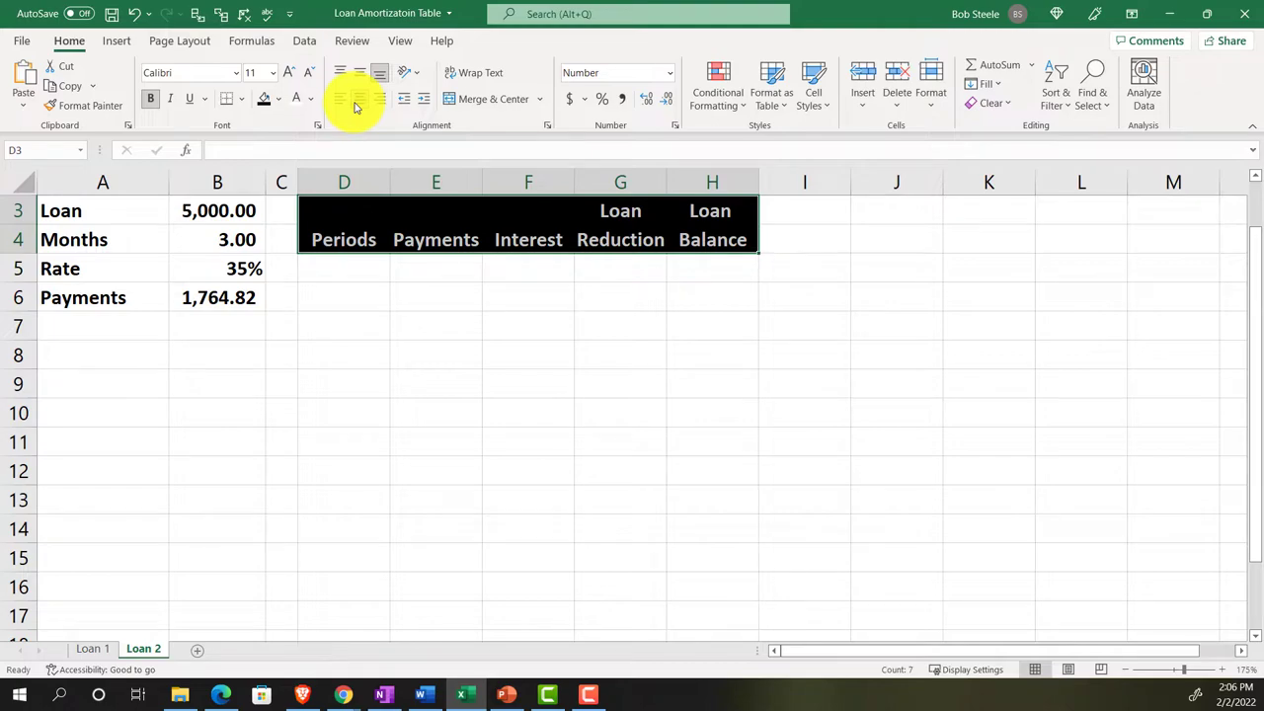
Enter 2/15 as the first period in D5
{"action": "left_click", "coordinate": [342, 272]}
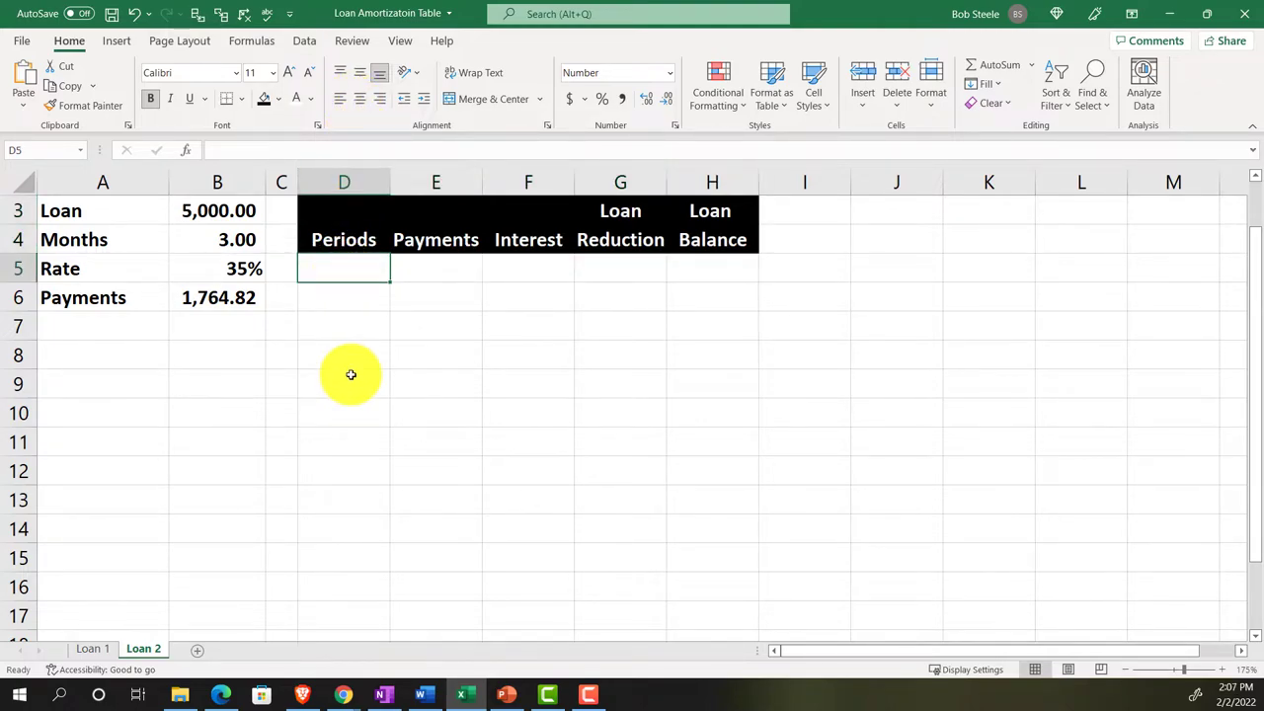
{"action": "type", "text": "2/15"}
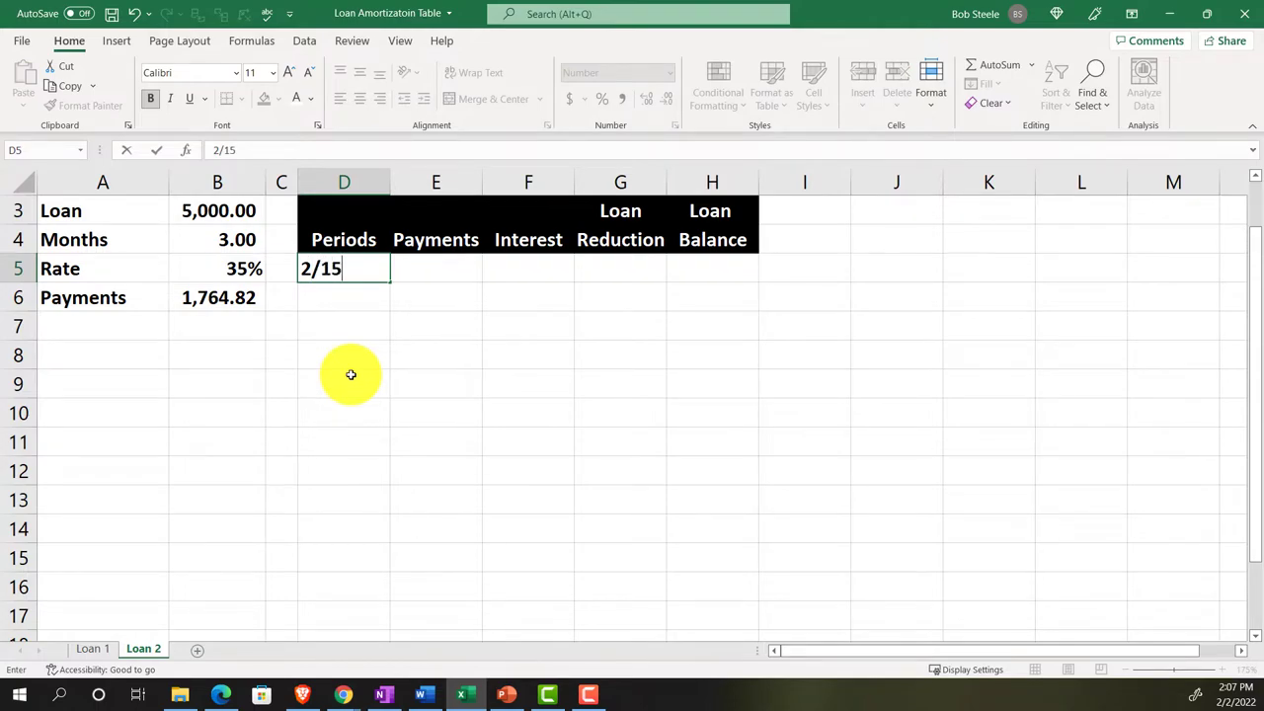
{"action": "key", "text": "Return"}
{"action": "key", "text": "Up"}
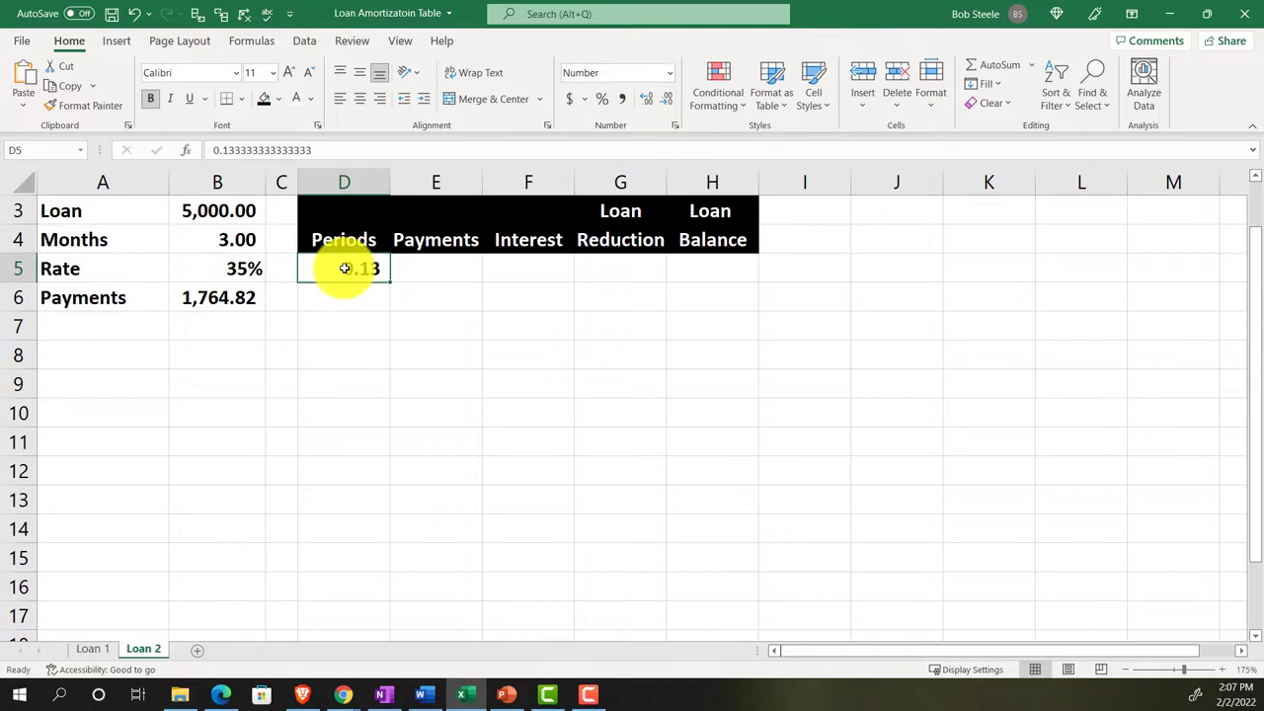
Apply the custom date format m/d to the Periods cells D5:D15
{"action": "left_click_drag", "start_coordinate": [336, 266], "coordinate": [341, 499]}
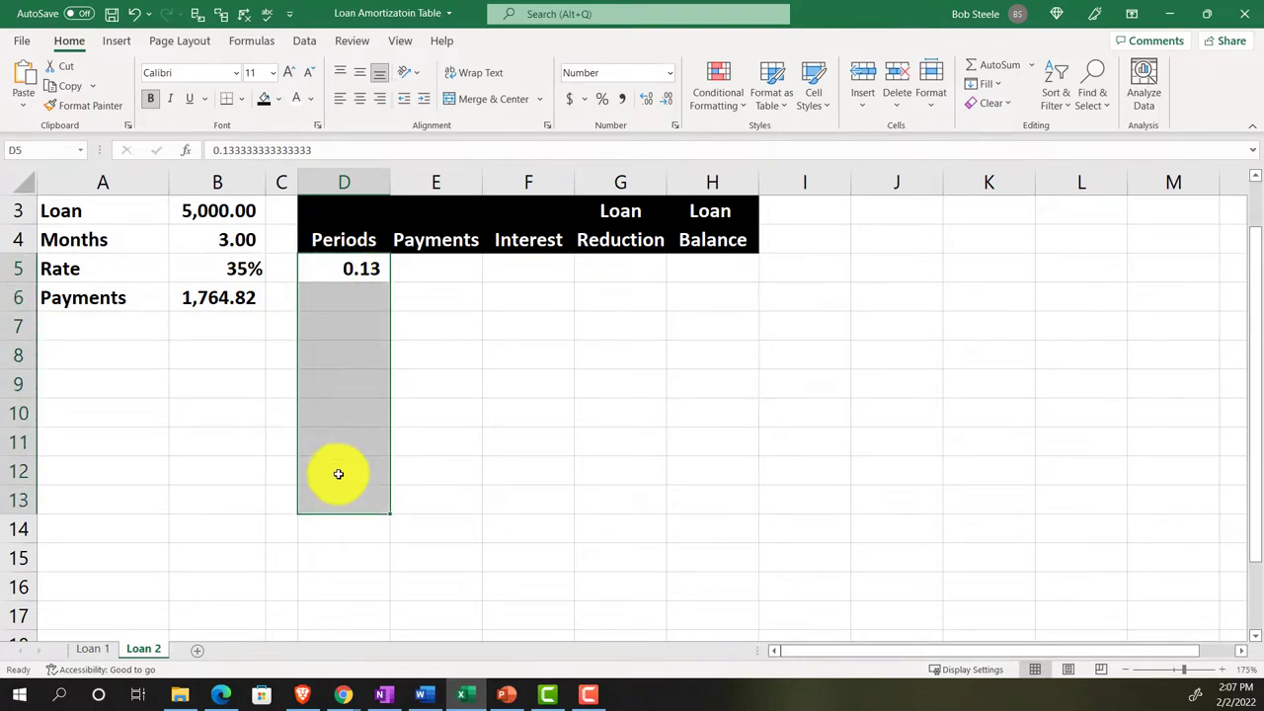
{"action": "left_click_drag", "start_coordinate": [330, 267], "coordinate": [335, 556]}
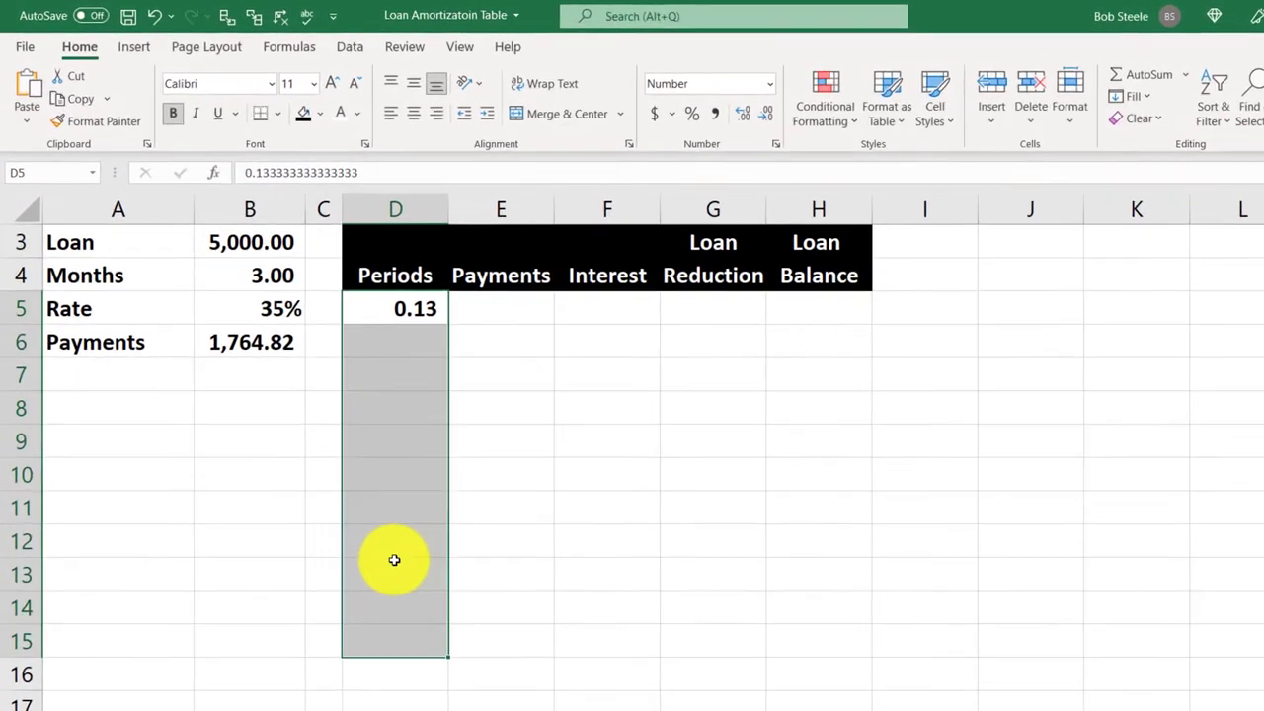
{"action": "right_click", "coordinate": [394, 560]}
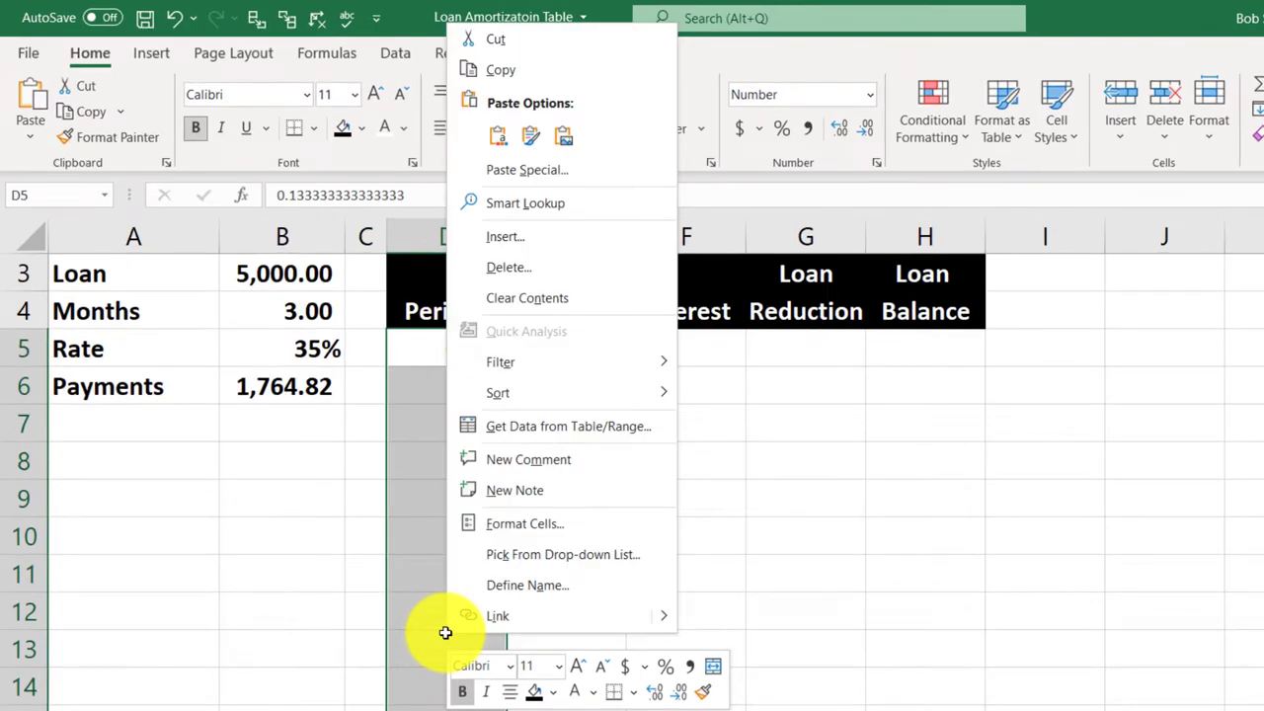
{"action": "left_click", "coordinate": [484, 524]}
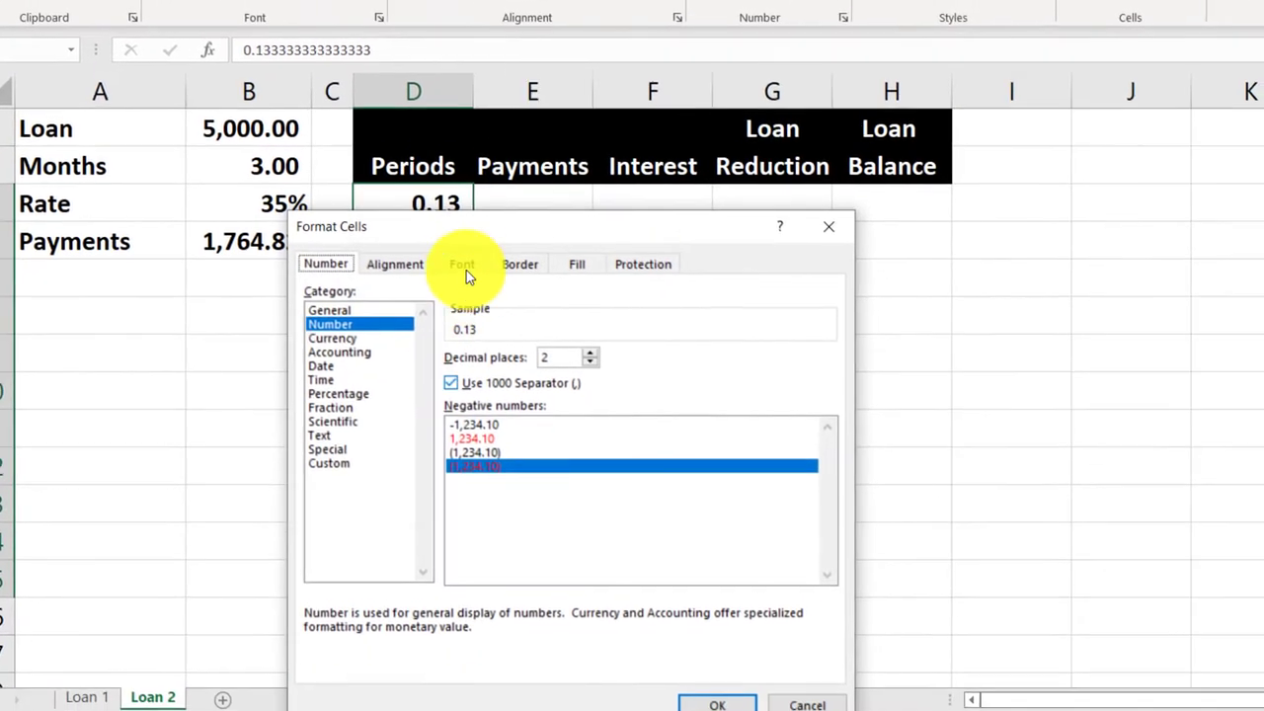
{"action": "left_click_drag", "start_coordinate": [466, 226], "coordinate": [787, 52]}
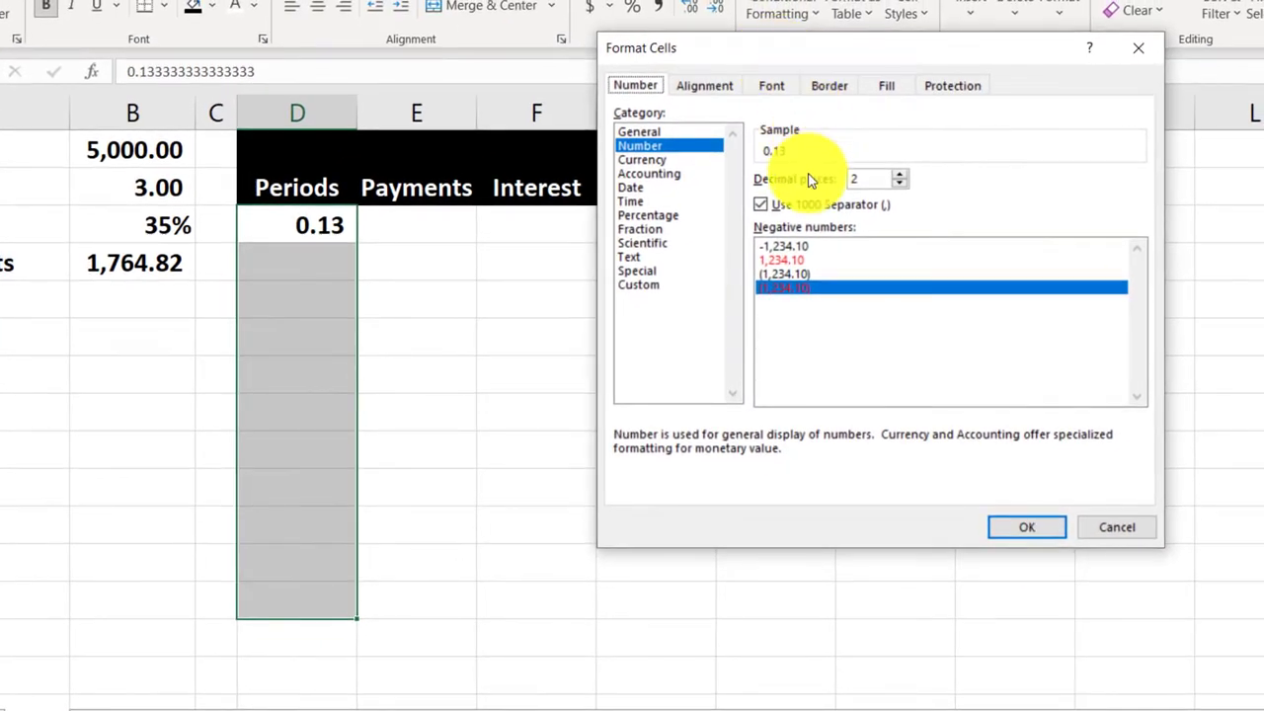
{"action": "left_click", "coordinate": [645, 189]}
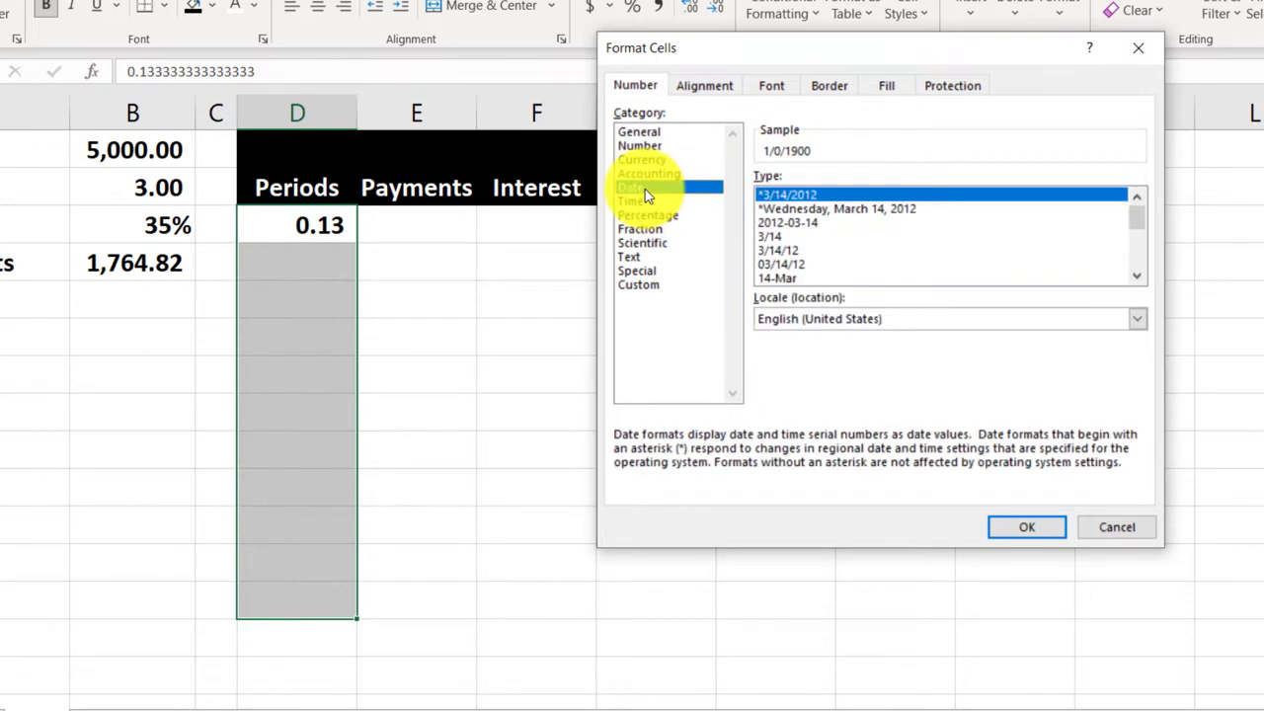
{"action": "left_click", "coordinate": [770, 237]}
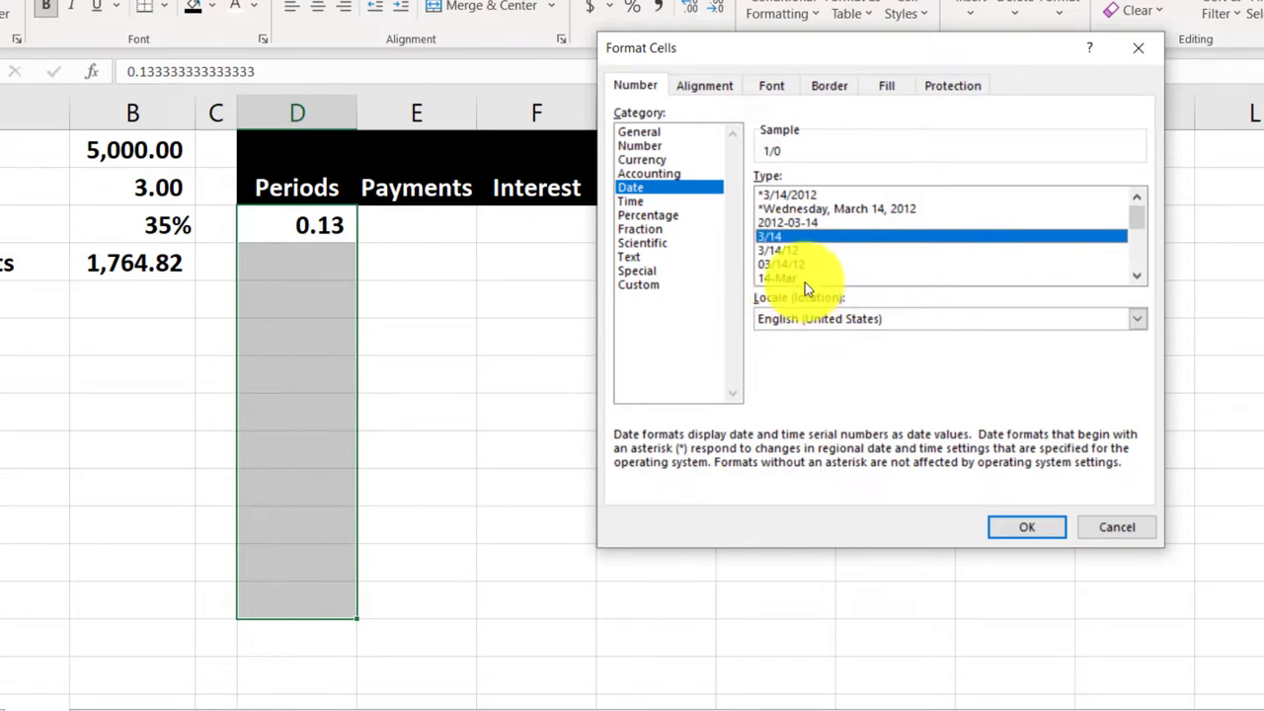
{"action": "left_click", "coordinate": [795, 250]}
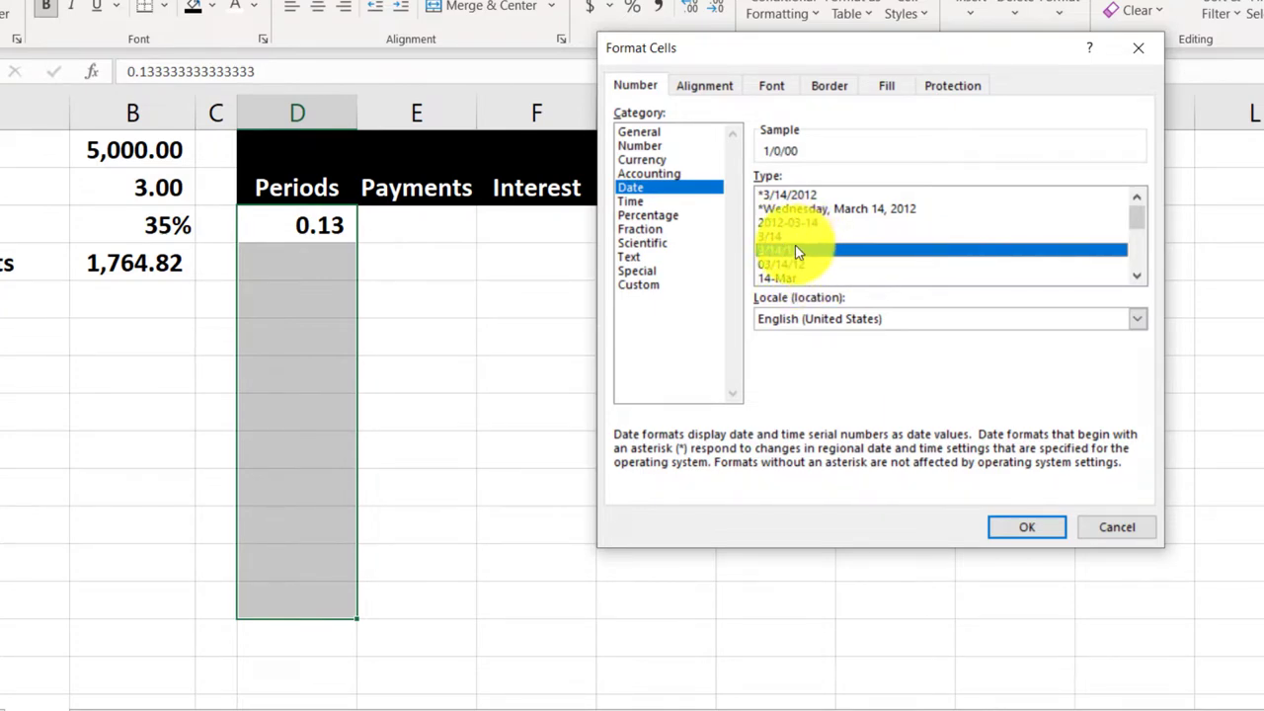
{"action": "left_click", "coordinate": [652, 284]}
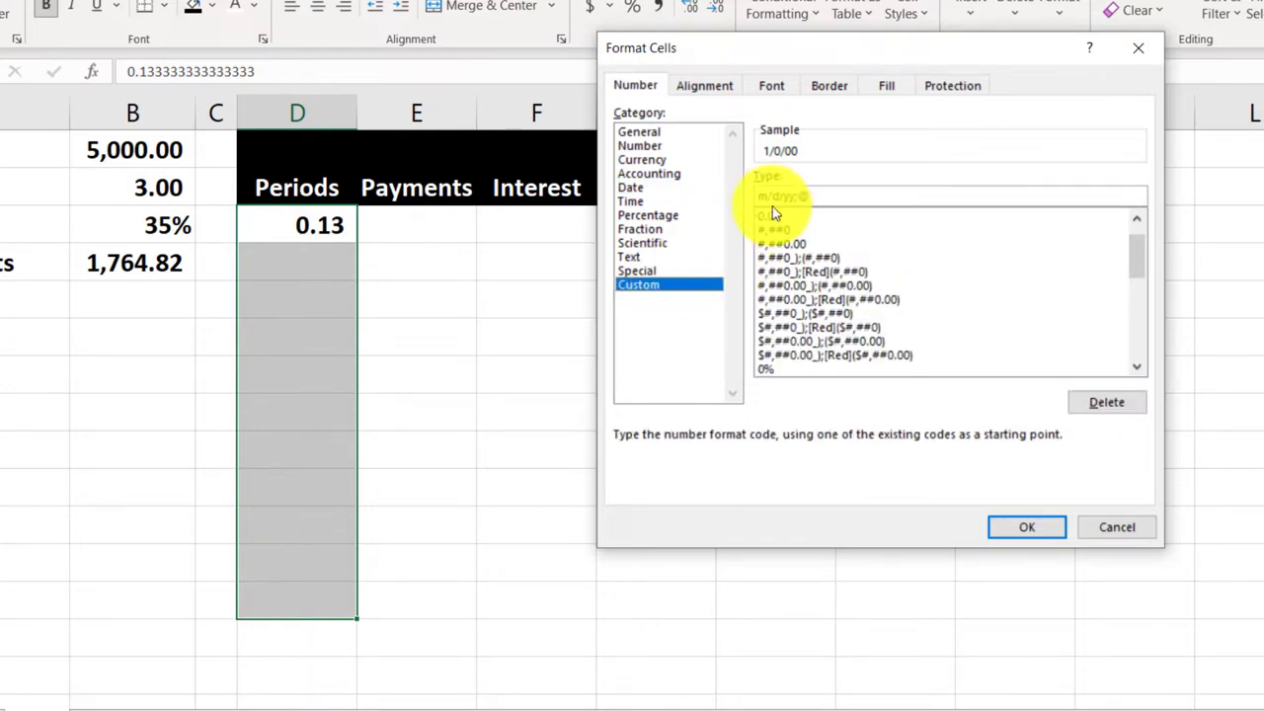
{"action": "left_click", "coordinate": [832, 197]}
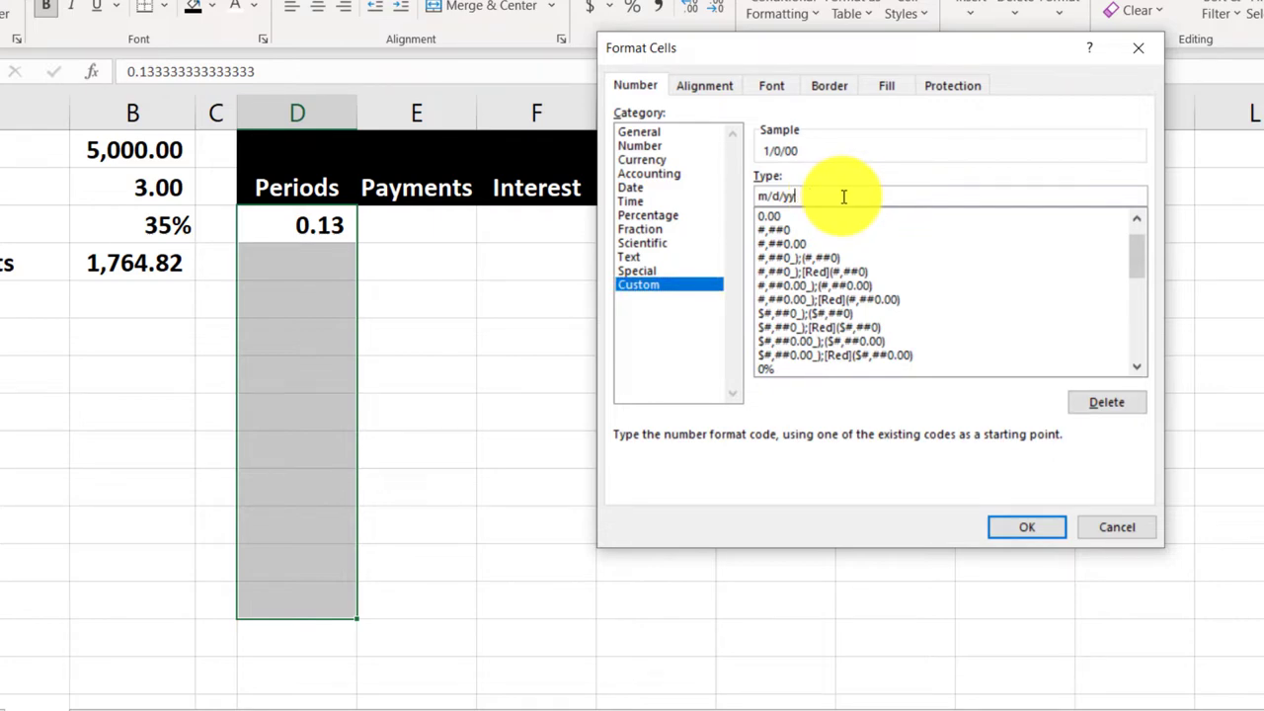
{"action": "key", "text": "BackSpace"}
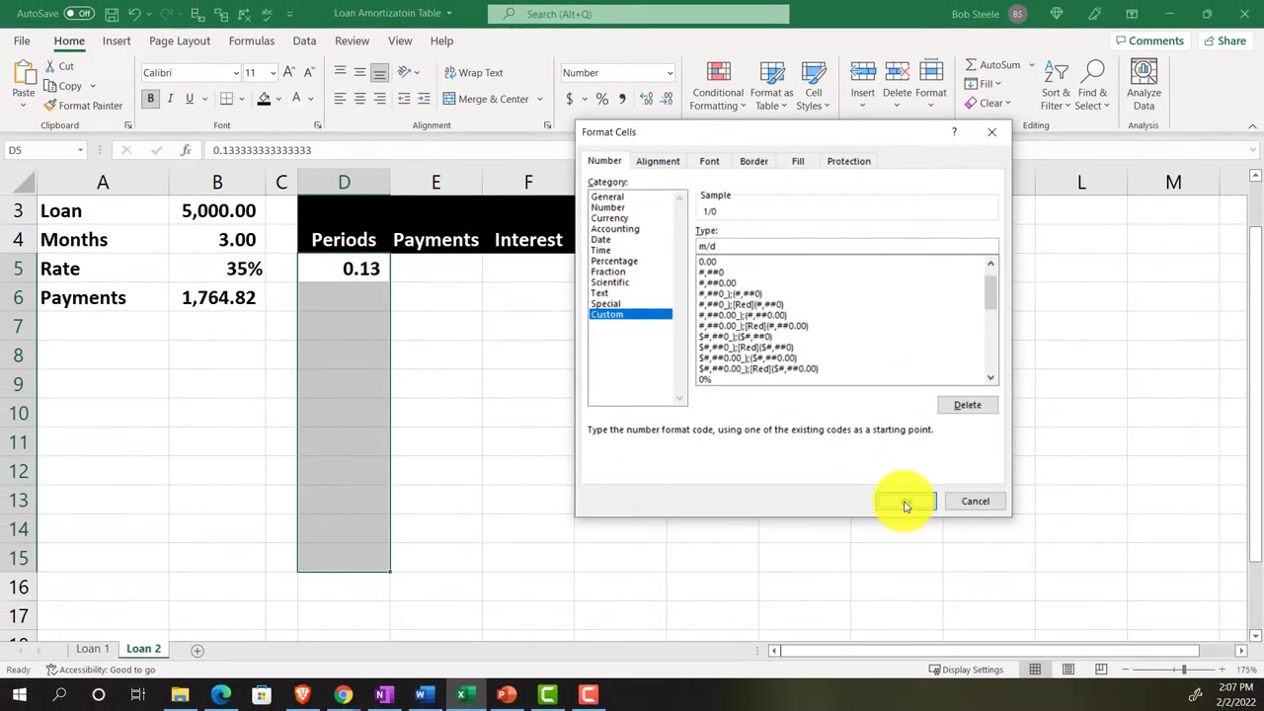
{"action": "left_click", "coordinate": [1027, 526]}
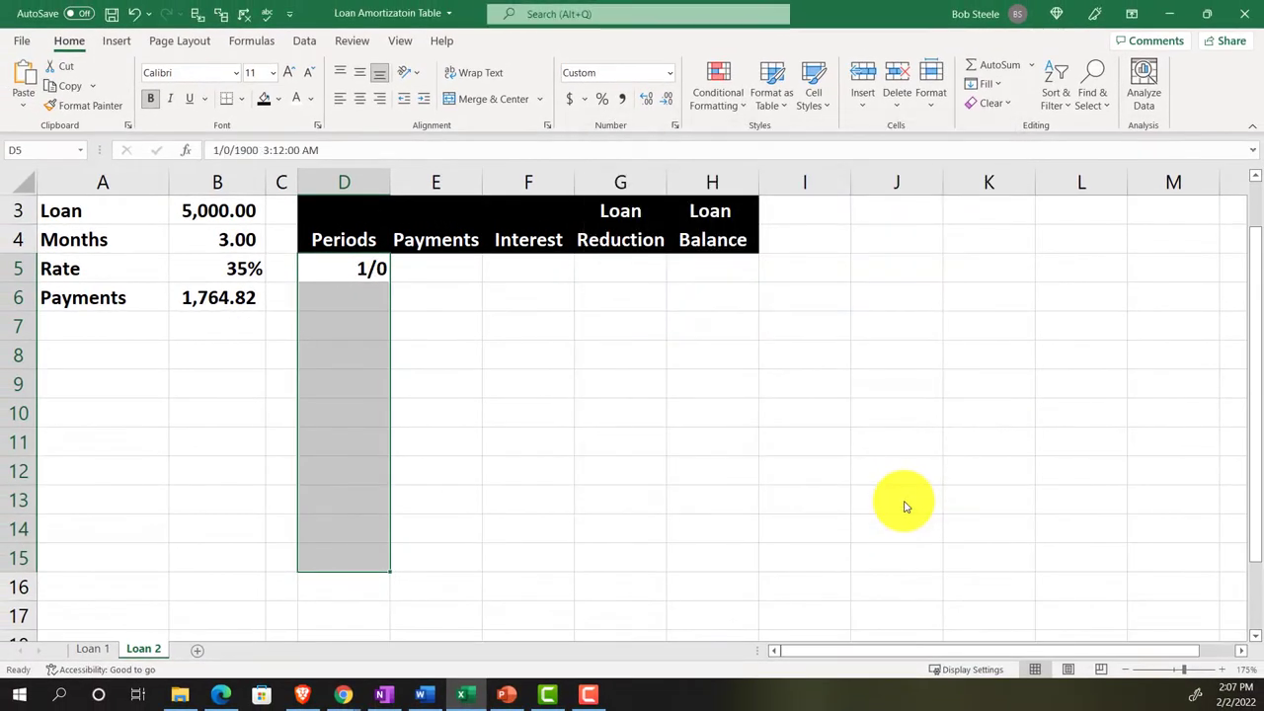
Replace the first period in D5 with the date 1/15
{"action": "left_click", "coordinate": [344, 268]}
{"action": "type", "text": "1/15"}
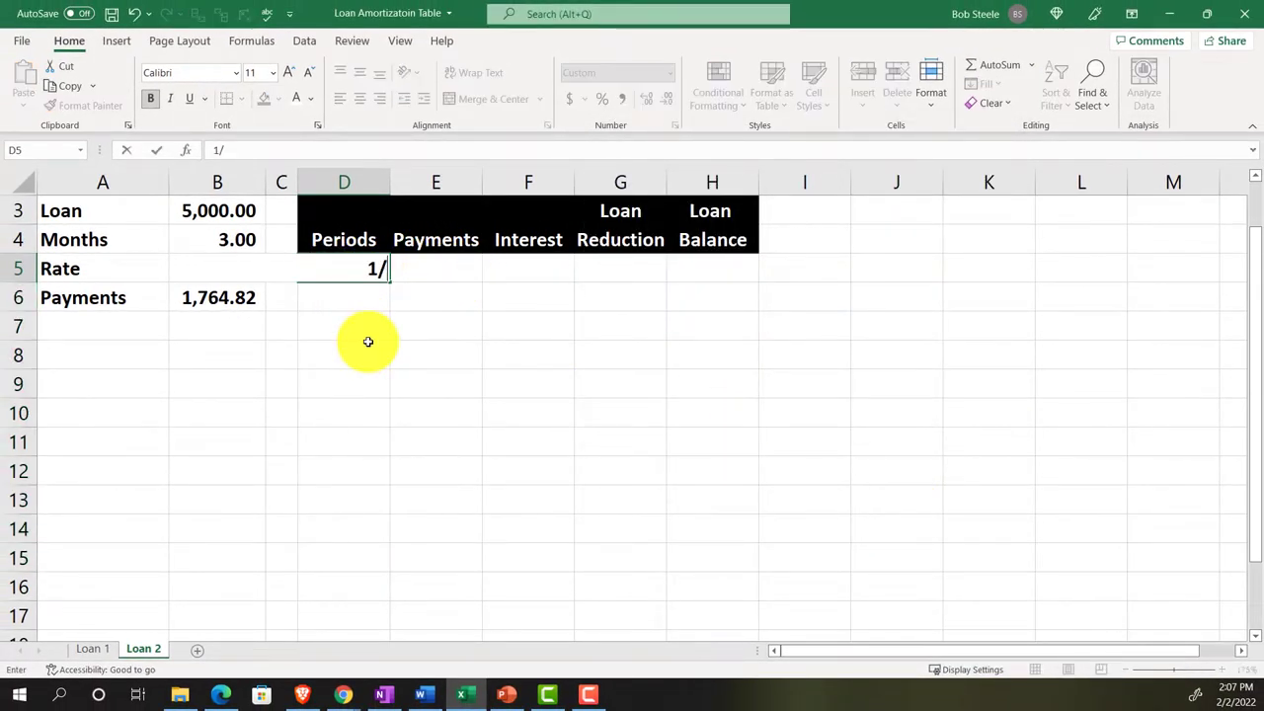
{"action": "key", "text": "Return"}
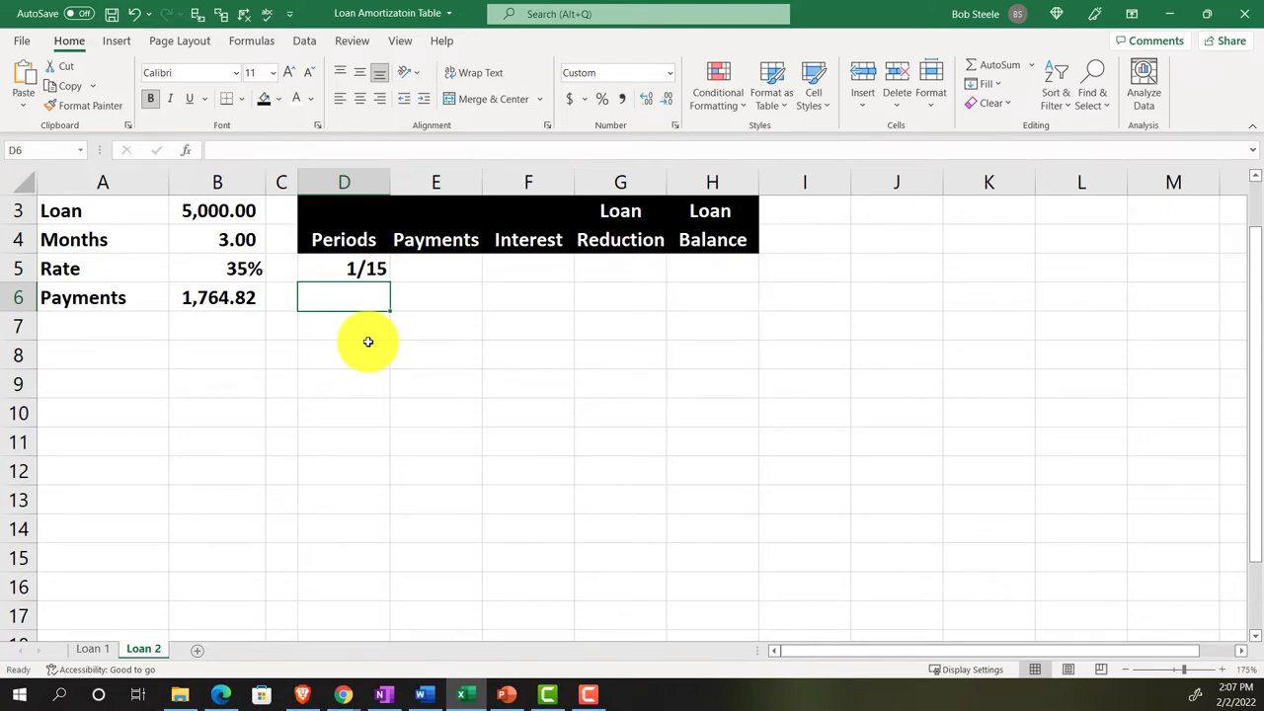
Enter 3/15 in D6 and fill the date series from D5:D6 down to D8
{"action": "type", "text": "3/1"}
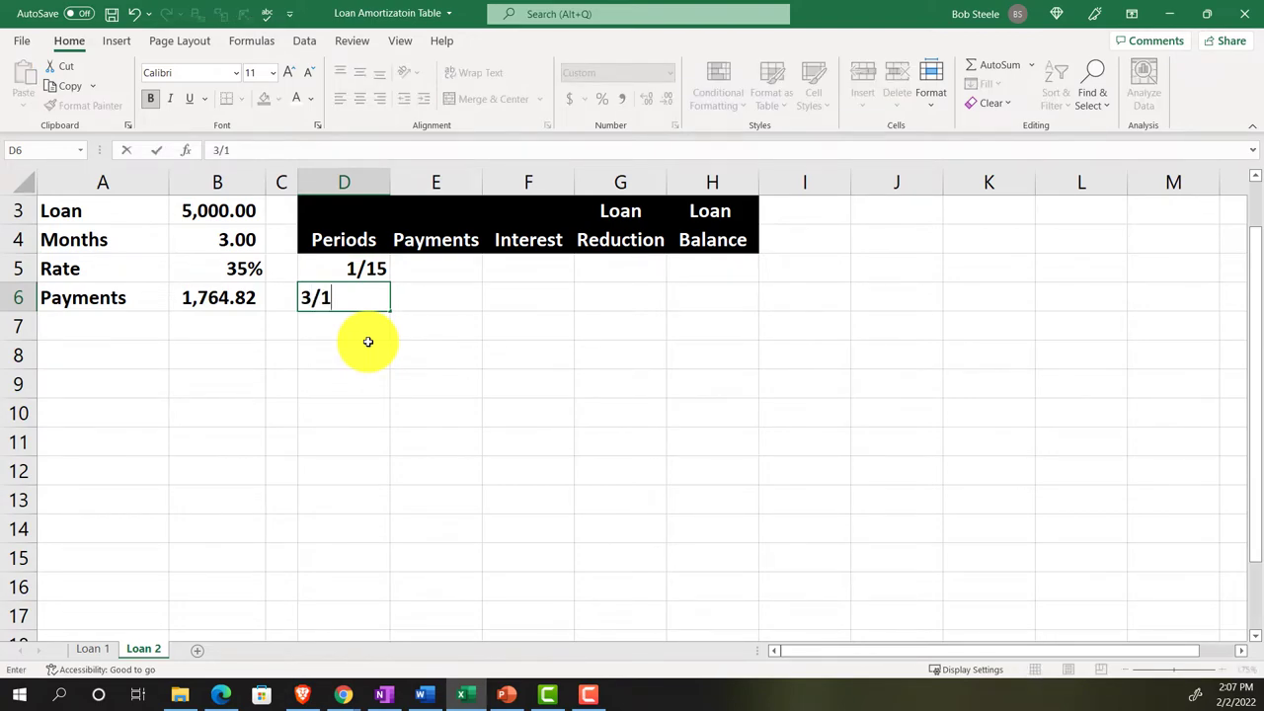
{"action": "key", "text": "Return"}
{"action": "key", "text": "Up"}
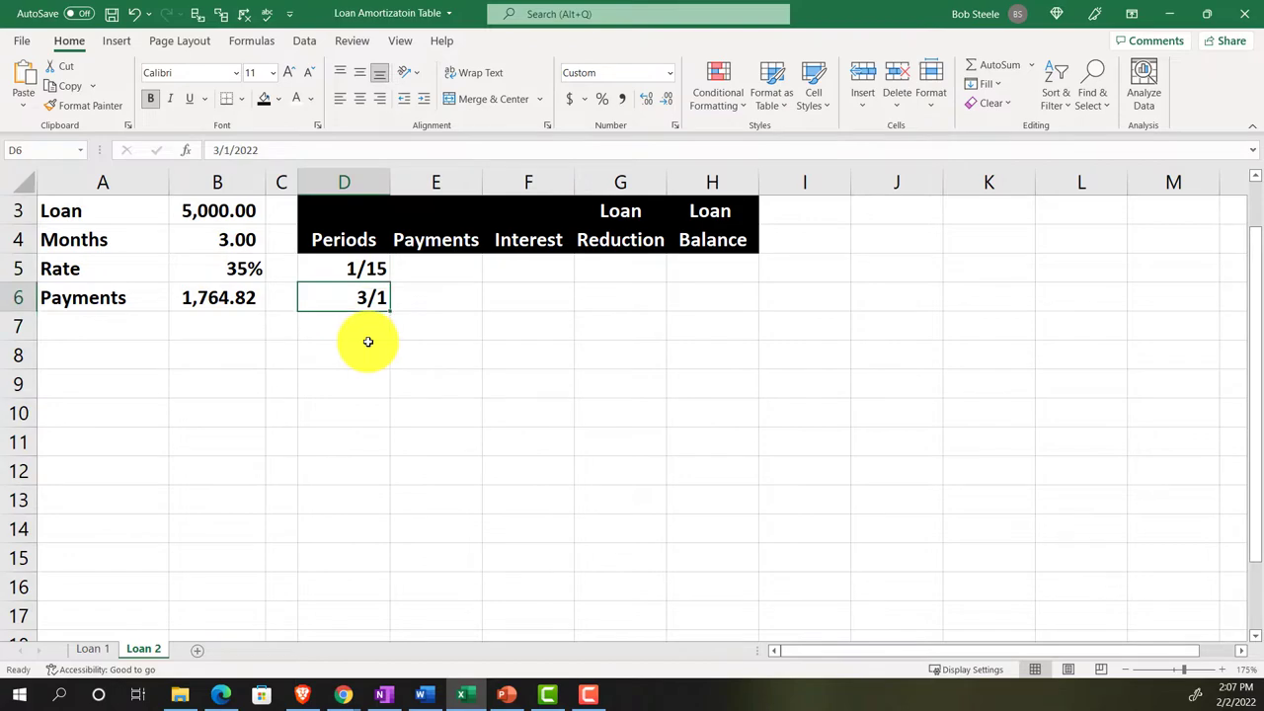
{"action": "type", "text": "3/1"}
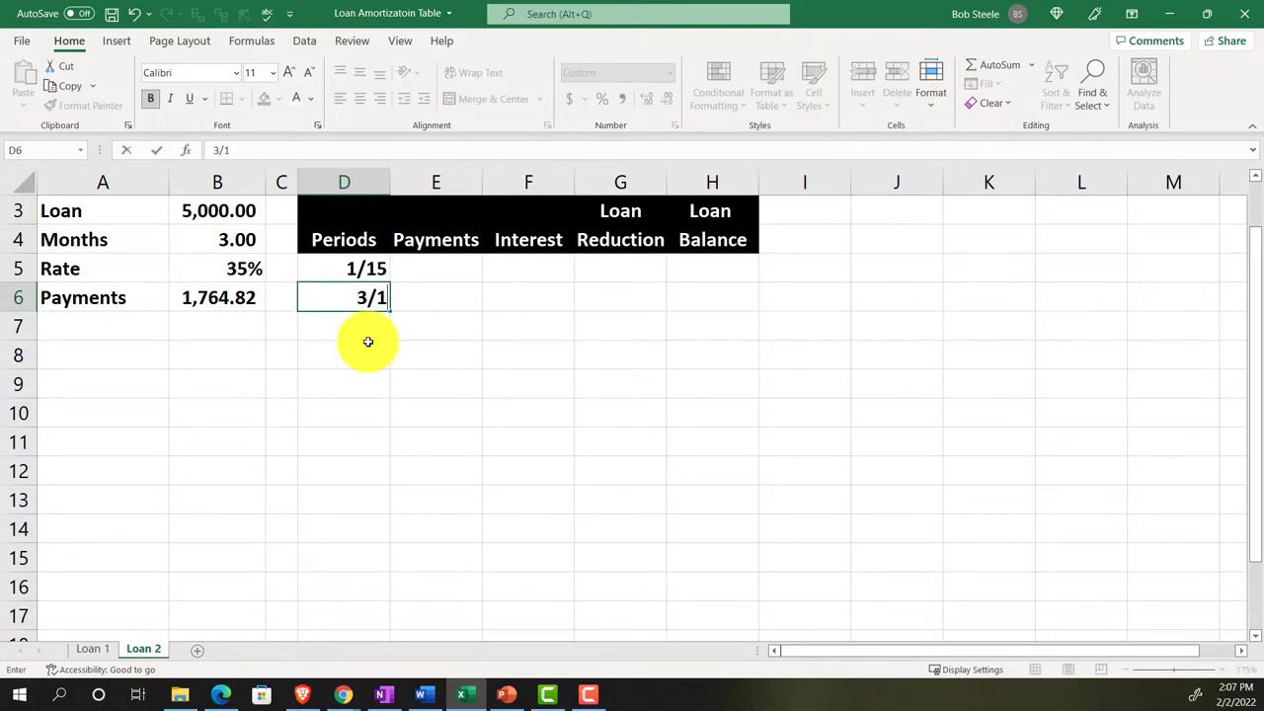
{"action": "type", "text": "5"}
{"action": "key", "text": "Return"}
{"action": "left_click_drag", "start_coordinate": [368, 267], "coordinate": [392, 360]}
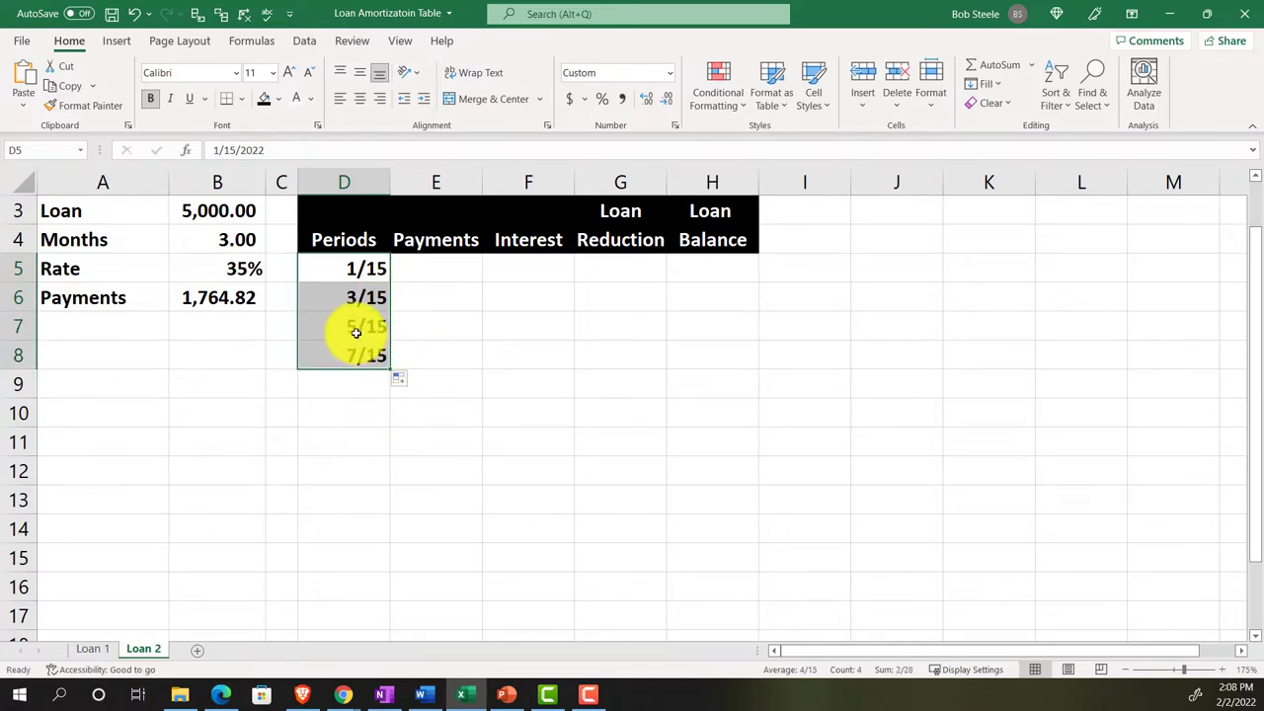
Change the first period in D5 to 2/15 and refill the monthly dates from D5:D6 down to D8
{"action": "double_click", "coordinate": [344, 268]}
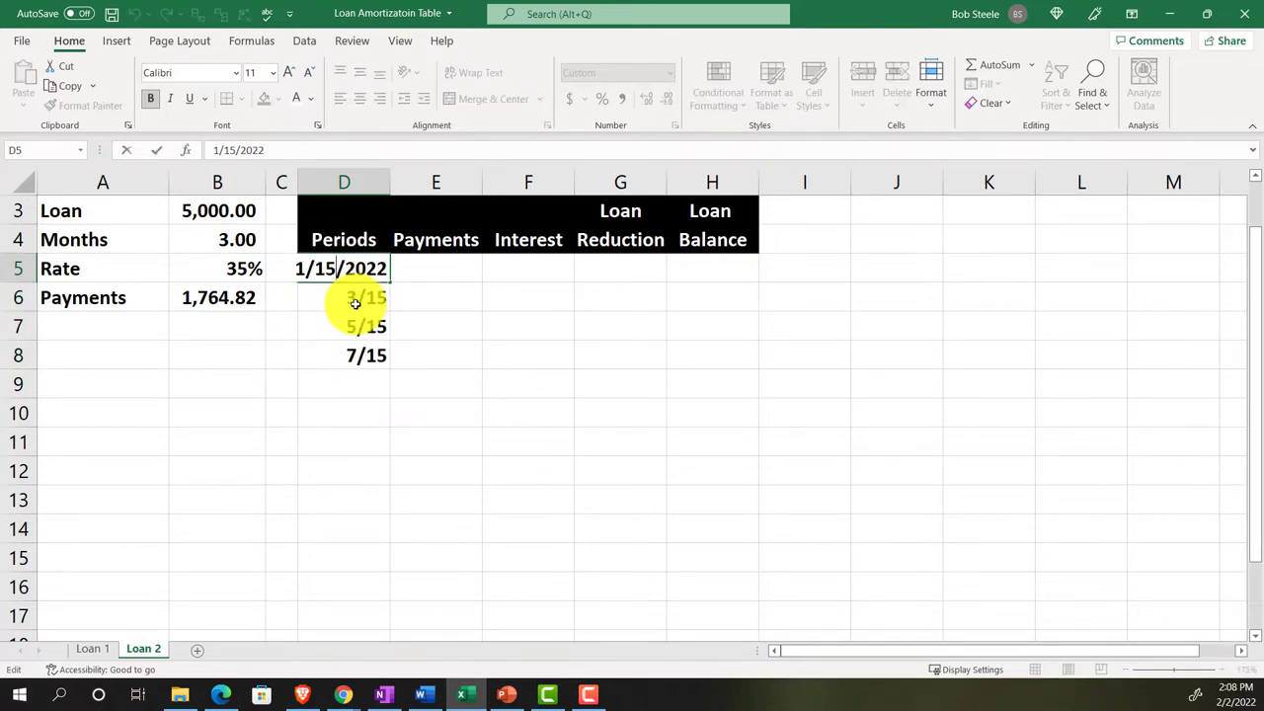
{"action": "key", "text": "BackSpace"}
{"action": "type", "text": "2"}
{"action": "key", "text": "Return"}
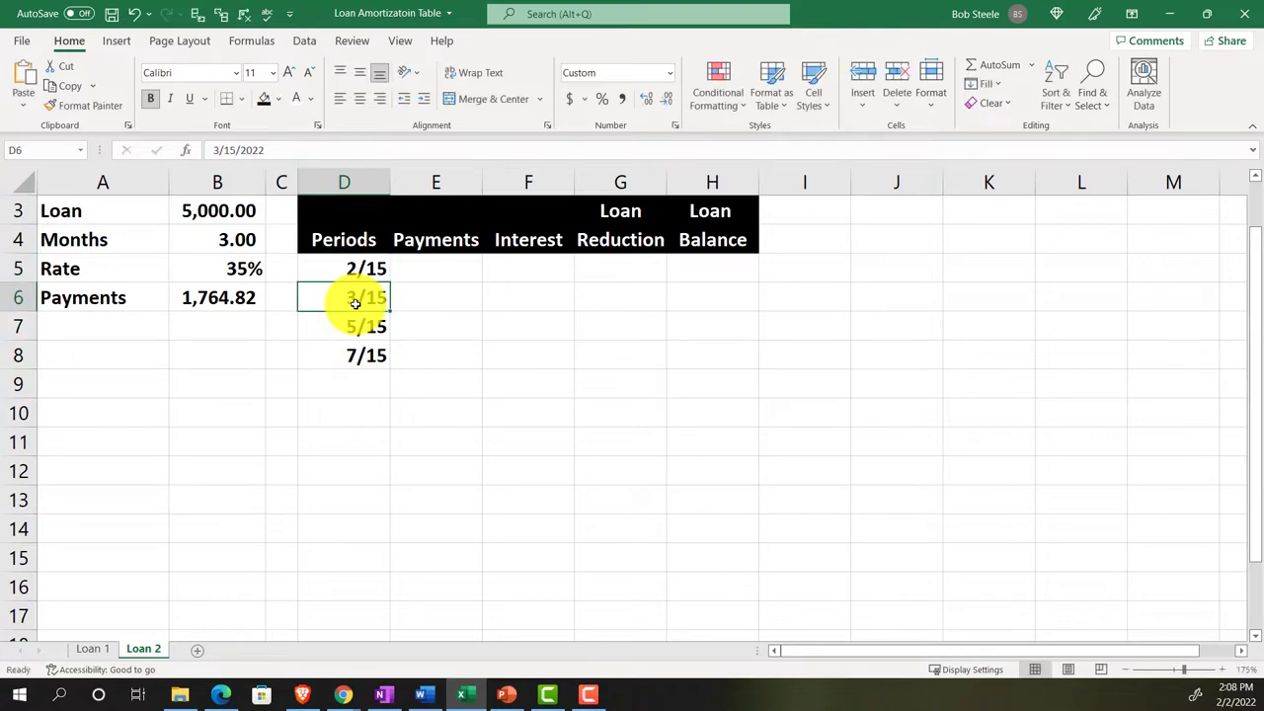
{"action": "left_click", "coordinate": [359, 276]}
{"action": "left_click_drag", "start_coordinate": [359, 276], "coordinate": [391, 359]}
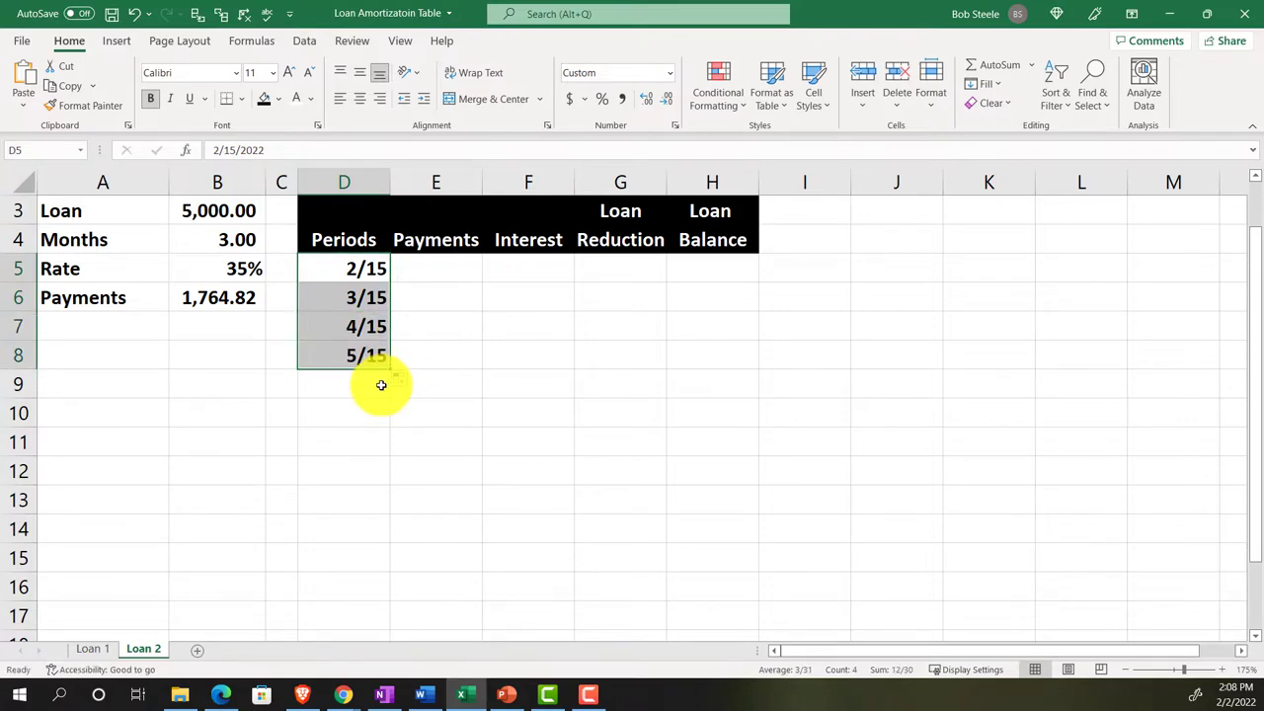
Enter a formula in H5 that brings in the loan amount as the opening loan balance
{"action": "left_click", "coordinate": [702, 262]}
{"action": "type", "text": "="}
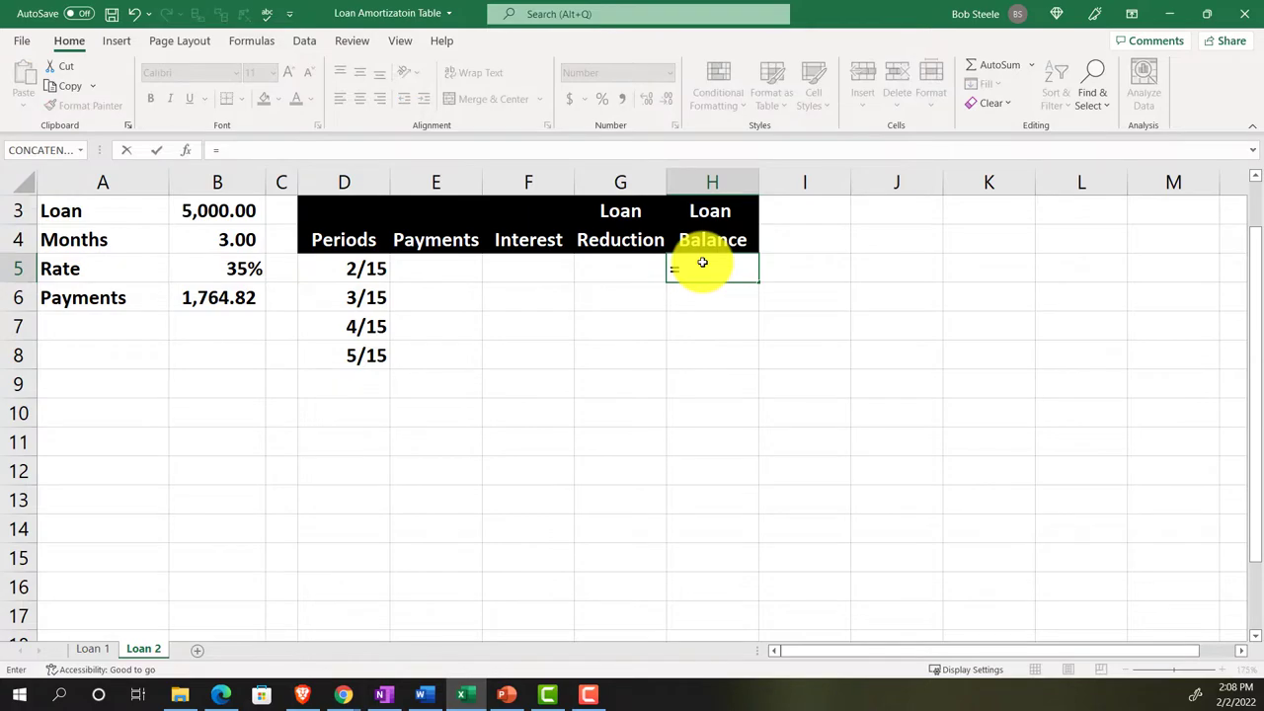
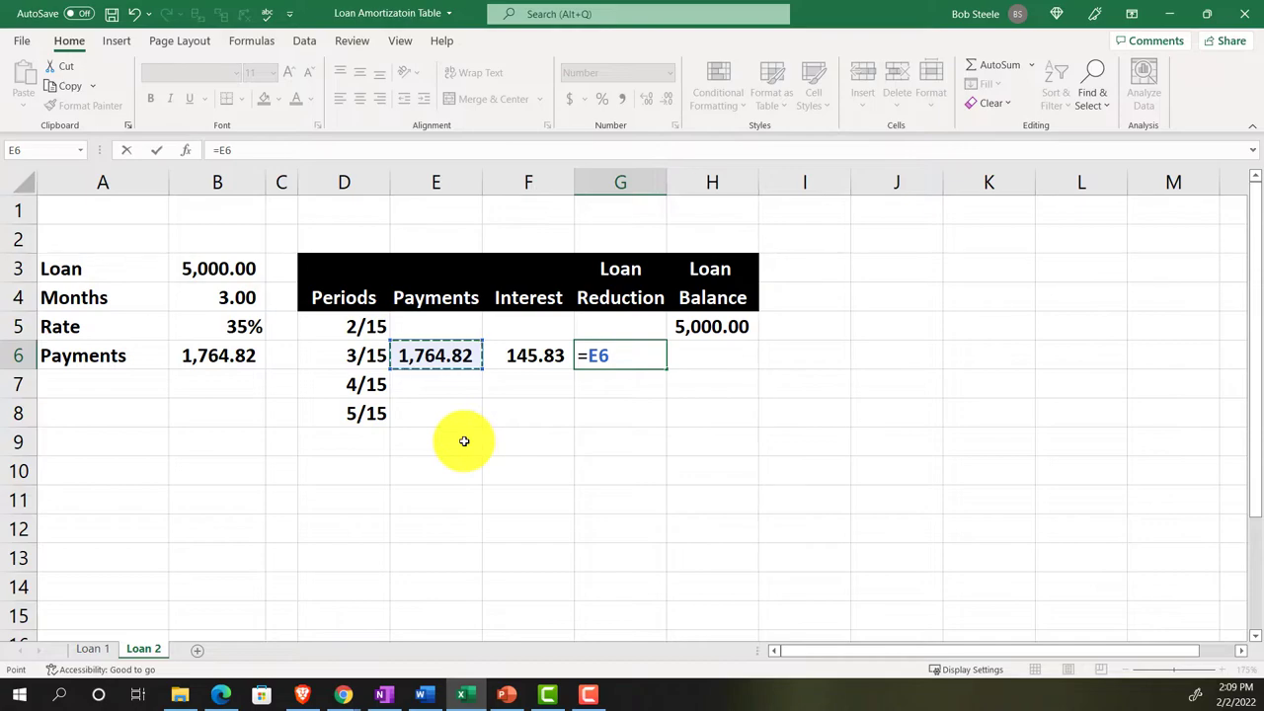
Complete the 3/15 loan reduction formula in G6 as =E6-F6, payment minus interest
{"action": "type", "text": "-"}
{"action": "key", "text": "Left"}
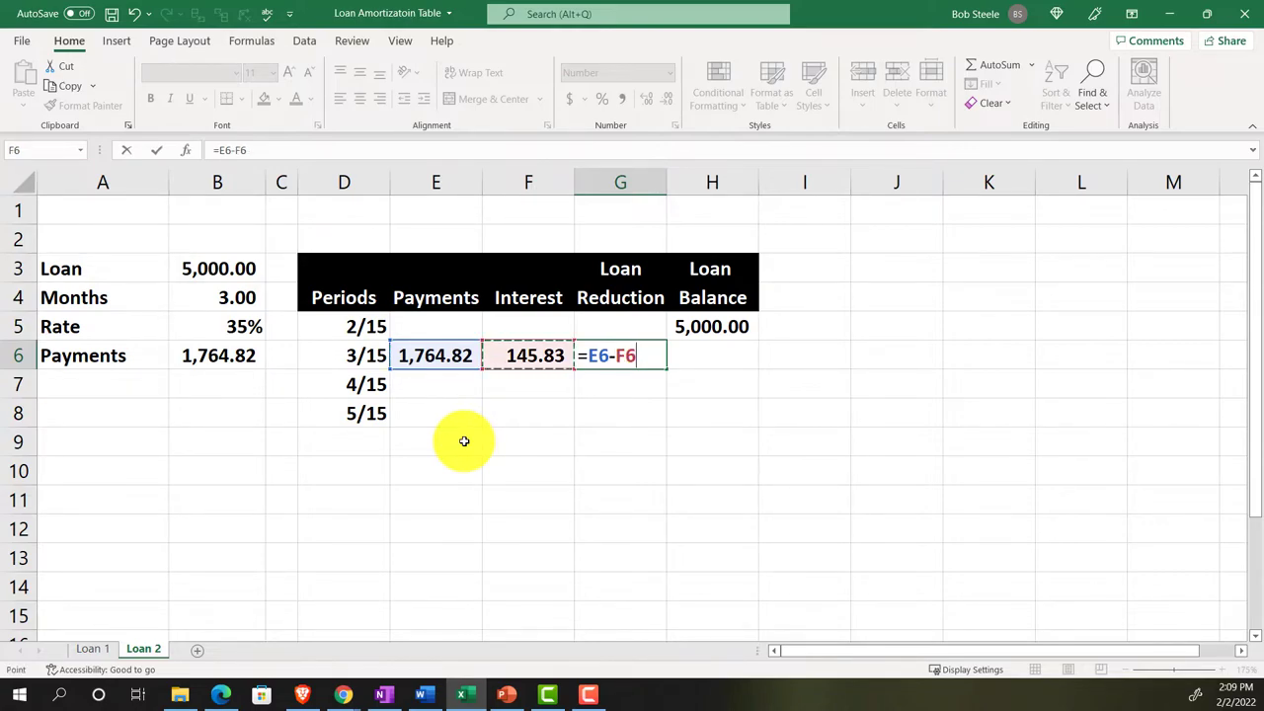
{"action": "key", "text": "Return"}
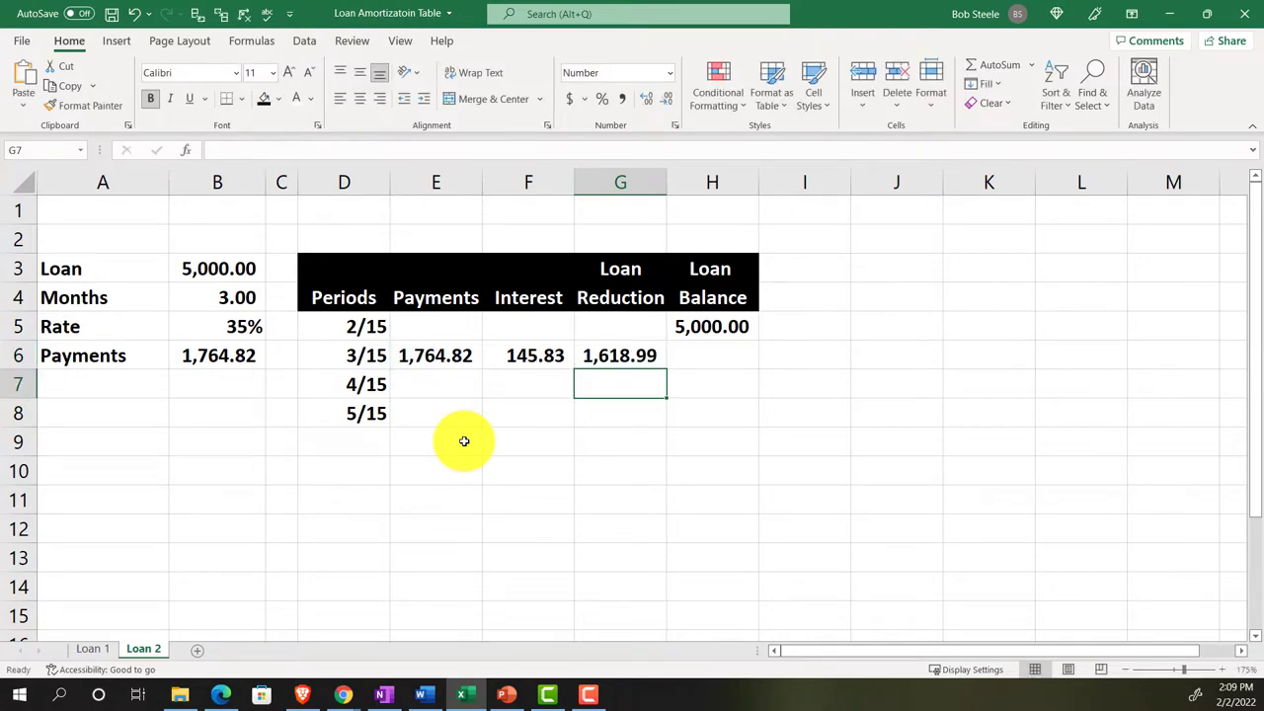
Enter the 3/15 loan balance formula in H6 as =H5-G6, prior balance minus loan reduction
{"action": "key", "text": "Right"}
{"action": "key", "text": "Up"}
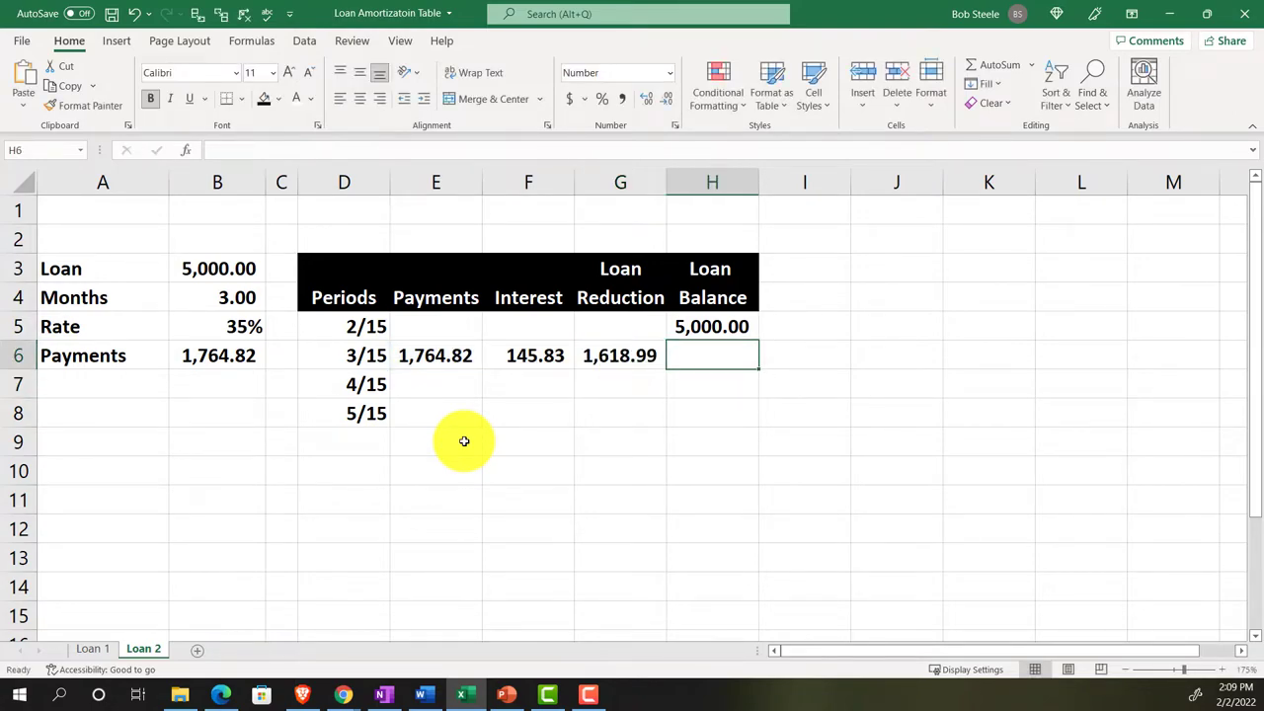
{"action": "type", "text": "="}
{"action": "key", "text": "Up"}
{"action": "type", "text": "-"}
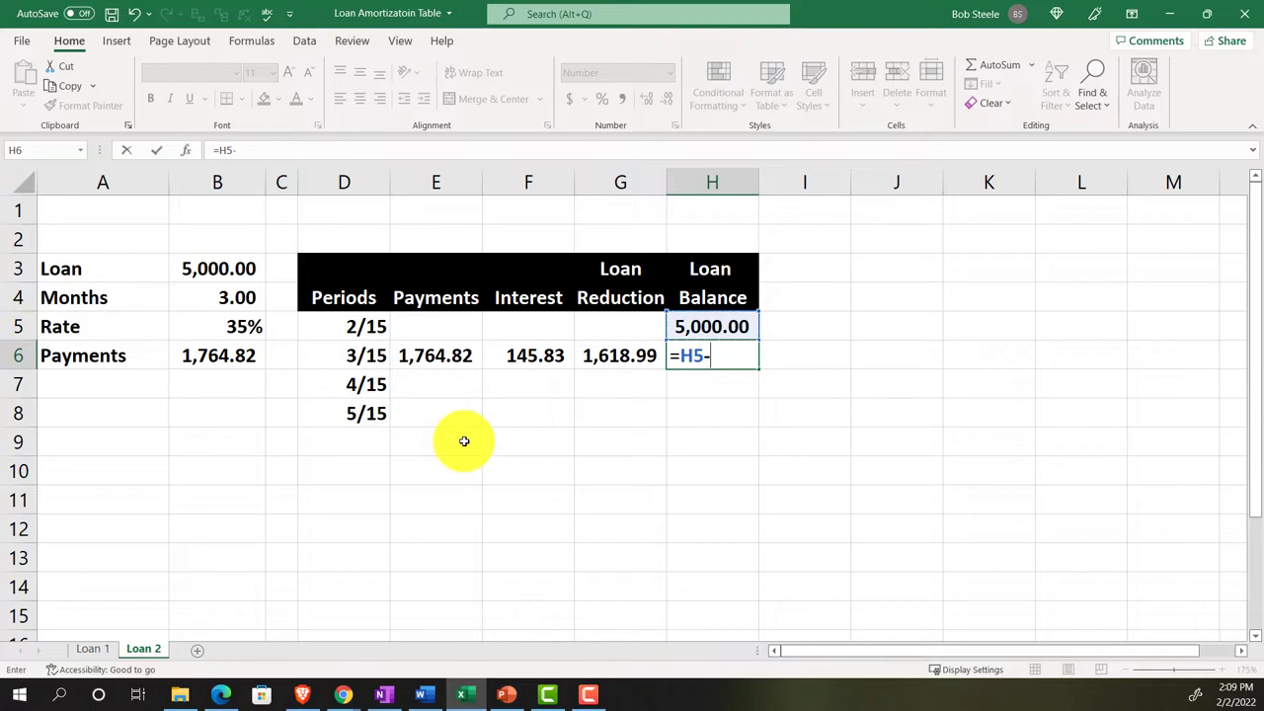
{"action": "key", "text": "Left"}
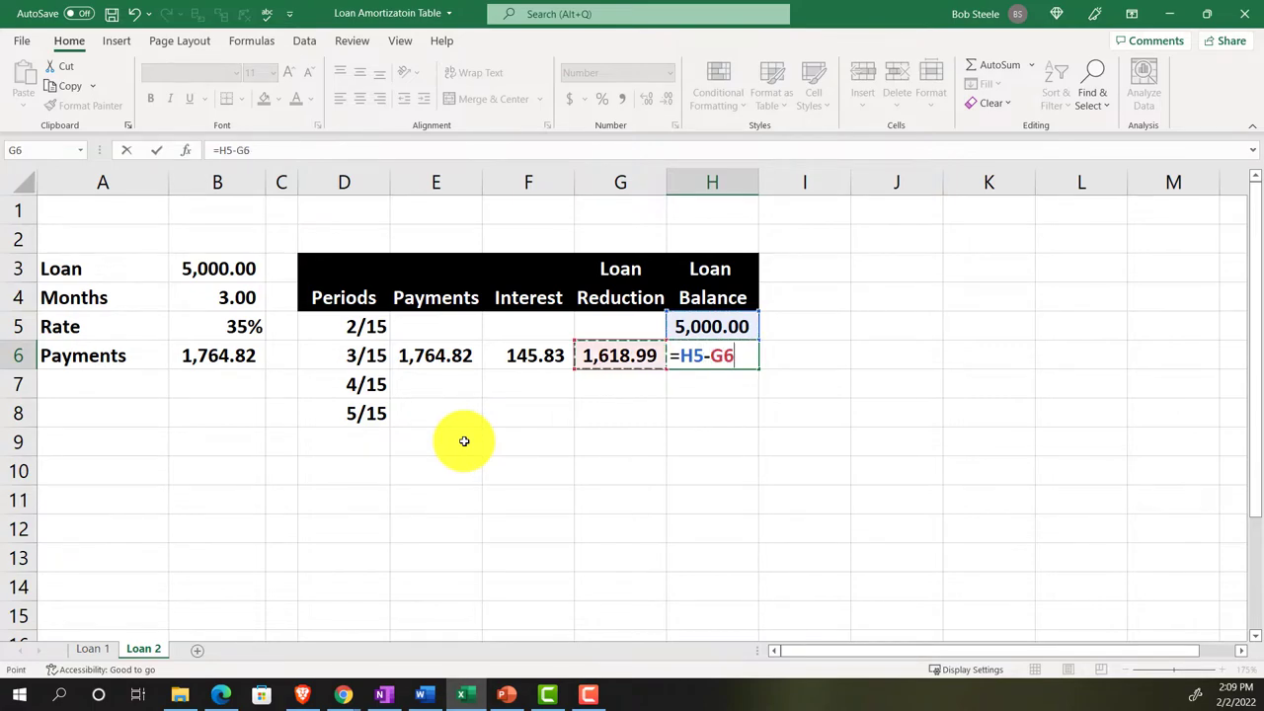
{"action": "key", "text": "Return"}
Enter the 4/15 payment in E7 as =B6, referencing the calculated payment amount
{"action": "key", "text": "Left"}
{"action": "key", "text": "Left"}
{"action": "key", "text": "Left"}
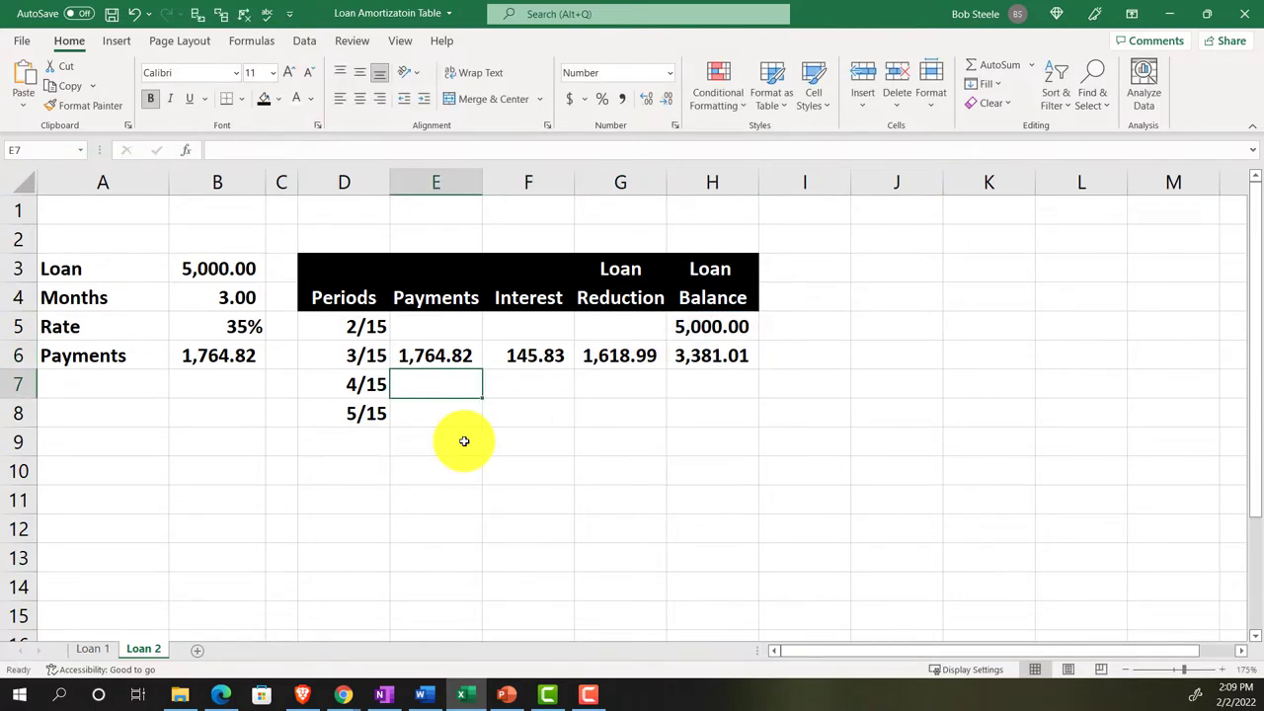
{"action": "type", "text": "="}
{"action": "key", "text": "Left"}
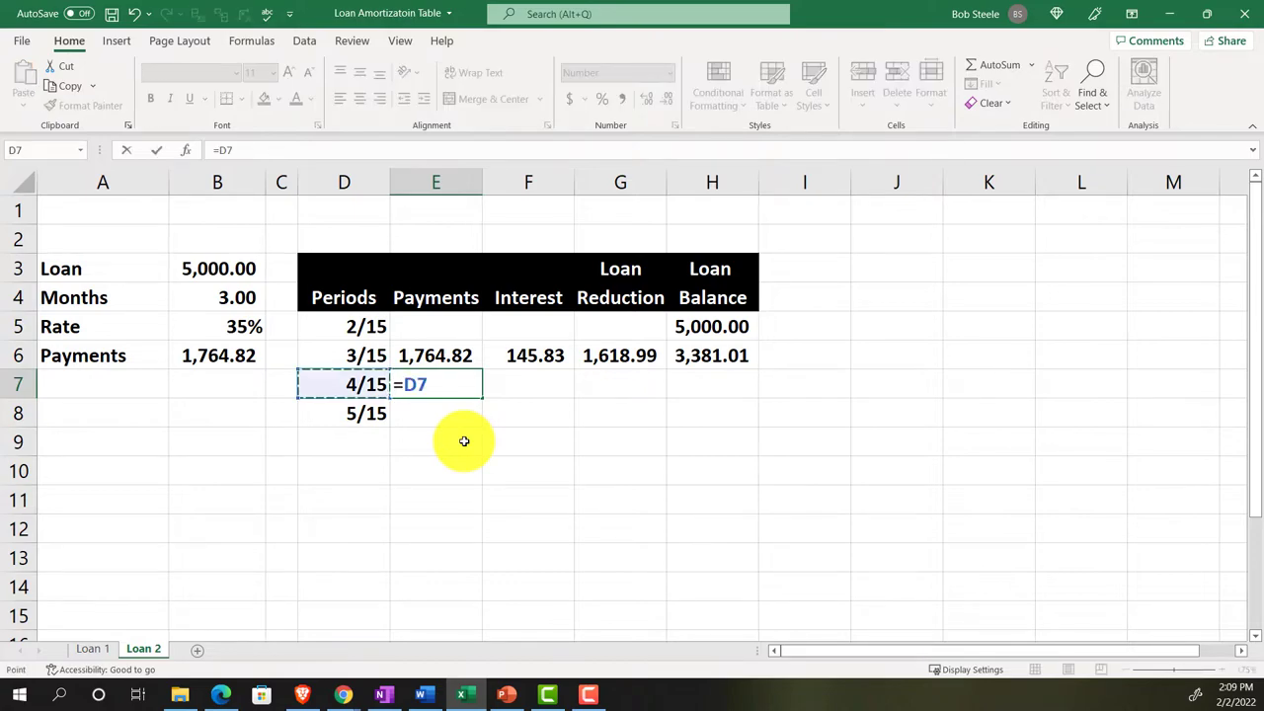
{"action": "key", "text": "Left"}
{"action": "key", "text": "Left"}
{"action": "key", "text": "Up"}
{"action": "key", "text": "Tab"}
Enter the 4/15 interest formula in F7 as =H6*B5/12, using the prior balance and monthly rate
{"action": "type", "text": "="}
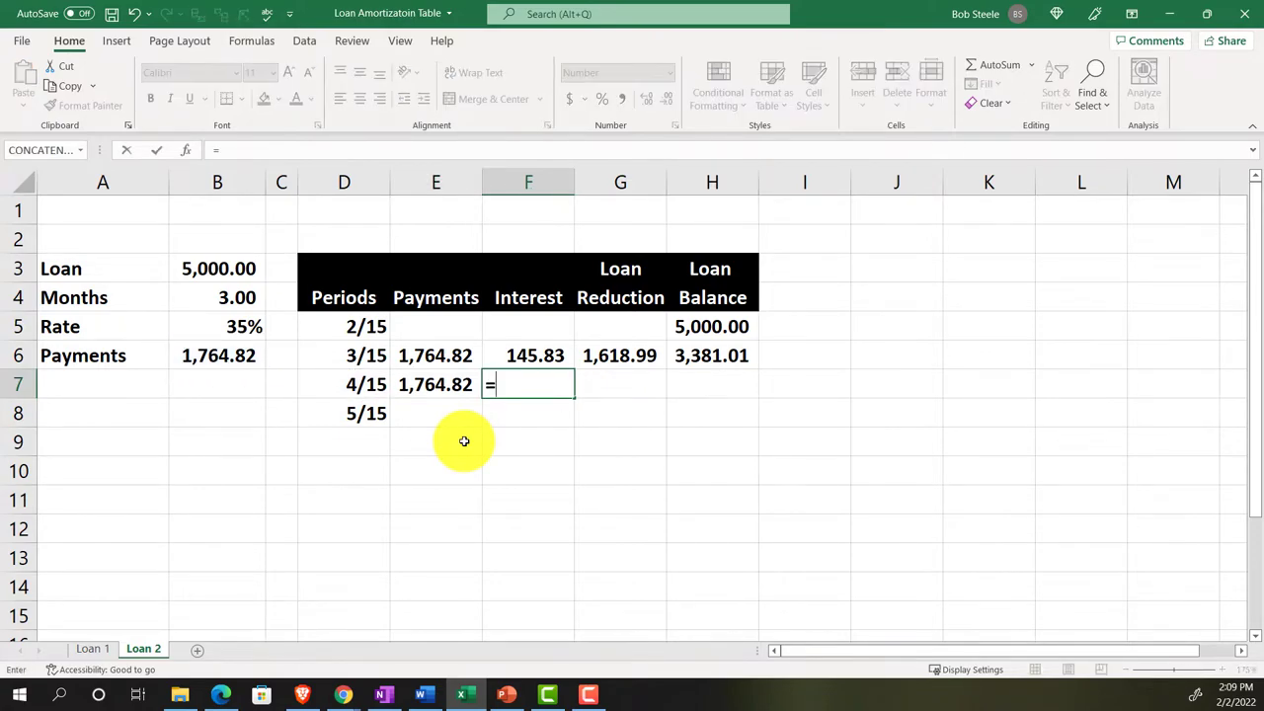
{"action": "key", "text": "Right"}
{"action": "key", "text": "Right"}
{"action": "key", "text": "Up"}
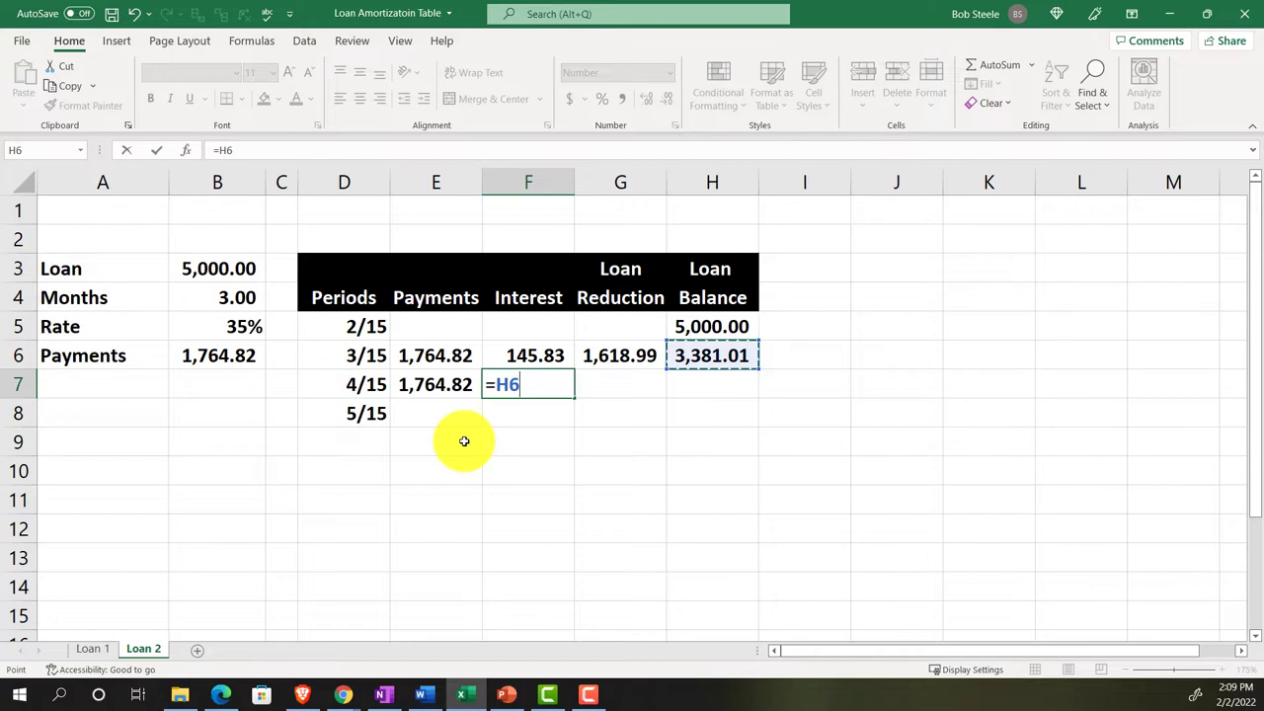
{"action": "type", "text": "*"}
{"action": "key", "text": "Left"}
{"action": "key", "text": "Left"}
{"action": "key", "text": "Left"}
{"action": "key", "text": "Left"}
{"action": "key", "text": "Up"}
{"action": "key", "text": "Up"}
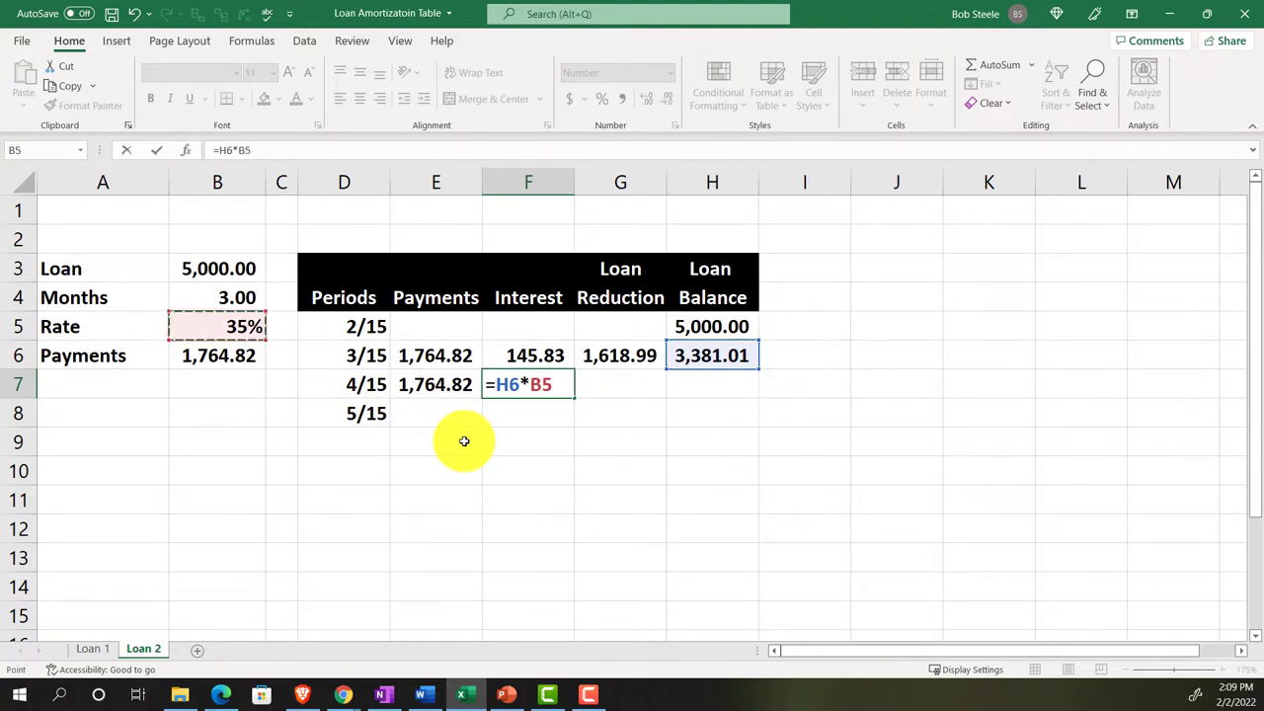
{"action": "type", "text": "/12"}
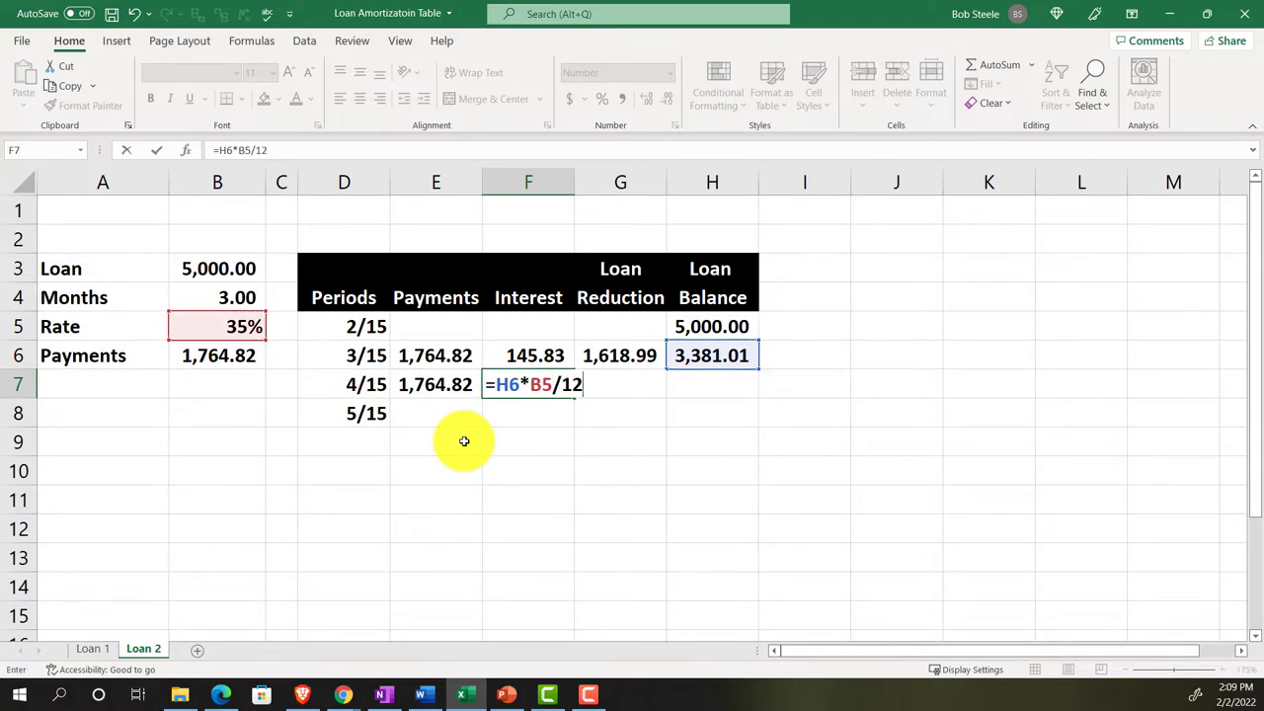
{"action": "key", "text": "Tab"}
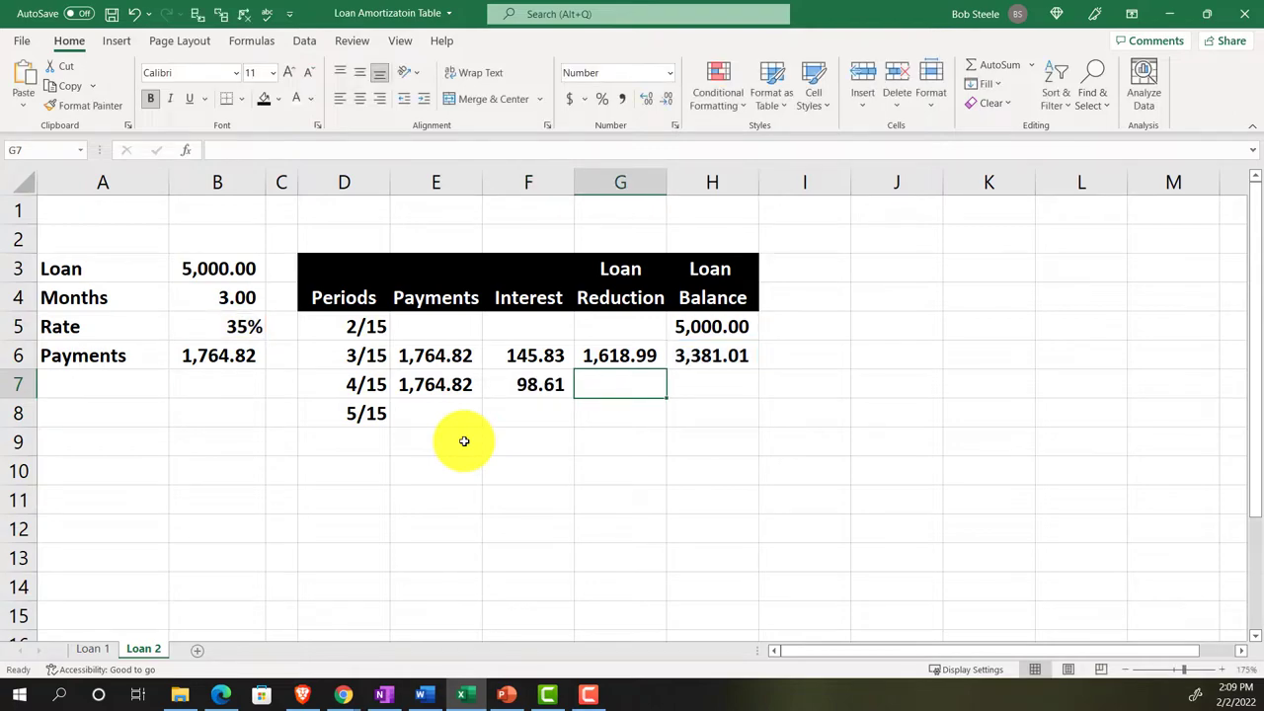
Enter the 4/15 loan reduction formula in G7 as =E7-F7, payment minus interest
{"action": "type", "text": "="}
{"action": "key", "text": "Left"}
{"action": "key", "text": "Left"}
{"action": "type", "text": "-"}
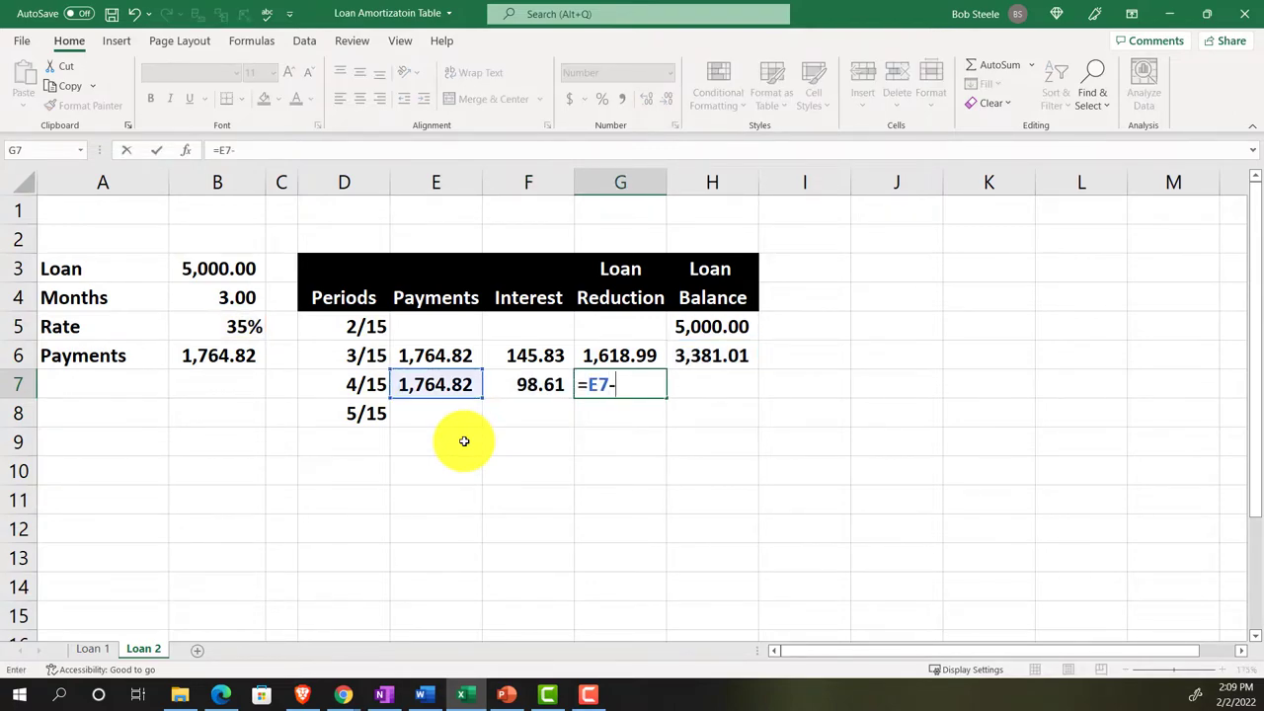
{"action": "key", "text": "Left"}
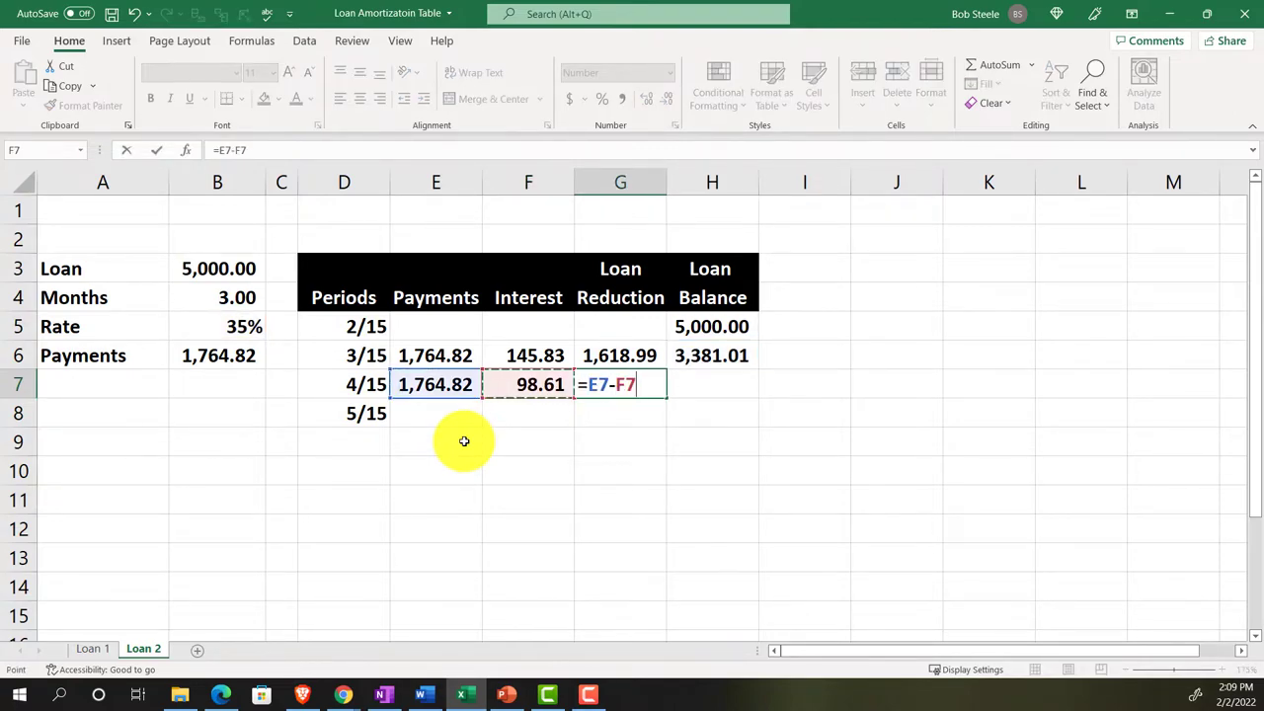
{"action": "key", "text": "Tab"}
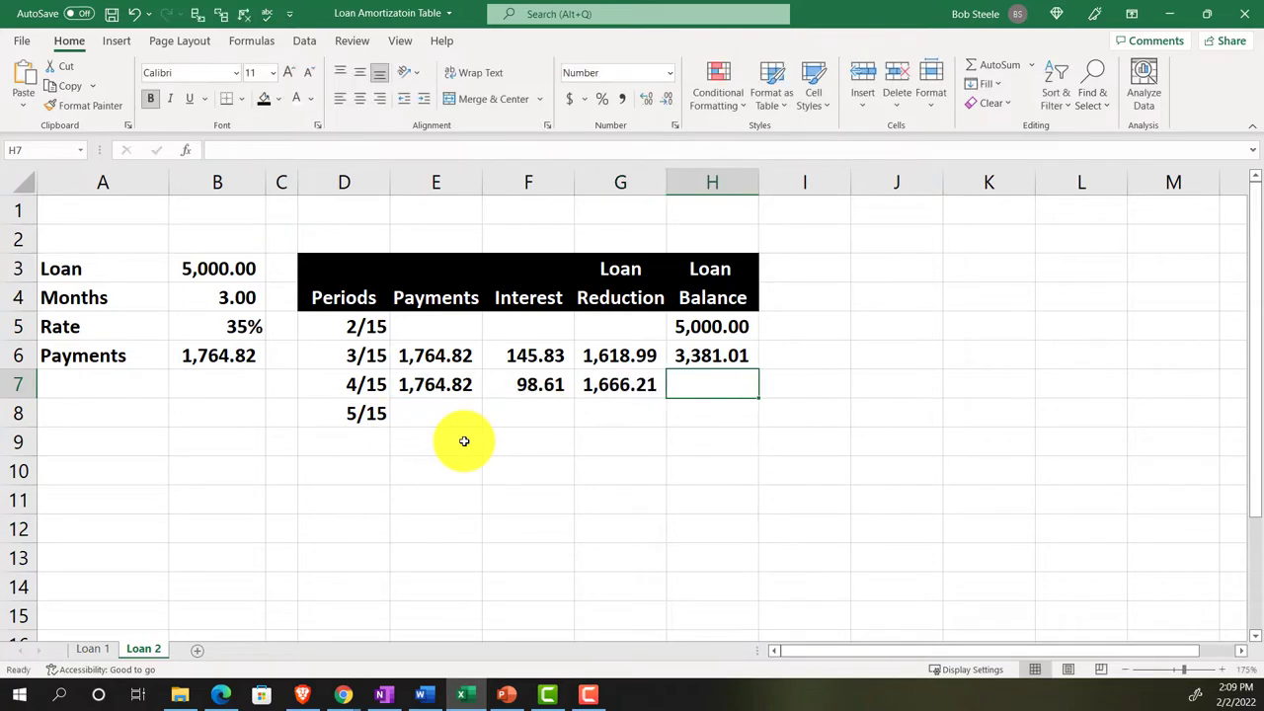
Enter the 4/15 loan balance formula in H7 as =H6-G7, prior balance minus loan reduction
{"action": "type", "text": "="}
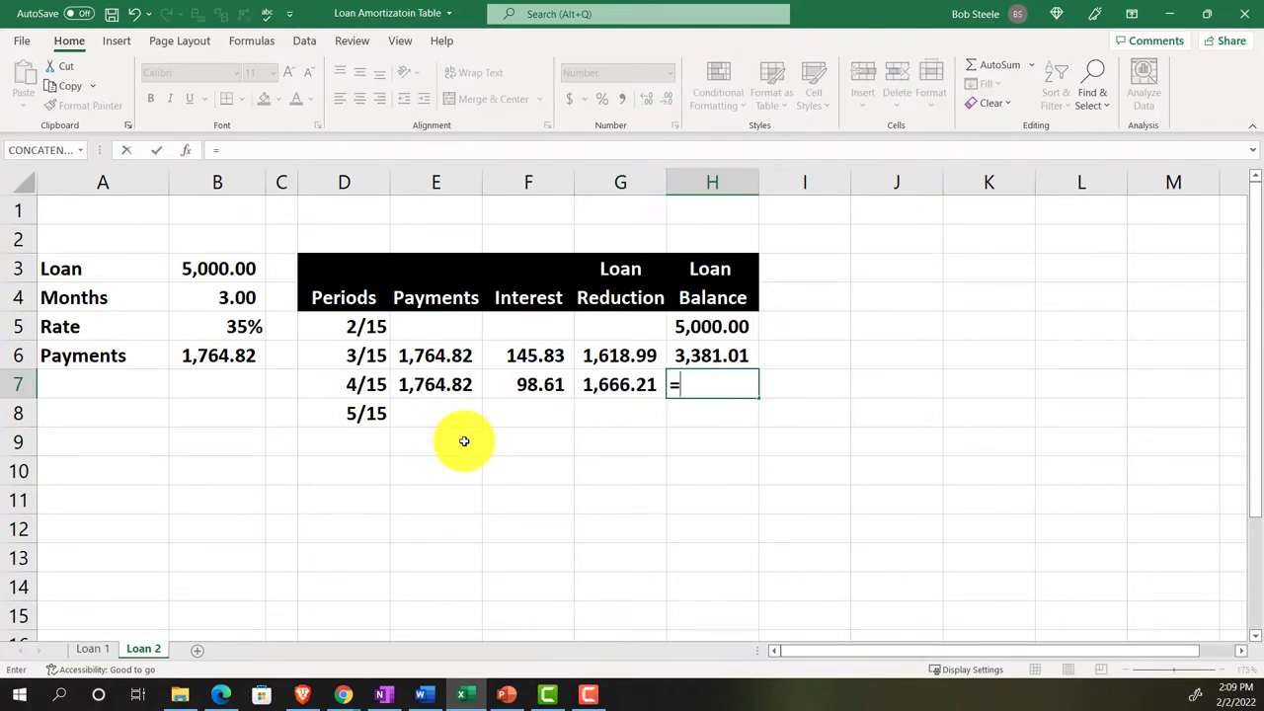
{"action": "key", "text": "Up"}
{"action": "type", "text": "-"}
{"action": "key", "text": "Left"}
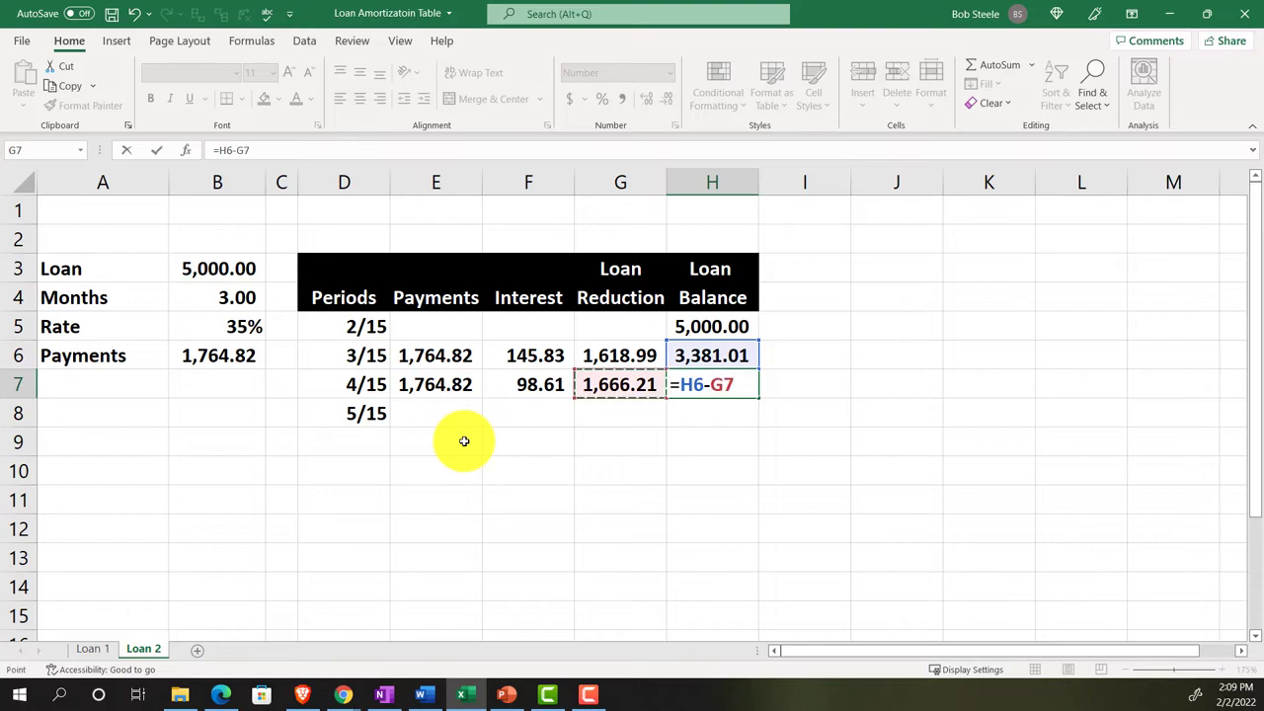
{"action": "key", "text": "Return"}
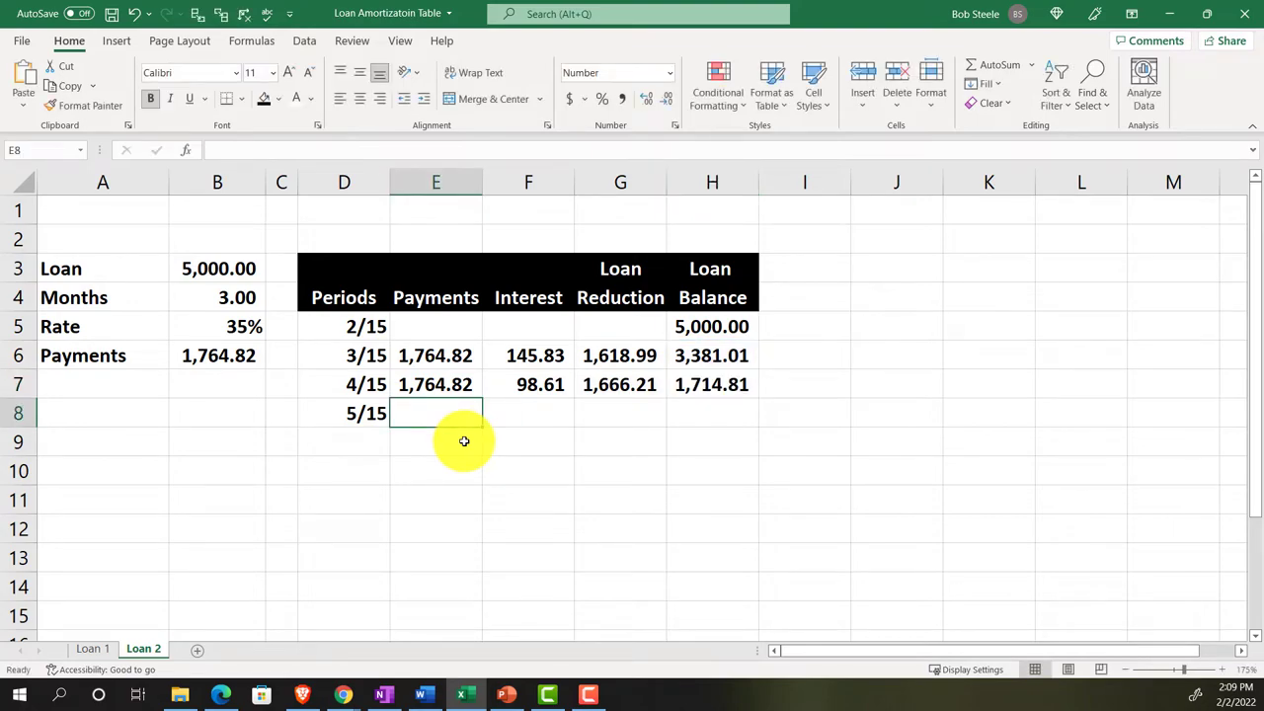
Enter the 5/15 payment in E8 as =B6, referencing the calculated payment amount
{"action": "type", "text": "="}
{"action": "key", "text": "Left"}
{"action": "key", "text": "Left"}
{"action": "key", "text": "Left"}
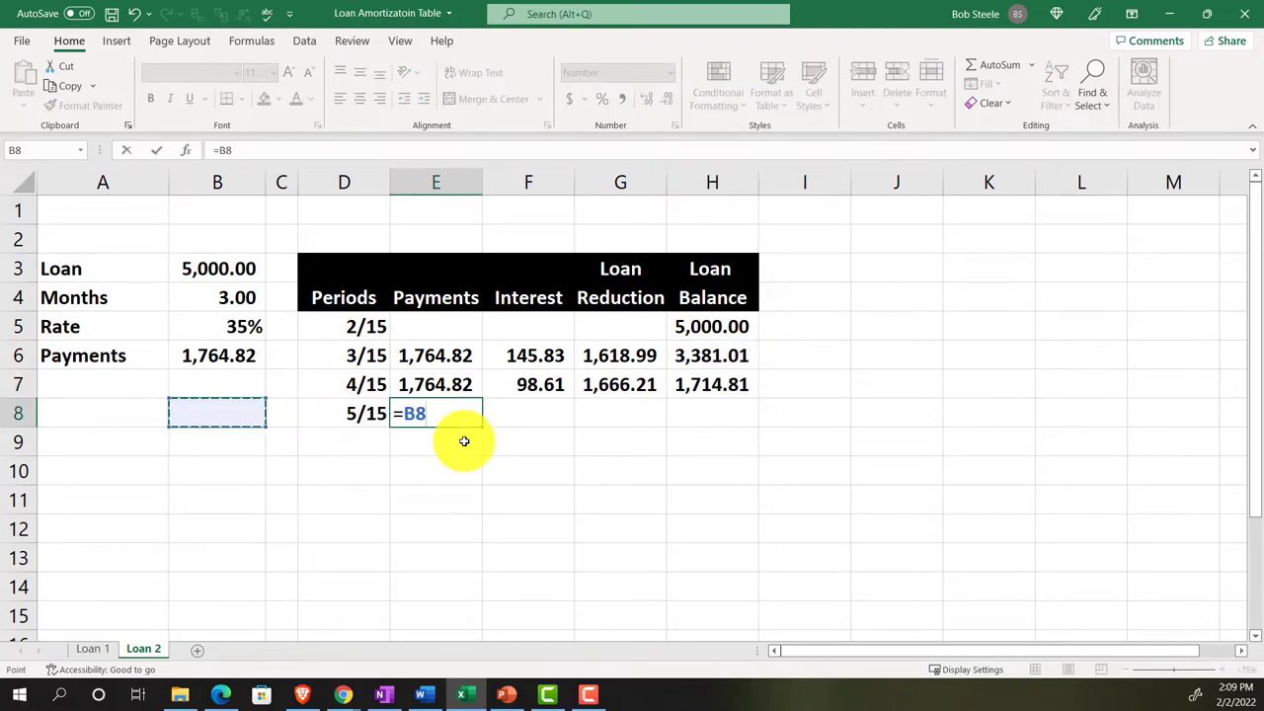
{"action": "key", "text": "Up"}
{"action": "key", "text": "Up"}
{"action": "key", "text": "Tab"}
Enter the 5/15 interest formula in F8 as =H7*B5/12, using the prior balance and monthly rate
{"action": "type", "text": "="}
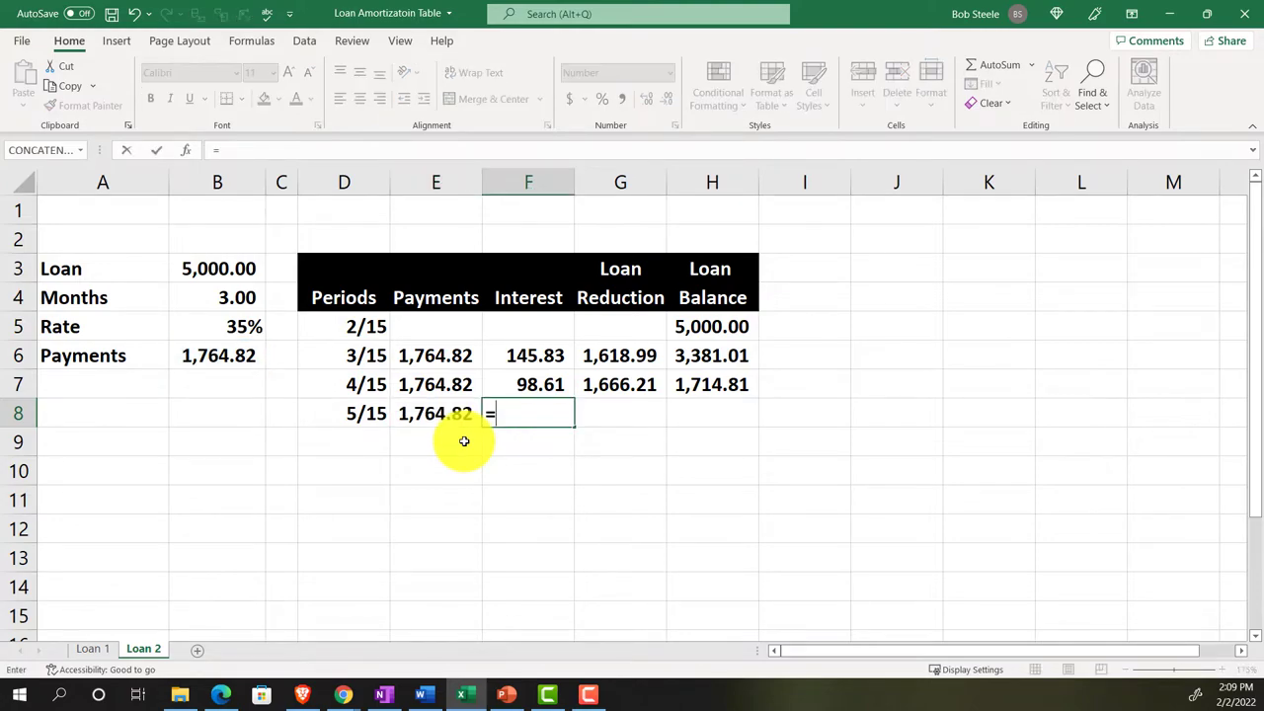
{"action": "key", "text": "Right"}
{"action": "key", "text": "Right"}
{"action": "key", "text": "Up"}
{"action": "type", "text": "*"}
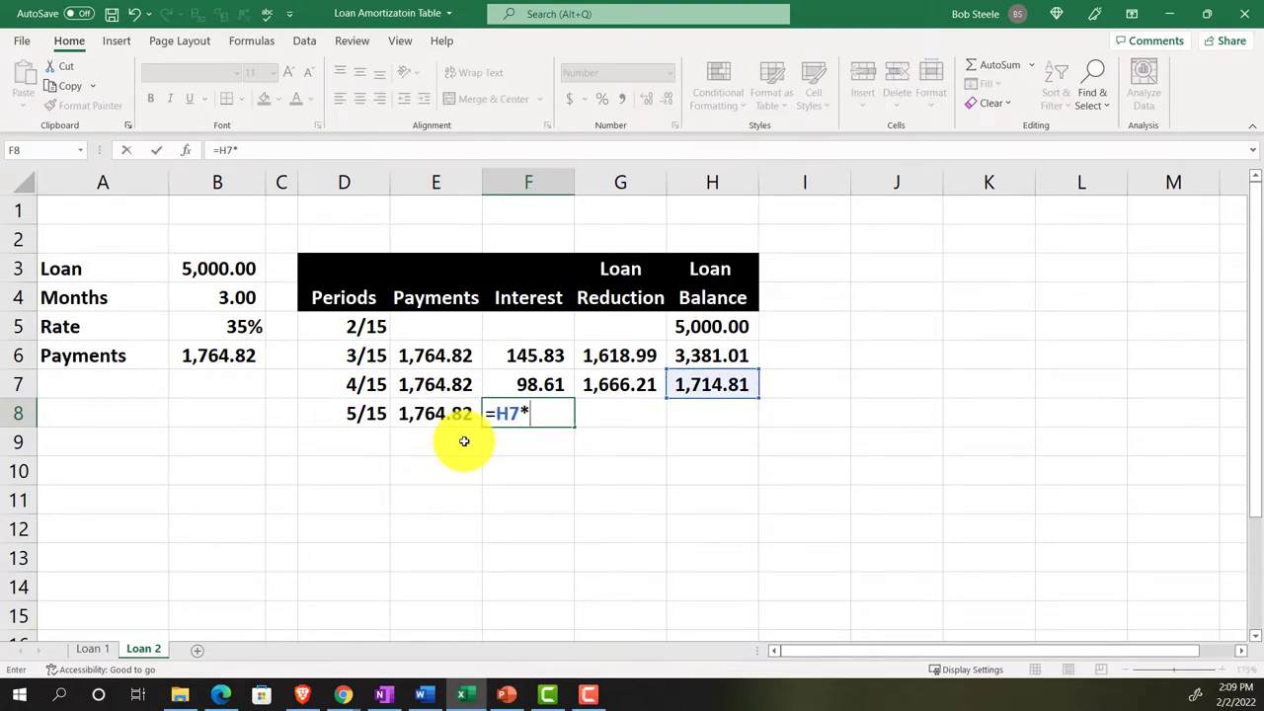
{"action": "key", "text": "Left"}
{"action": "key", "text": "Left"}
{"action": "key", "text": "Left"}
{"action": "key", "text": "Left"}
{"action": "key", "text": "Up"}
{"action": "key", "text": "Up"}
{"action": "key", "text": "Up"}
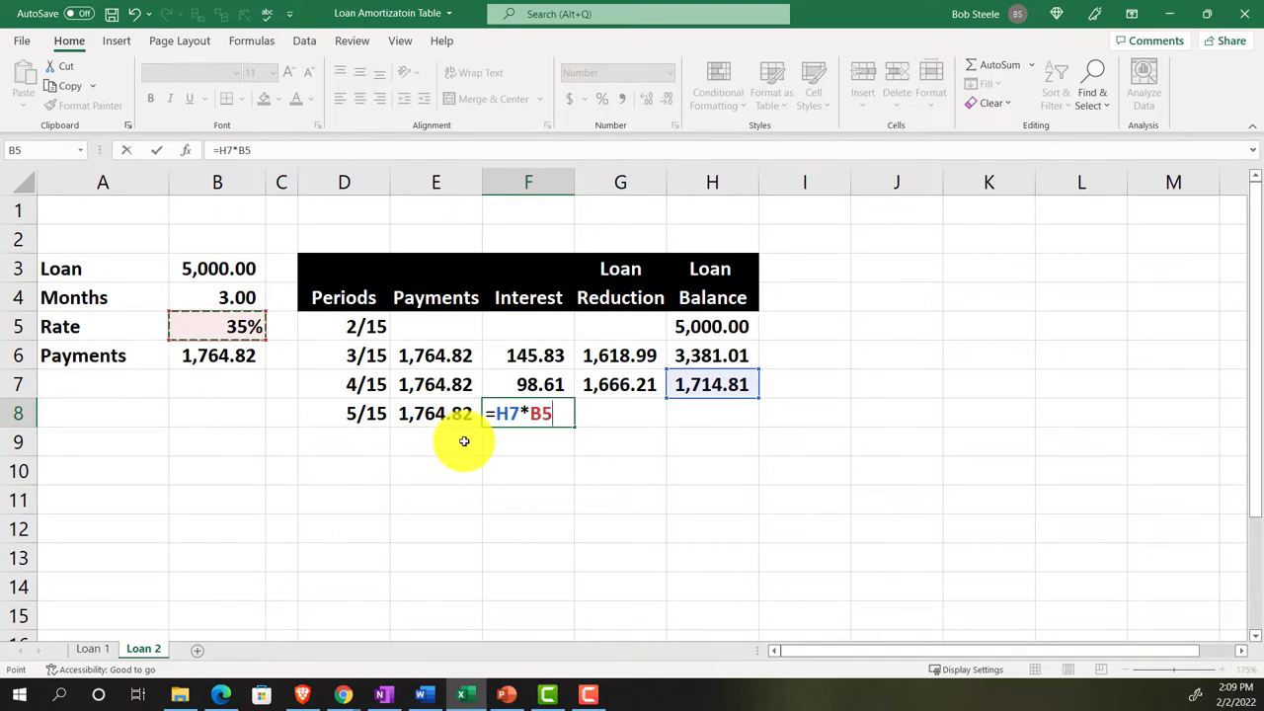
{"action": "type", "text": "/12"}
{"action": "key", "text": "Tab"}
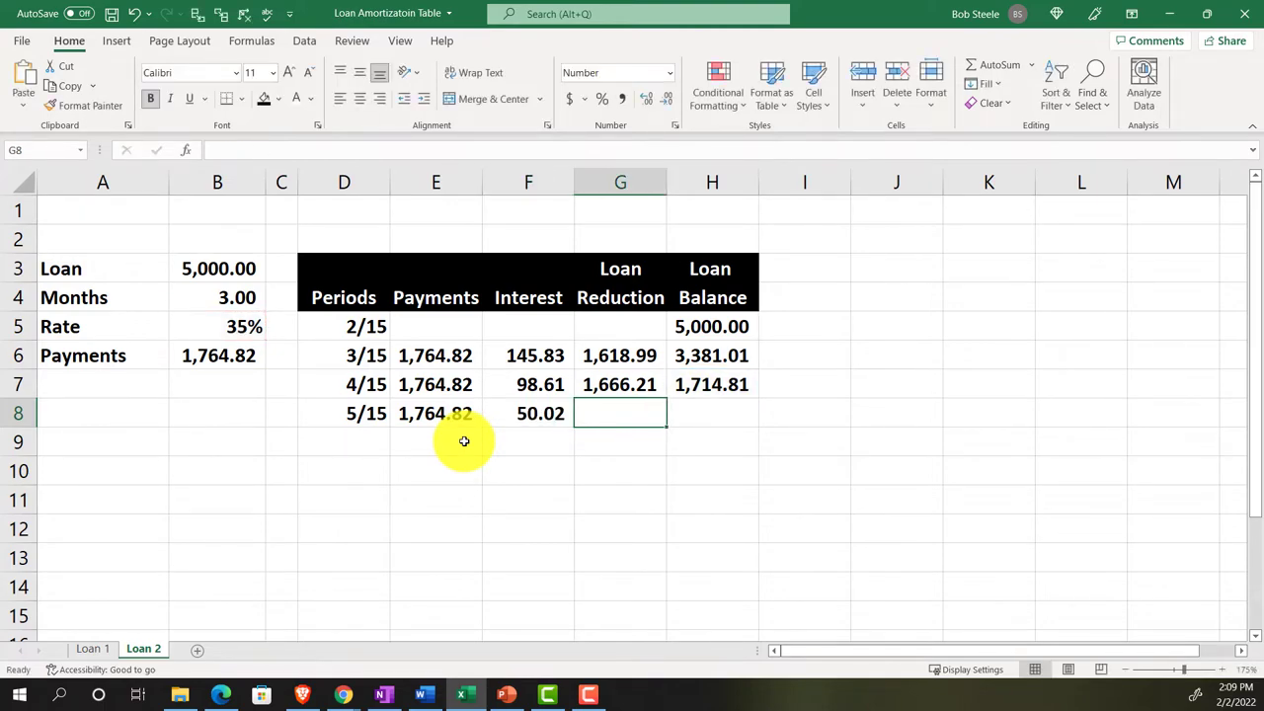
Enter the 5/15 loan reduction formula in G8 as =E8-F8, payment minus interest
{"action": "type", "text": "="}
{"action": "key", "text": "Left"}
{"action": "key", "text": "Left"}
{"action": "type", "text": "-"}
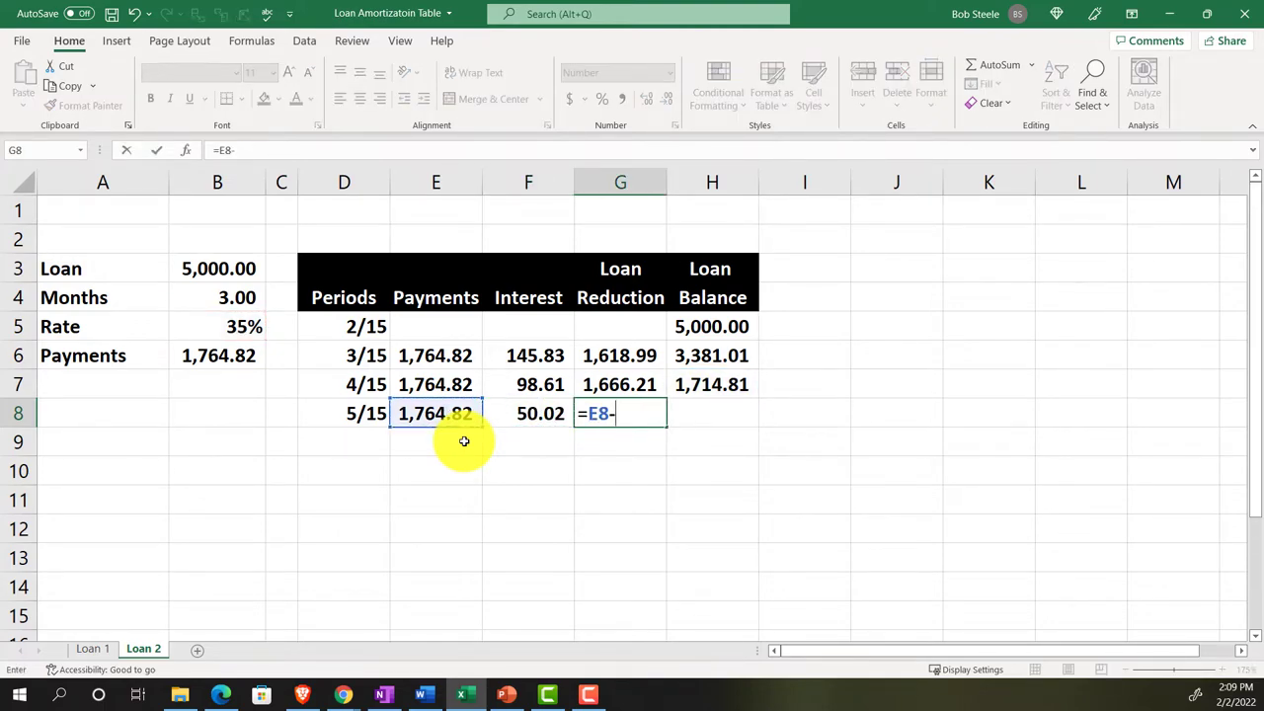
{"action": "key", "text": "Left"}
{"action": "key", "text": "Tab"}
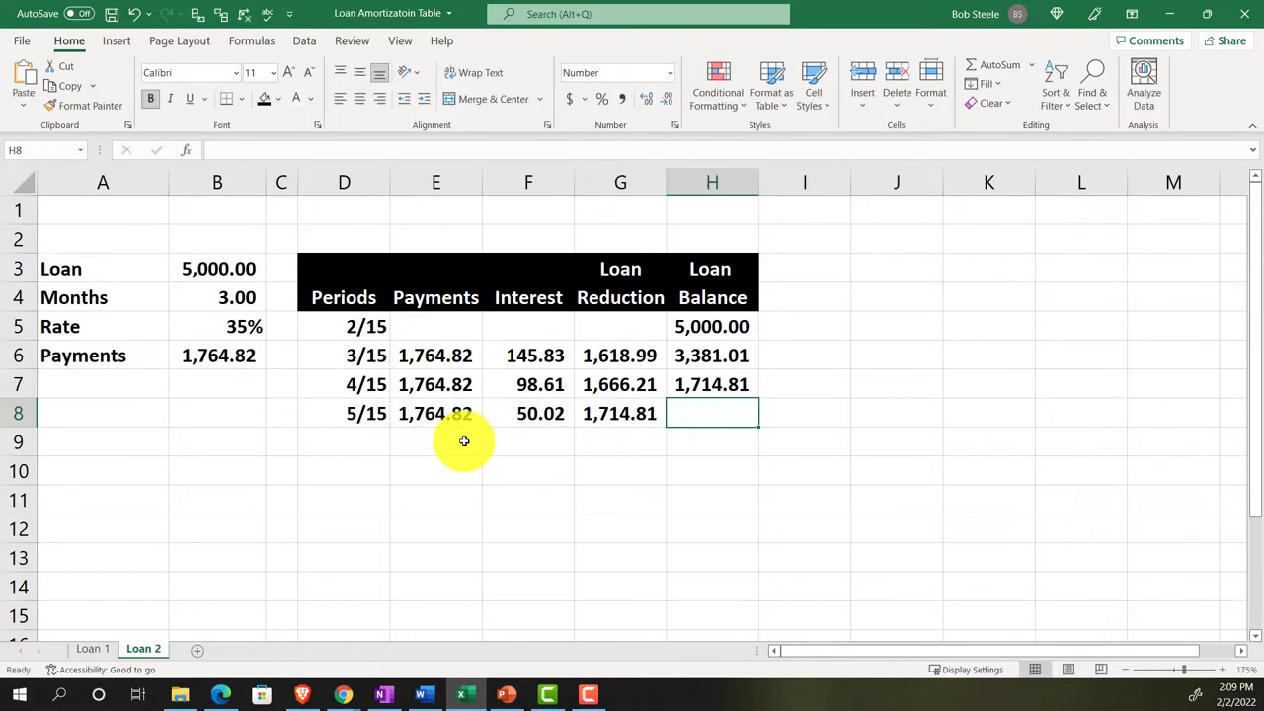
Enter the 5/15 loan balance formula in H8 as =H7-G8, prior balance minus loan reduction
{"action": "type", "text": "="}
{"action": "key", "text": "Up"}
{"action": "type", "text": "-"}
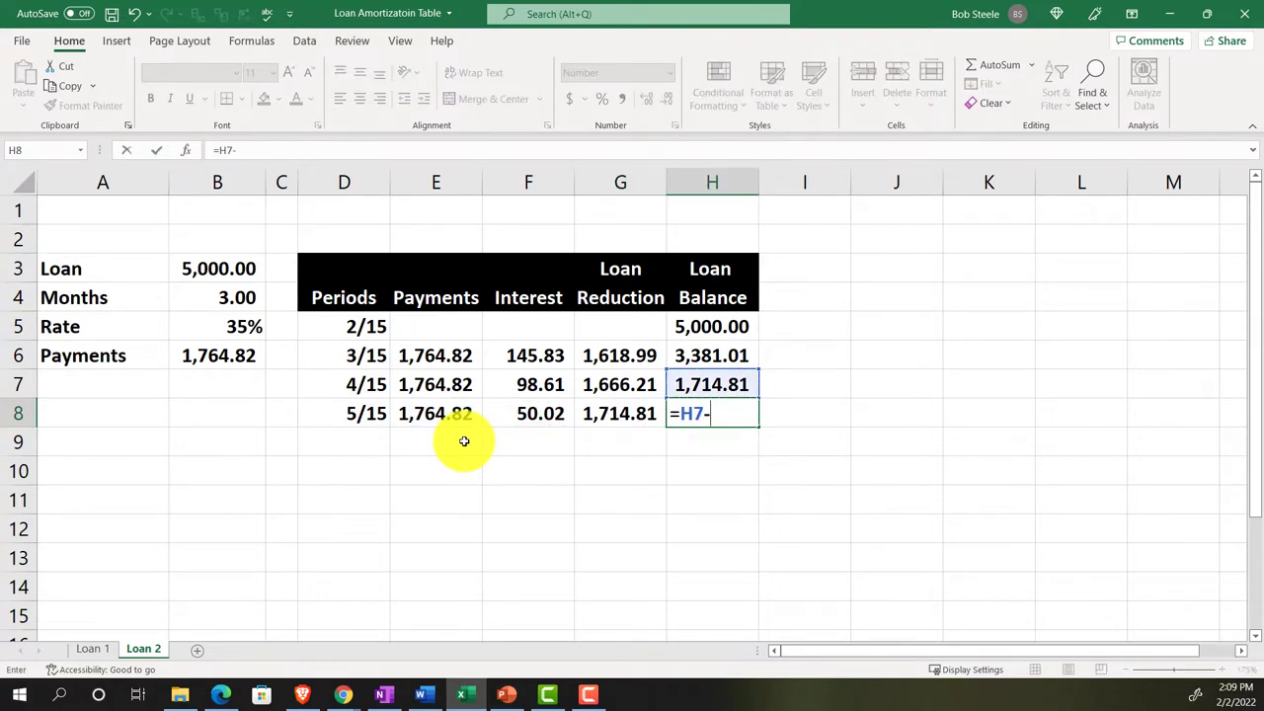
{"action": "key", "text": "Left"}
{"action": "key", "text": "Return"}
Clear the 4/15 and 5/15 row formulas in E7:H8, keeping the period dates
{"action": "left_click", "coordinate": [464, 441]}
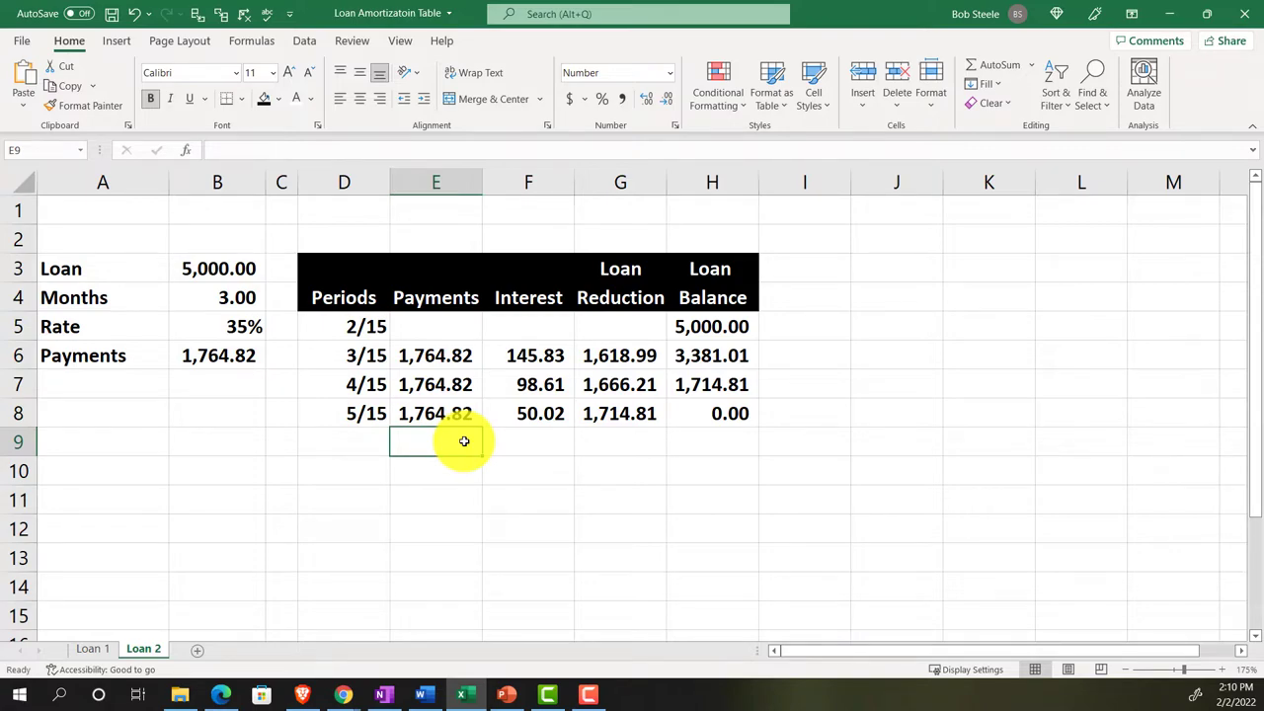
{"action": "left_click_drag", "start_coordinate": [452, 386], "coordinate": [722, 415]}
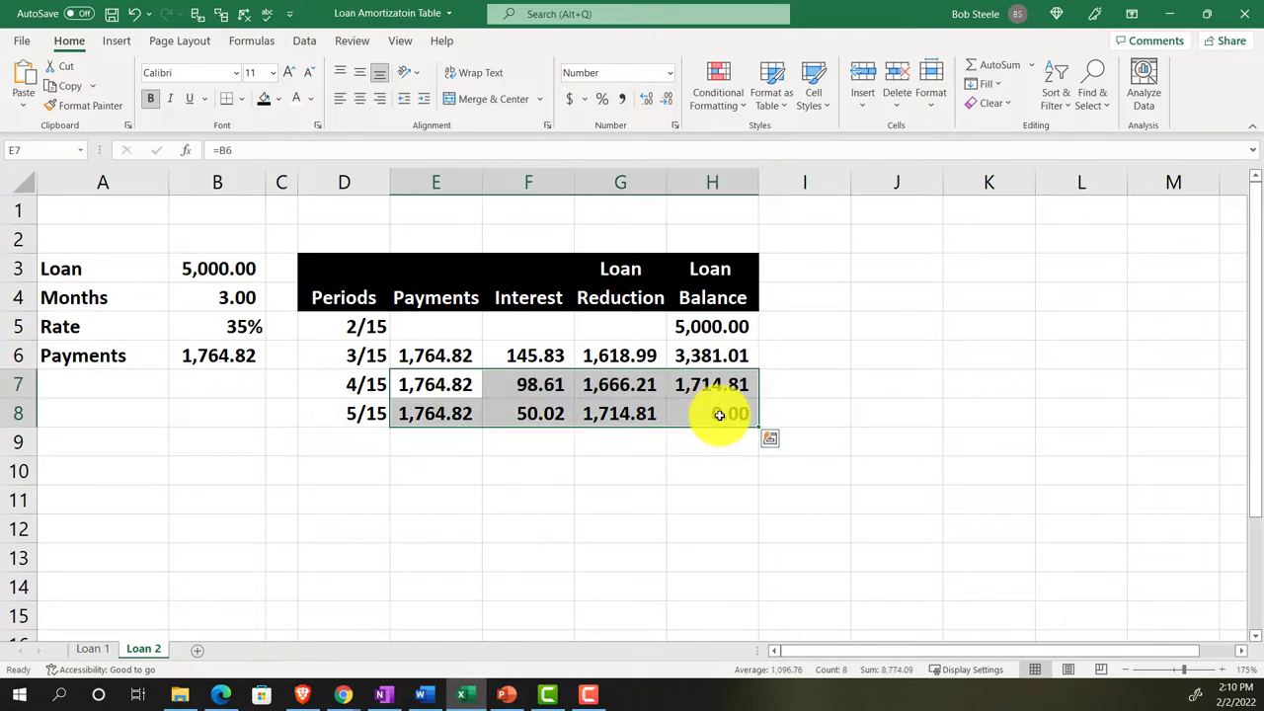
{"action": "key", "text": "Delete"}
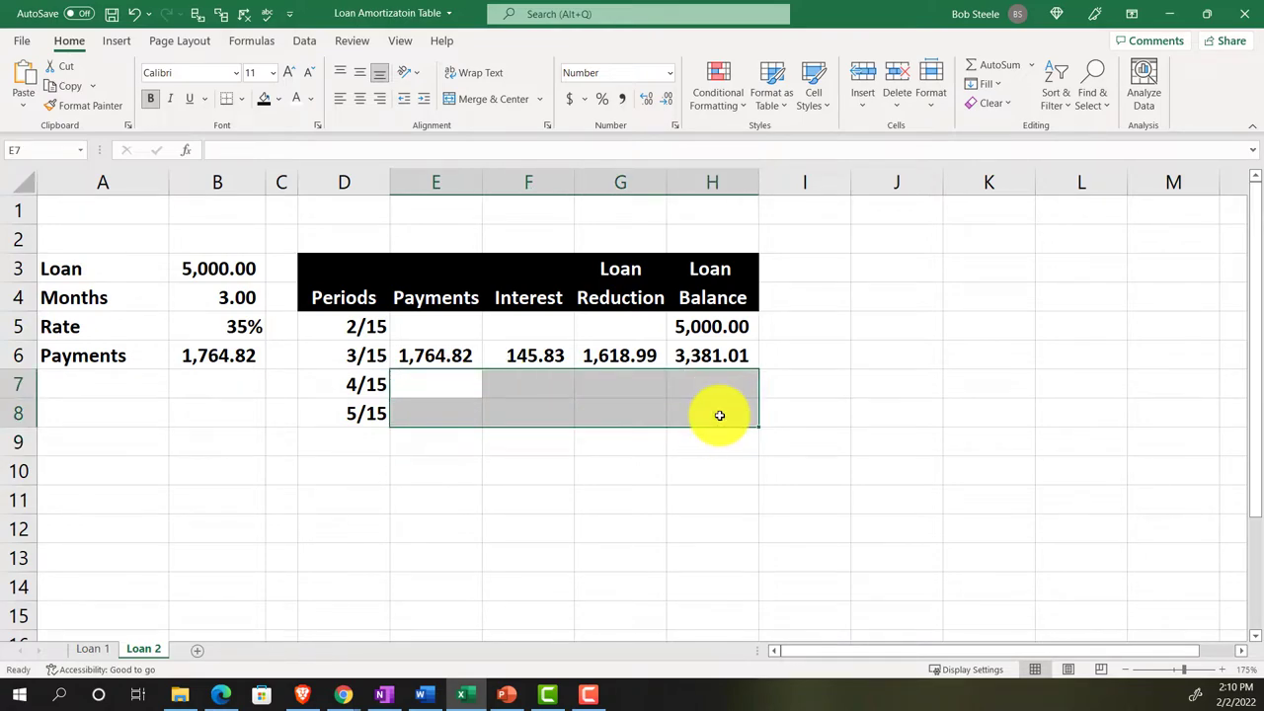
Make the payment reference in E6 absolute so the formula reads =$B$6
{"action": "left_click", "coordinate": [447, 356]}
{"action": "type", "text": "=B6"}
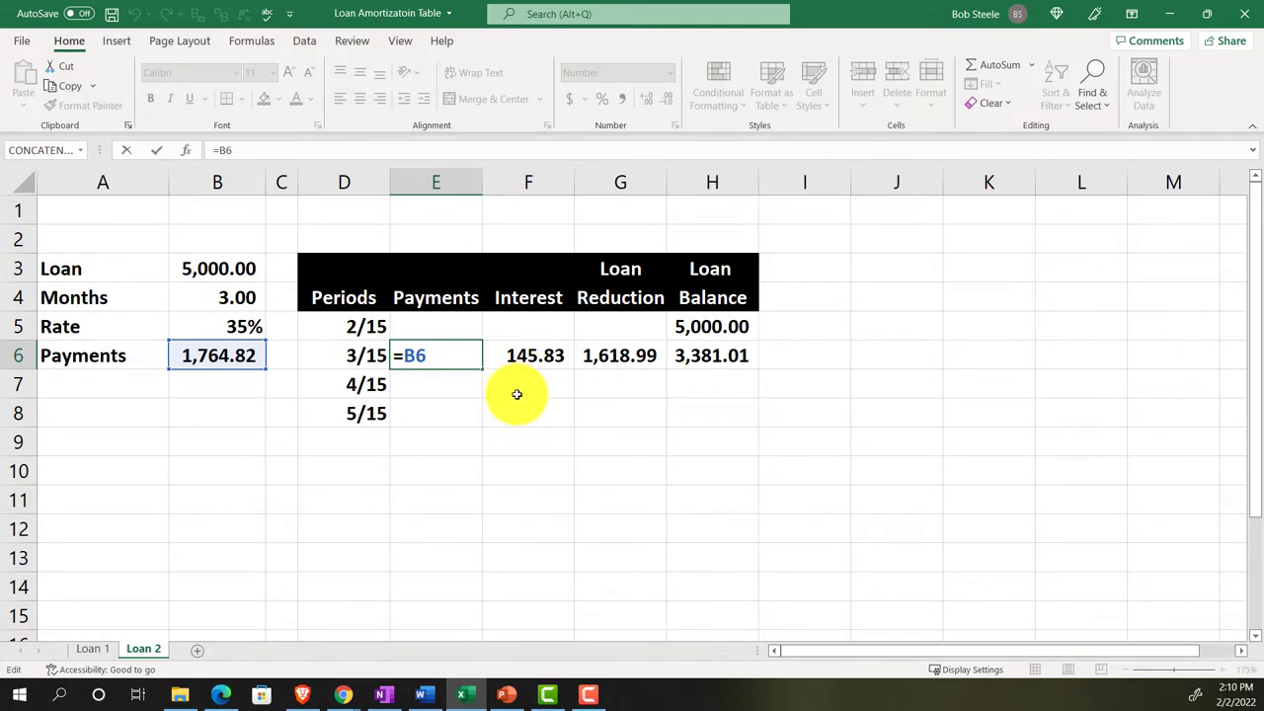
{"action": "key", "text": "F4"}
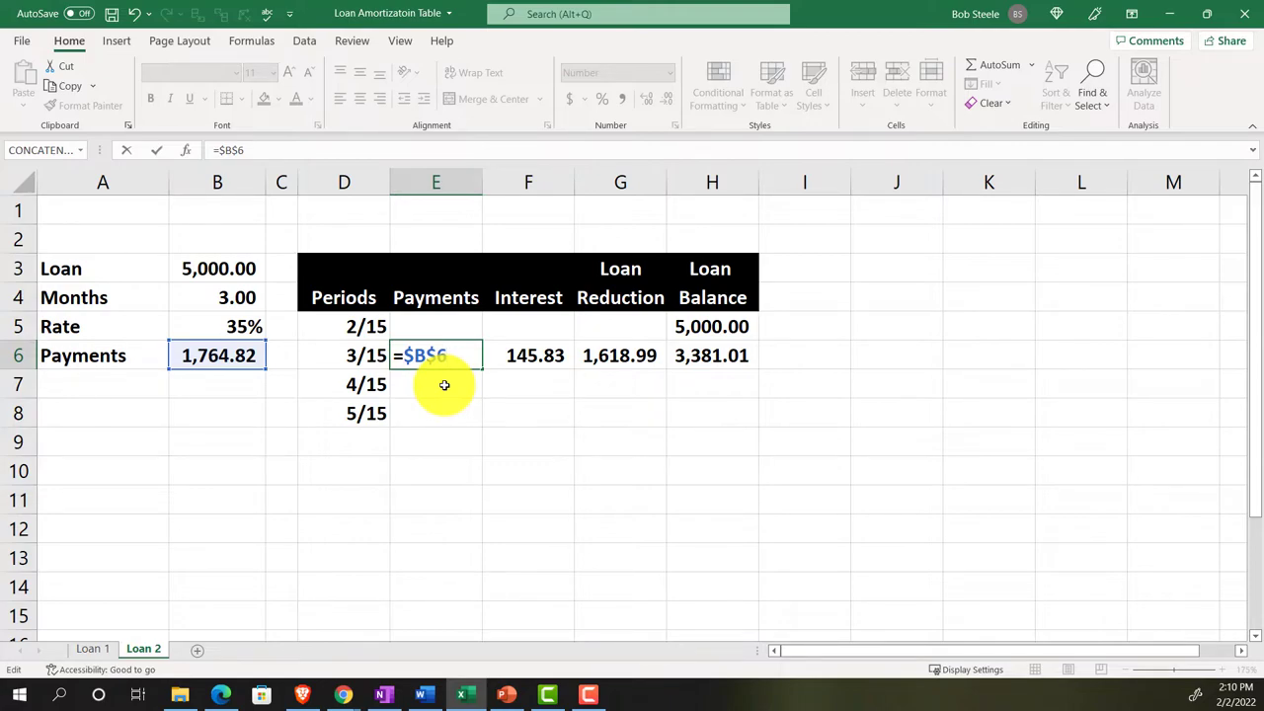
{"action": "key", "text": "Return"}
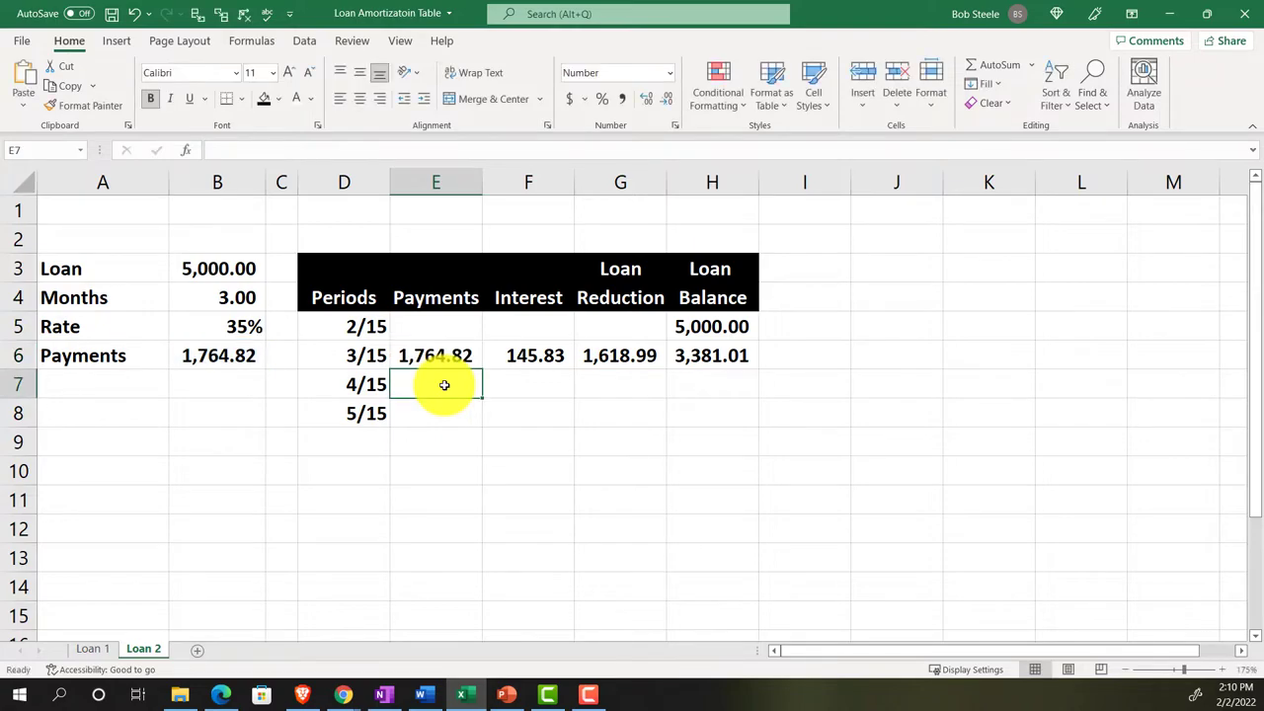
Make the rate reference in the F6 interest formula absolute so it reads =H5*$B$5/12
{"action": "left_click", "coordinate": [534, 354]}
{"action": "key", "text": "F2"}
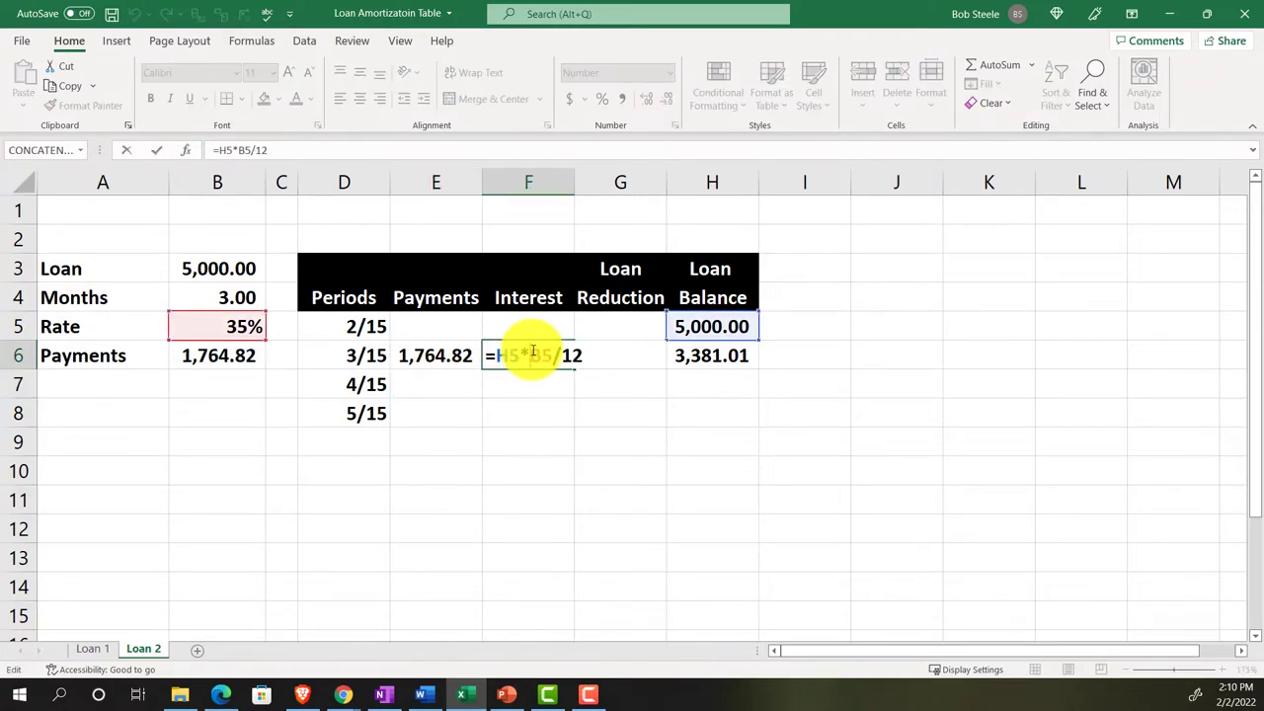
{"action": "left_click", "coordinate": [531, 355]}
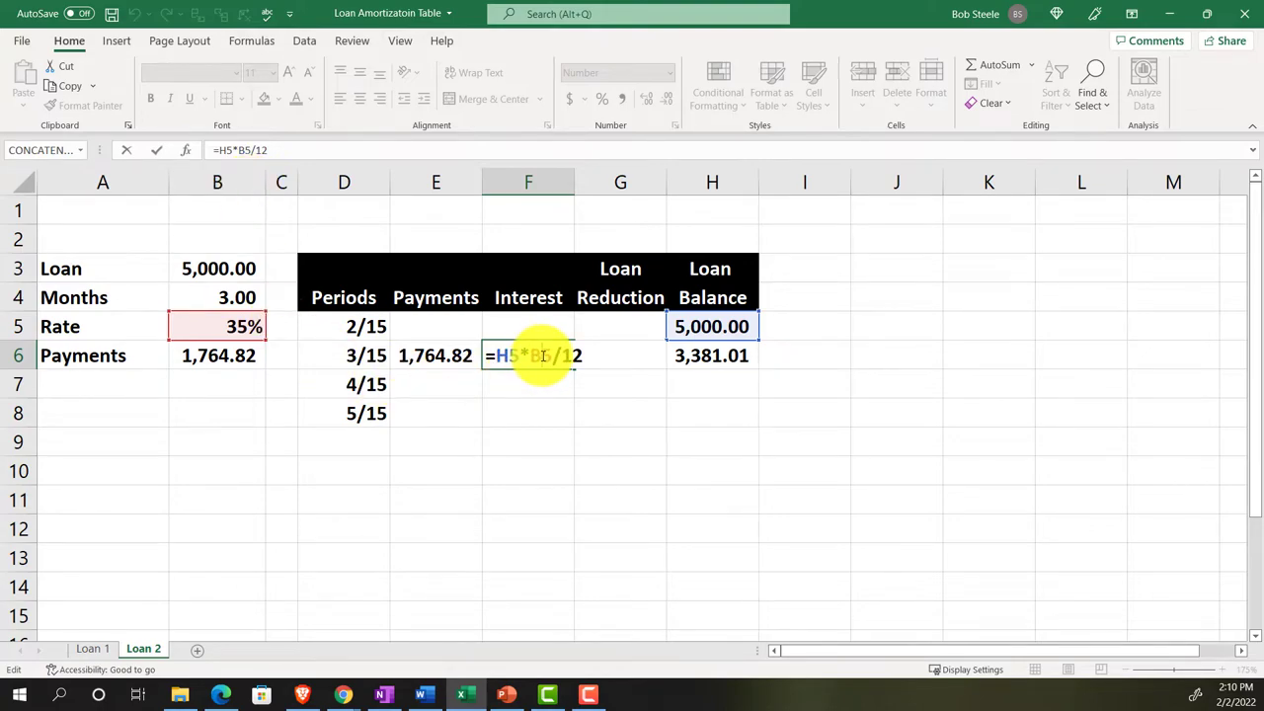
{"action": "key", "text": "F4"}
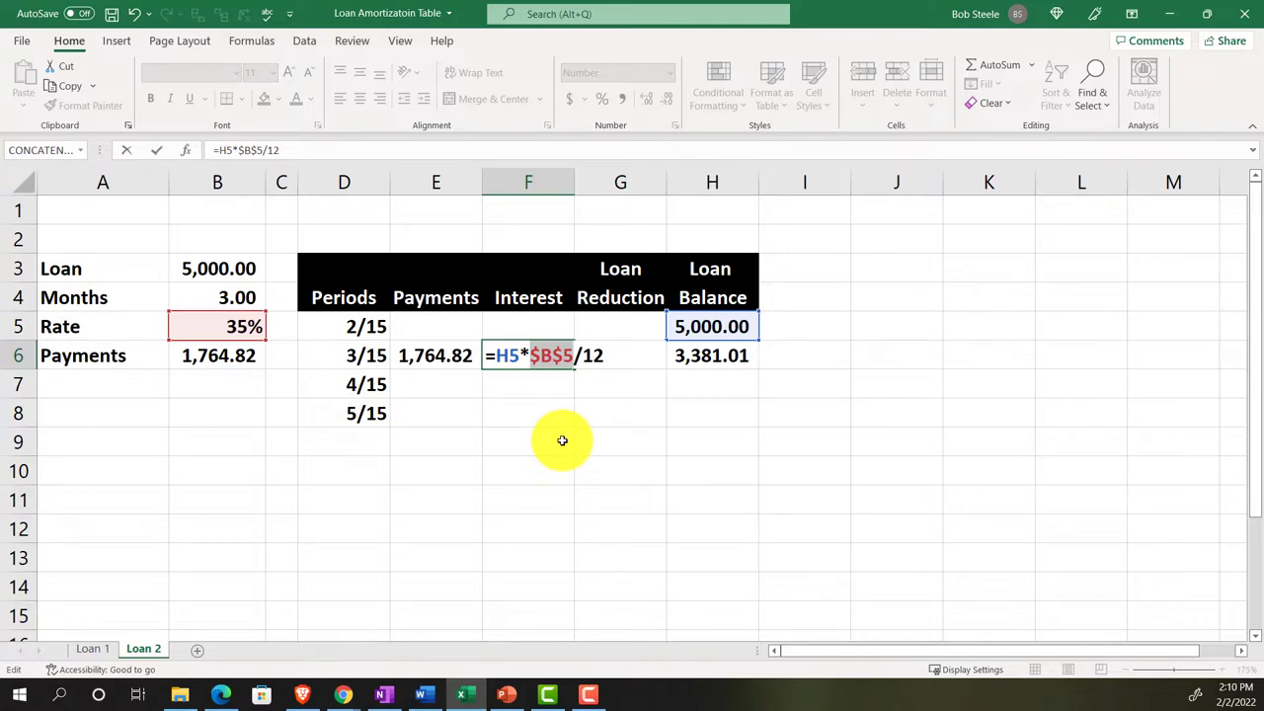
{"action": "key", "text": "Return"}
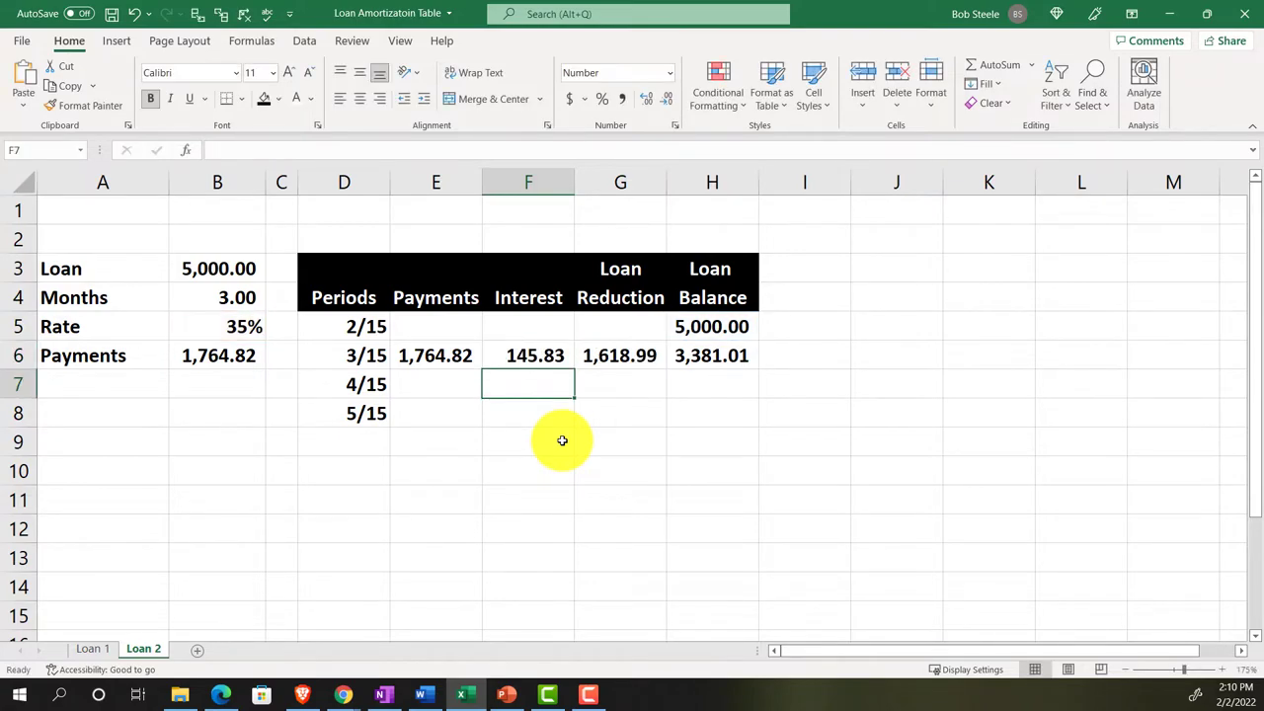
Check the formulas in G6 and H6, and copy the 3/15 row formulas E6:H6 down through the 5/15 row
{"action": "double_click", "coordinate": [620, 358]}
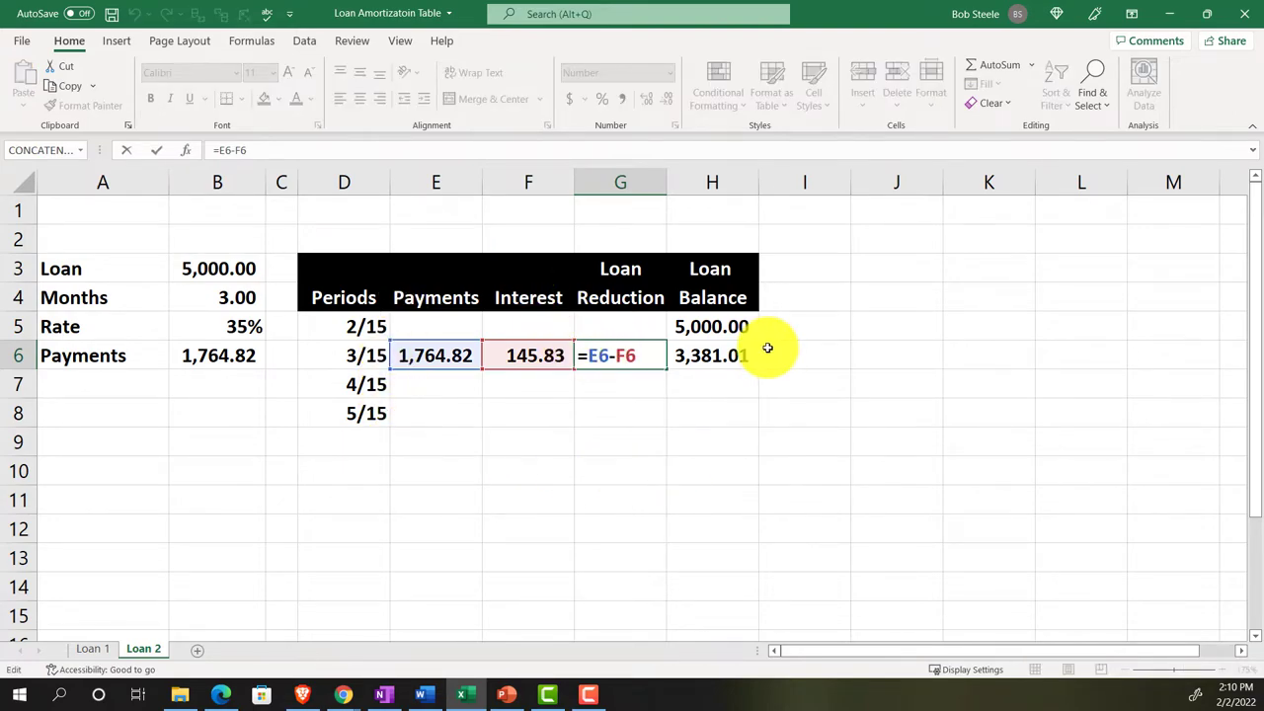
{"action": "key", "text": "Return"}
{"action": "double_click", "coordinate": [733, 353]}
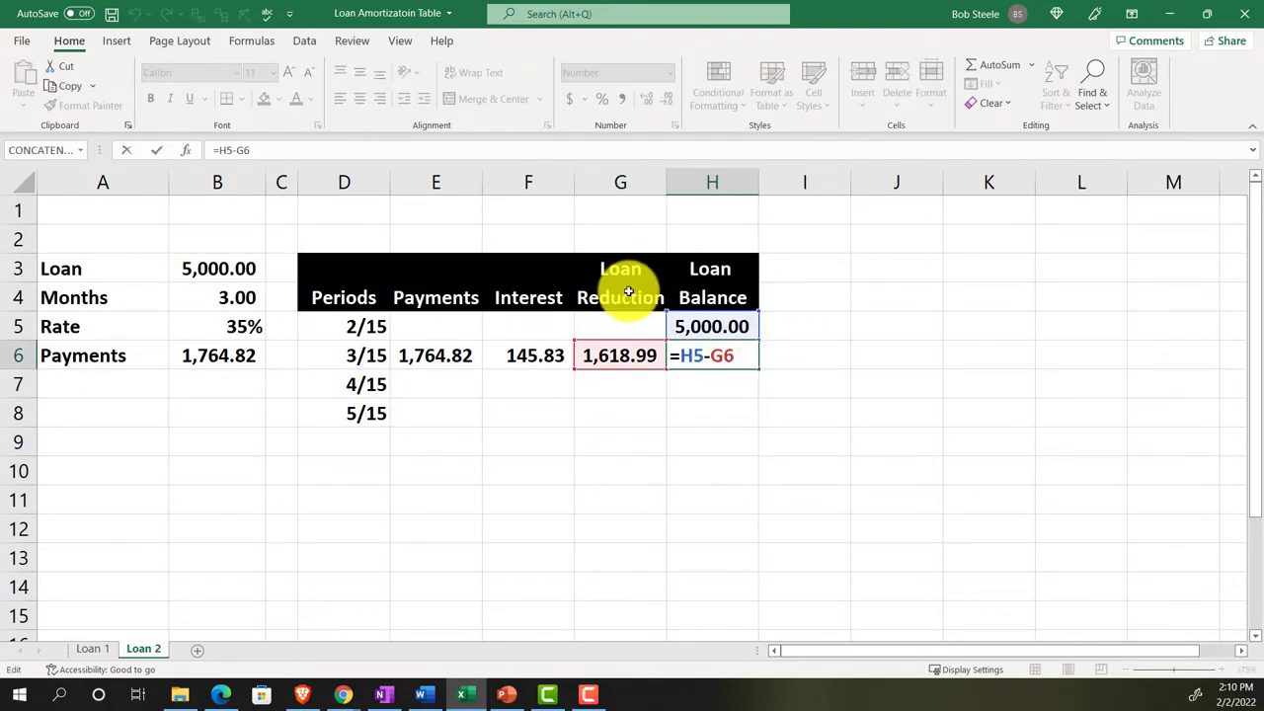
{"action": "key", "text": "Return"}
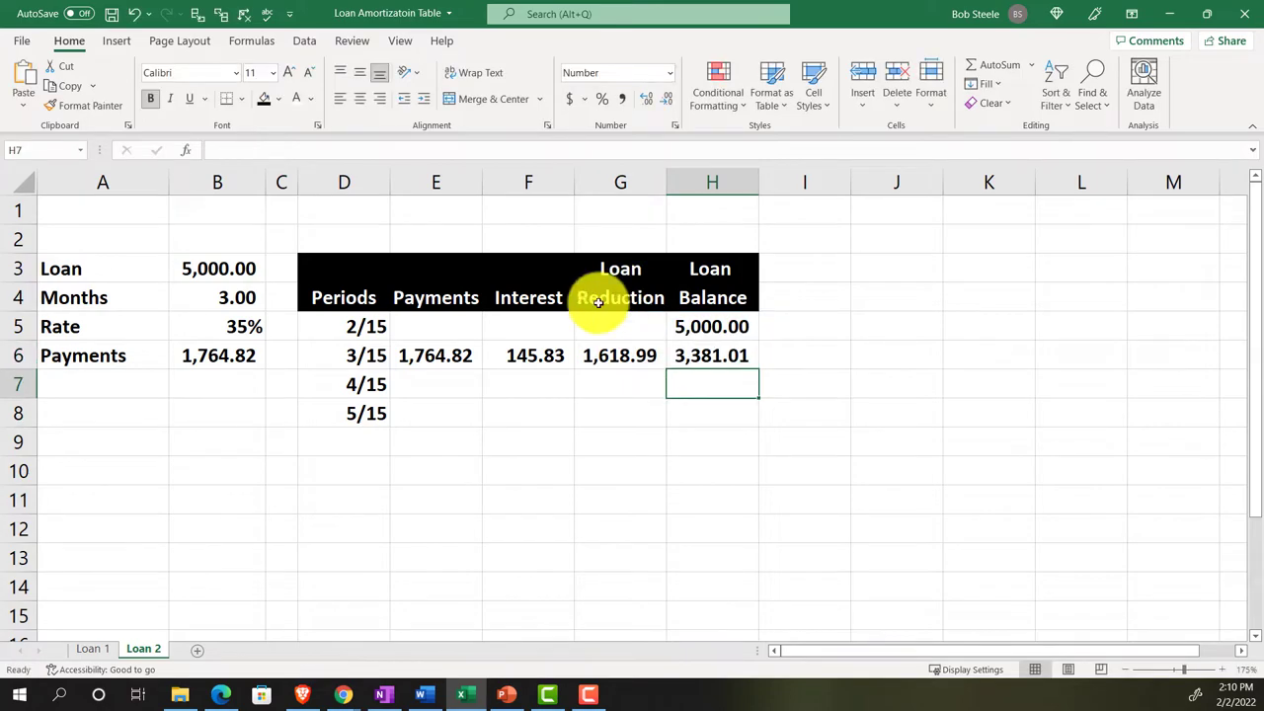
{"action": "left_click_drag", "start_coordinate": [461, 355], "coordinate": [751, 425]}
{"action": "scroll", "coordinate": [536, 506], "scroll_direction": "up", "scroll_amount": 1}
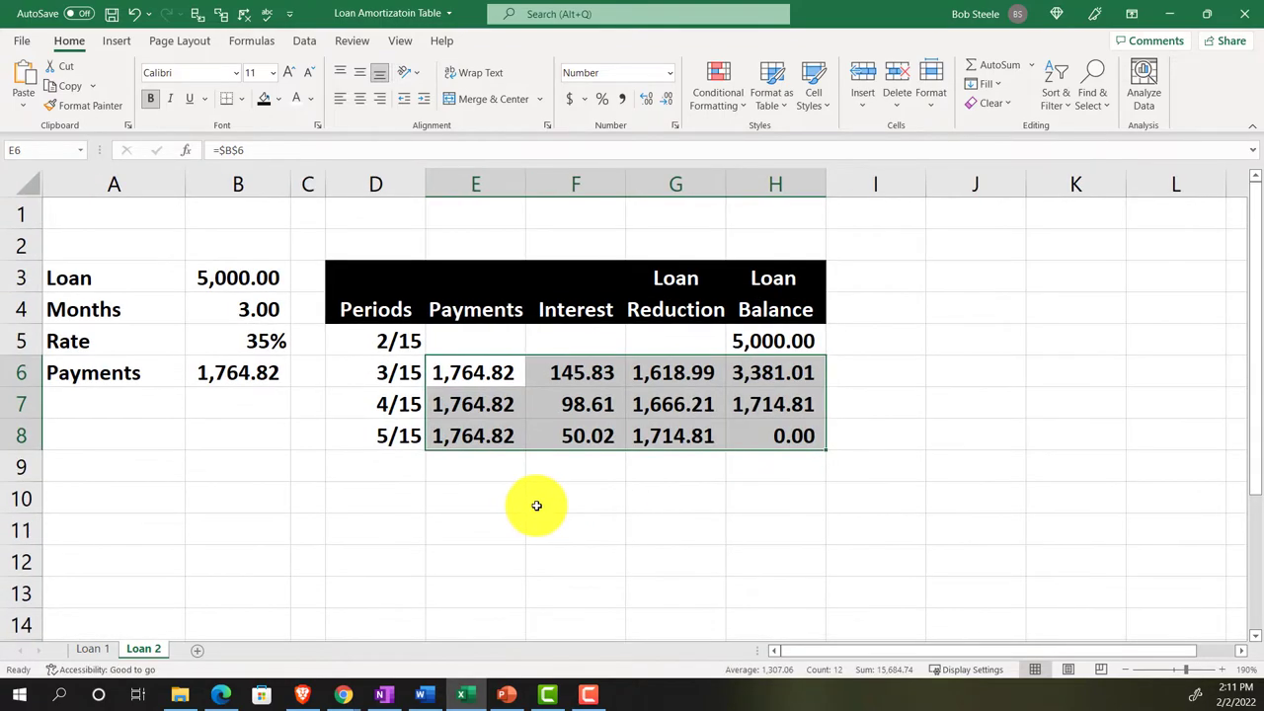
Narrow the blank spacer column C slightly and delete the two empty rows above the loan data
{"action": "left_click_drag", "start_coordinate": [325, 183], "coordinate": [317, 184]}
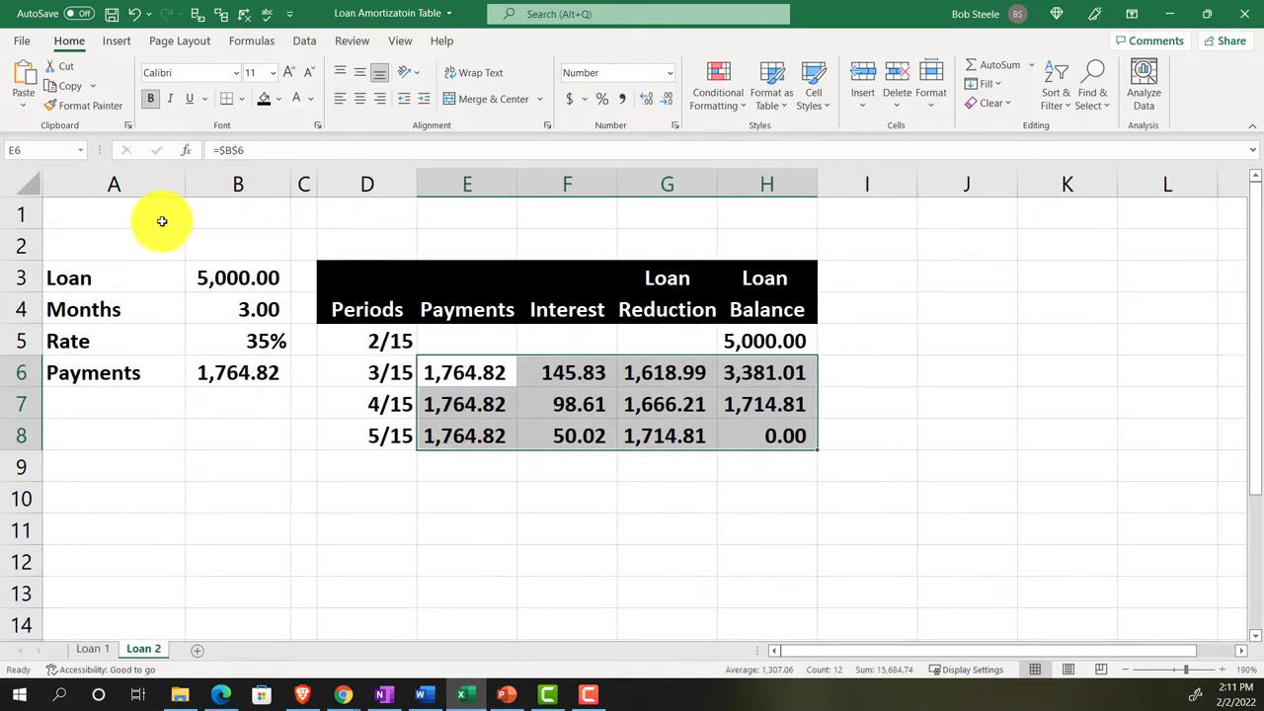
{"action": "left_click_drag", "start_coordinate": [24, 212], "coordinate": [26, 240]}
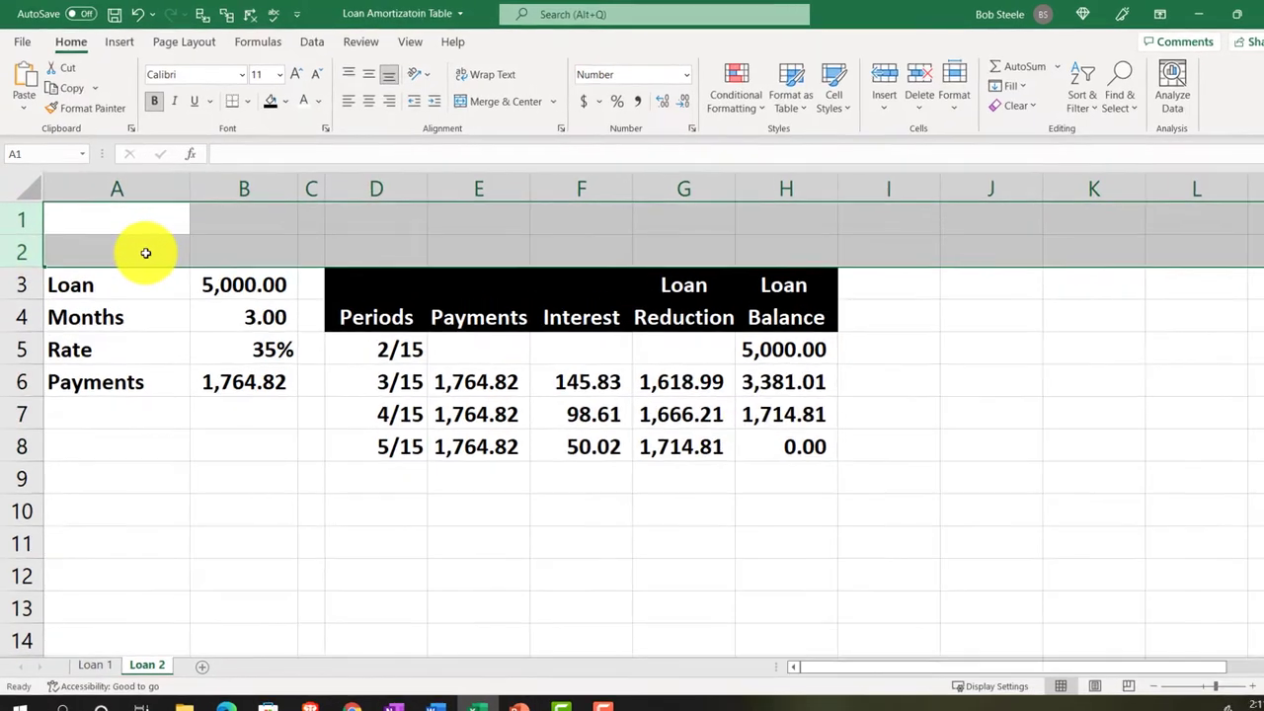
{"action": "right_click", "coordinate": [145, 253]}
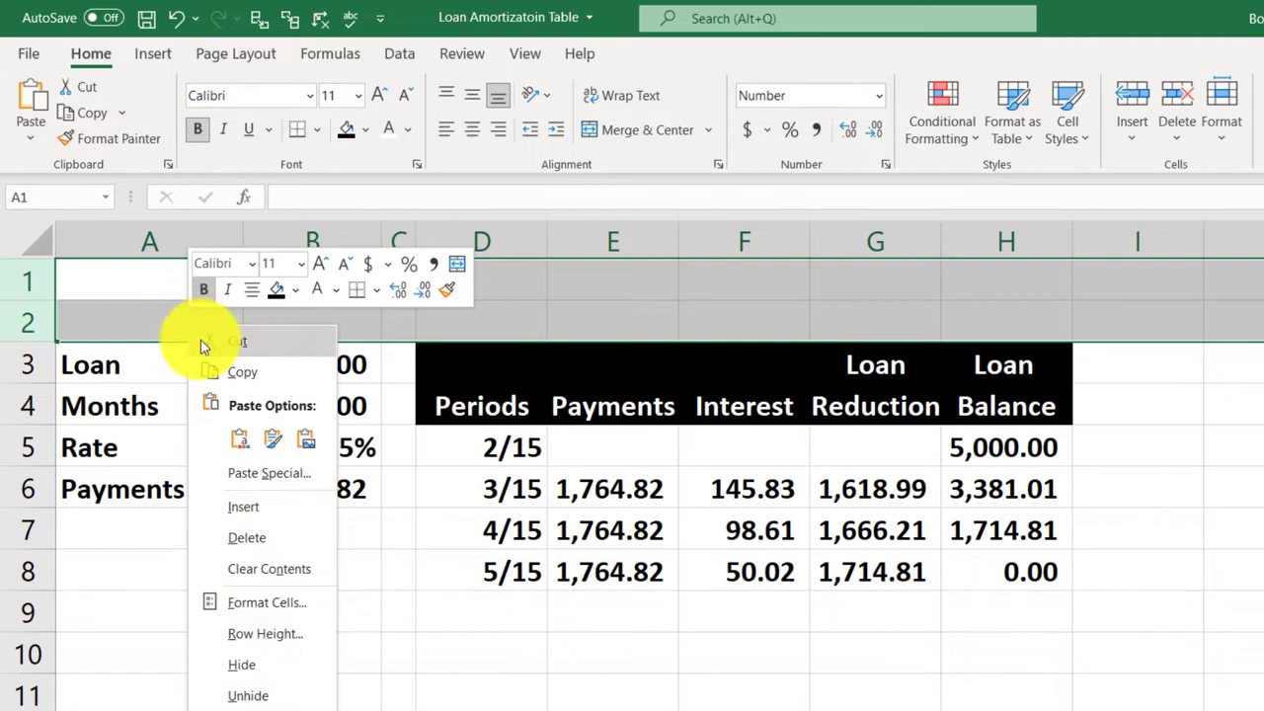
{"action": "left_click", "coordinate": [249, 538]}
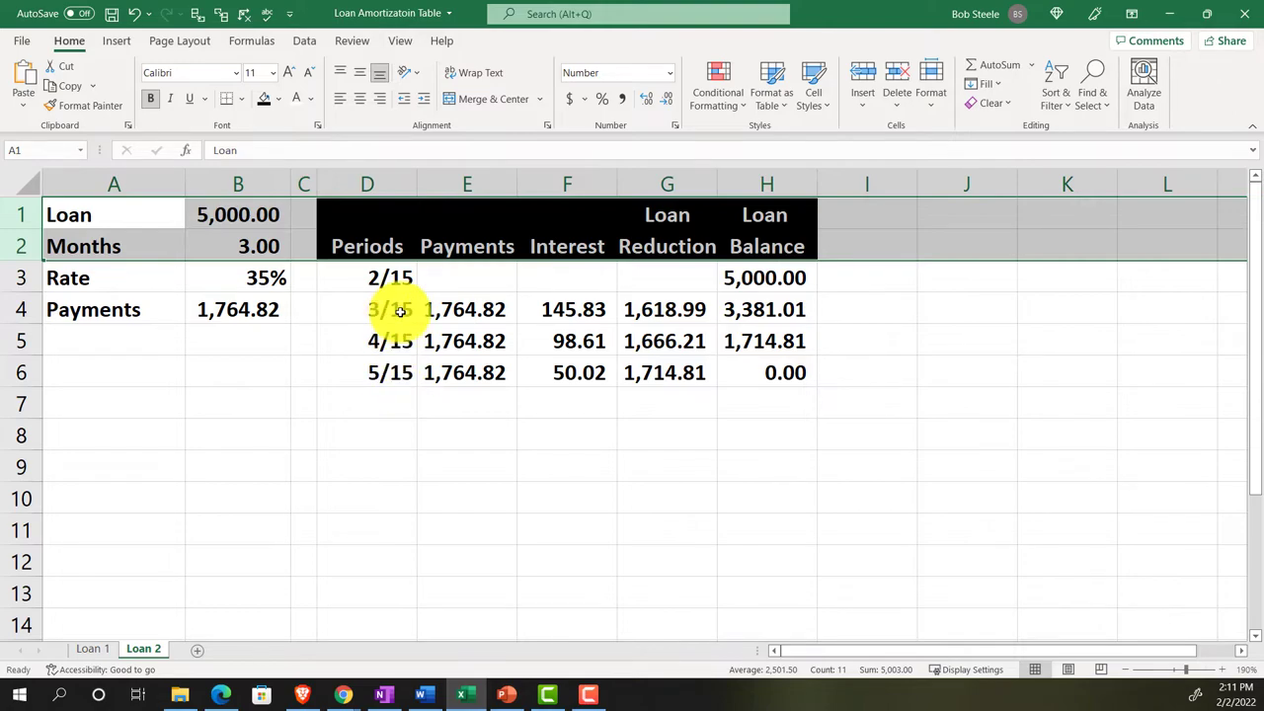
Highlight the 3/15 interest cell F4 with a yellow fill
{"action": "left_click", "coordinate": [563, 314]}
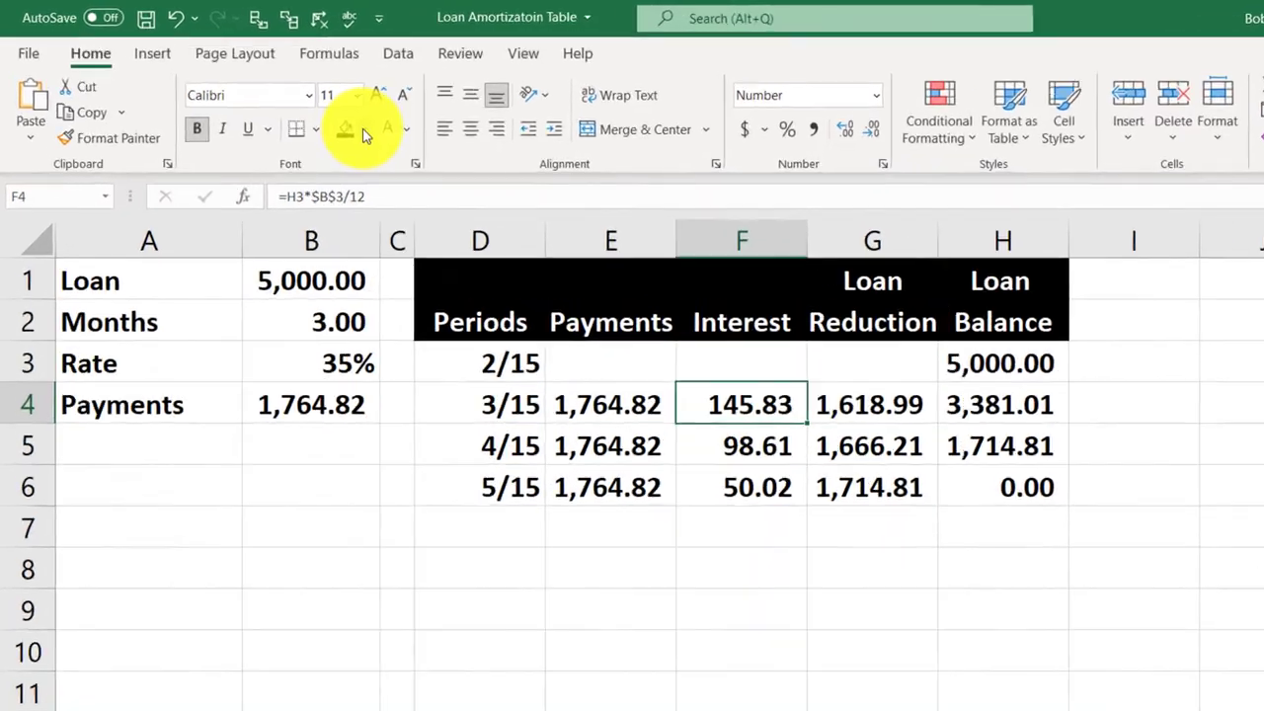
{"action": "left_click", "coordinate": [365, 133]}
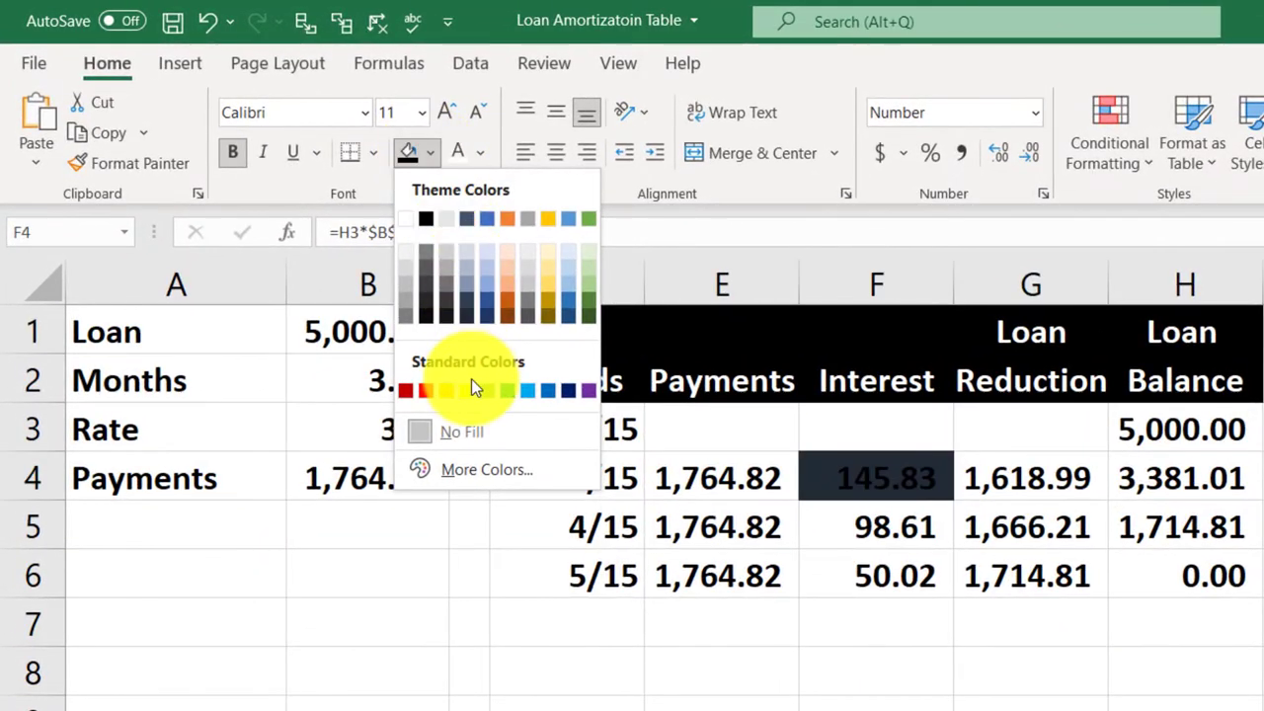
{"action": "left_click", "coordinate": [406, 330]}
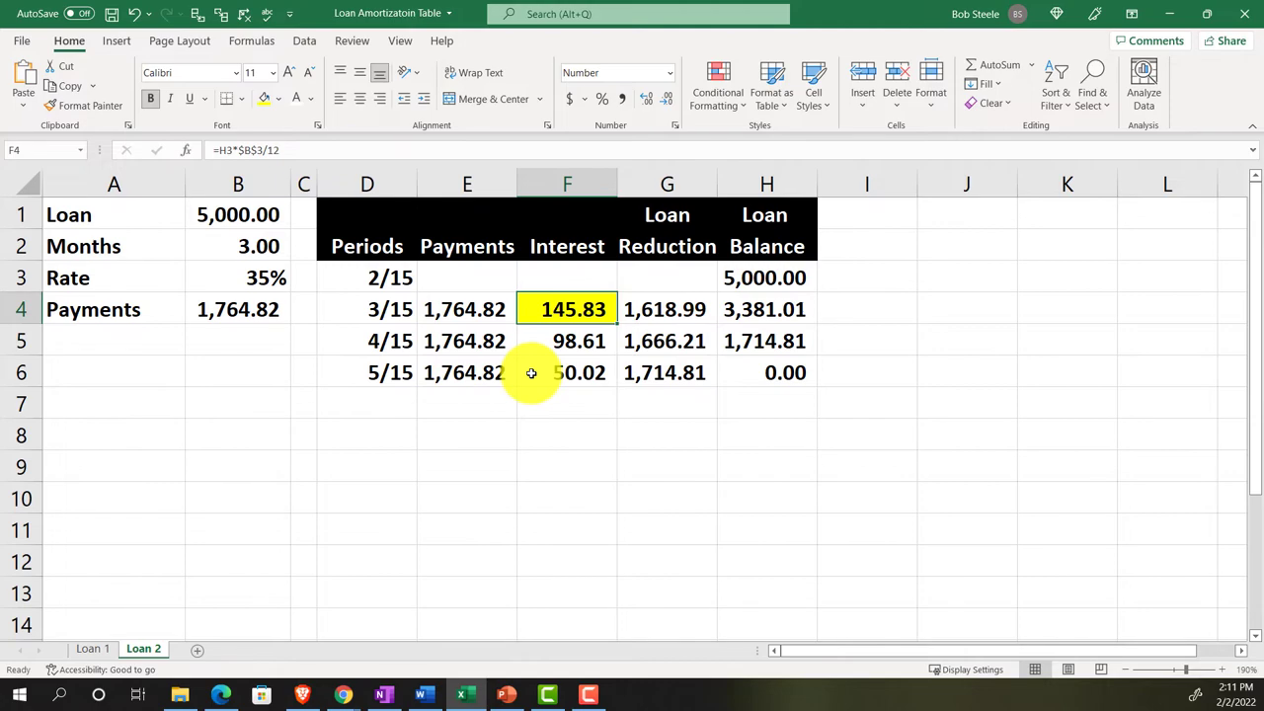
Calculate half of the first month's interest in J4 with the formula =F4/2
{"action": "left_click", "coordinate": [955, 303]}
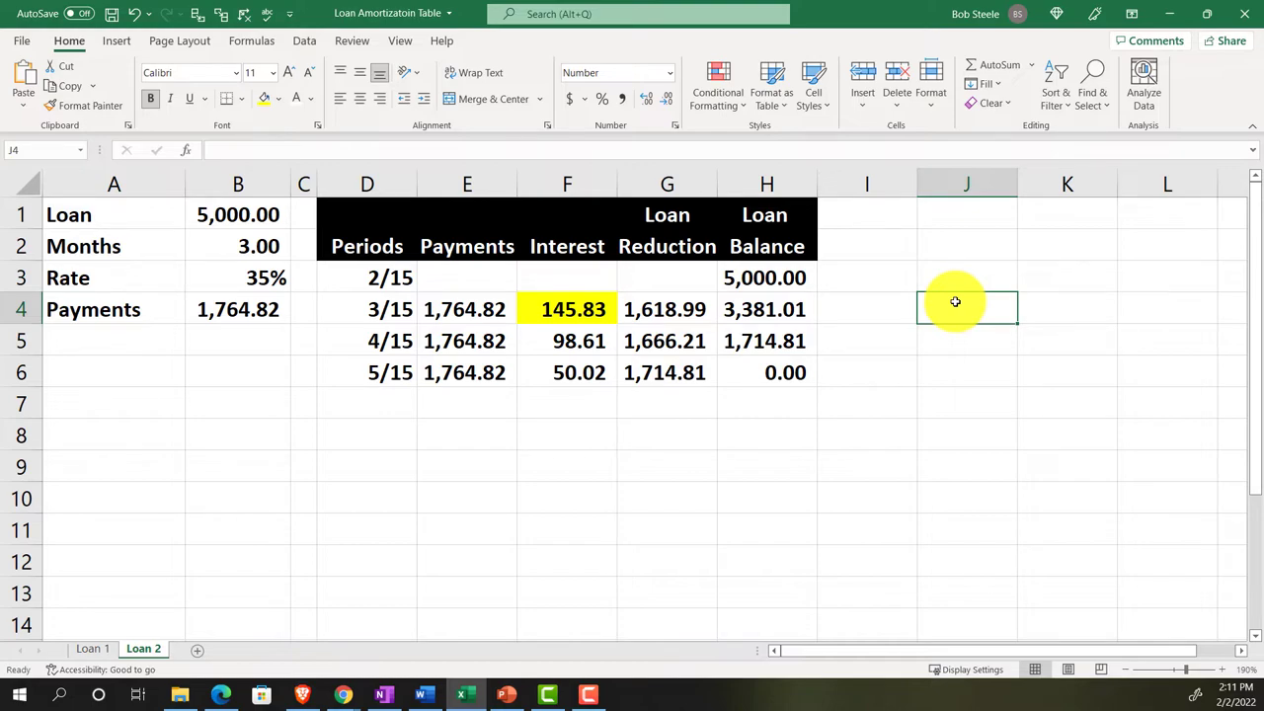
{"action": "type", "text": "="}
{"action": "key", "text": "Left"}
{"action": "key", "text": "Left"}
{"action": "key", "text": "Left"}
{"action": "key", "text": "Left"}
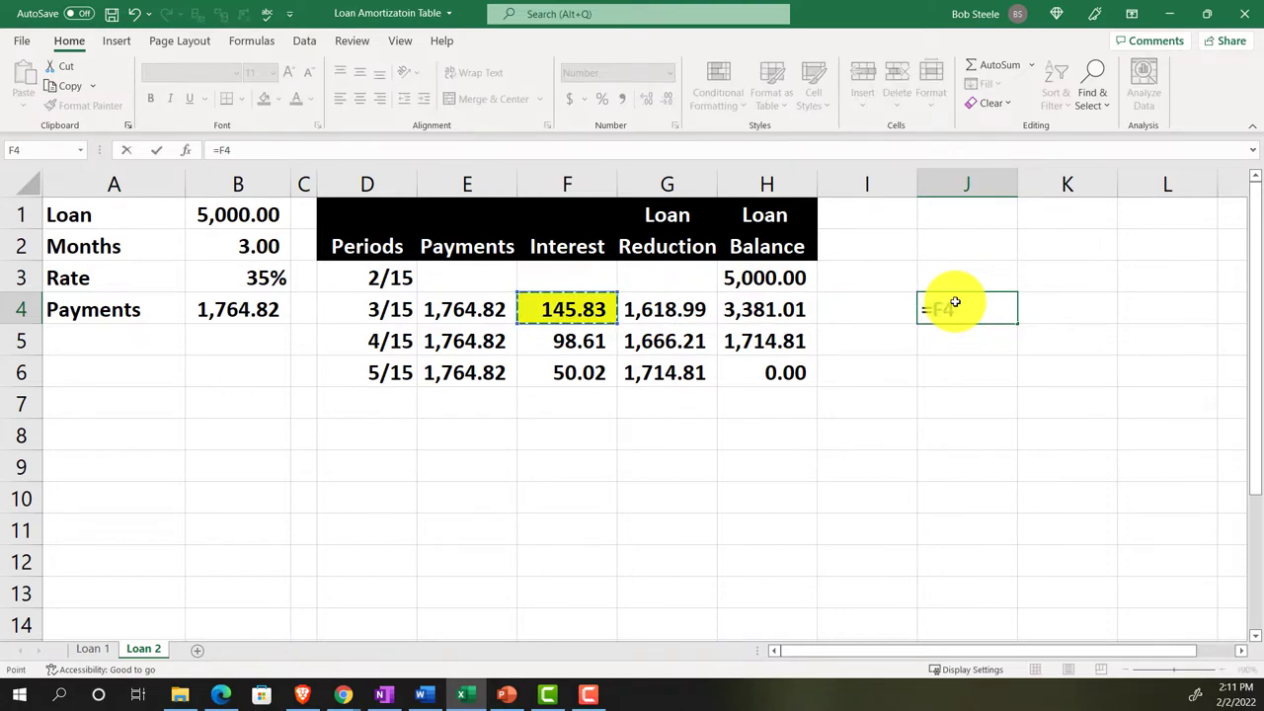
{"action": "type", "text": "/2"}
{"action": "key", "text": "Return"}
{"action": "left_click", "coordinate": [956, 306]}
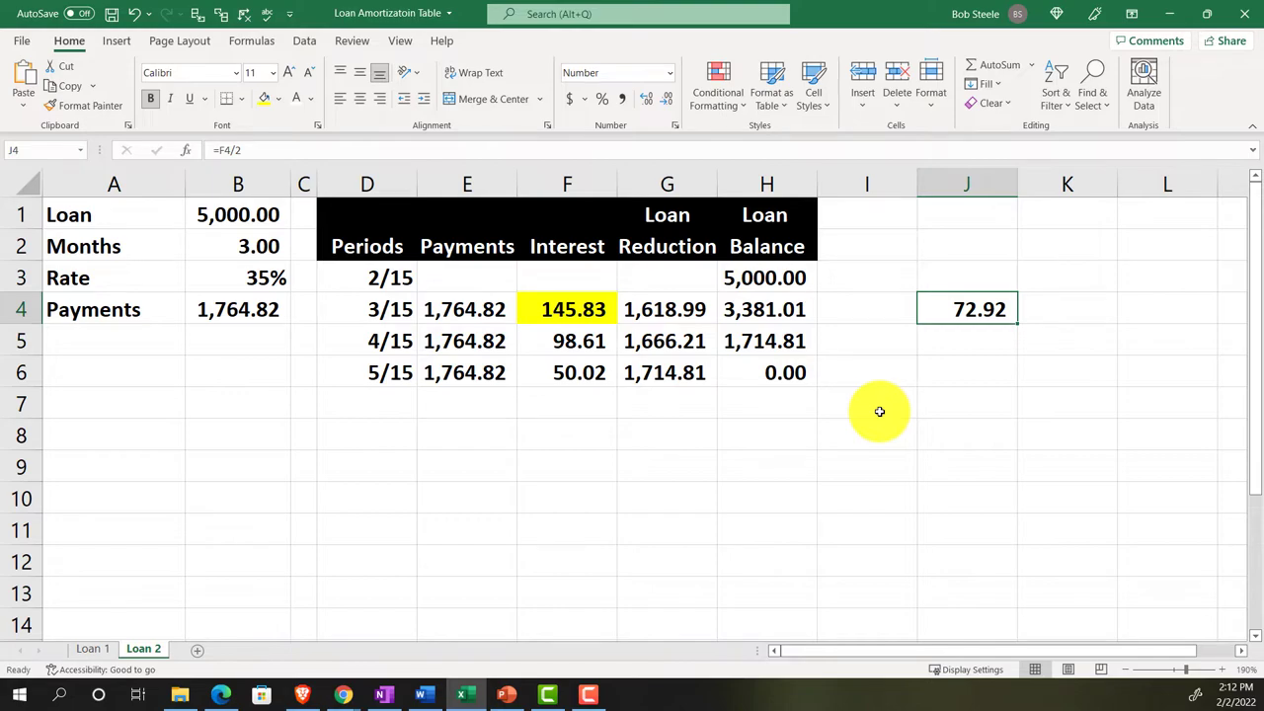
{"action": "left_click", "coordinate": [798, 282]}
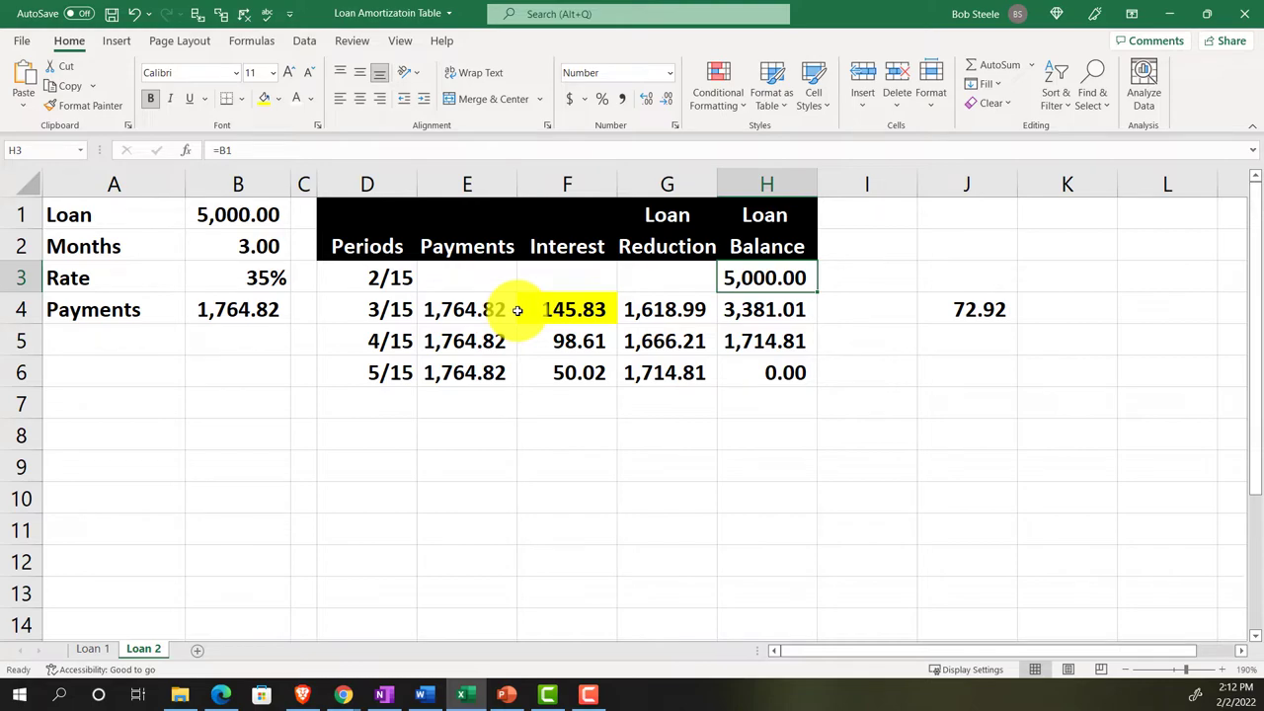
{"action": "left_click", "coordinate": [938, 303]}
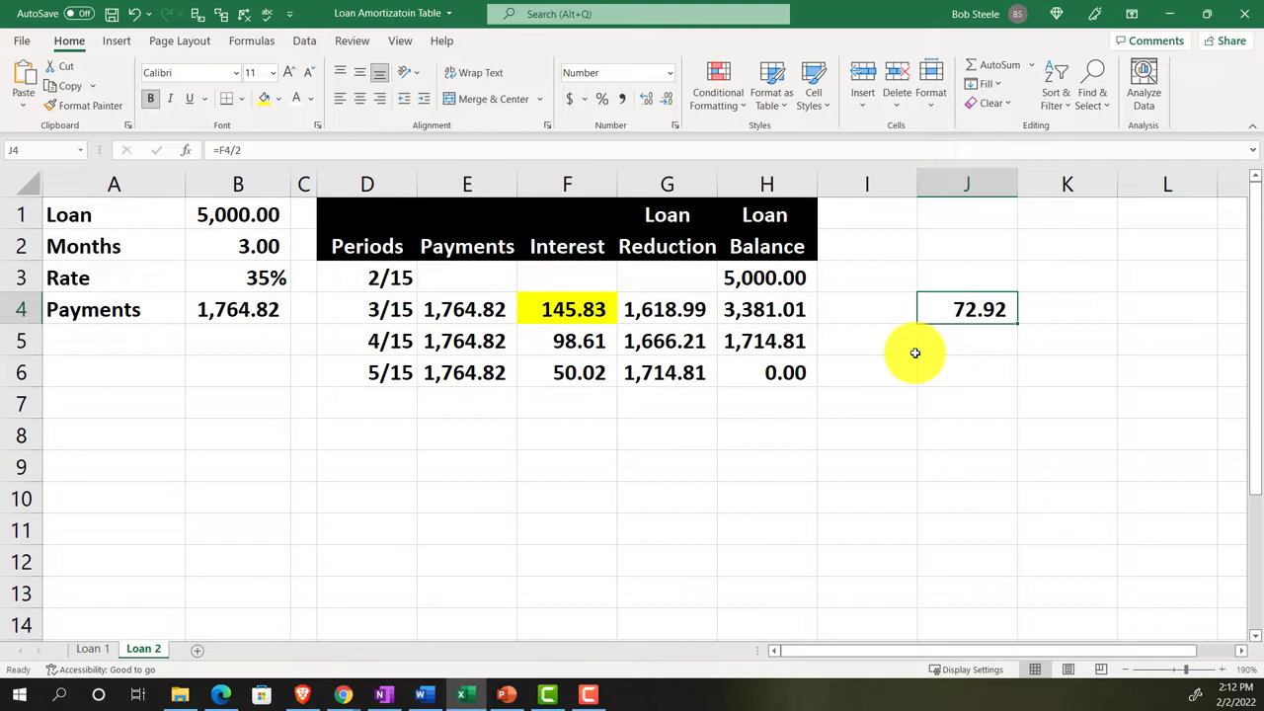
Switch to the QuickBooks browser window and review the loan payable accounts on the February 28, 2022 balance sheet
{"action": "left_click", "coordinate": [343, 695]}
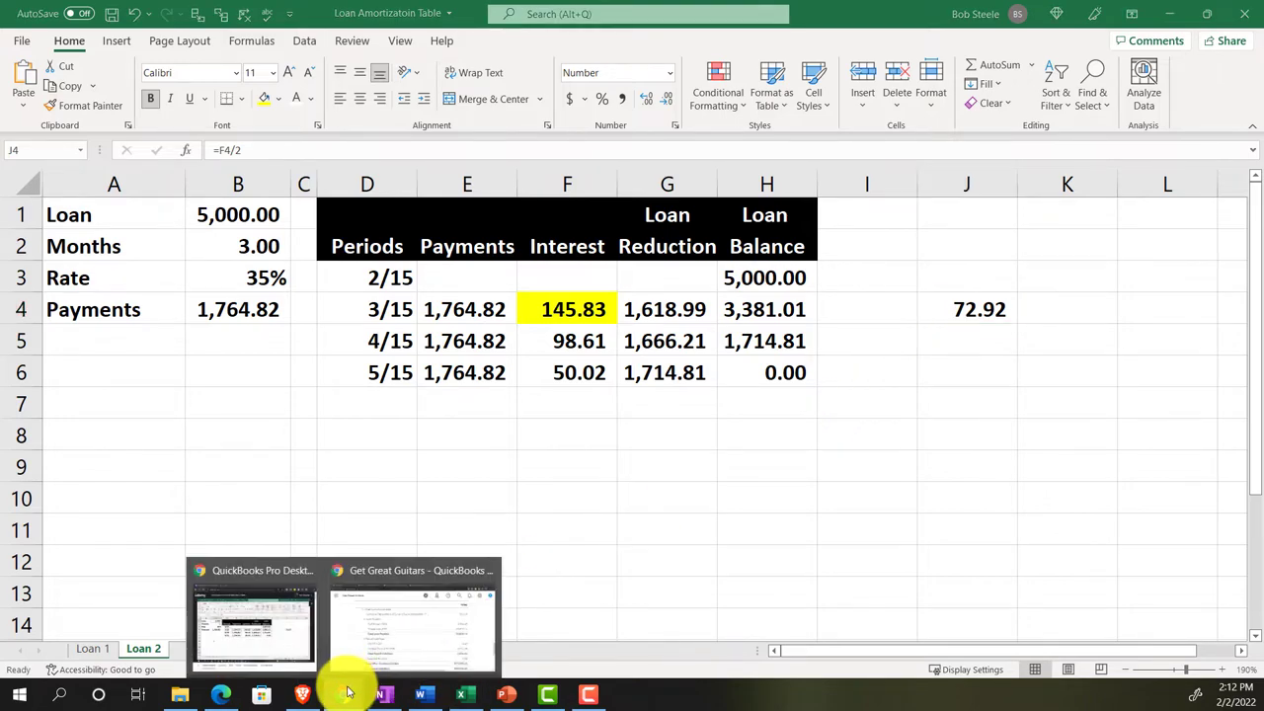
{"action": "left_click", "coordinate": [382, 617]}
{"action": "scroll", "coordinate": [326, 434], "scroll_direction": "up", "scroll_amount": 2}
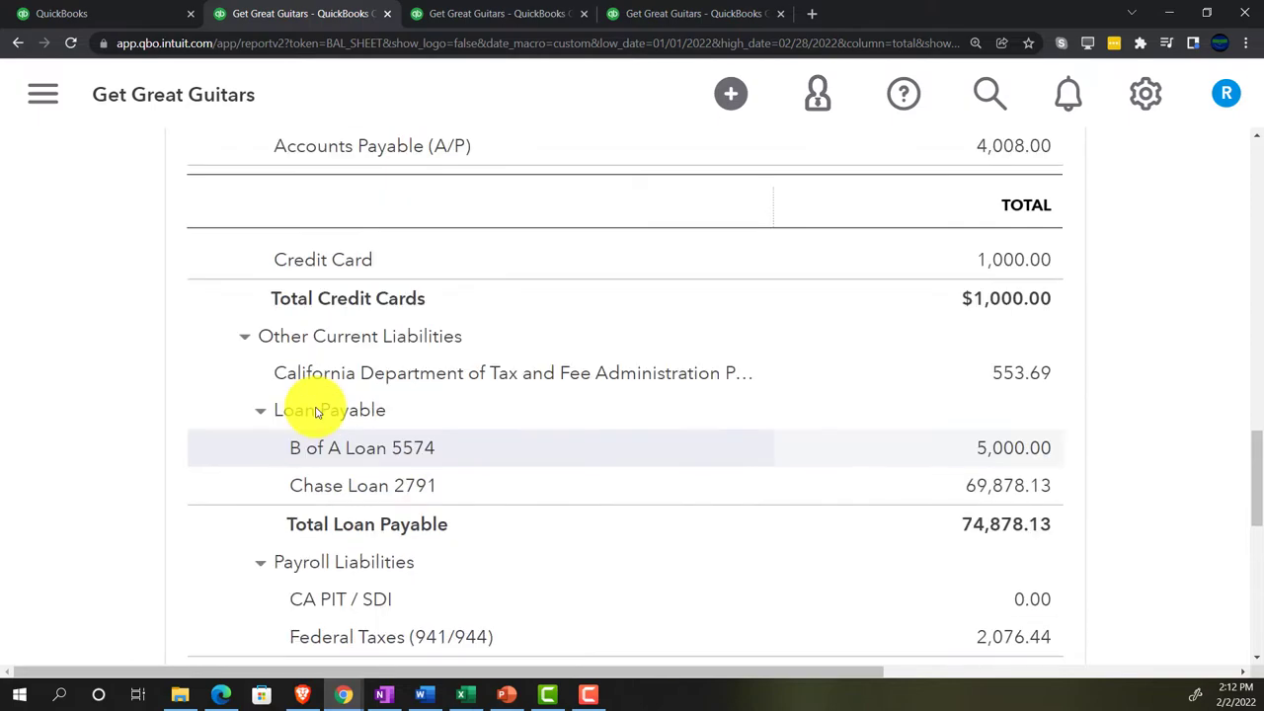
{"action": "scroll", "coordinate": [316, 415], "scroll_direction": "up", "scroll_amount": 15}
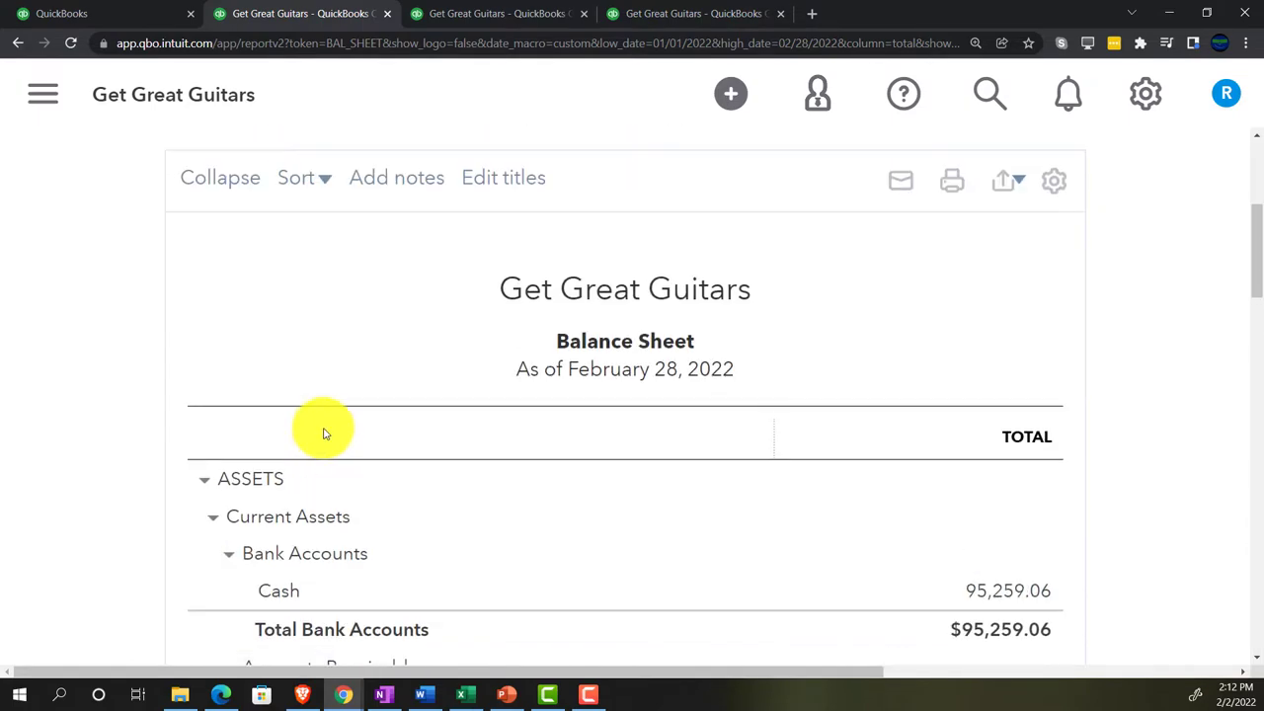
Go to the QuickBooks home page, reduce the page zoom, and look over the new transaction types, including the journal entry form
{"action": "left_click", "coordinate": [146, 12]}
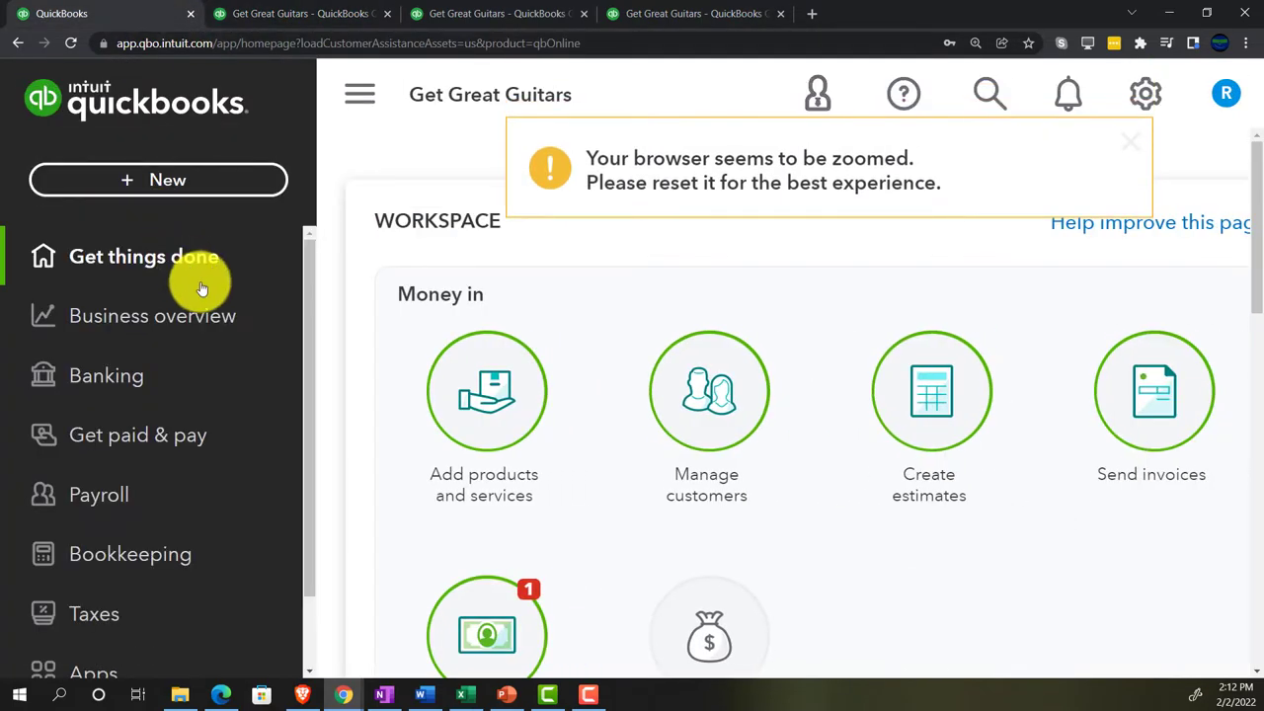
{"action": "key", "text": "ctrl+minus"}
{"action": "key", "text": "ctrl+minus"}
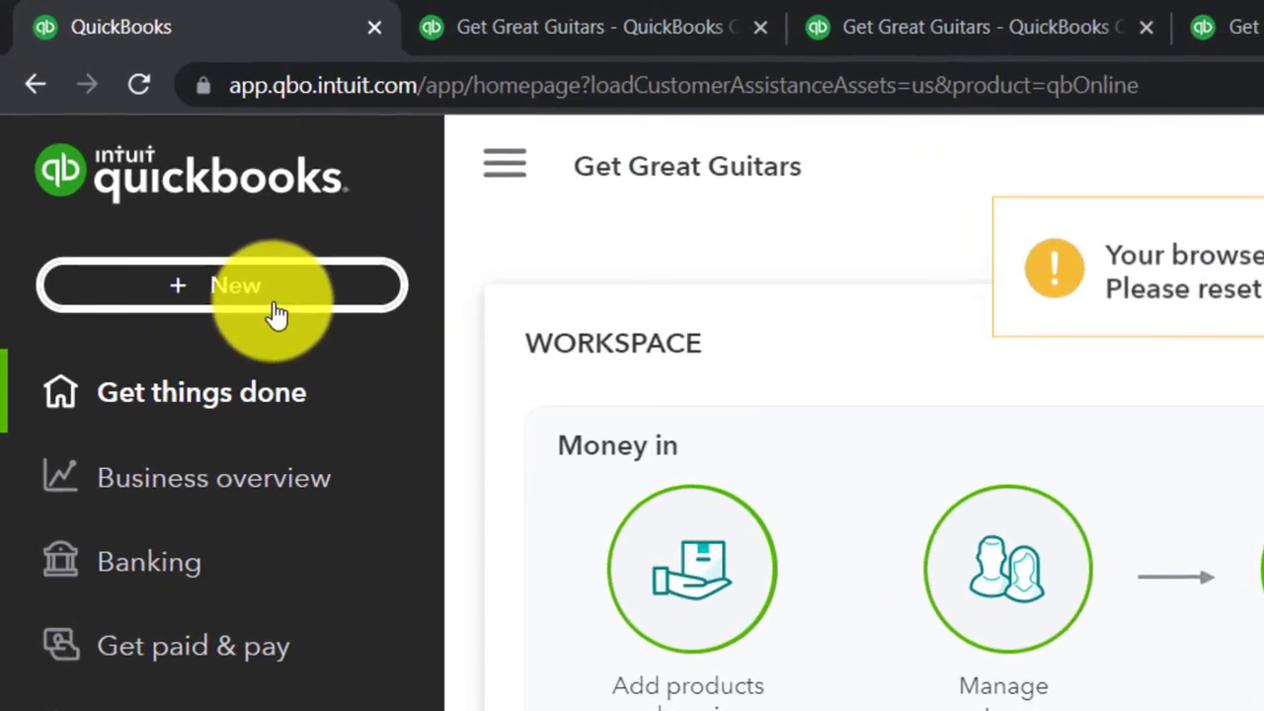
{"action": "left_click", "coordinate": [180, 196]}
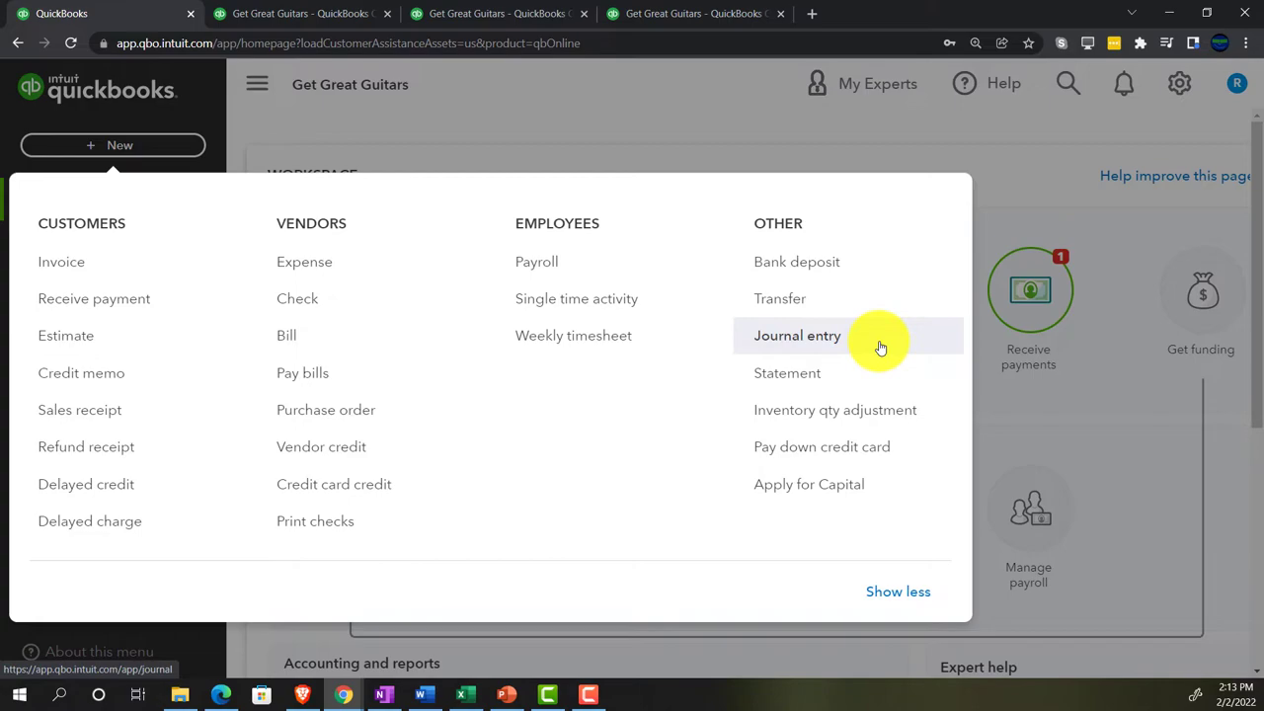
{"action": "left_click", "coordinate": [254, 112]}
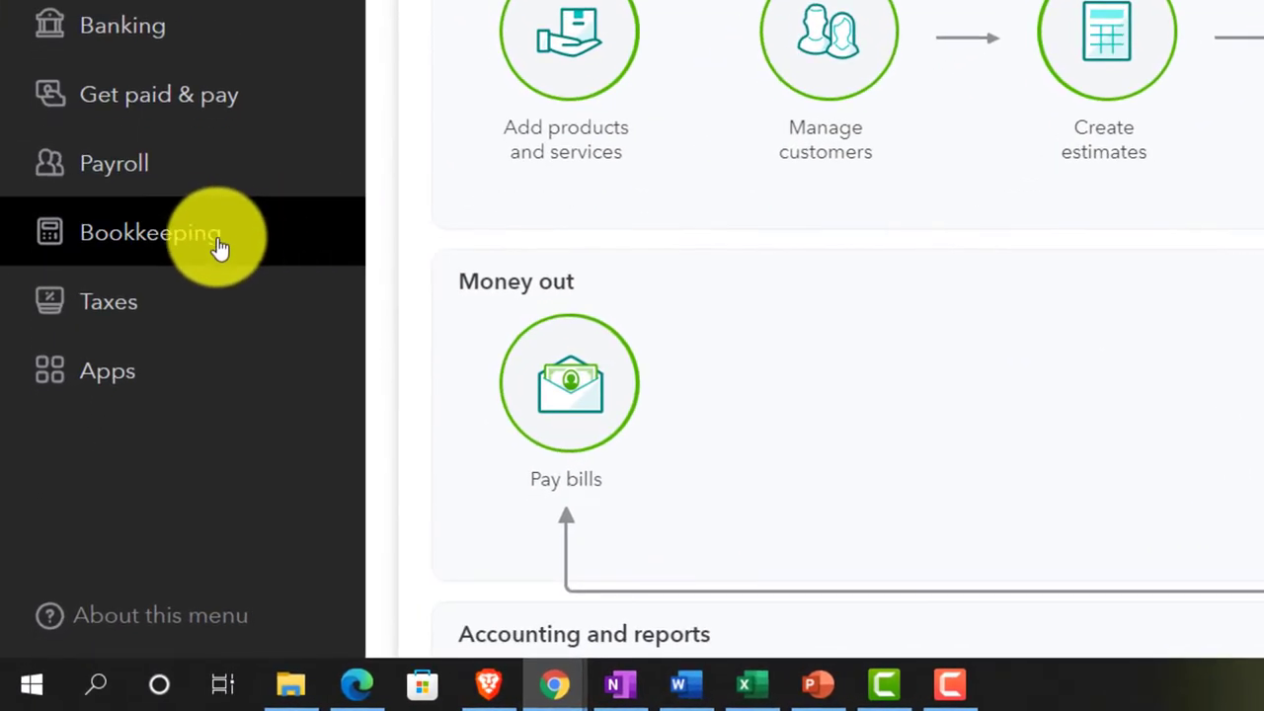
Open the chart of accounts, collapse the side navigation and dismiss the bookkeeping promotion above the account list
{"action": "mouse_move", "coordinate": [198, 243]}
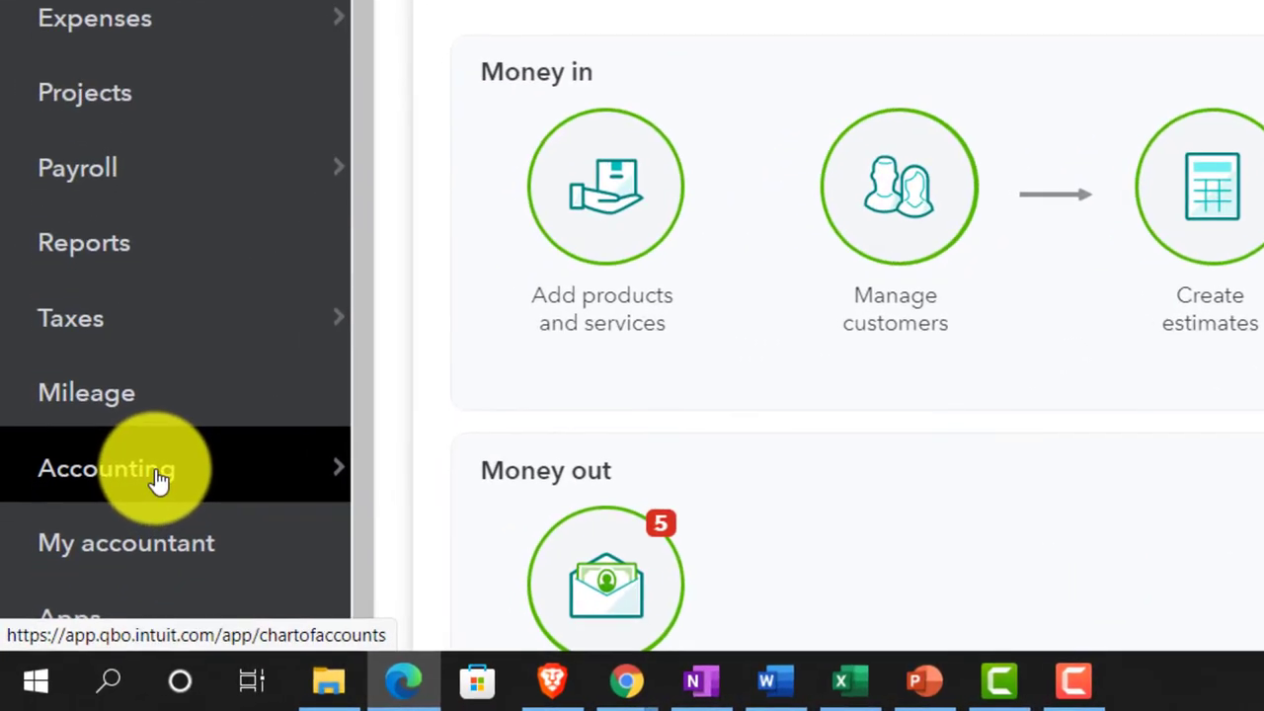
{"action": "left_click", "coordinate": [158, 479]}
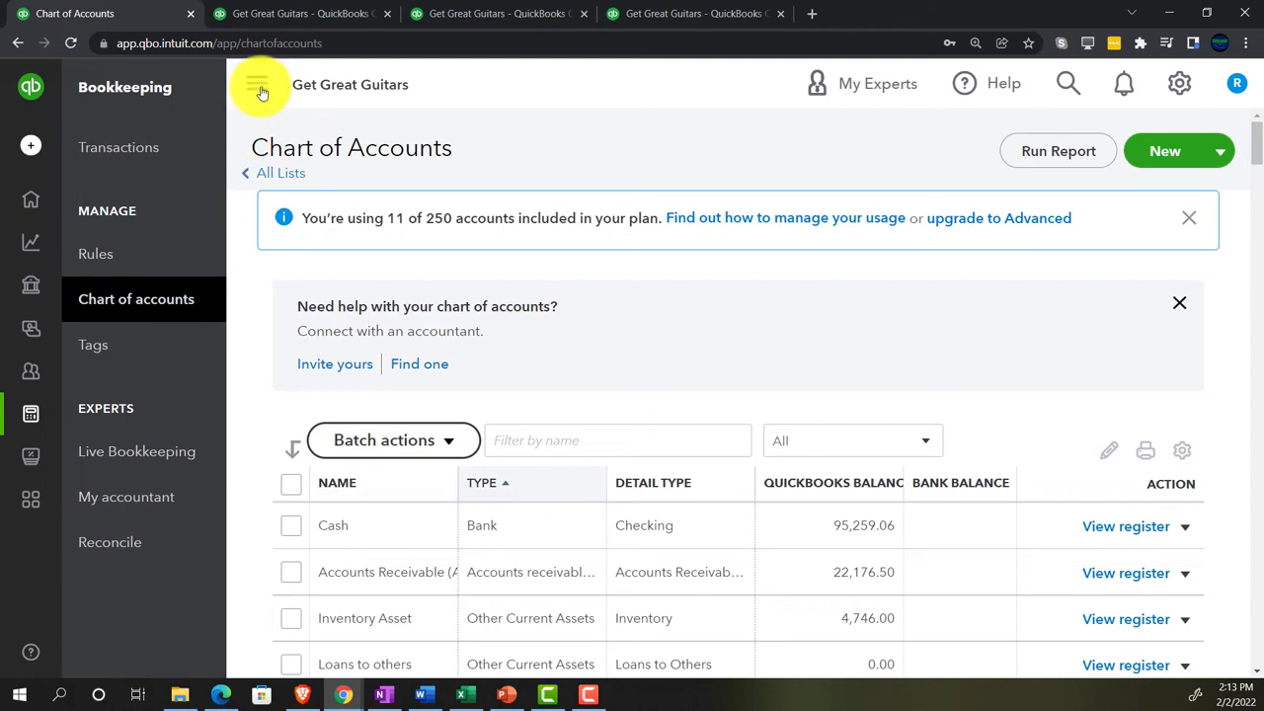
{"action": "left_click", "coordinate": [269, 54]}
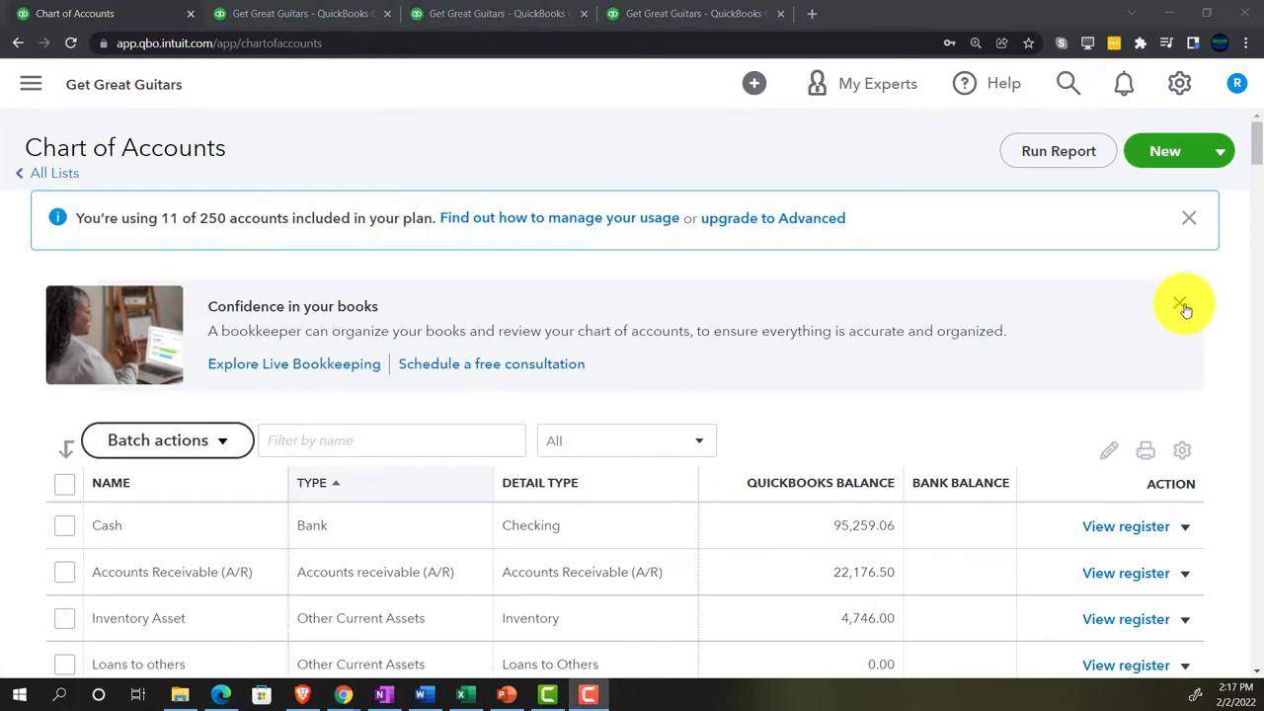
{"action": "left_click", "coordinate": [1181, 305]}
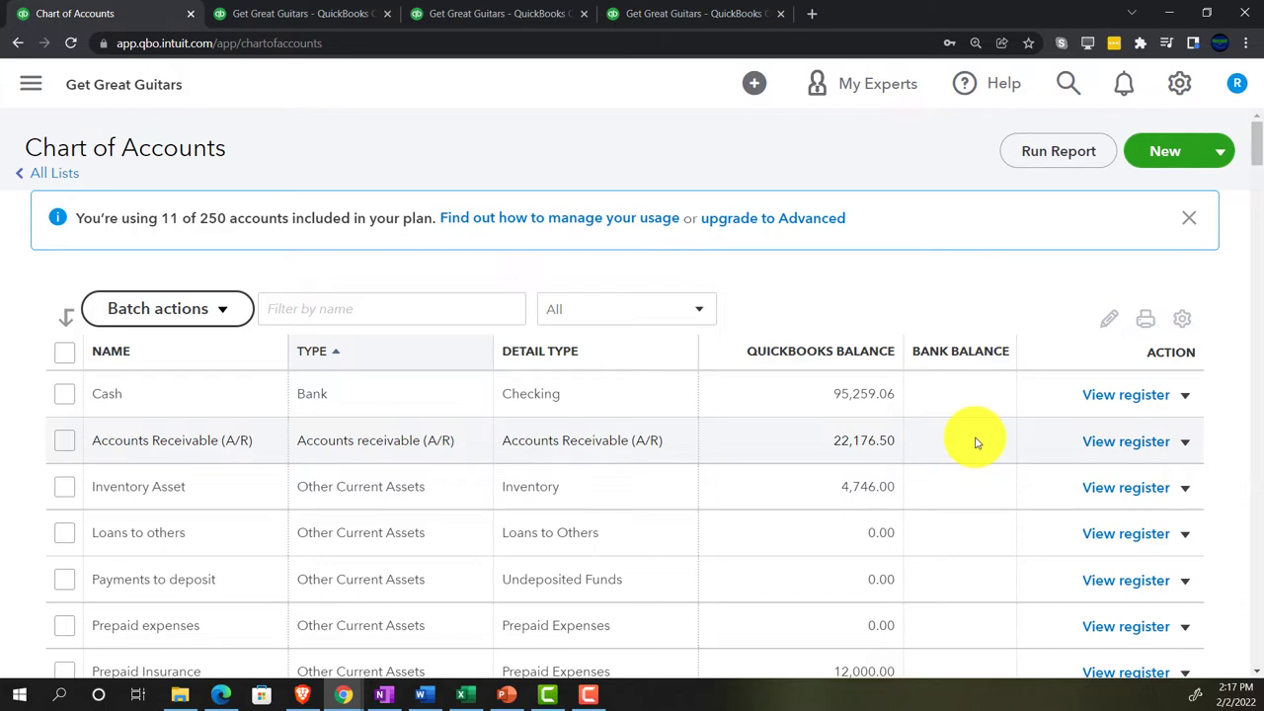
Look through the chart of accounts from assets to cost of goods sold, and return to the loan payable liability accounts
{"action": "scroll", "coordinate": [976, 442], "scroll_direction": "down", "scroll_amount": 1}
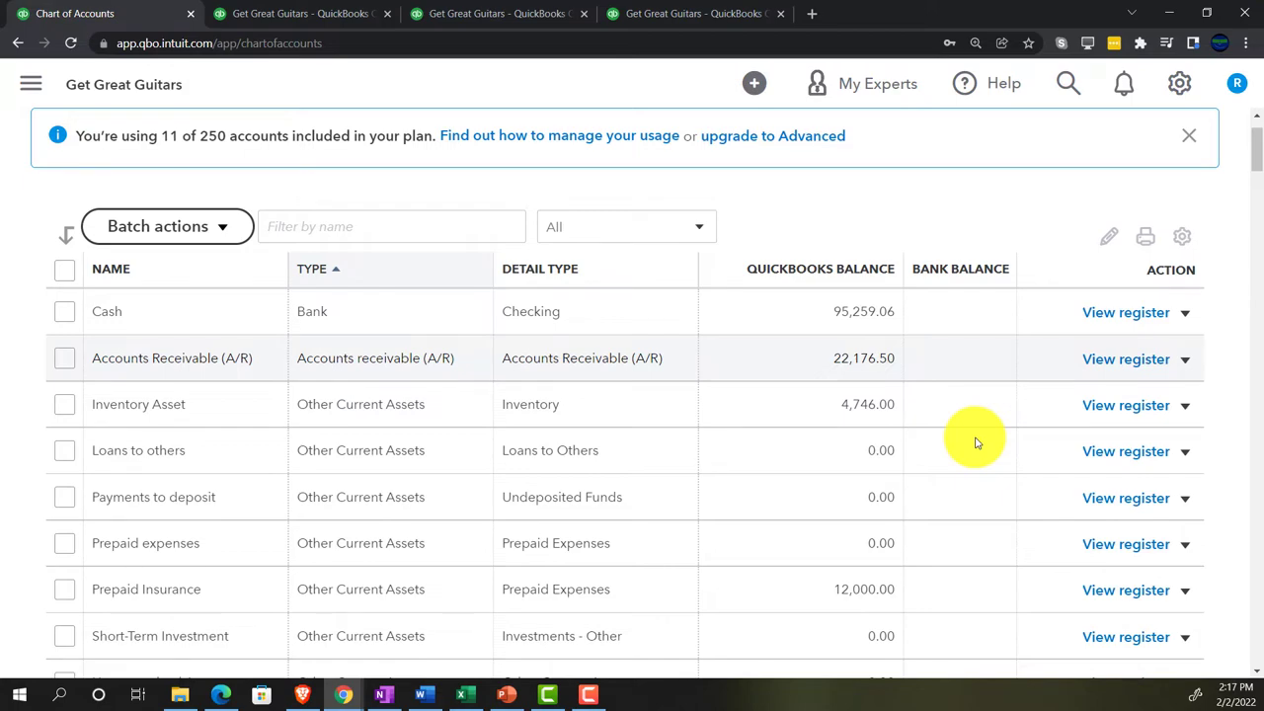
{"action": "scroll", "coordinate": [976, 442], "scroll_direction": "down", "scroll_amount": 3}
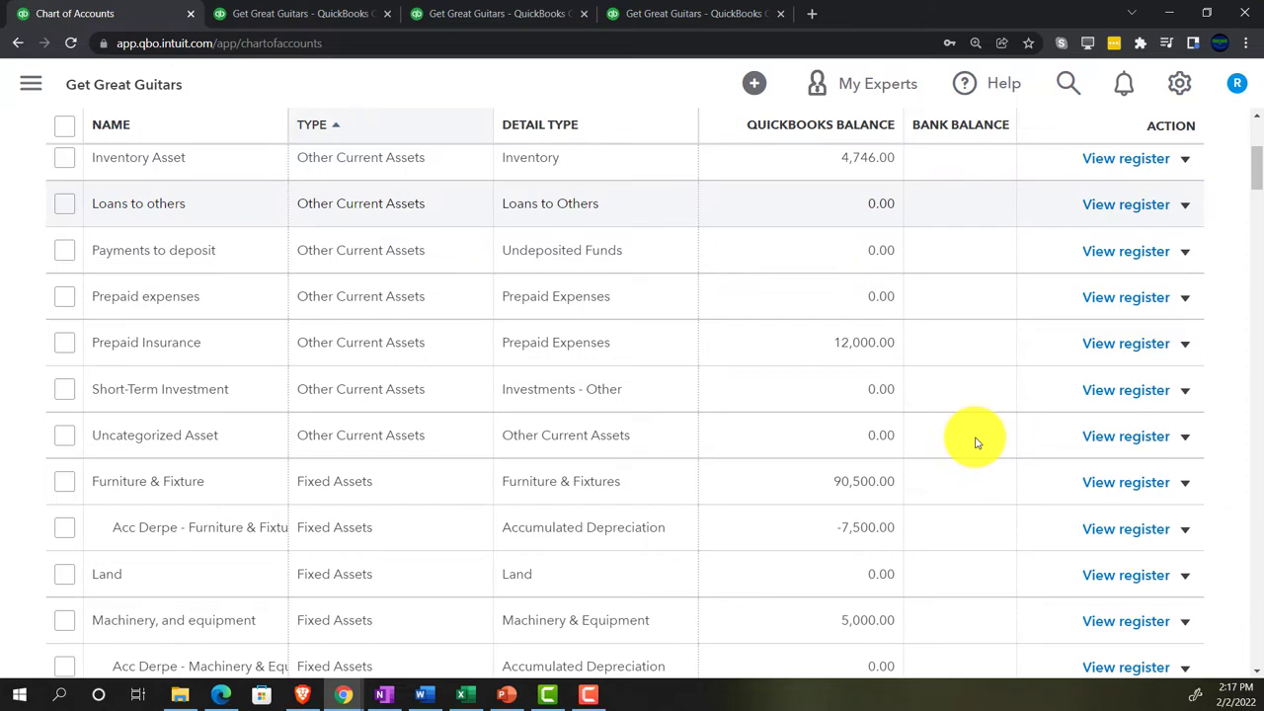
{"action": "scroll", "coordinate": [975, 442], "scroll_direction": "down", "scroll_amount": 3}
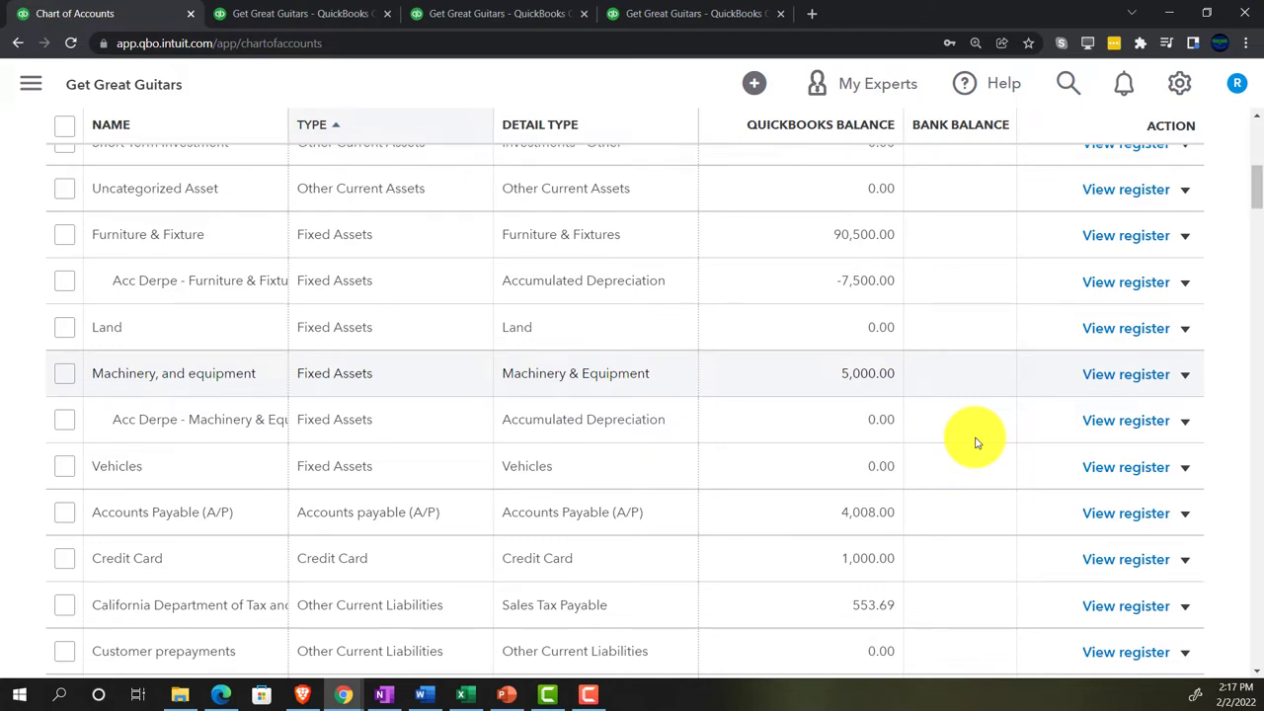
{"action": "scroll", "coordinate": [976, 443], "scroll_direction": "down", "scroll_amount": 3}
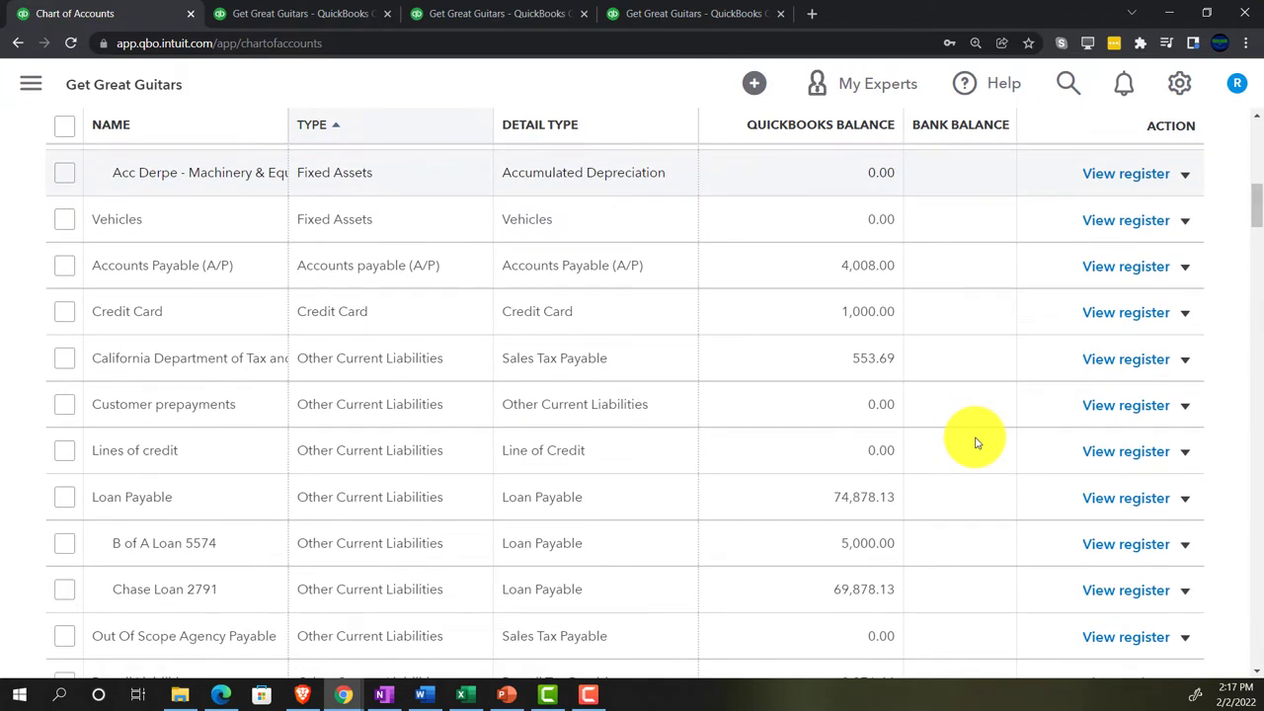
{"action": "scroll", "coordinate": [976, 442], "scroll_direction": "down", "scroll_amount": 18}
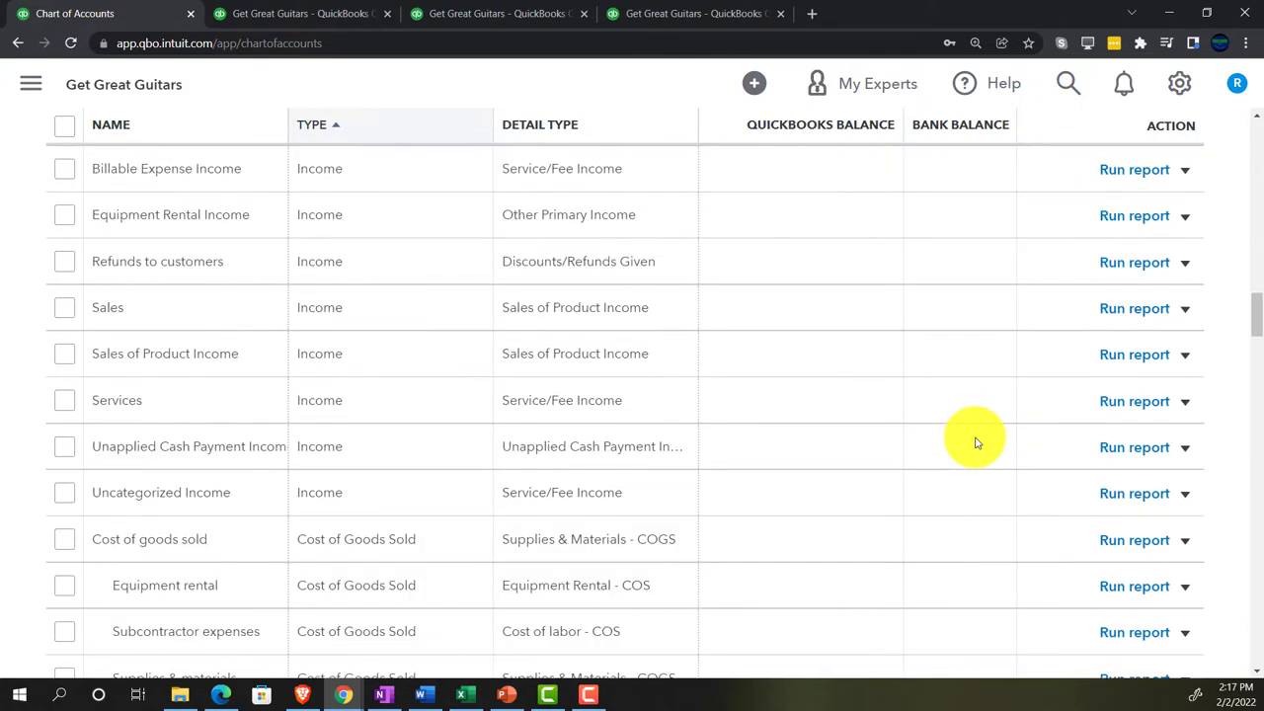
{"action": "scroll", "coordinate": [976, 442], "scroll_direction": "down", "scroll_amount": 1}
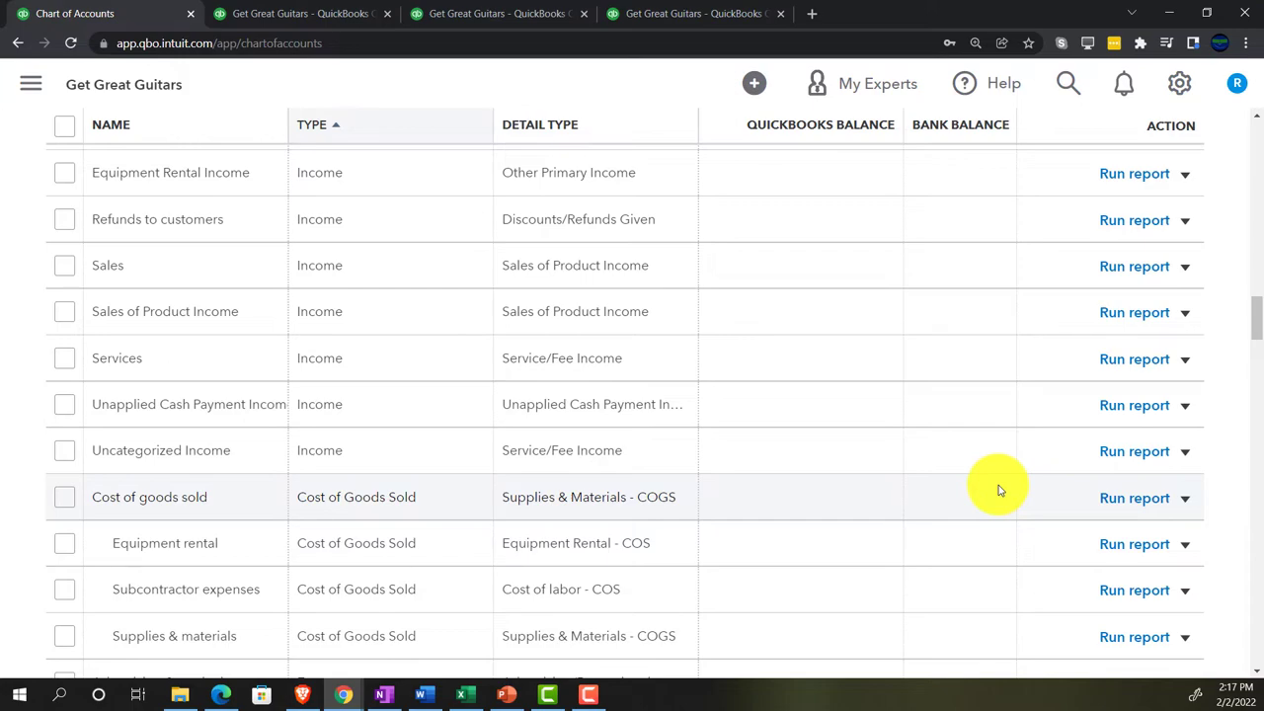
{"action": "scroll", "coordinate": [999, 489], "scroll_direction": "up", "scroll_amount": 12}
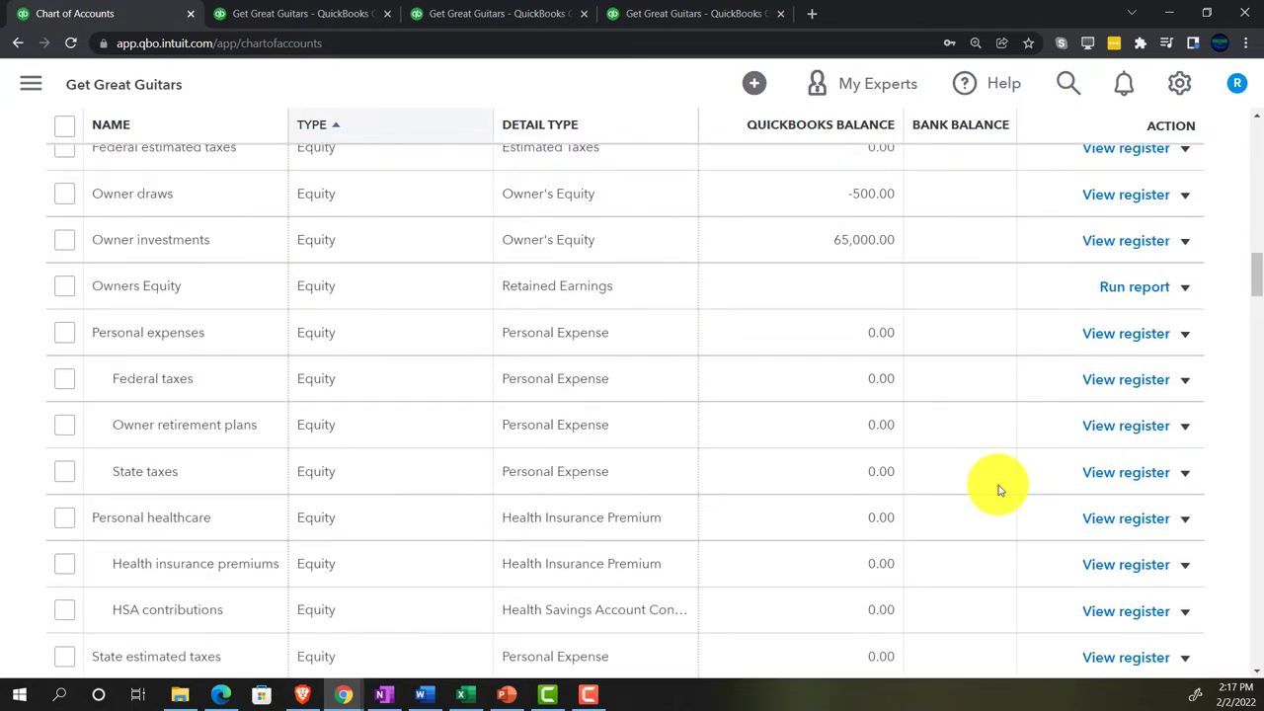
{"action": "scroll", "coordinate": [999, 490], "scroll_direction": "up", "scroll_amount": 4}
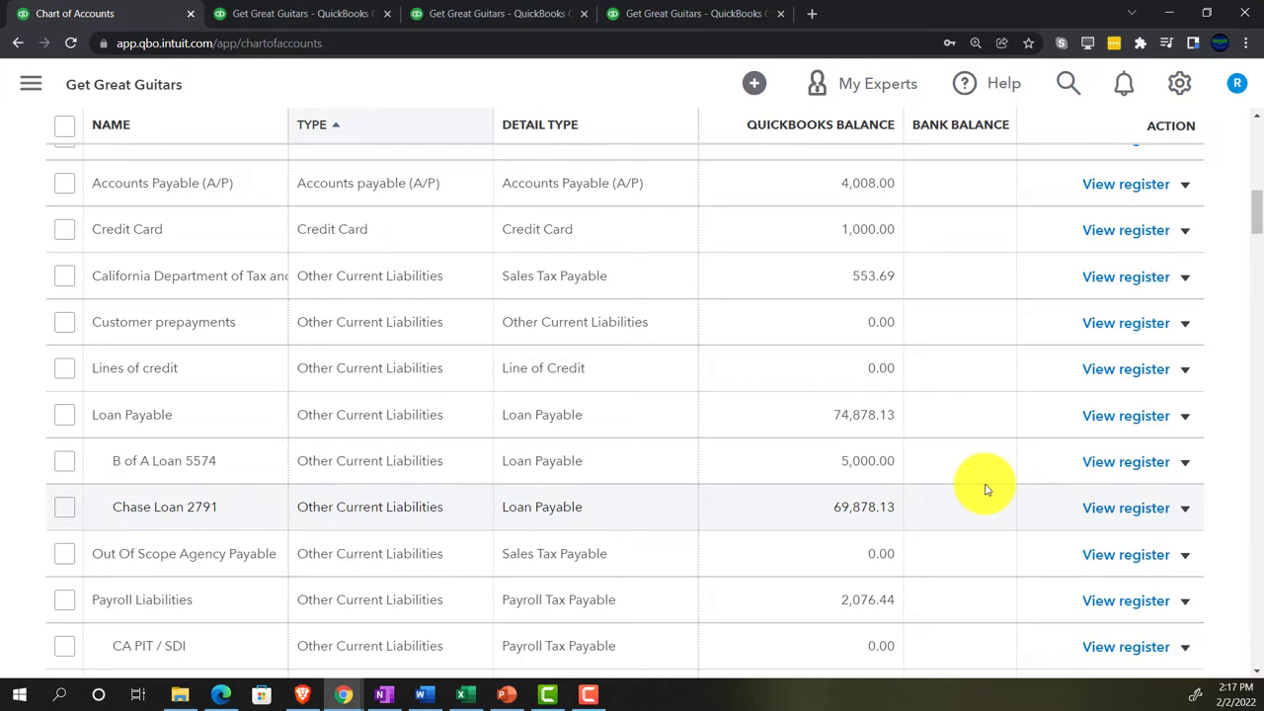
Duplicate the chart of accounts browser tab and switch the company file to Accountant view
{"action": "right_click", "coordinate": [148, 16]}
{"action": "left_click", "coordinate": [183, 132]}
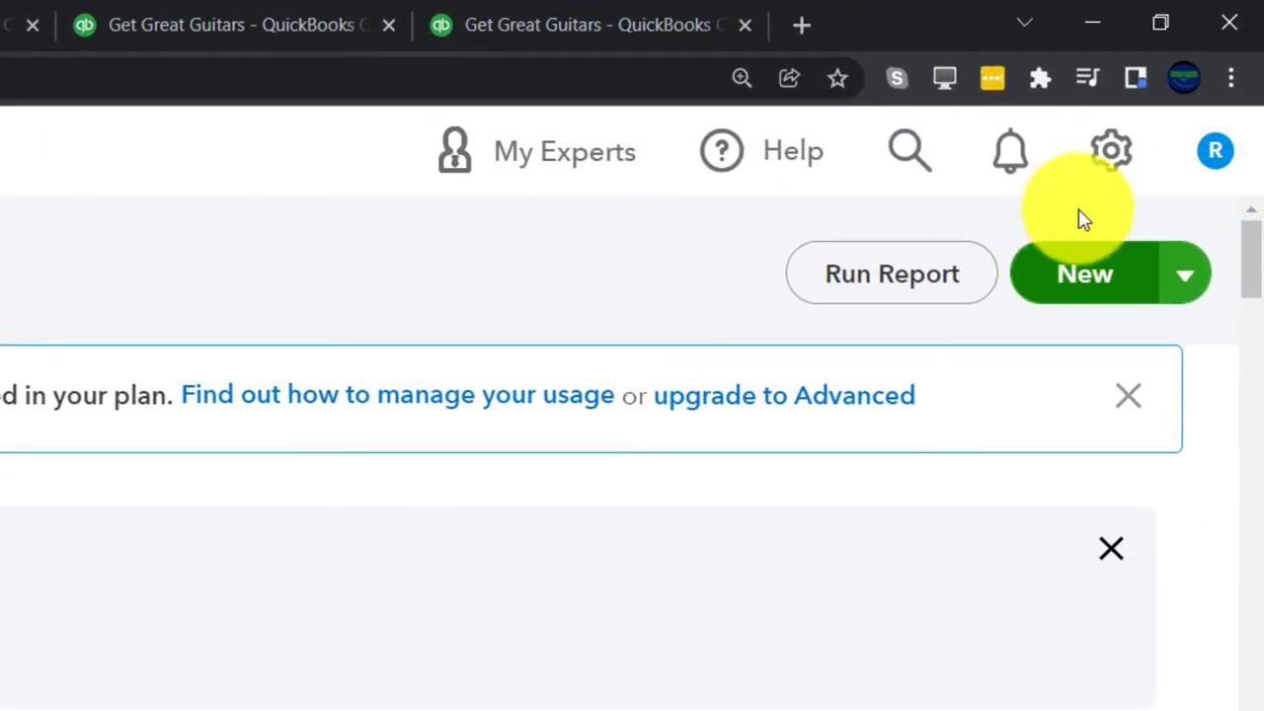
{"action": "left_click", "coordinate": [1116, 148]}
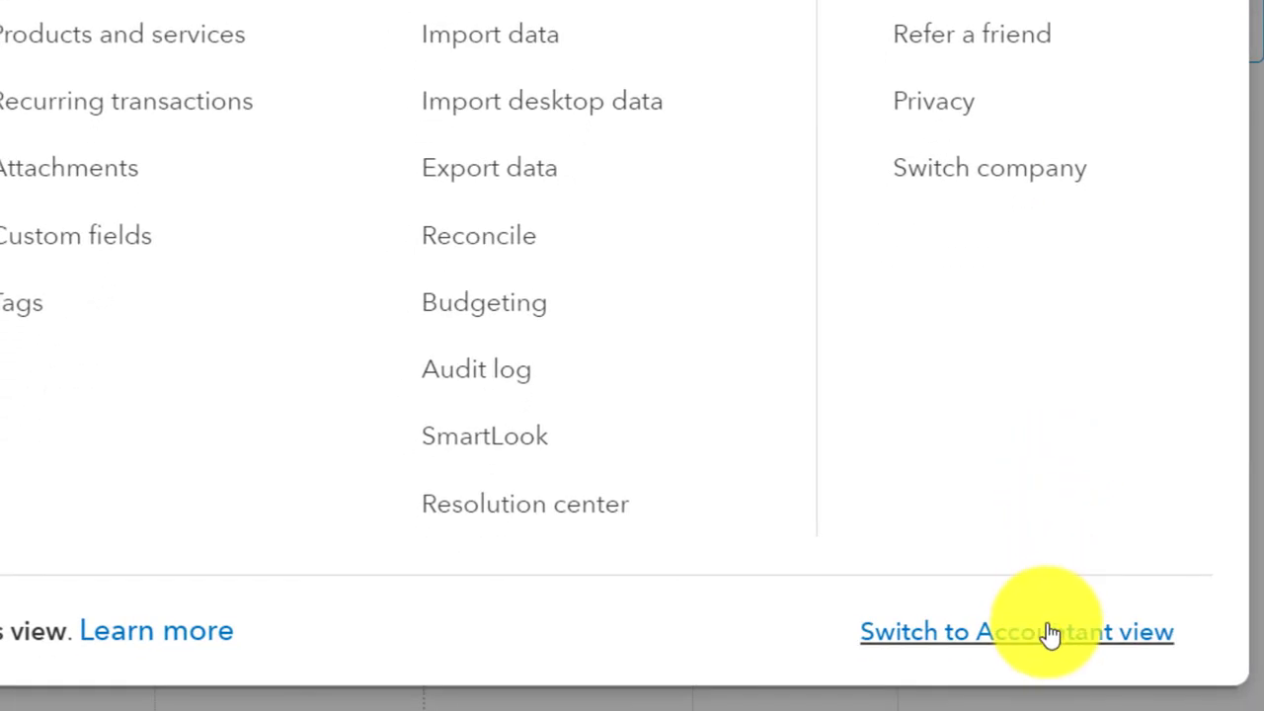
{"action": "left_click", "coordinate": [1047, 635]}
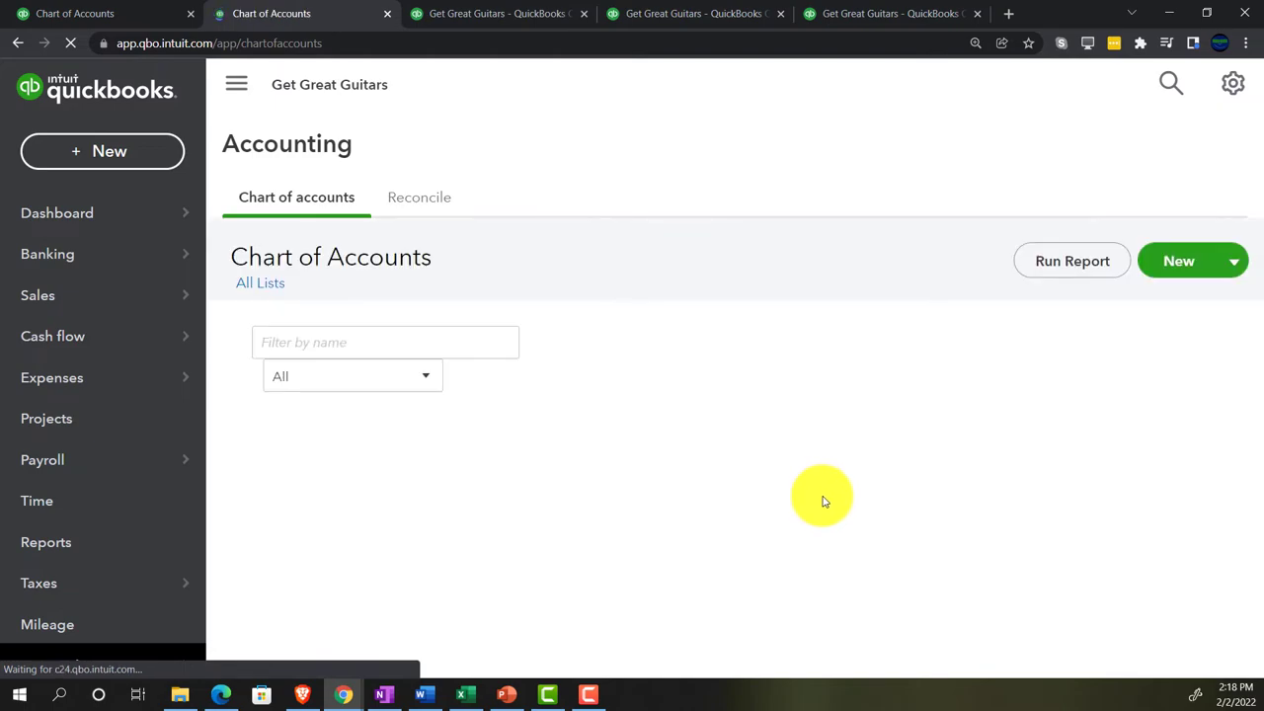
Collapse the side navigation and dismiss the Accountant view notice, the account usage notice and the bookkeeping promotion
{"action": "left_click", "coordinate": [238, 89]}
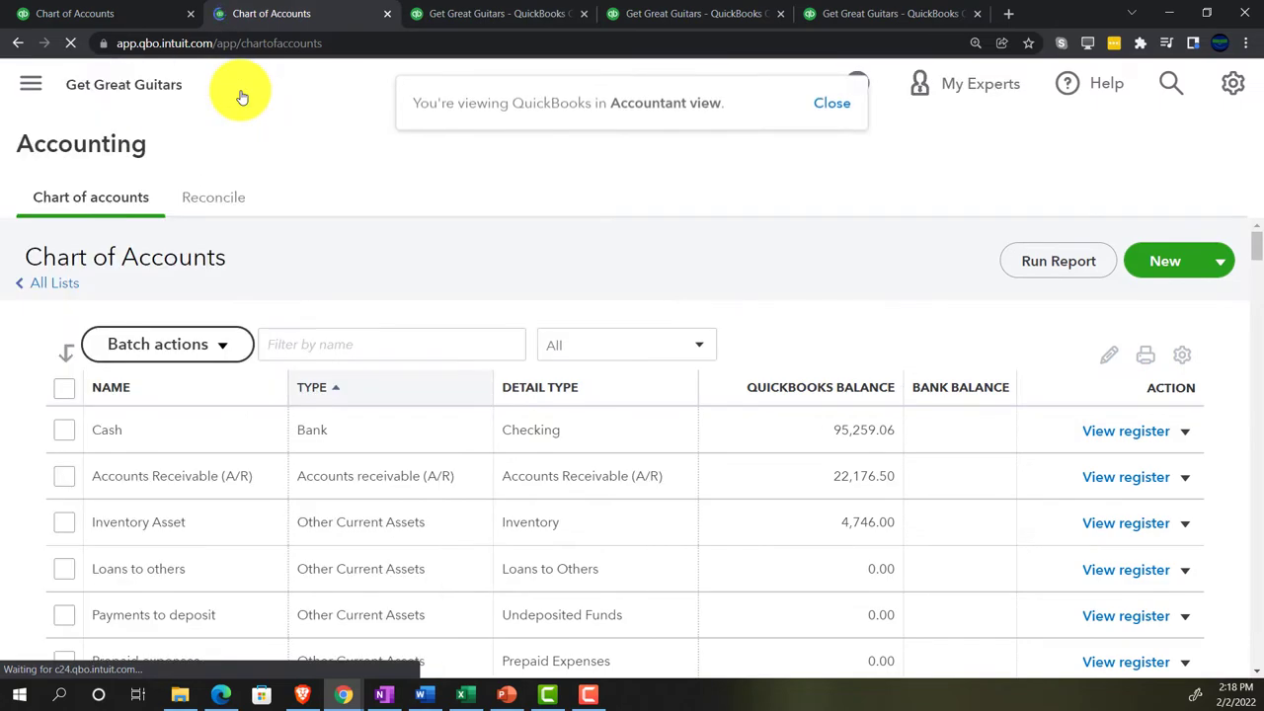
{"action": "left_click", "coordinate": [827, 105]}
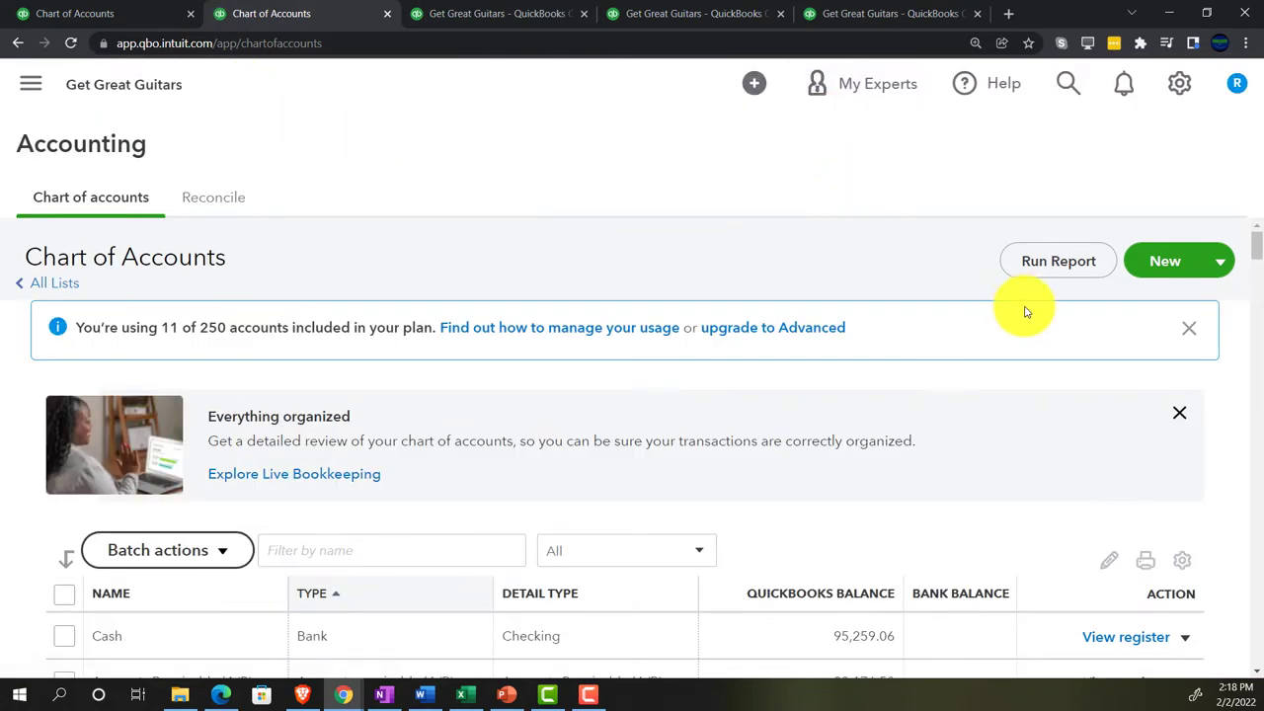
{"action": "left_click", "coordinate": [1185, 336]}
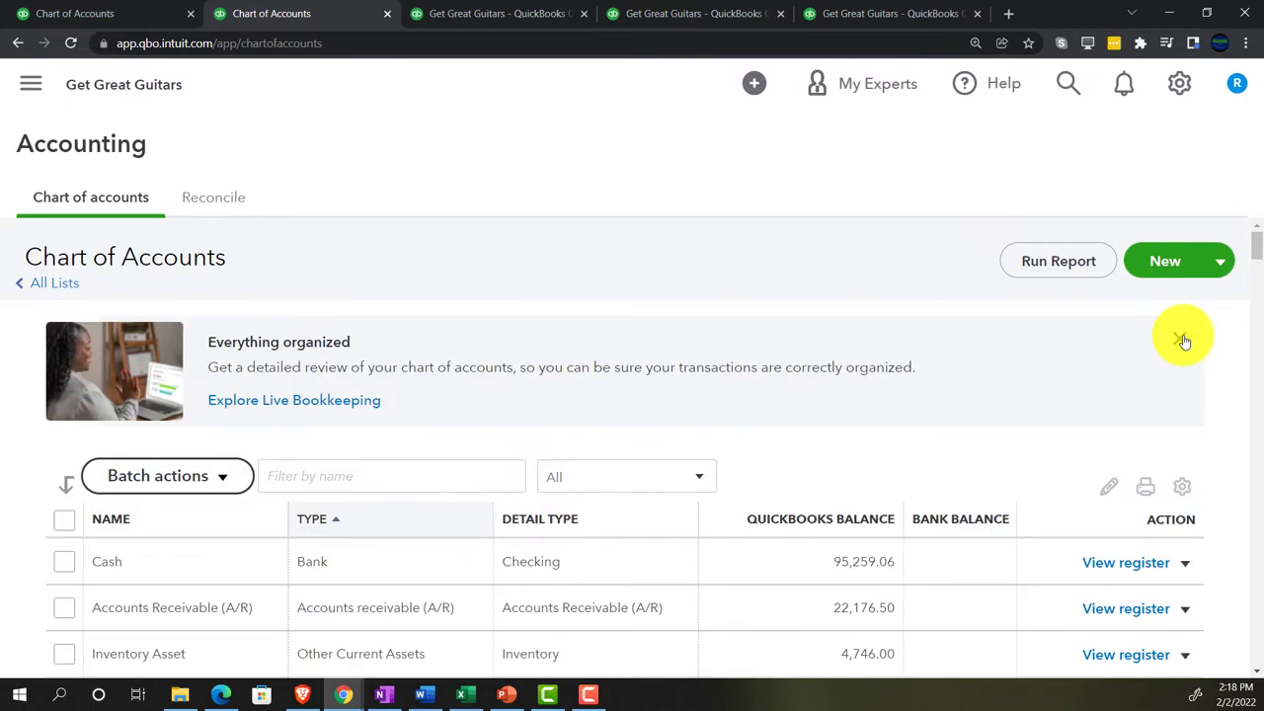
{"action": "left_click", "coordinate": [1182, 342]}
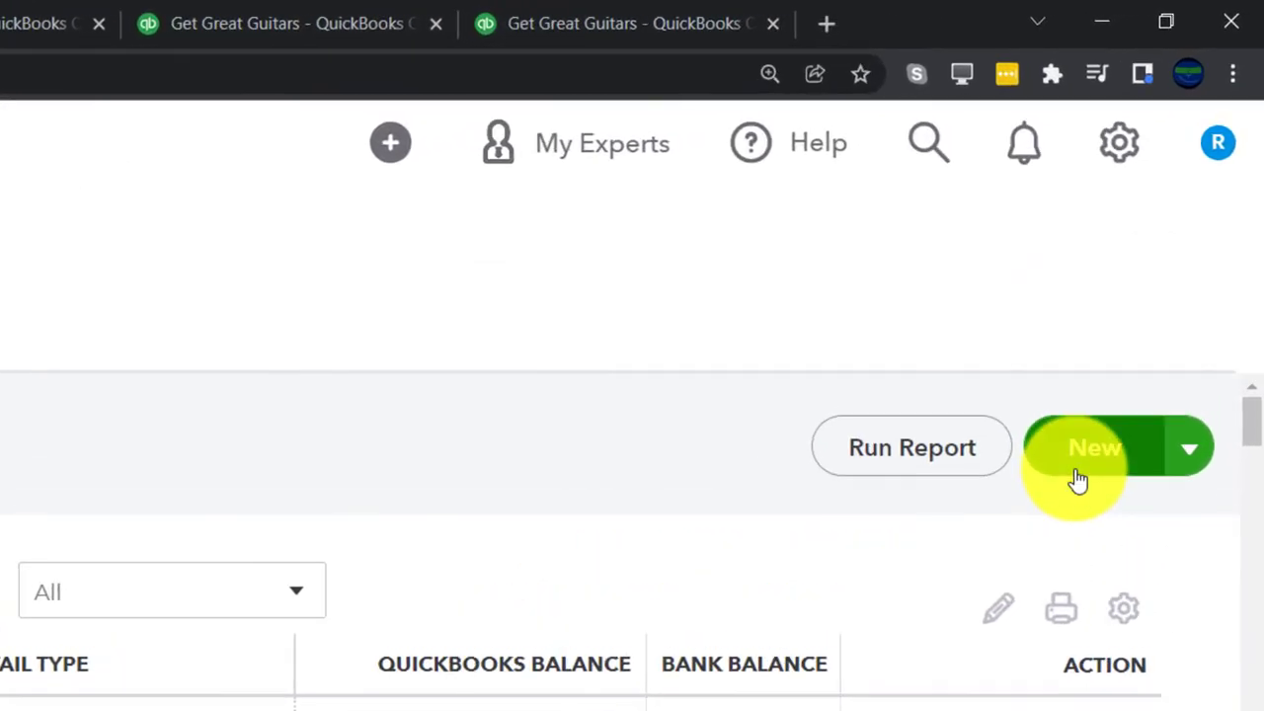
Start a new account with Other Current Liabilities as both its account type and its detail type
{"action": "left_click", "coordinate": [1077, 480]}
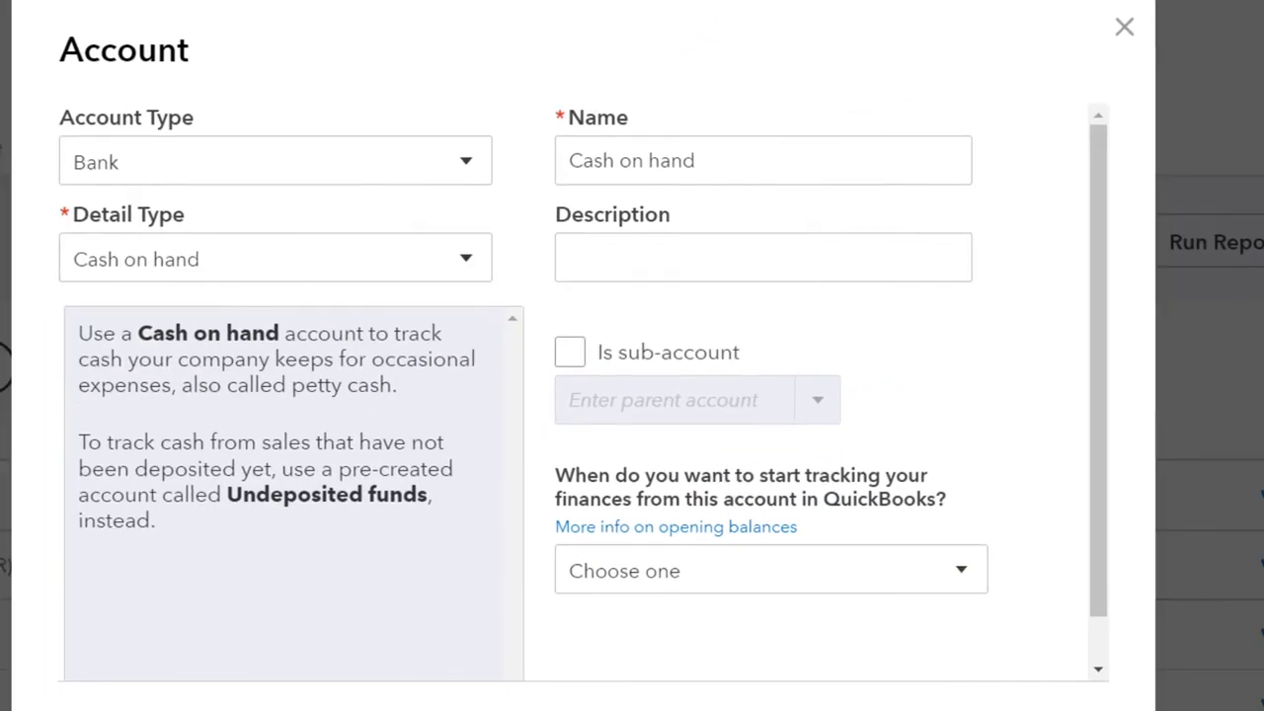
{"action": "left_click", "coordinate": [465, 161]}
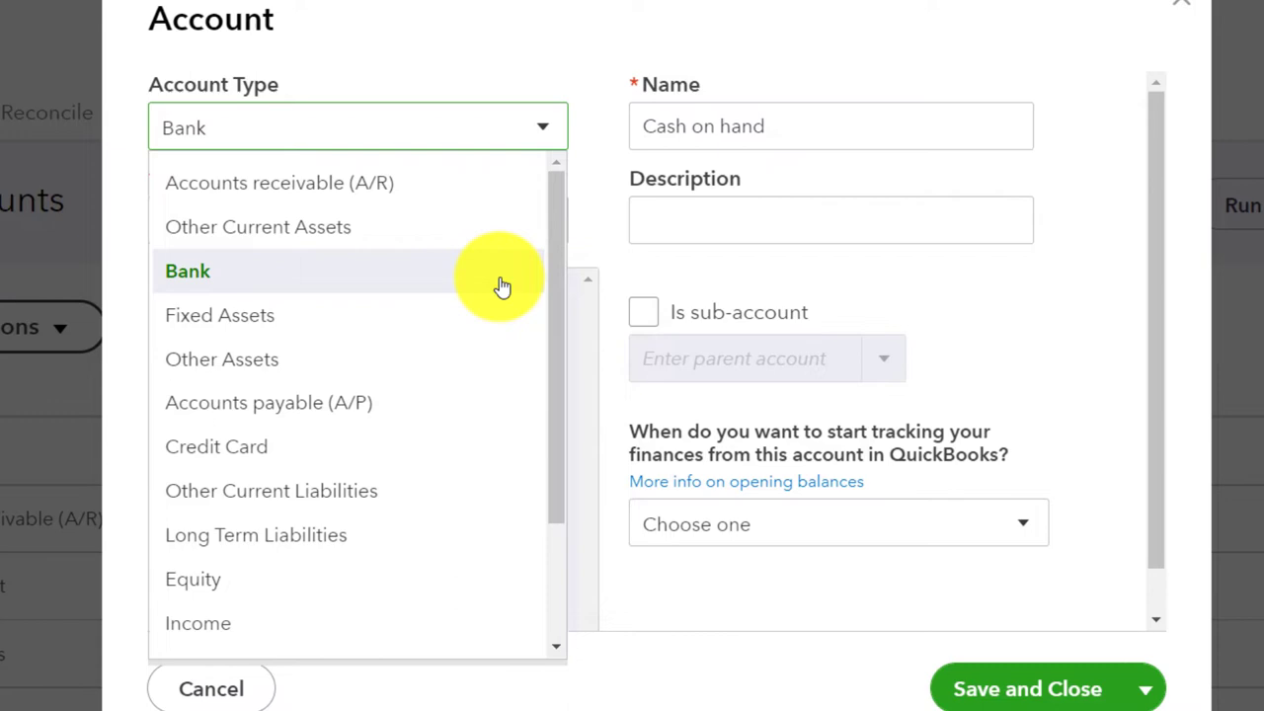
{"action": "left_click", "coordinate": [426, 494]}
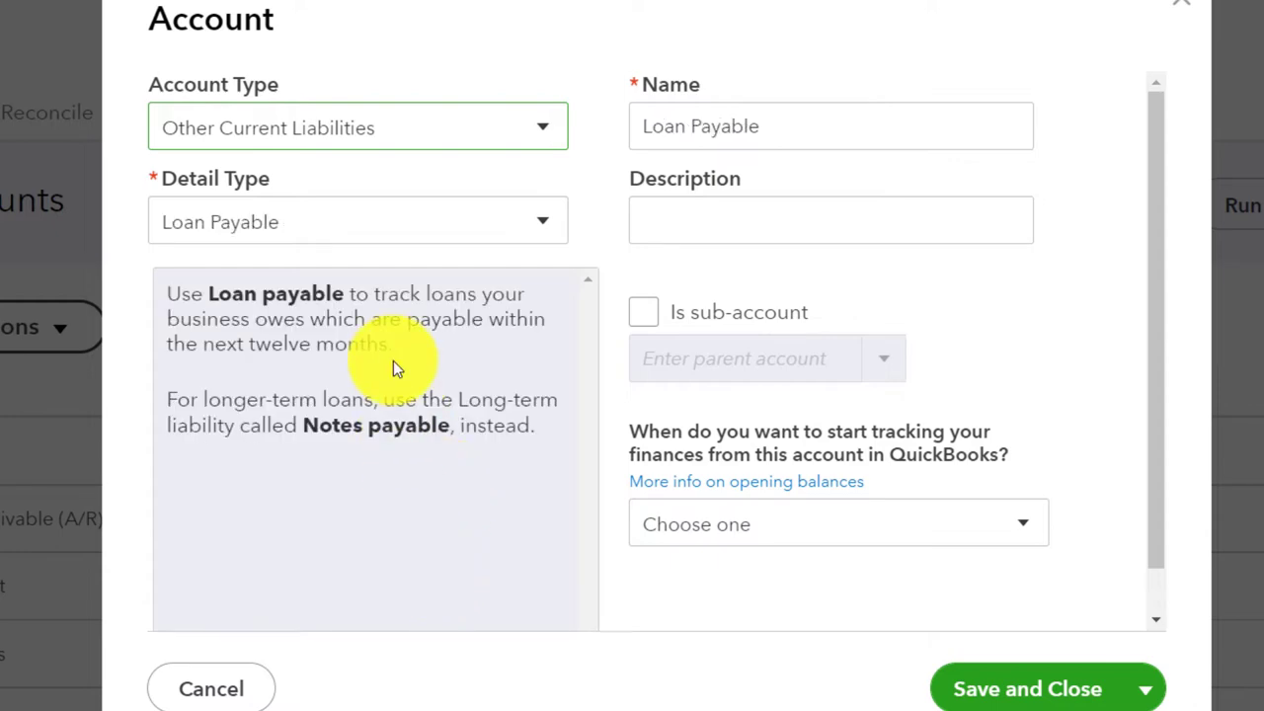
{"action": "left_click", "coordinate": [705, 126]}
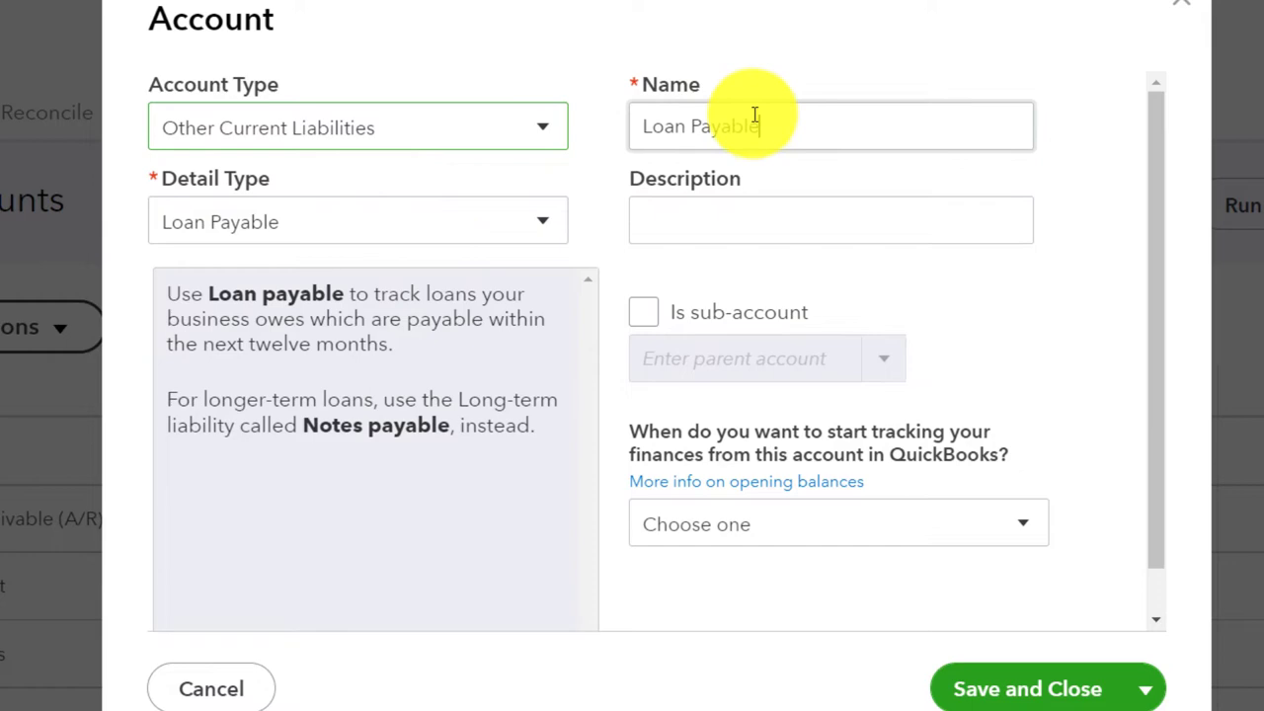
{"action": "left_click_drag", "start_coordinate": [756, 114], "coordinate": [598, 116]}
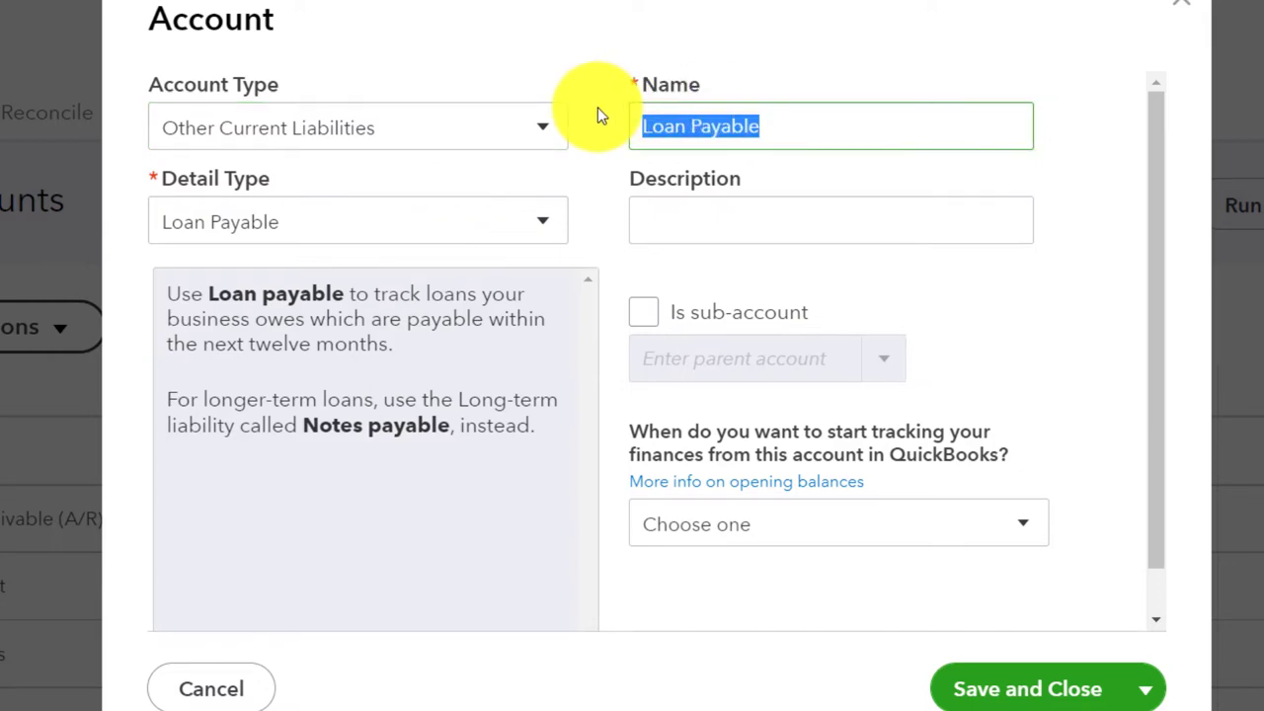
{"action": "key", "text": "shift+Tab"}
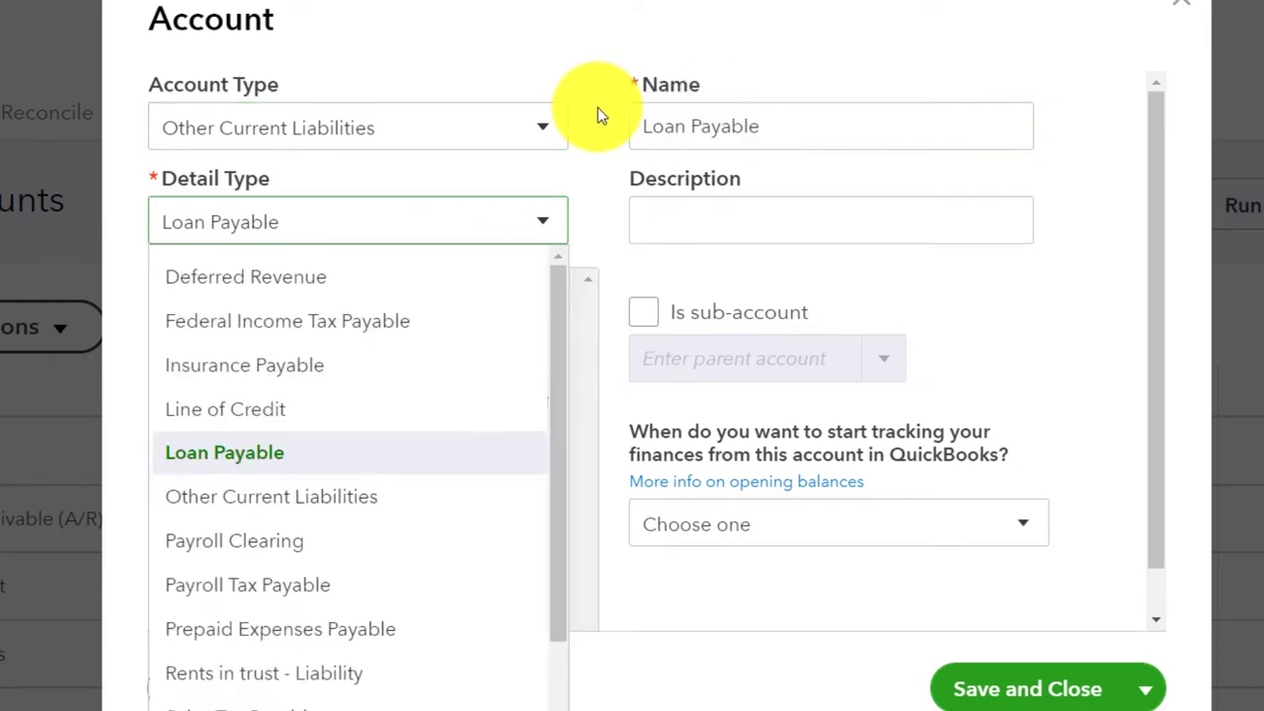
{"action": "left_click", "coordinate": [357, 497]}
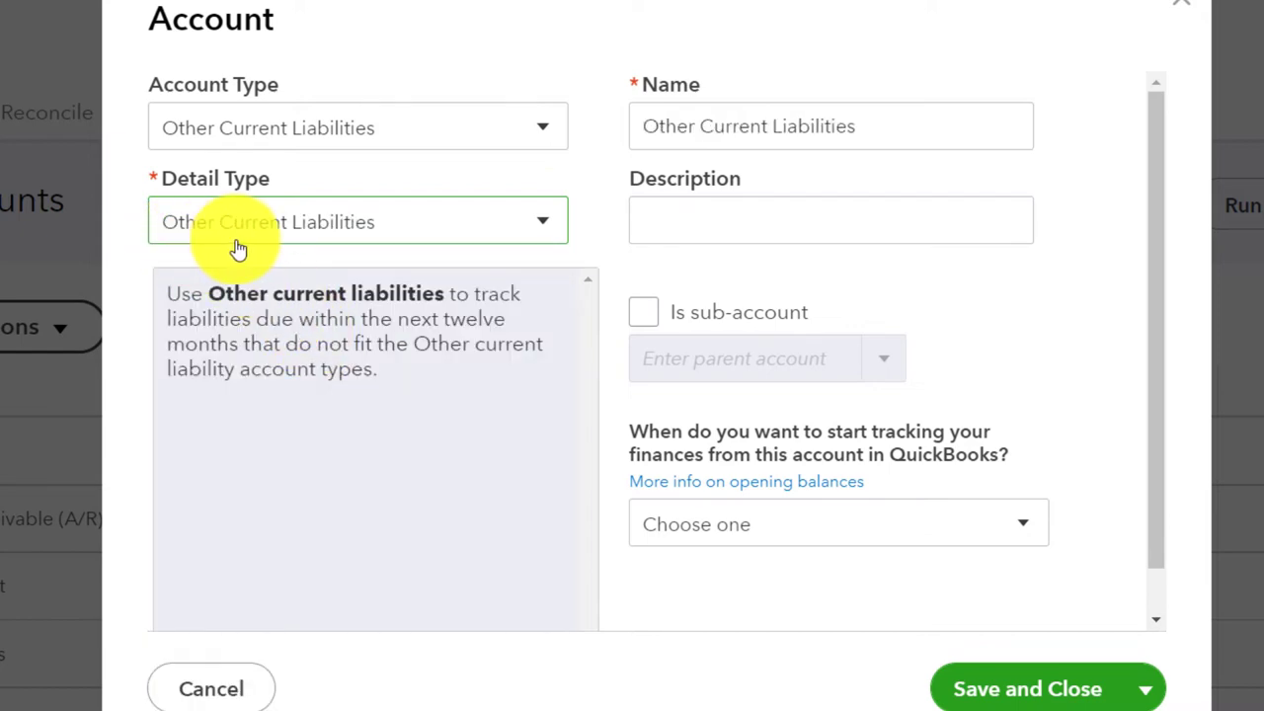
Name the new account Interest Payable, then save and close it
{"action": "left_click_drag", "start_coordinate": [892, 121], "coordinate": [579, 122]}
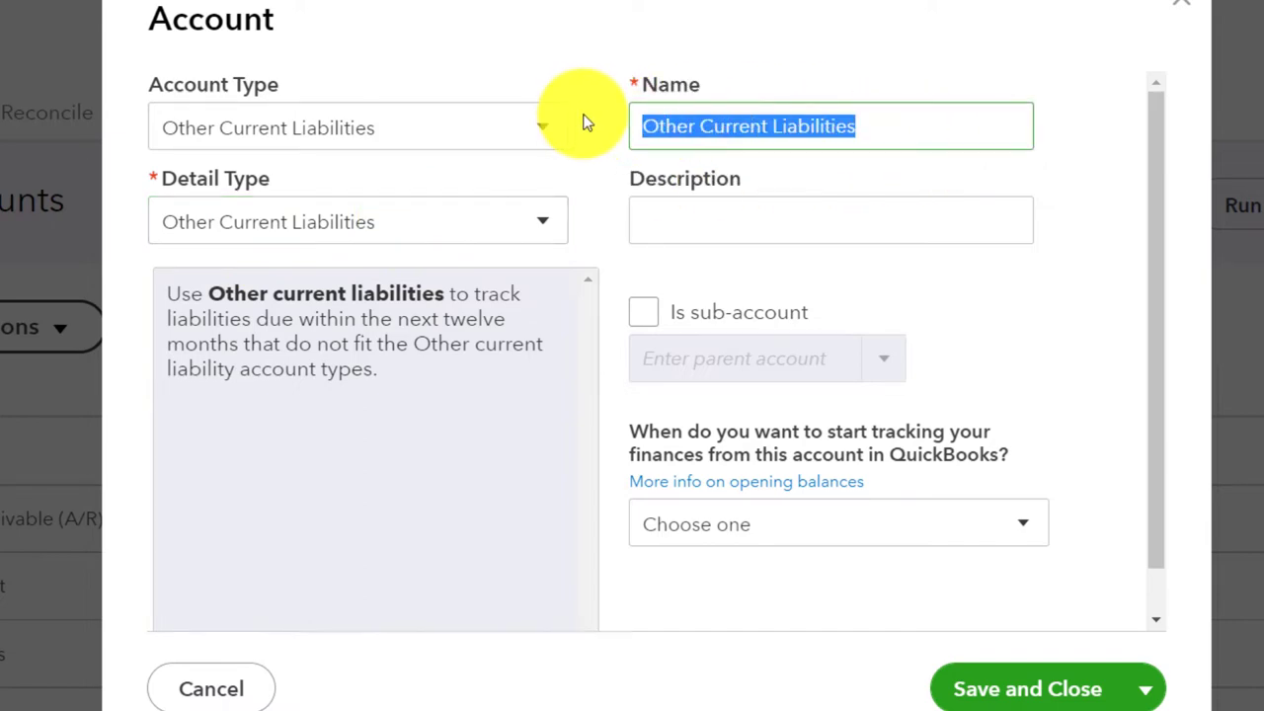
{"action": "type", "text": "Interest "}
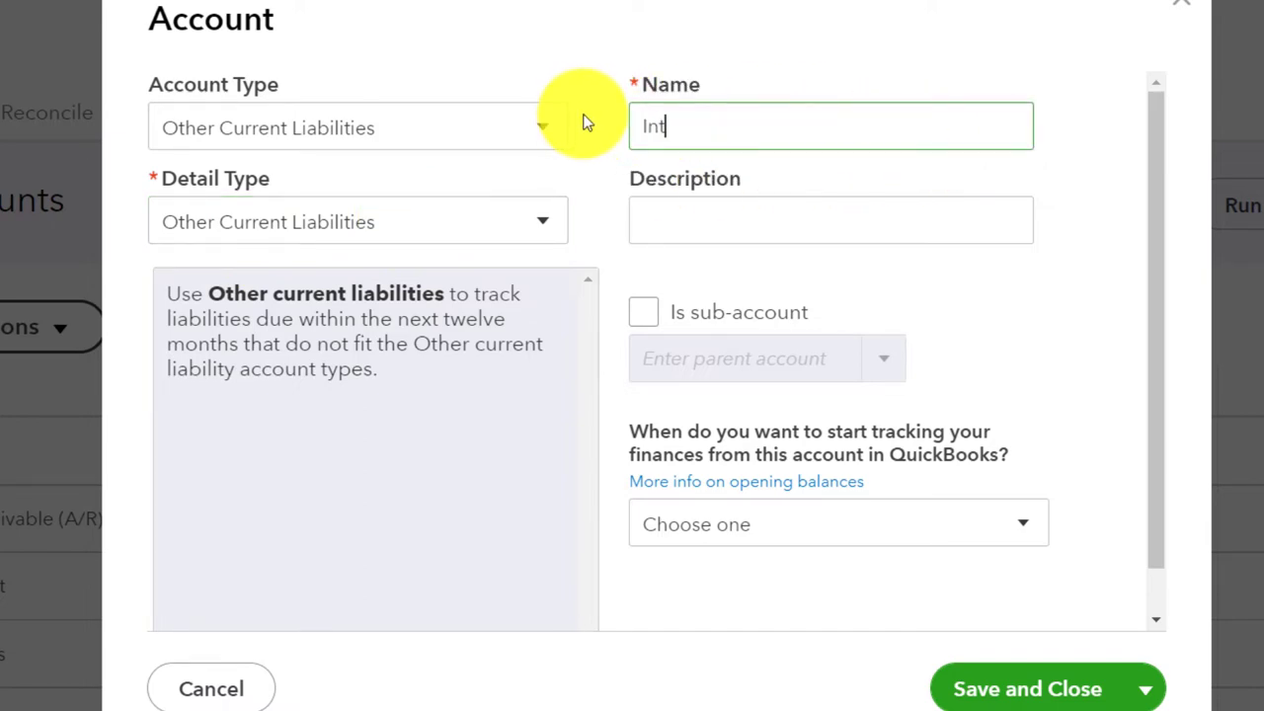
{"action": "type", "text": "Payable"}
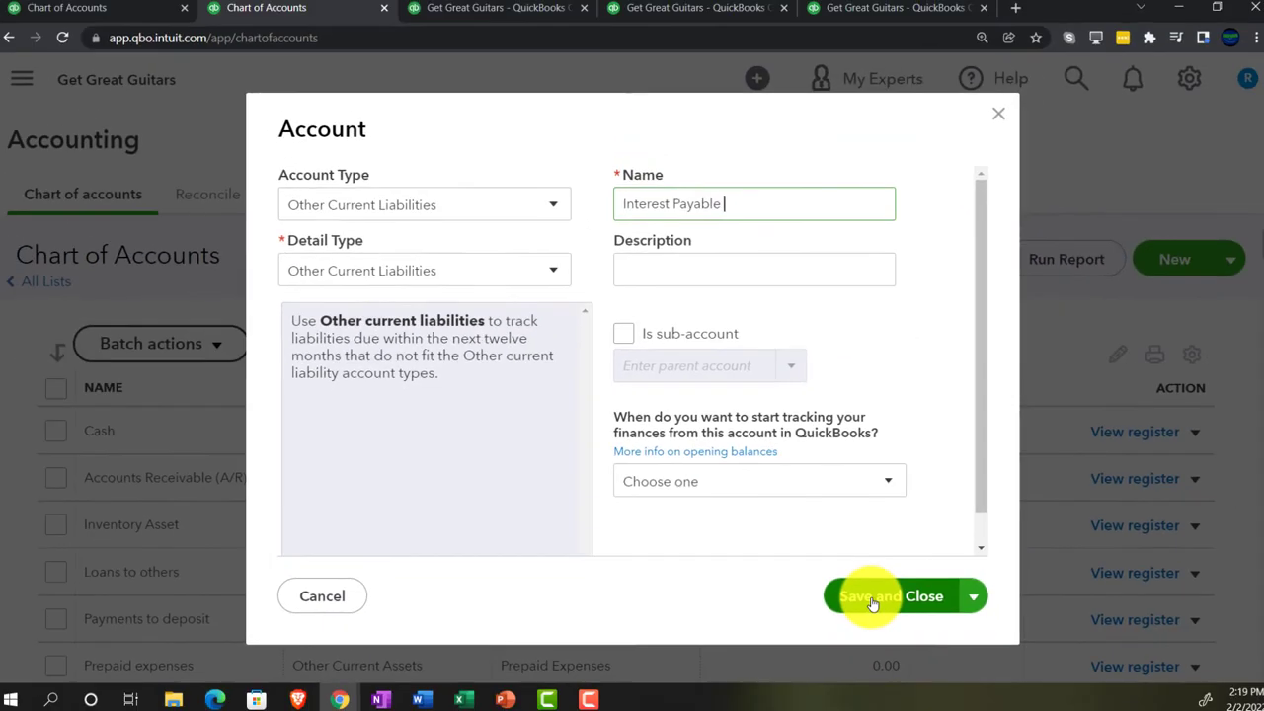
{"action": "left_click", "coordinate": [1000, 692]}
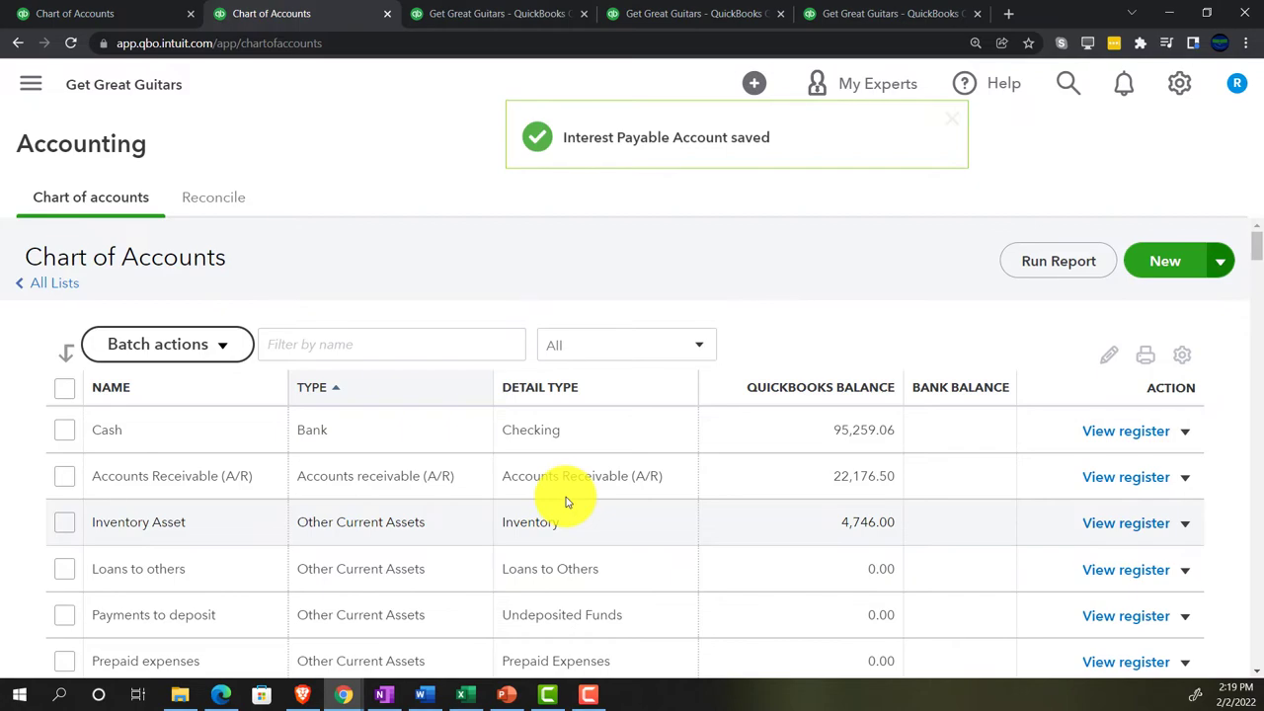
Find the Interest Payable account among the other current liabilities and open its register
{"action": "scroll", "coordinate": [566, 501], "scroll_direction": "down", "scroll_amount": 3}
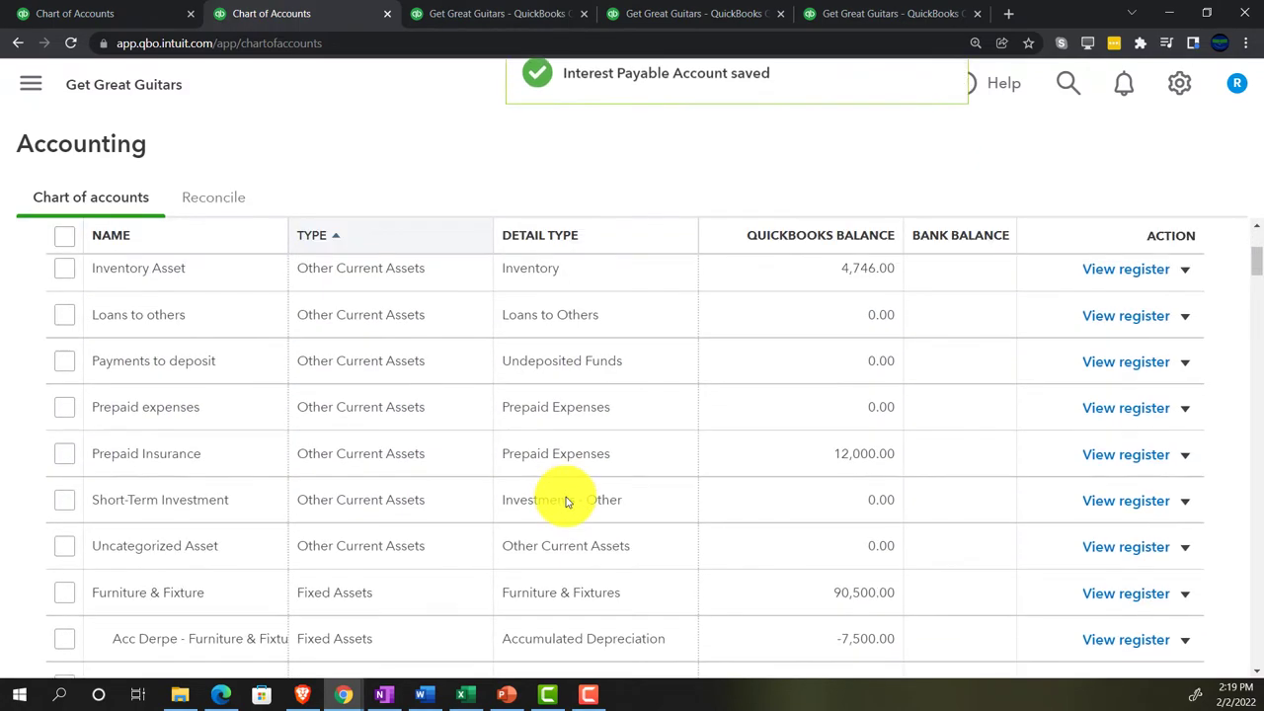
{"action": "scroll", "coordinate": [566, 501], "scroll_direction": "down", "scroll_amount": 6}
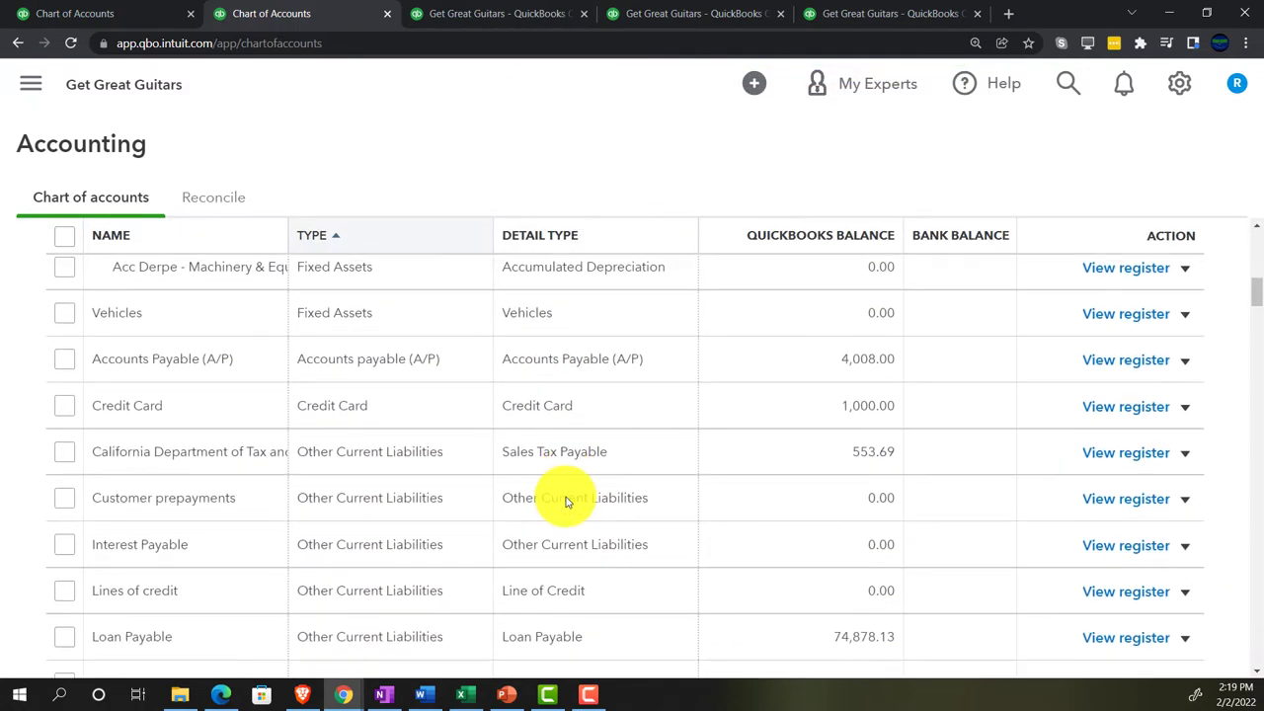
{"action": "scroll", "coordinate": [566, 501], "scroll_direction": "down", "scroll_amount": 1}
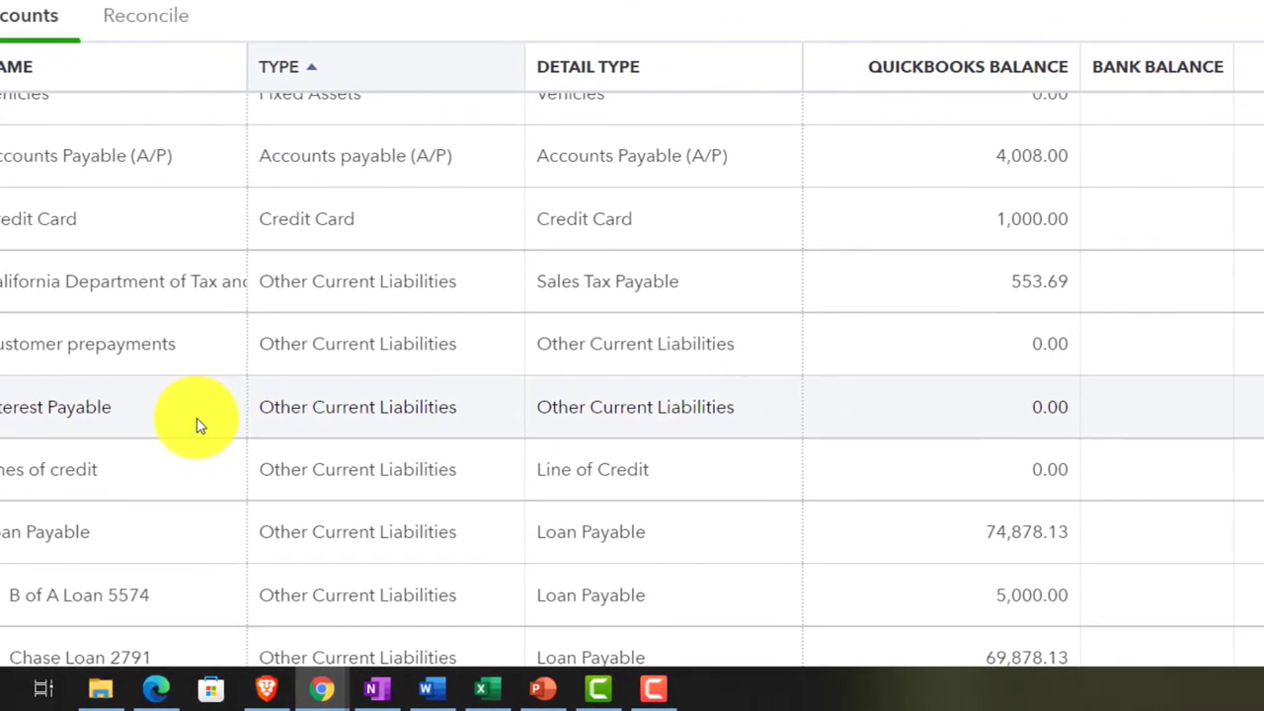
{"action": "left_click", "coordinate": [1042, 415]}
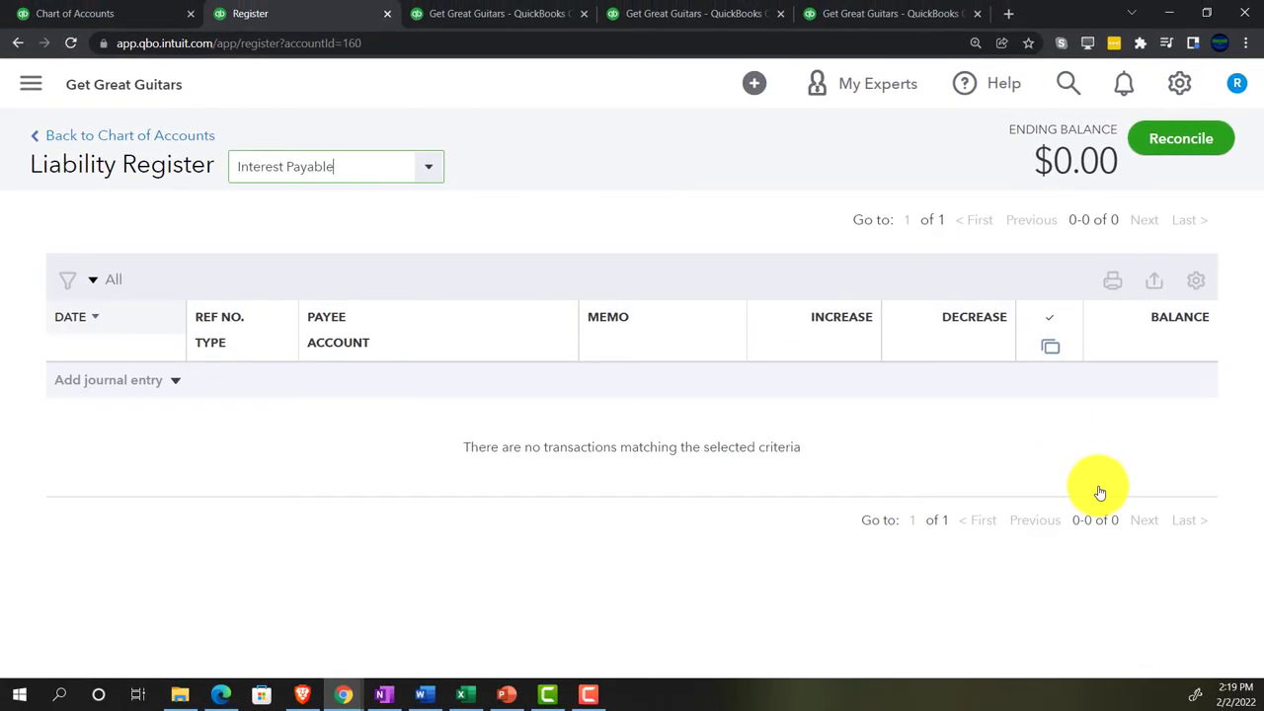
Add a journal entry to the Interest Payable register dated 02/28/2022 with the memo ADJ Entry
{"action": "left_click", "coordinate": [177, 383]}
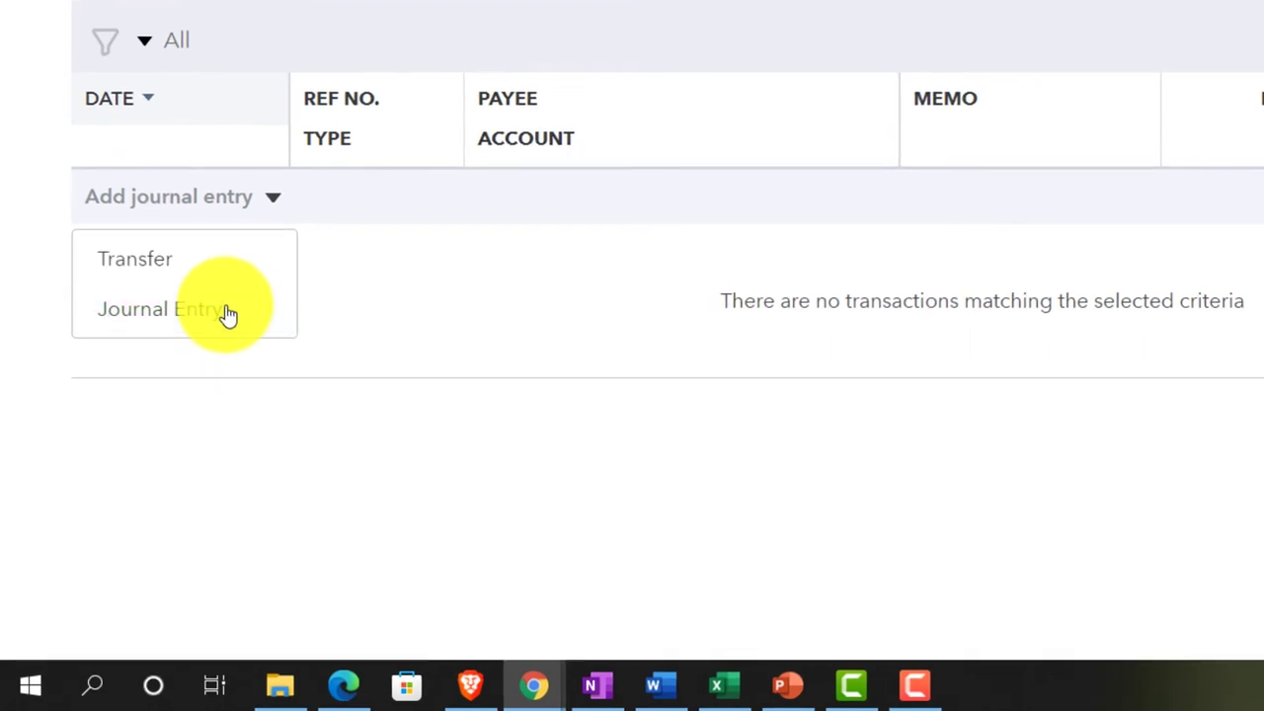
{"action": "left_click", "coordinate": [227, 314]}
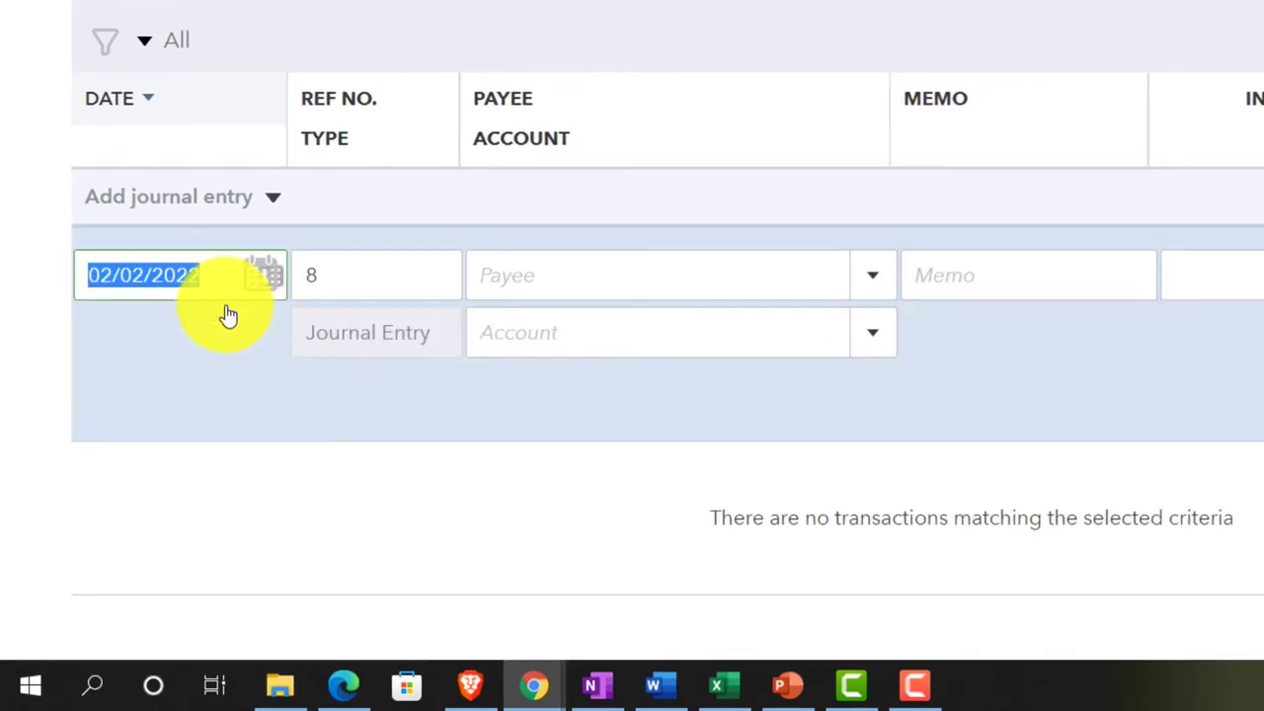
{"action": "type", "text": "022822"}
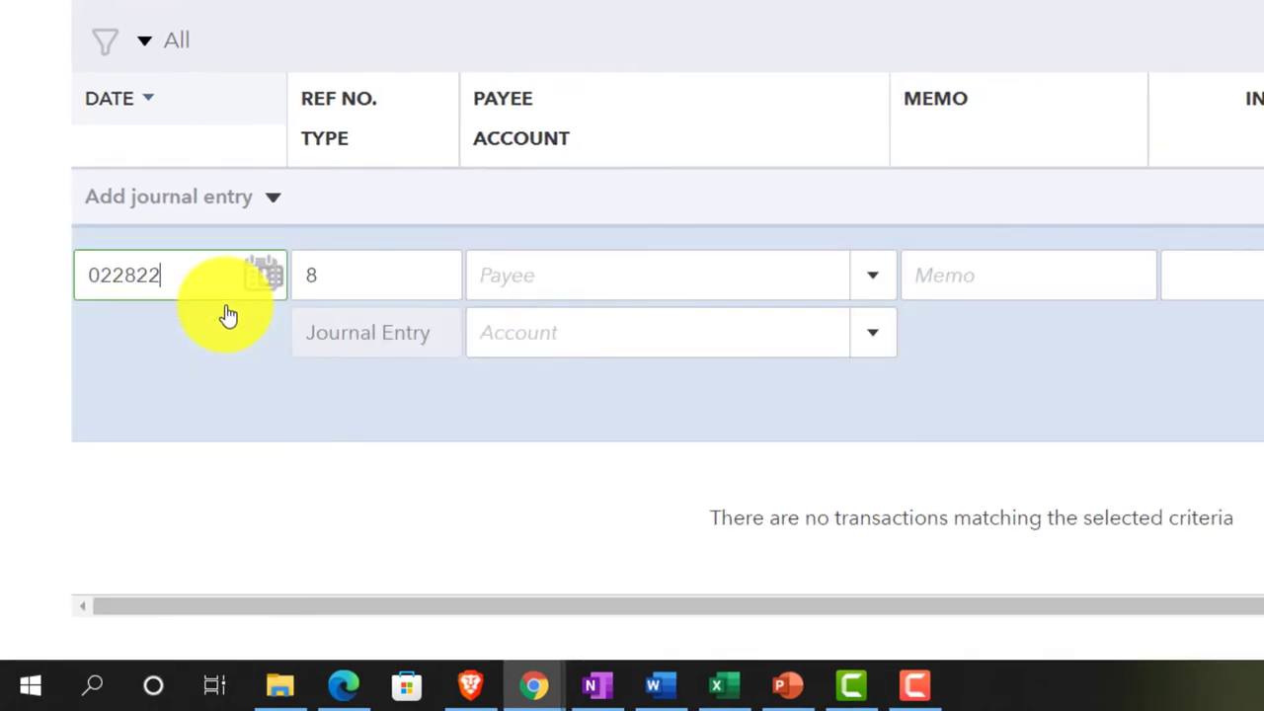
{"action": "key", "text": "Tab"}
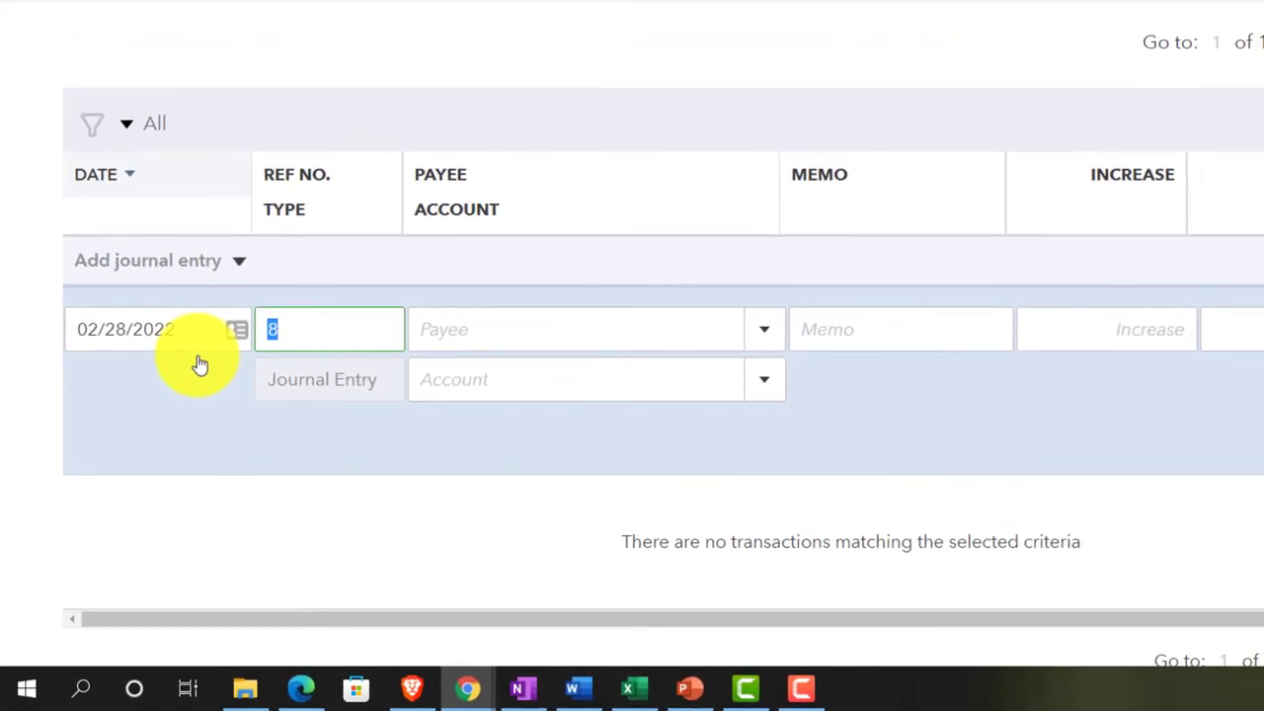
{"action": "key", "text": "Tab"}
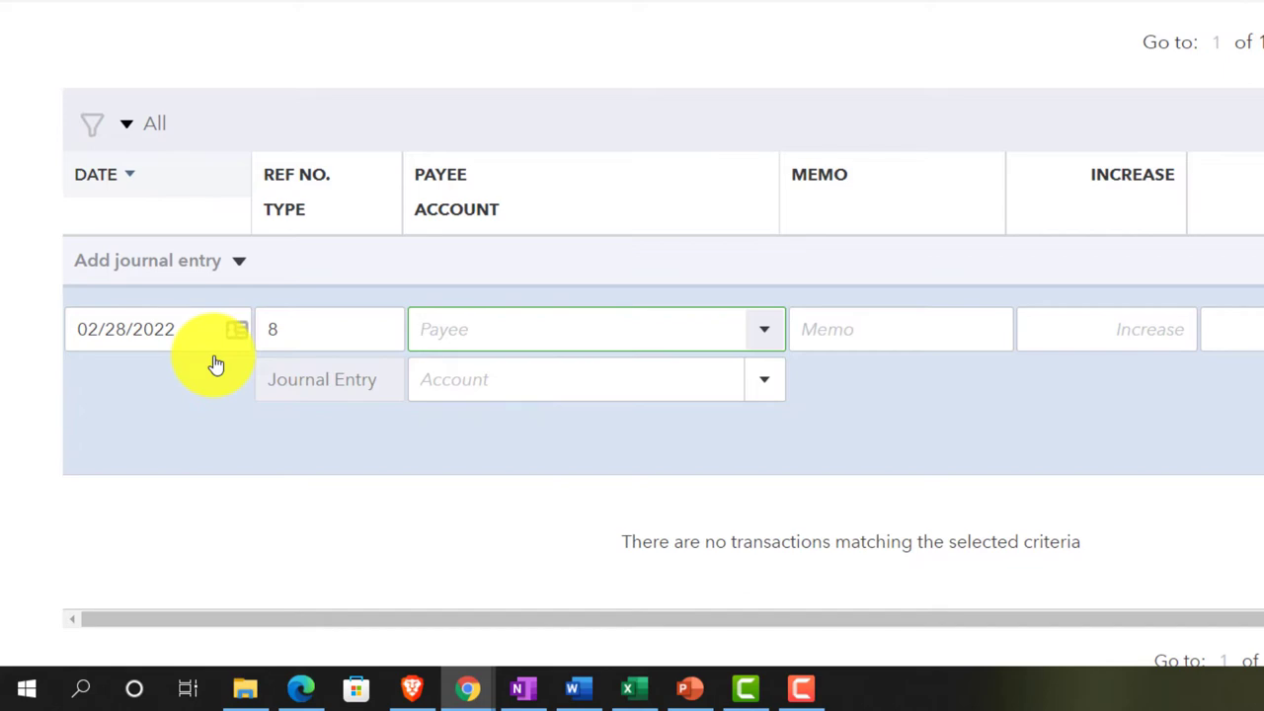
{"action": "key", "text": "Tab"}
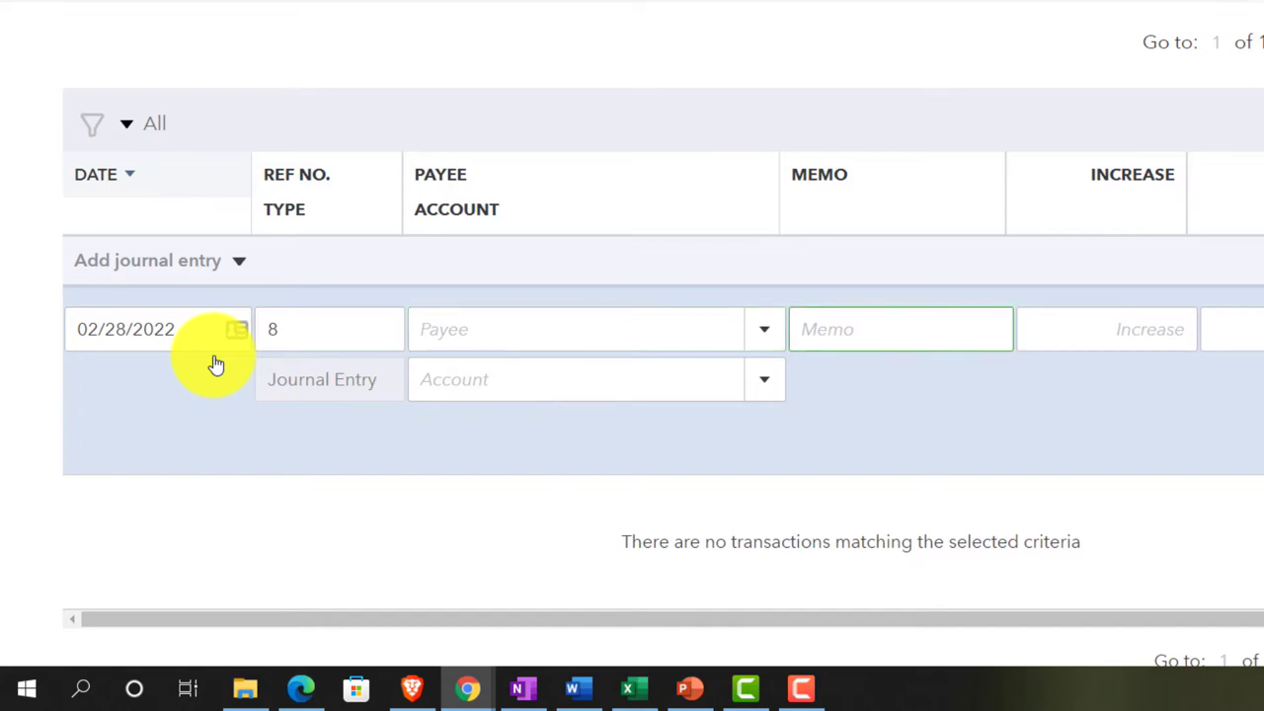
{"action": "type", "text": "ADJ "}
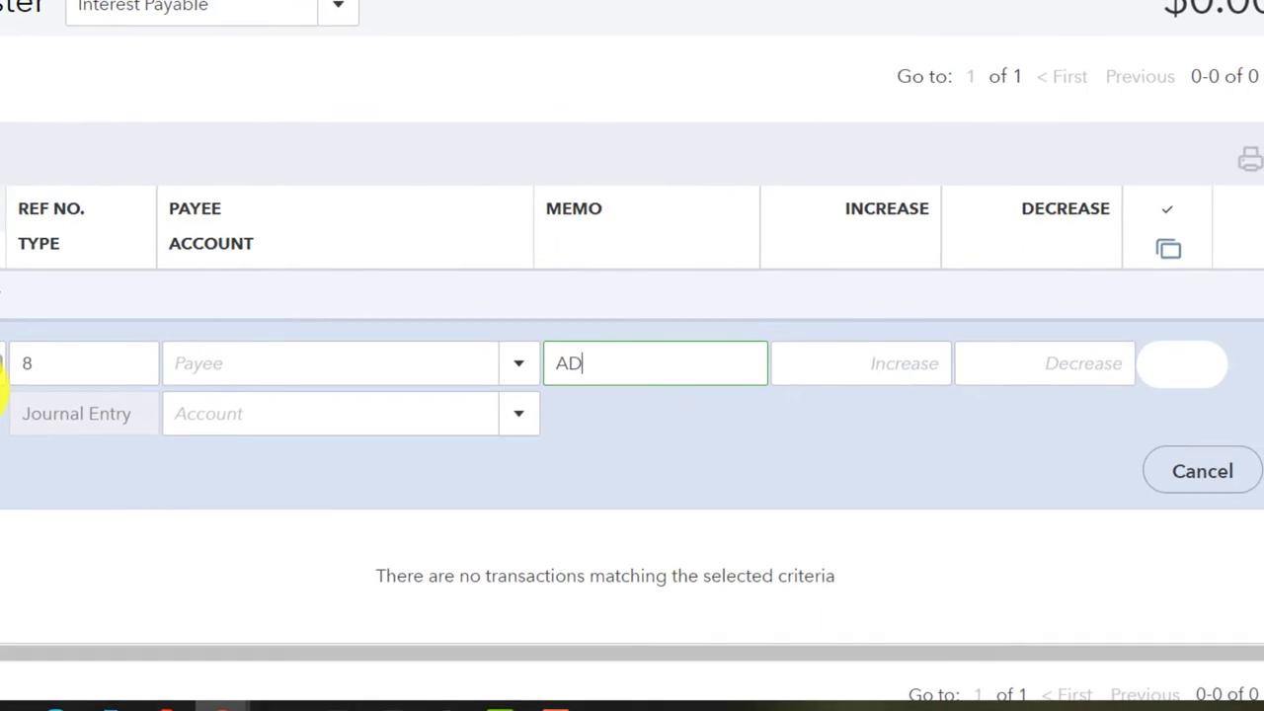
{"action": "type", "text": "Entry"}
{"action": "key", "text": "Tab"}
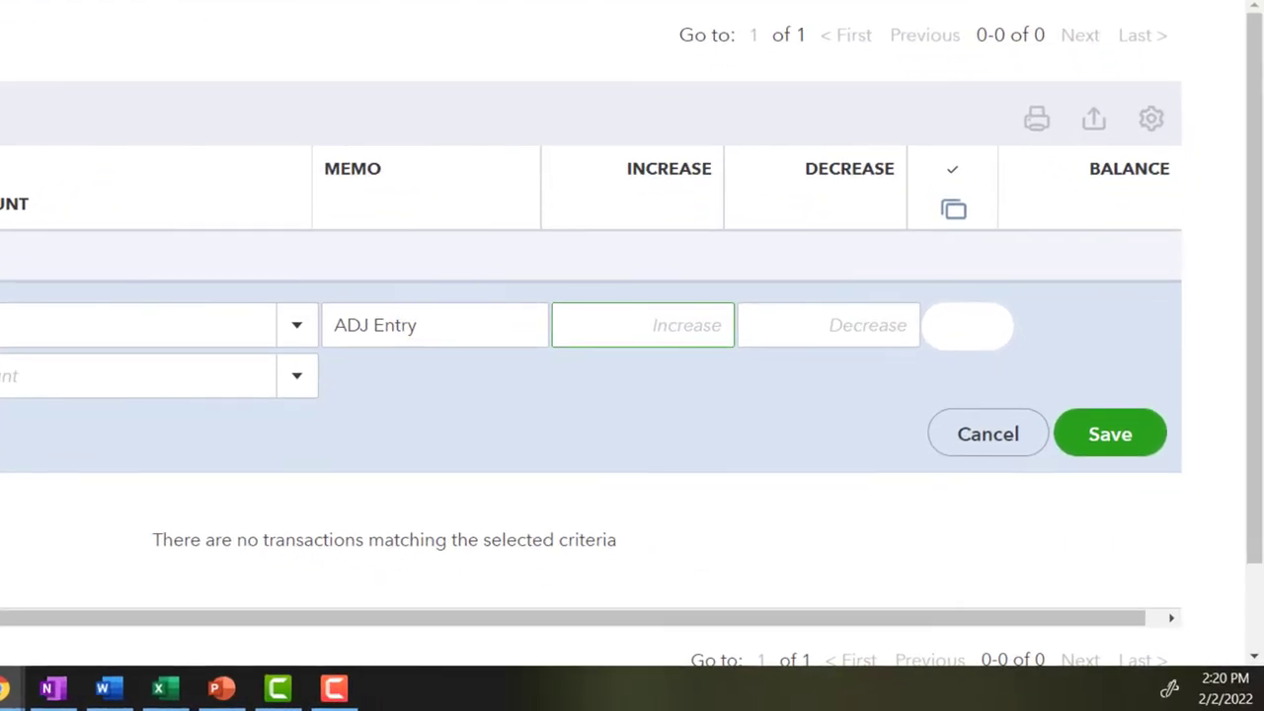
Enter an increase of 72.92 against the Interest expense account and save the journal entry
{"action": "type", "text": "72"}
{"action": "type", "text": ".92"}
{"action": "key", "text": "Tab"}
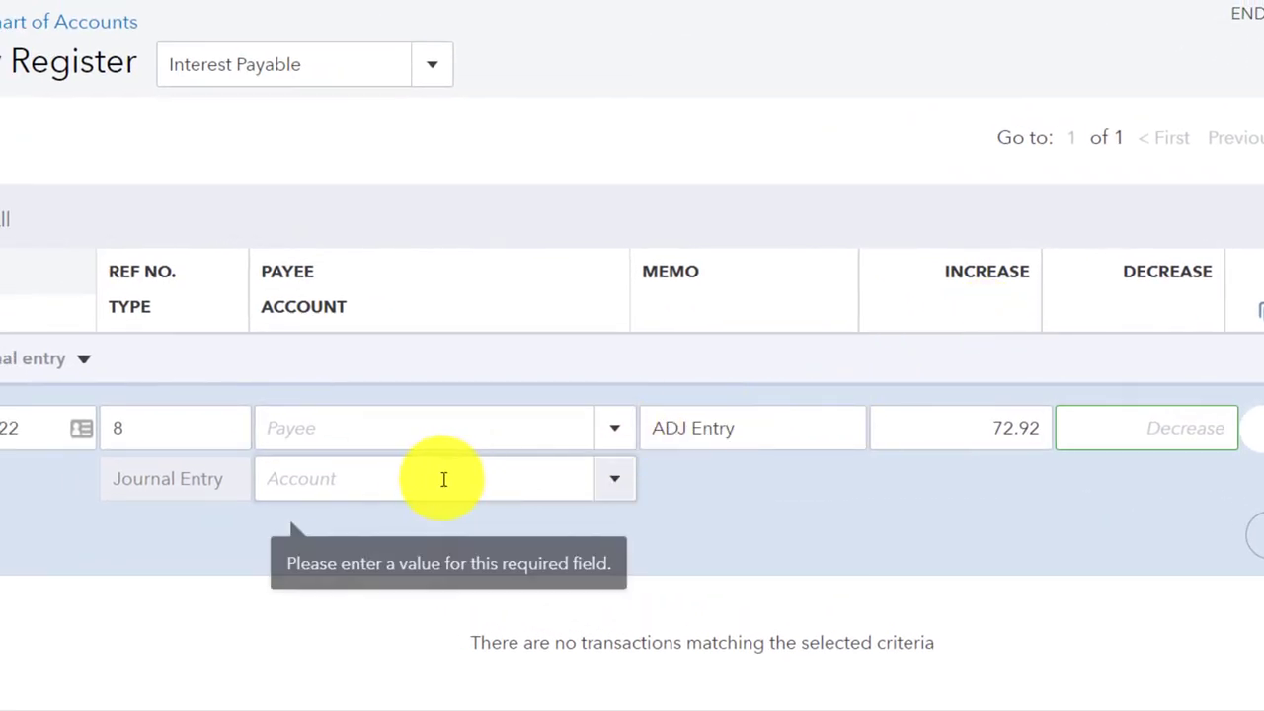
{"action": "left_click", "coordinate": [427, 483]}
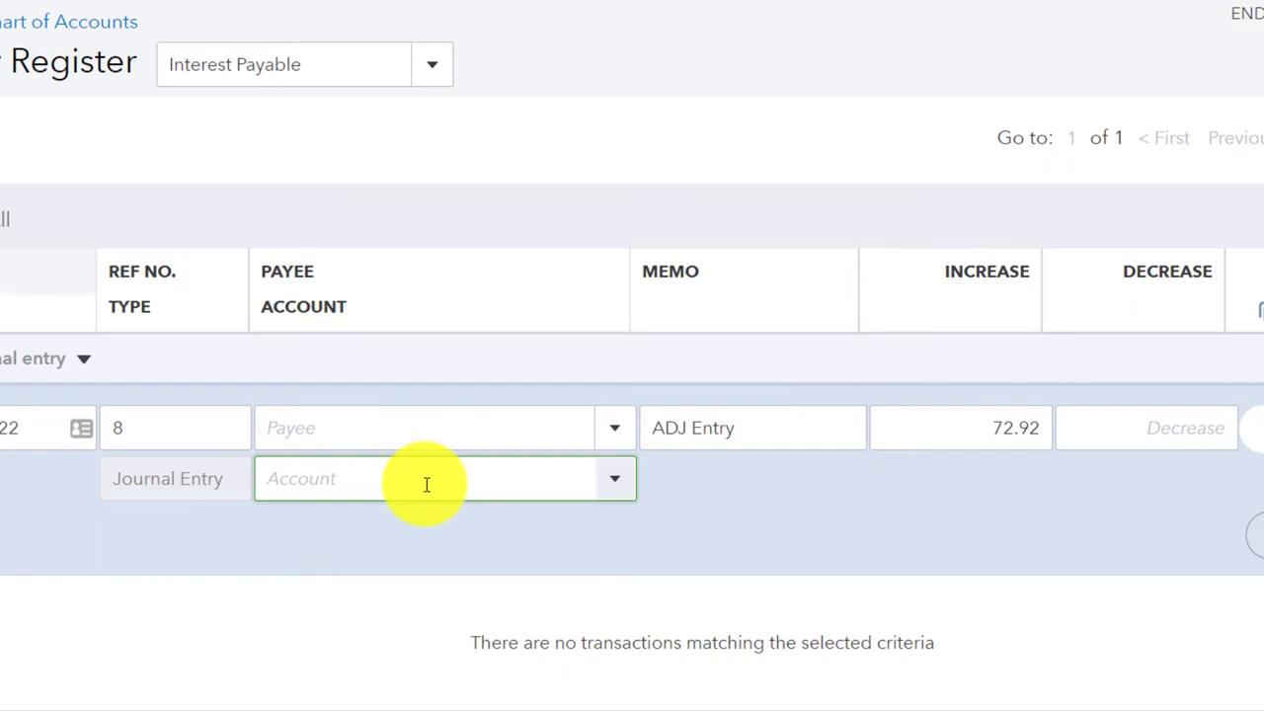
{"action": "type", "text": "Interest Payable"}
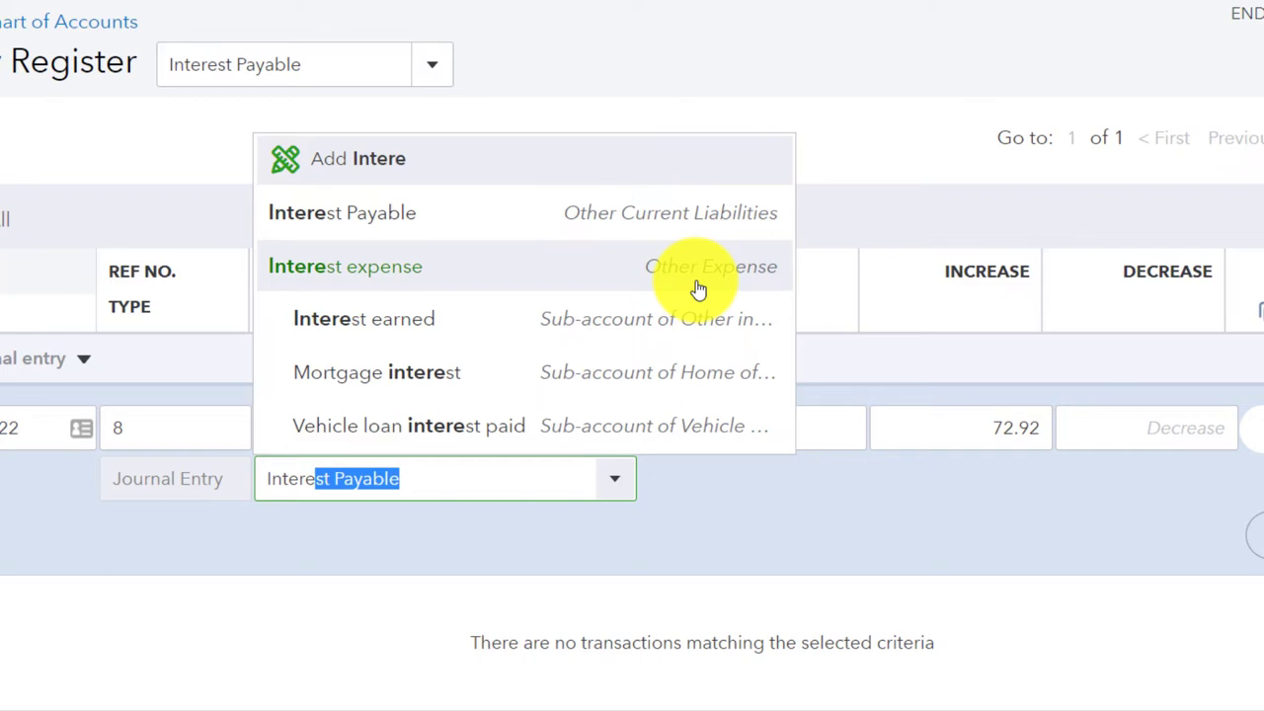
{"action": "left_click", "coordinate": [421, 280]}
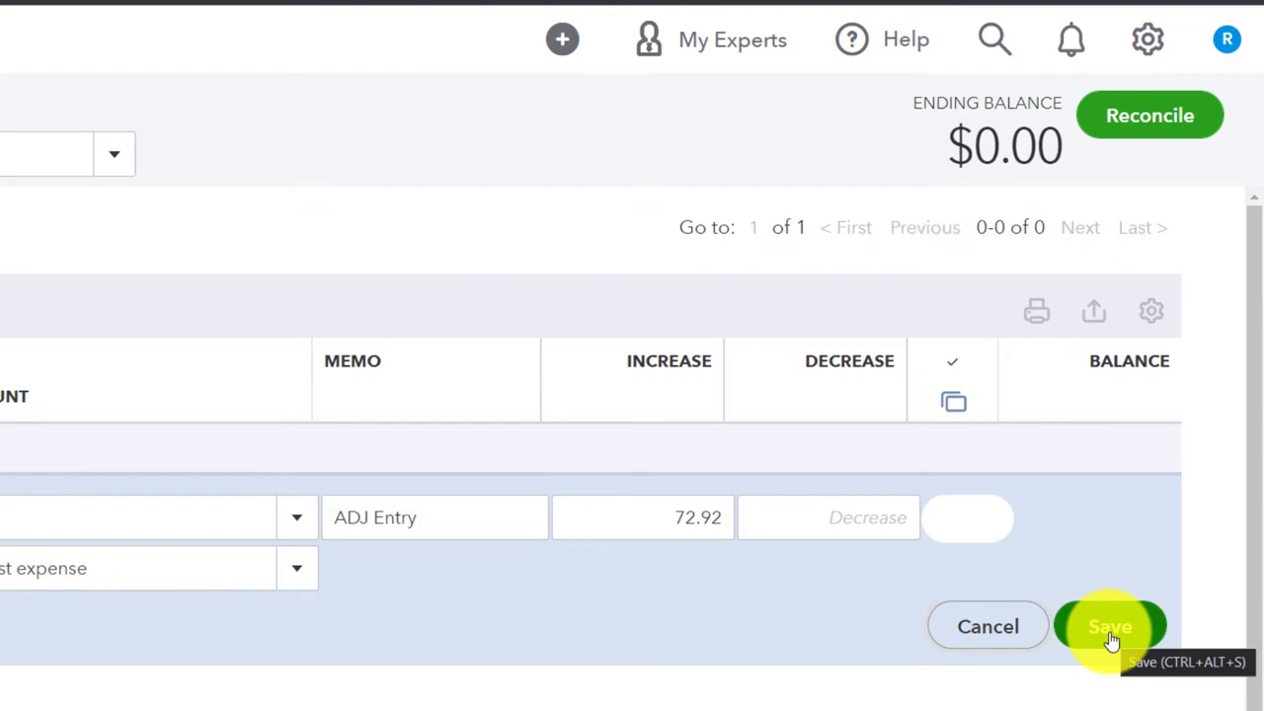
{"action": "left_click", "coordinate": [1110, 633]}
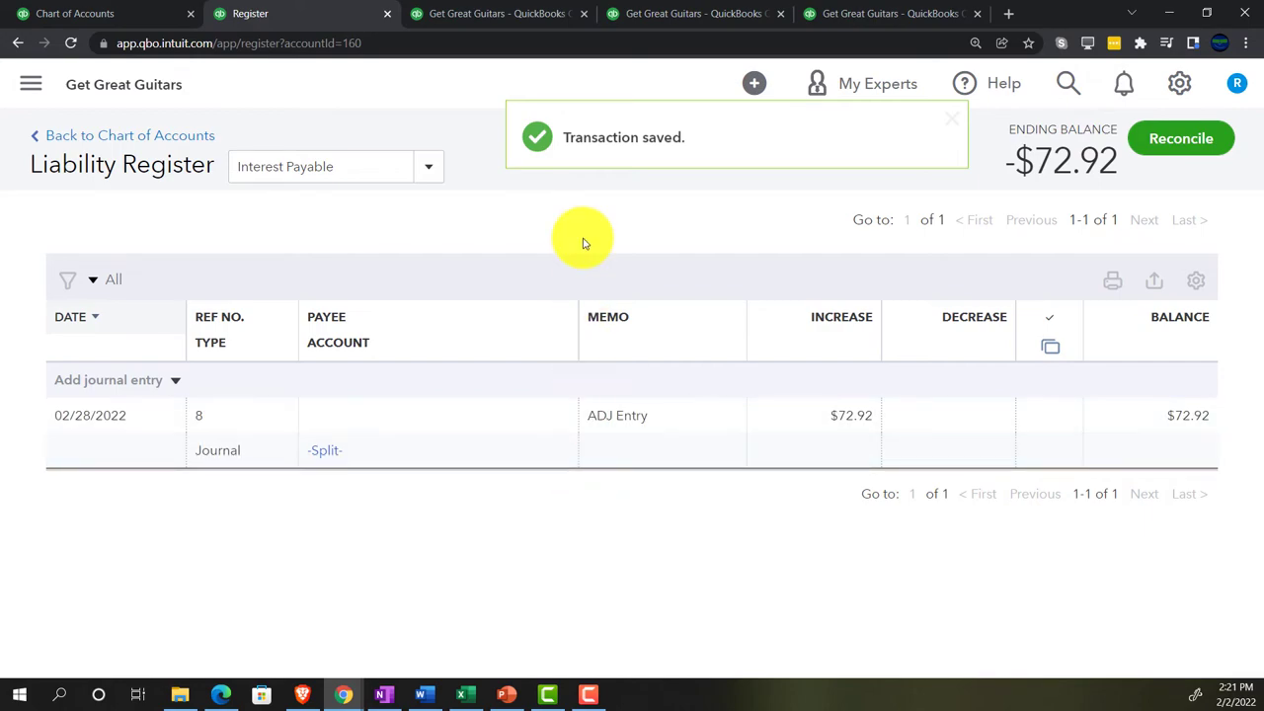
Examine the Balance Sheet as of February 28, 2022, from the assets through the current liabilities
{"action": "left_click", "coordinate": [500, 16]}
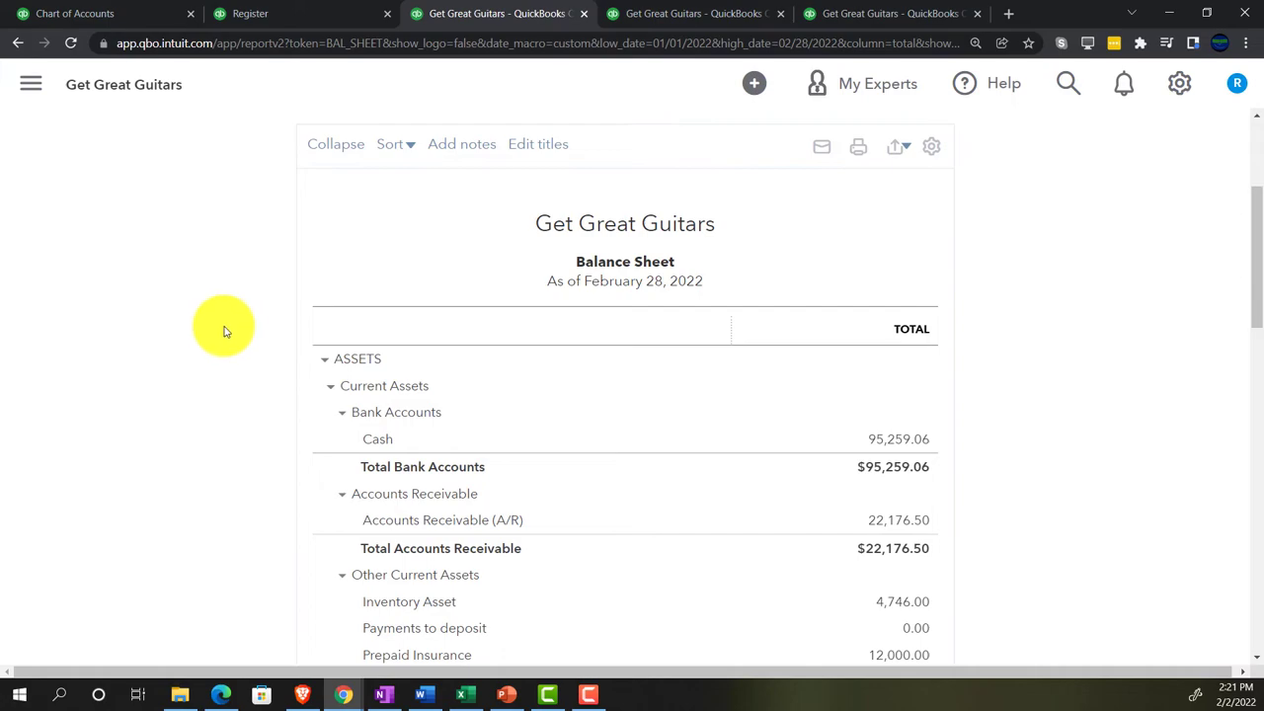
{"action": "key", "text": "ctrl+plus"}
{"action": "key", "text": "ctrl+plus"}
{"action": "key", "text": "ctrl+plus"}
{"action": "key", "text": "ctrl+plus"}
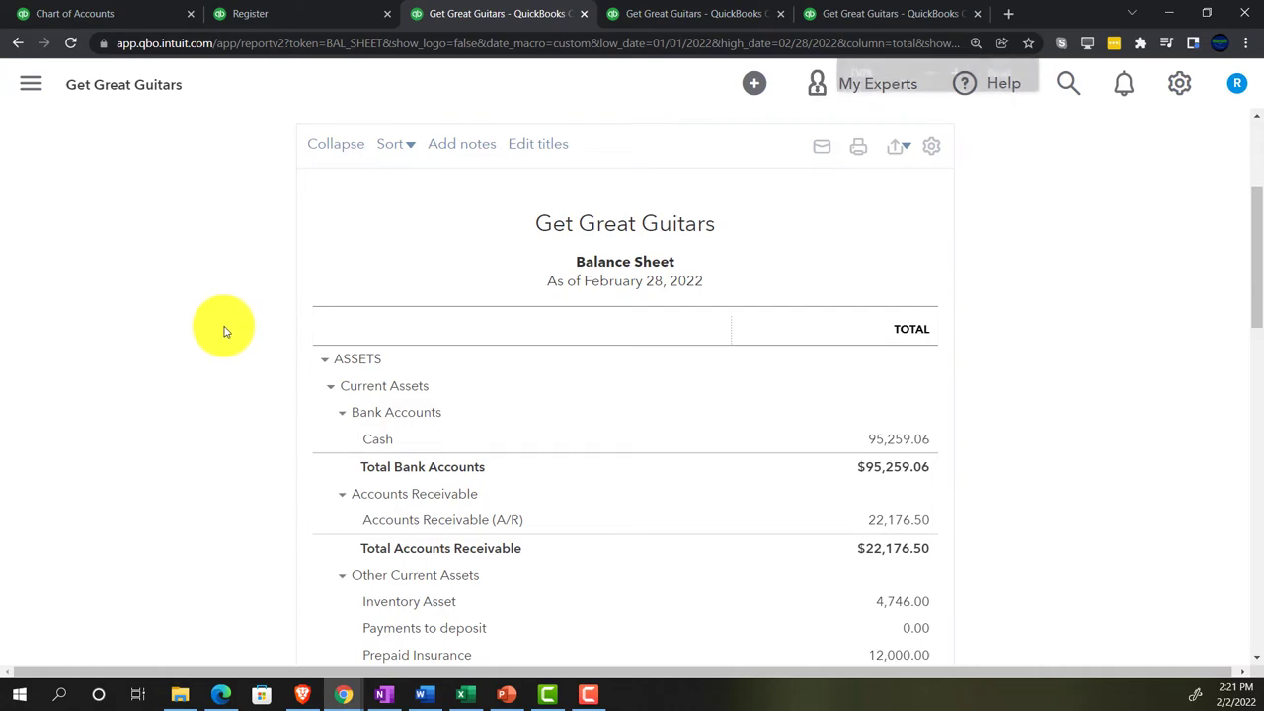
{"action": "scroll", "coordinate": [77, 373], "scroll_direction": "down", "scroll_amount": 4}
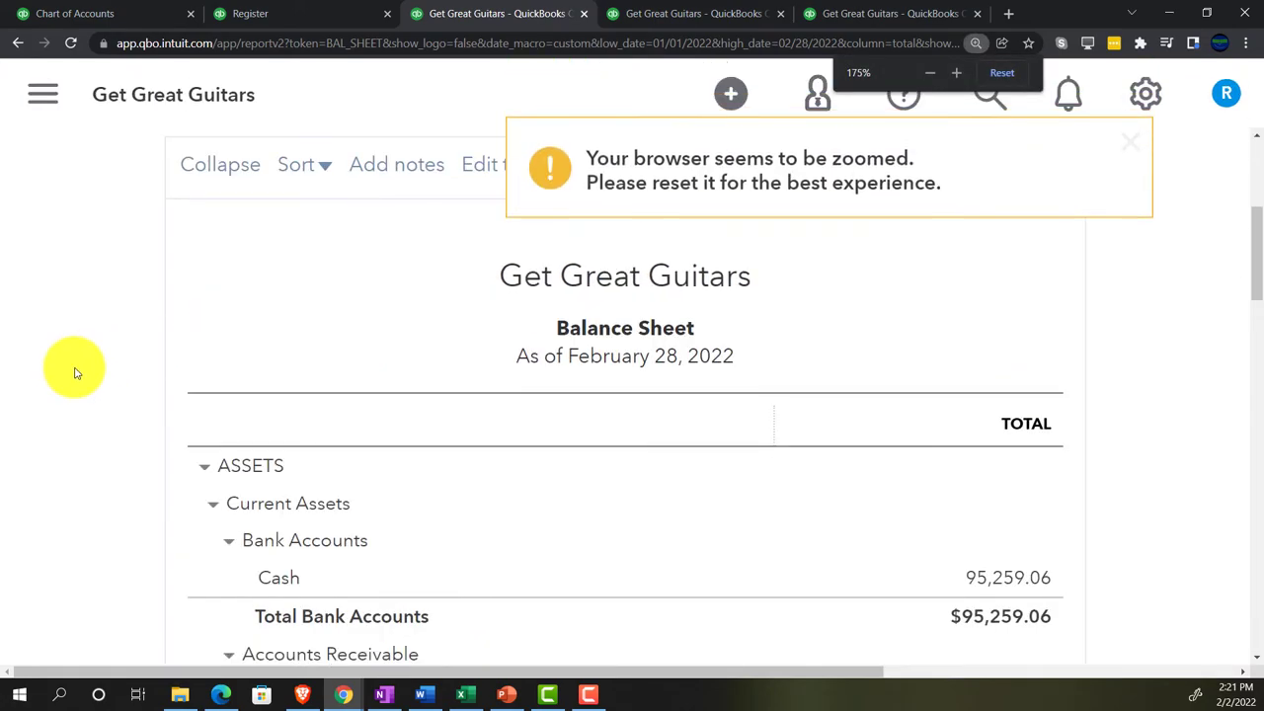
{"action": "scroll", "coordinate": [77, 373], "scroll_direction": "down", "scroll_amount": 1}
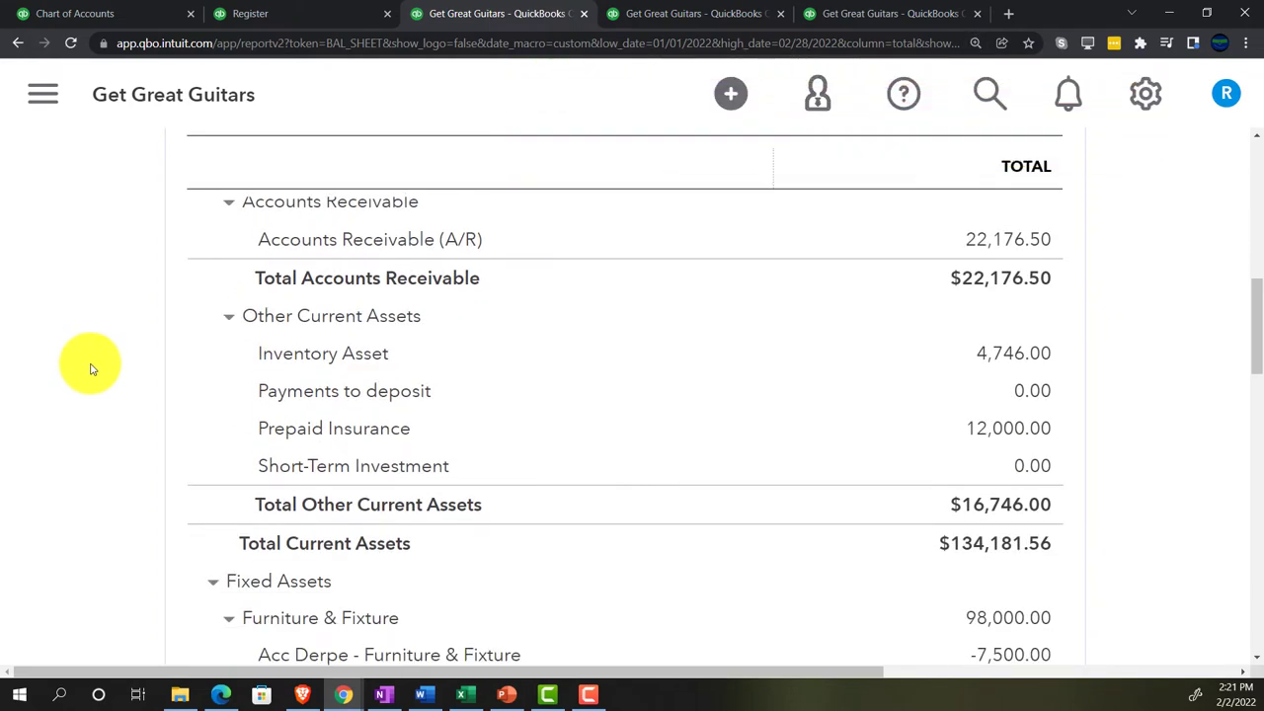
{"action": "scroll", "coordinate": [90, 369], "scroll_direction": "down", "scroll_amount": 1}
{"action": "scroll", "coordinate": [90, 369], "scroll_direction": "down", "scroll_amount": 4}
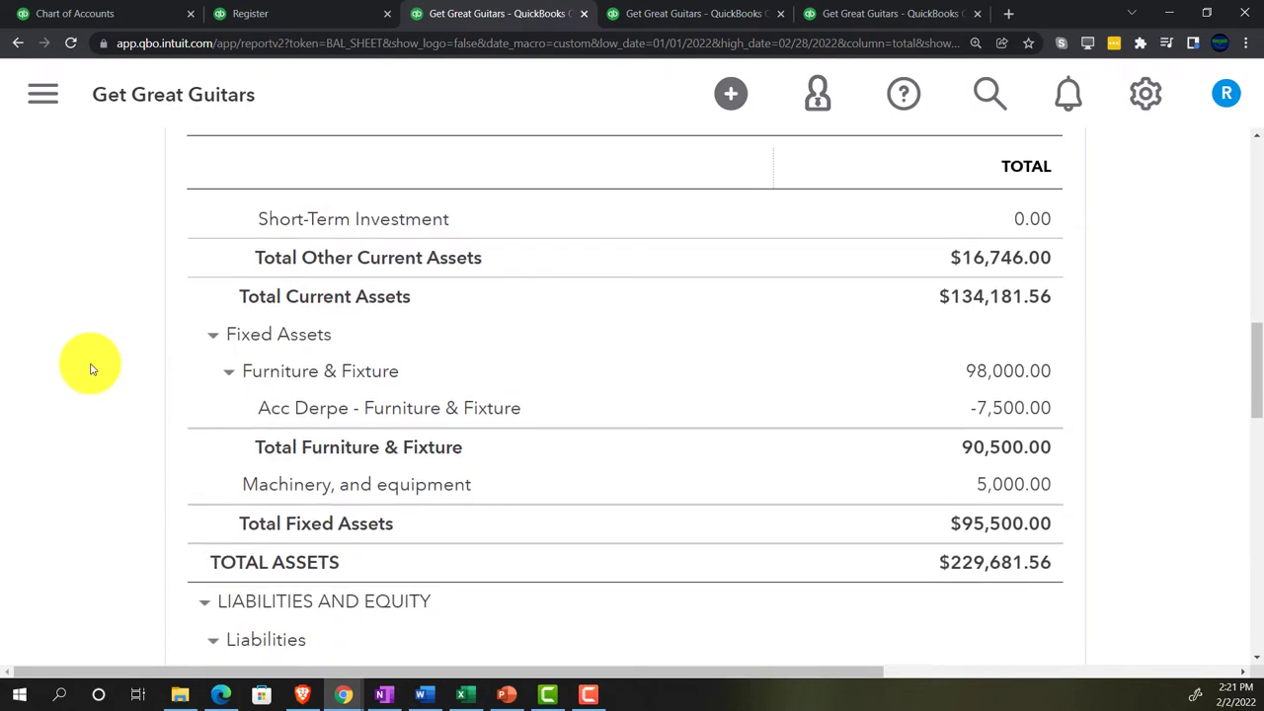
{"action": "scroll", "coordinate": [90, 369], "scroll_direction": "down", "scroll_amount": 3}
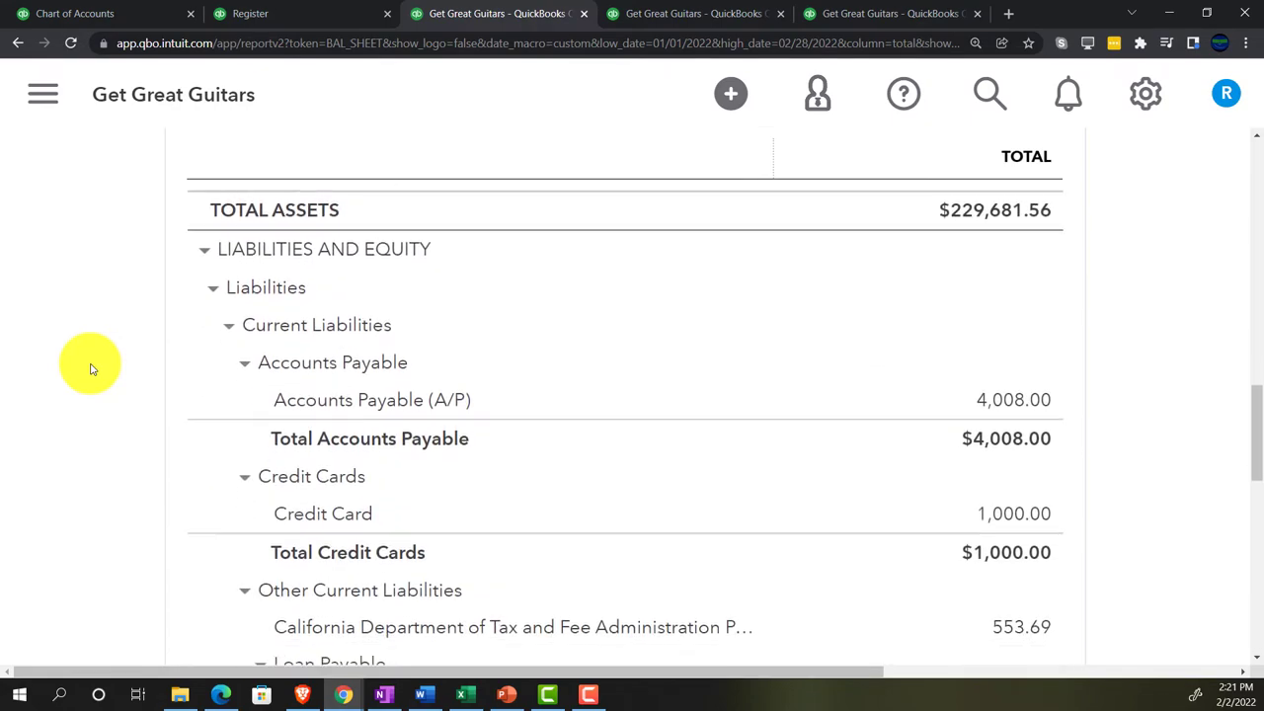
{"action": "scroll", "coordinate": [89, 369], "scroll_direction": "down", "scroll_amount": 2}
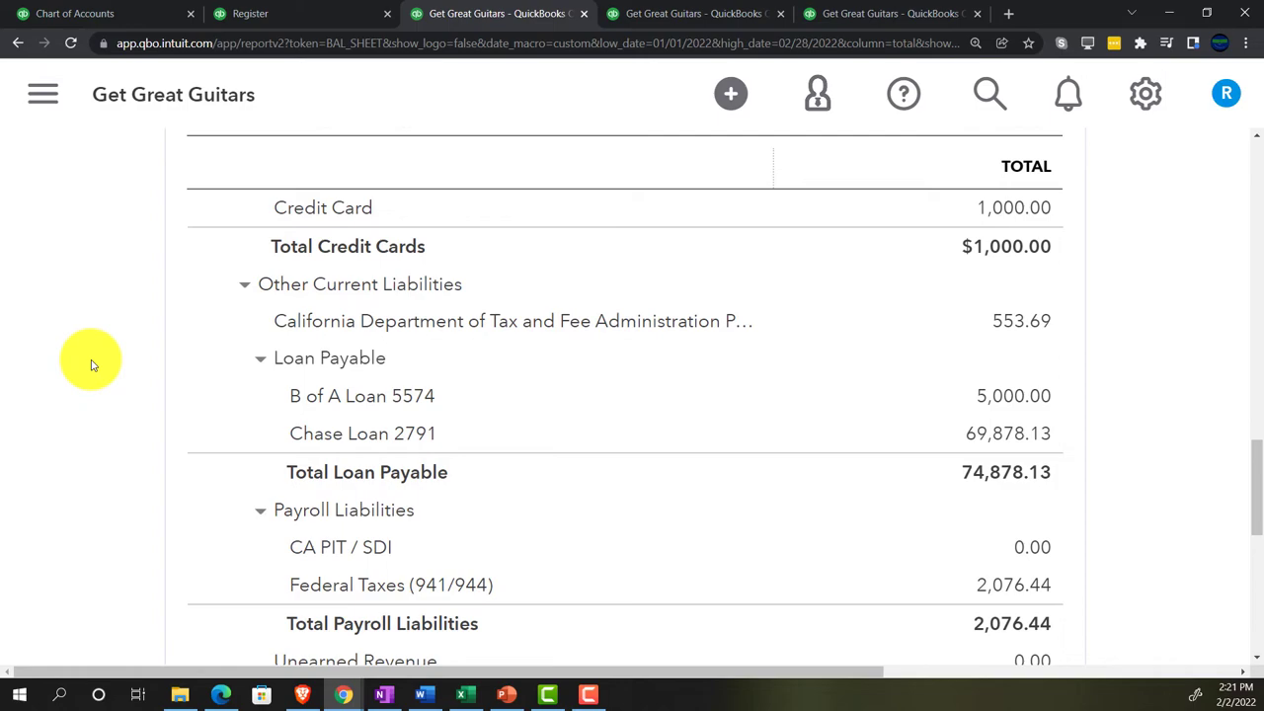
{"action": "scroll", "coordinate": [90, 365], "scroll_direction": "down", "scroll_amount": 2}
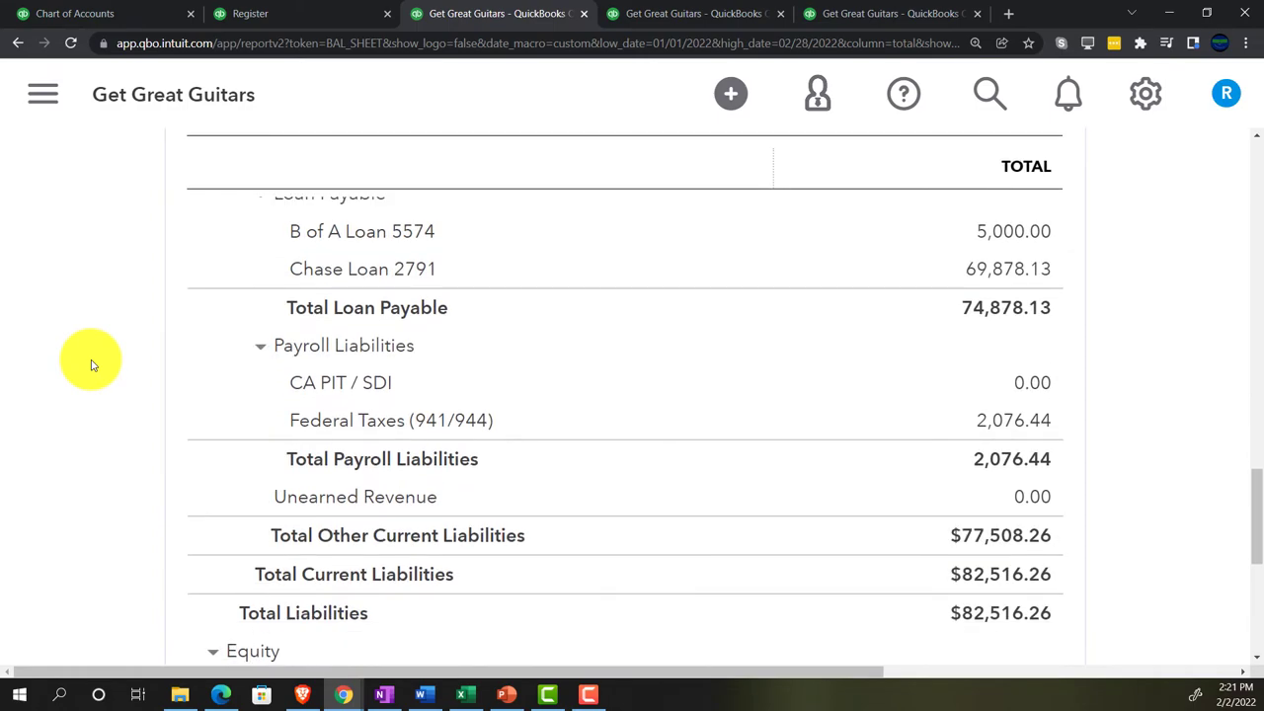
{"action": "scroll", "coordinate": [90, 365], "scroll_direction": "up", "scroll_amount": 5}
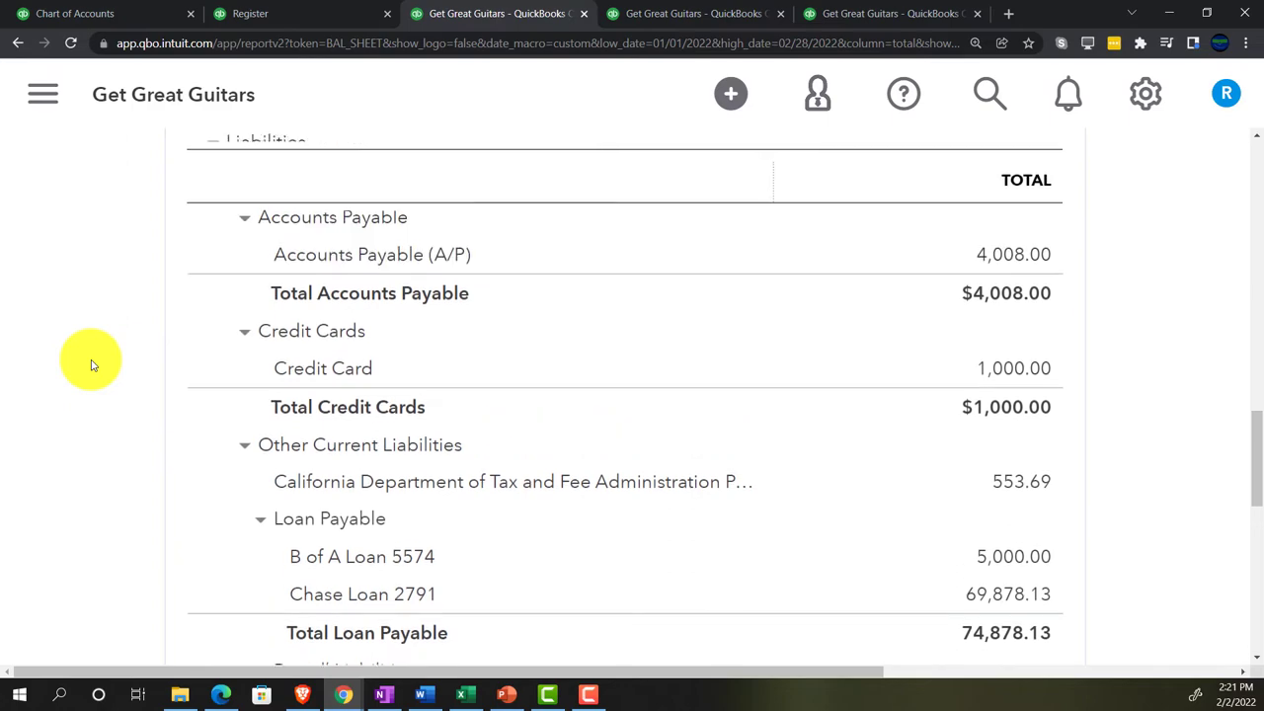
{"action": "scroll", "coordinate": [90, 363], "scroll_direction": "up", "scroll_amount": 18}
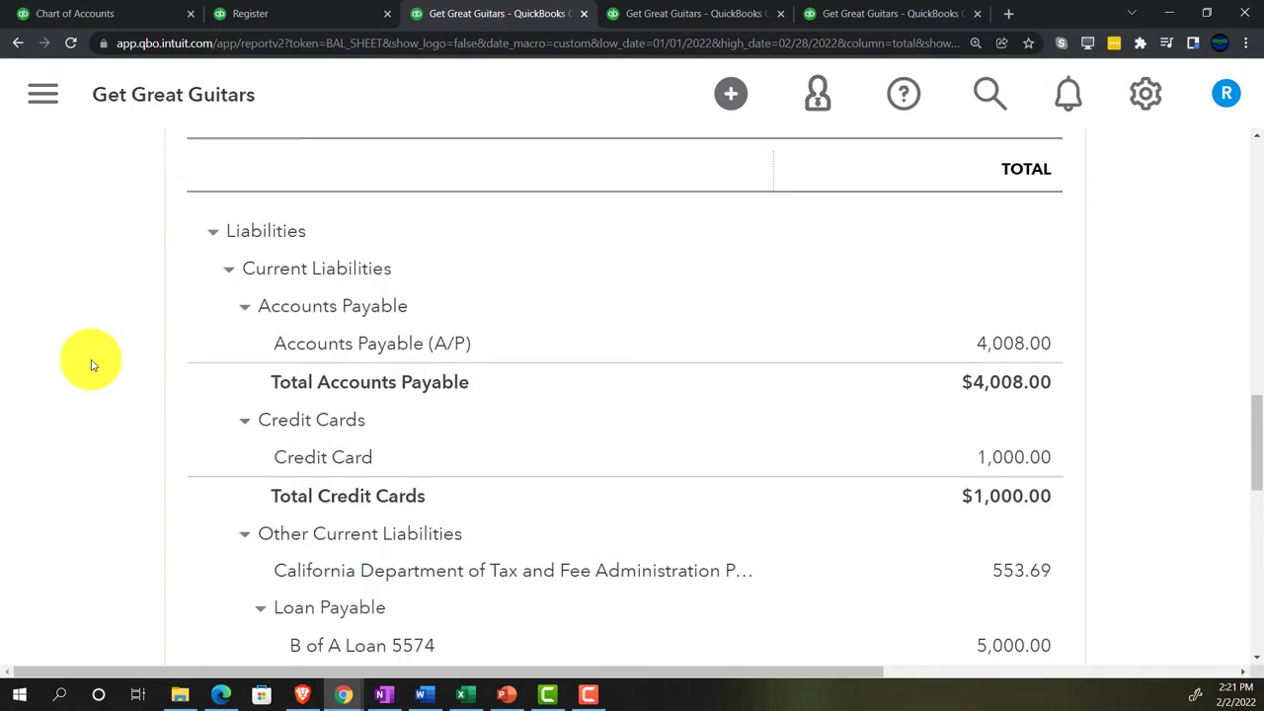
Rerun the Balance Sheet report and locate Interest Payable among the other current liabilities
{"action": "key", "text": "ctrl+minus"}
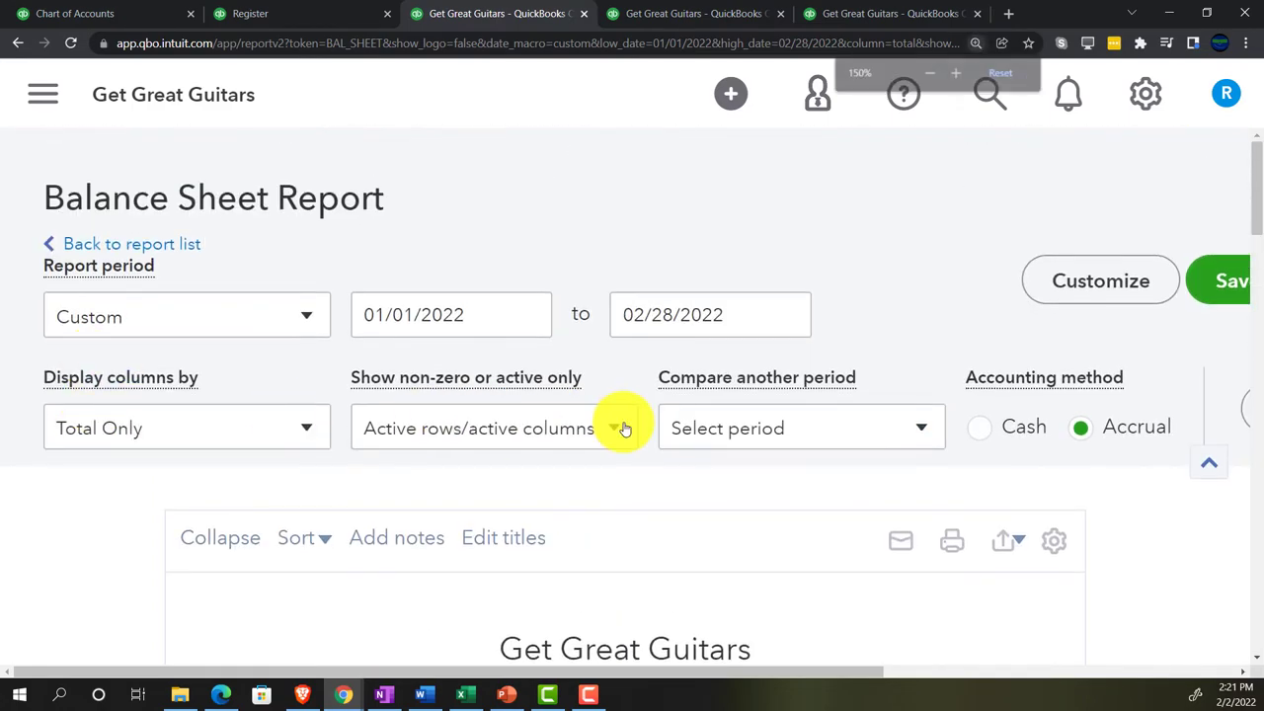
{"action": "left_click", "coordinate": [1094, 359]}
{"action": "scroll", "coordinate": [293, 522], "scroll_direction": "down", "scroll_amount": 8}
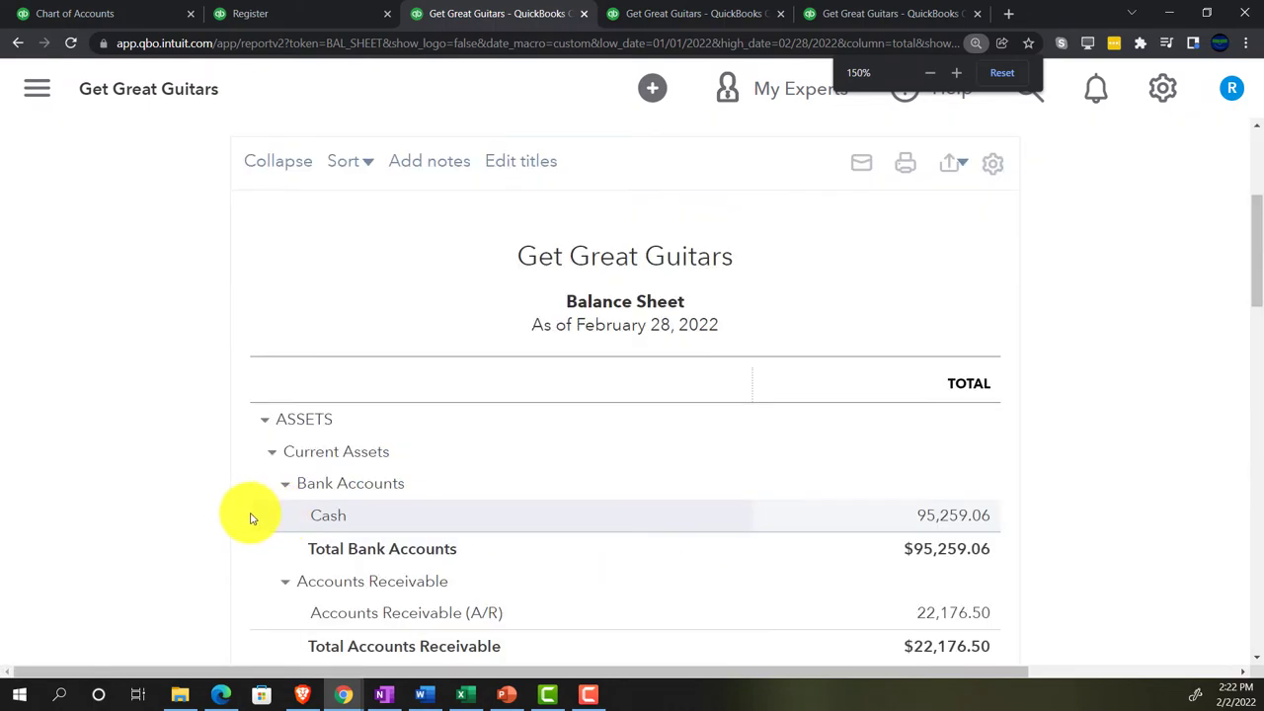
{"action": "scroll", "coordinate": [205, 507], "scroll_direction": "down", "scroll_amount": 5}
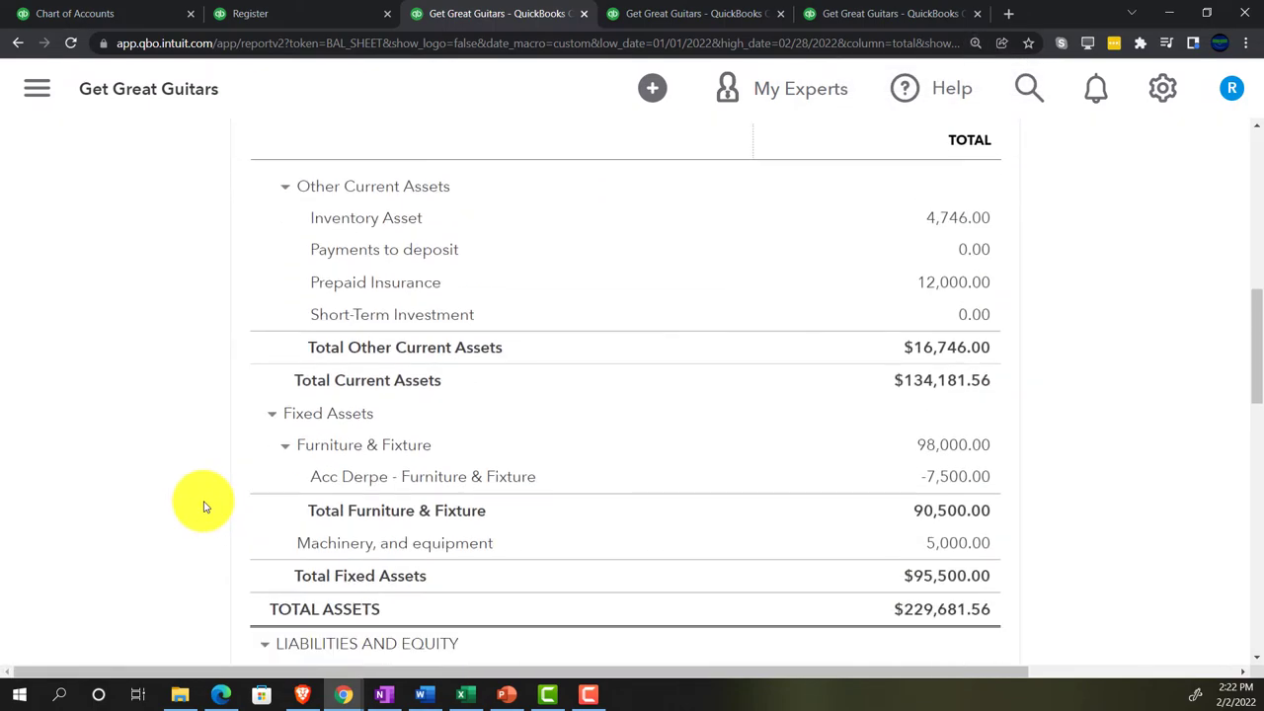
{"action": "scroll", "coordinate": [204, 507], "scroll_direction": "down", "scroll_amount": 1}
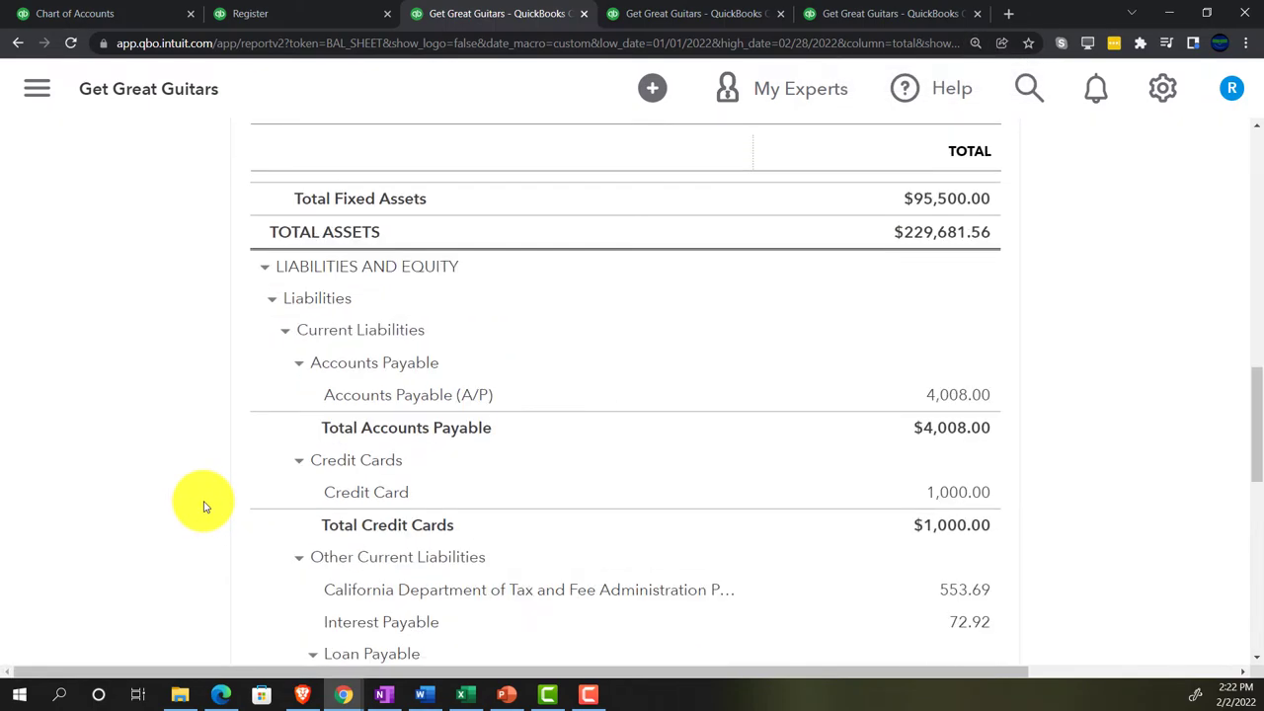
{"action": "scroll", "coordinate": [204, 507], "scroll_direction": "down", "scroll_amount": 2}
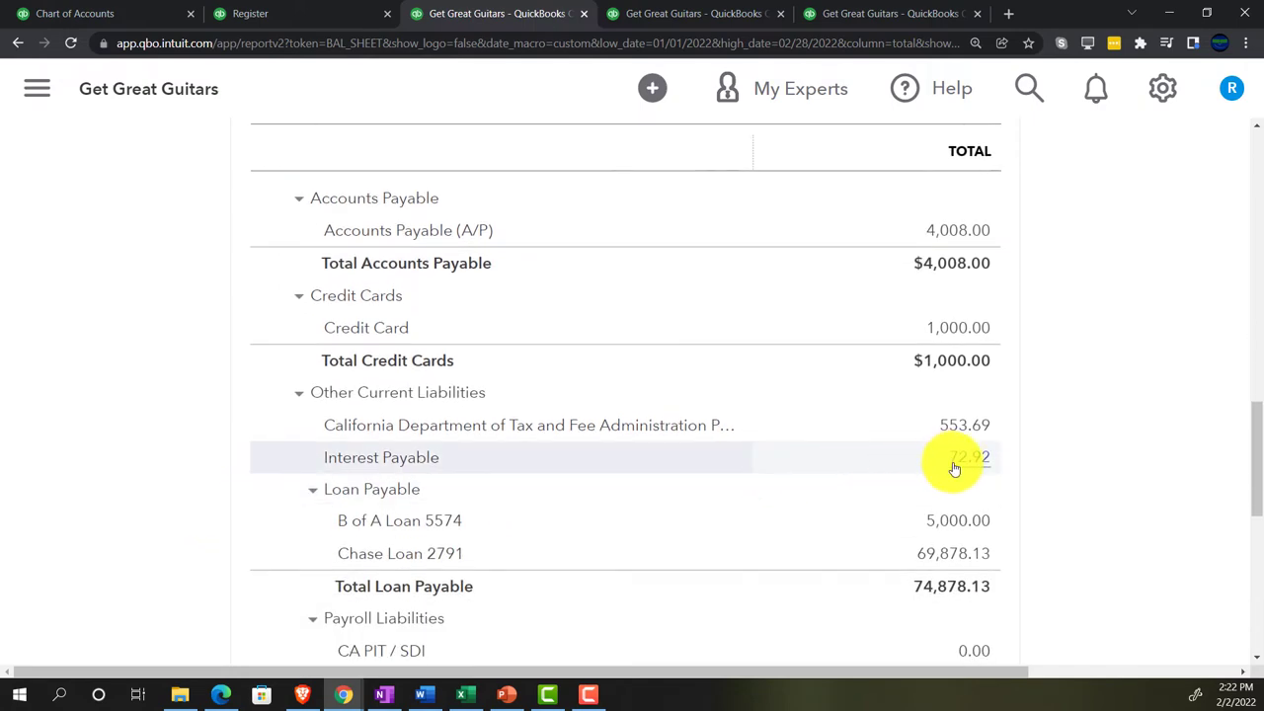
Drill down from the Interest Payable balance through its transaction report to the underlying journal entry
{"action": "left_click", "coordinate": [954, 469]}
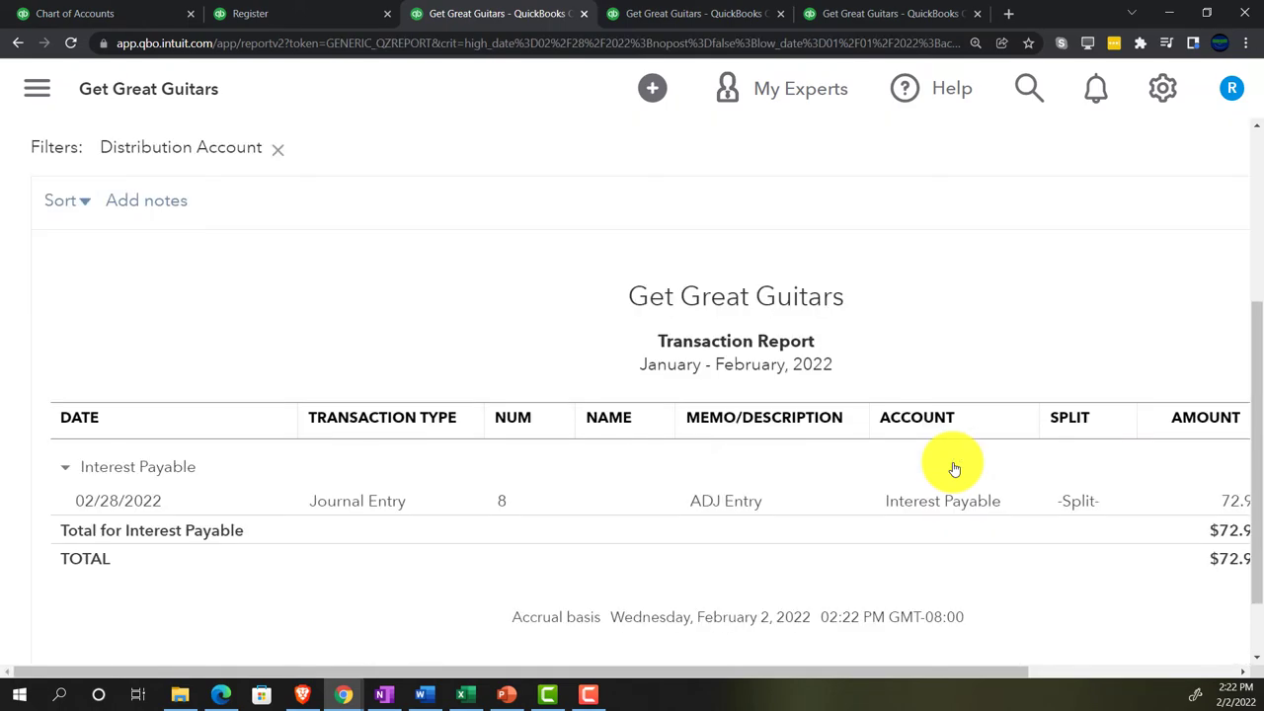
{"action": "key", "text": "ctrl+minus"}
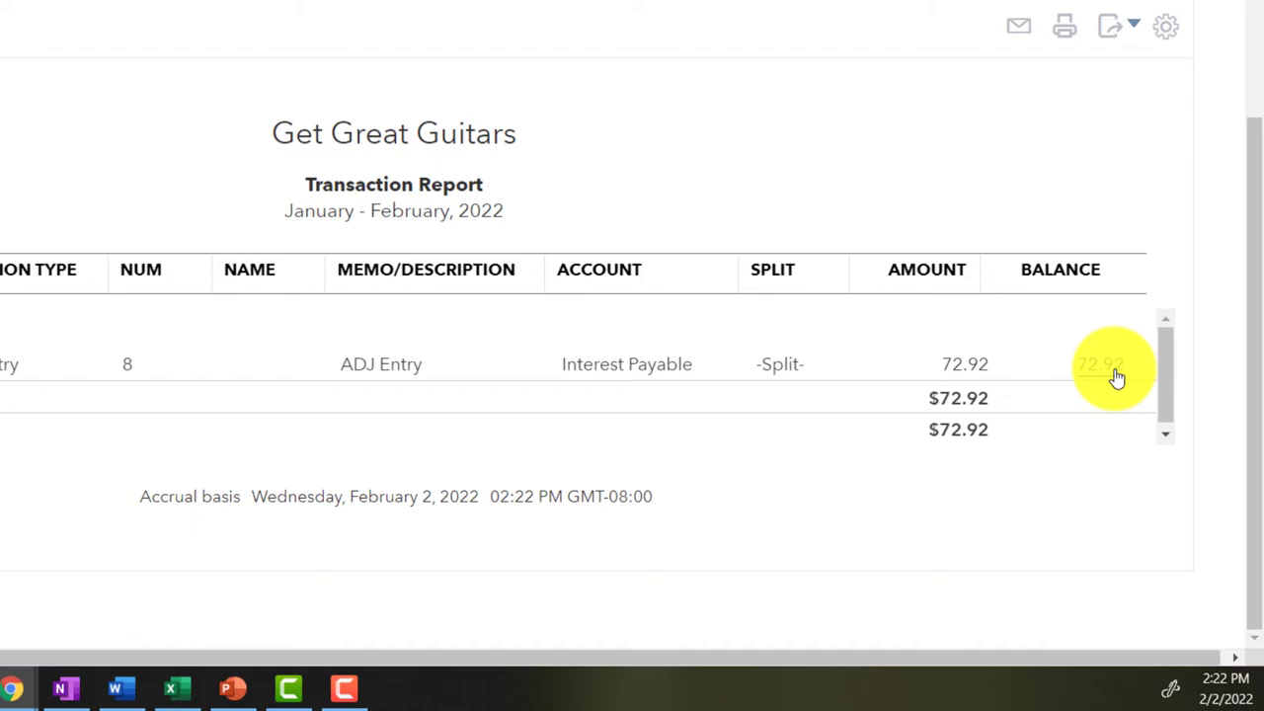
{"action": "left_click", "coordinate": [1114, 375]}
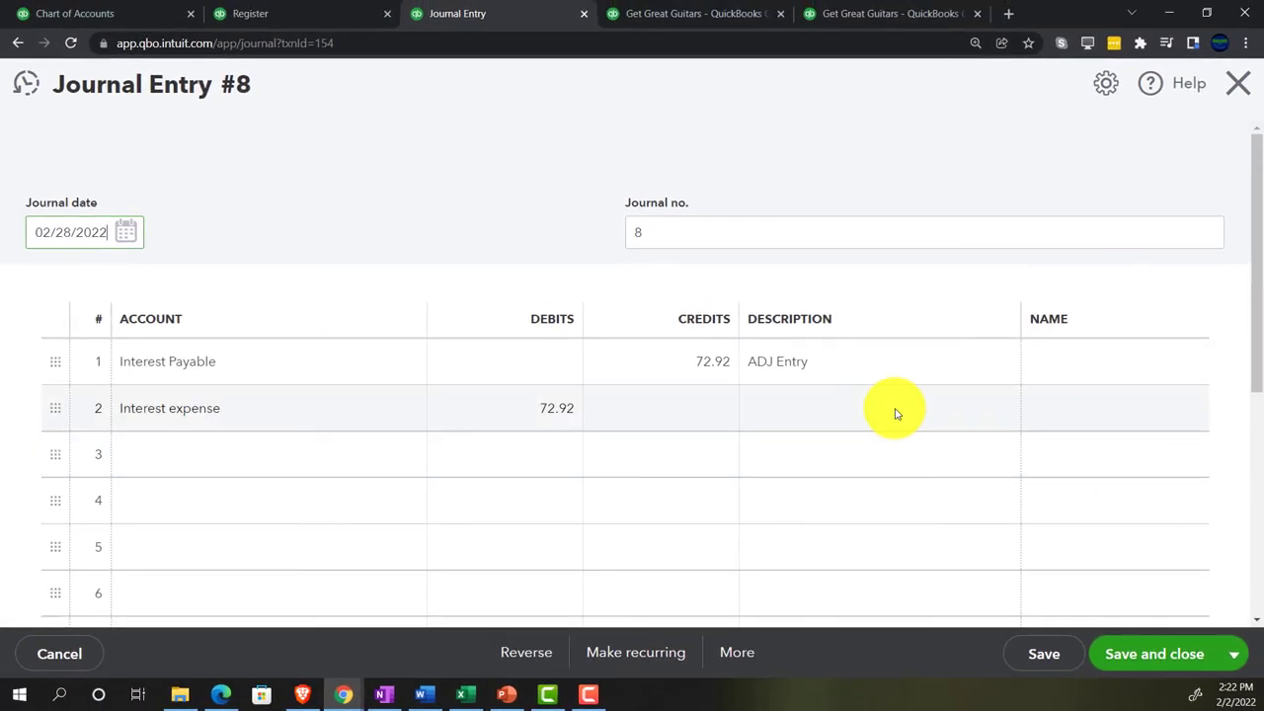
Add the description ADJ Entry to the Interest expense line, save and close the journal entry, and return to the Balance Sheet
{"action": "left_click", "coordinate": [820, 362]}
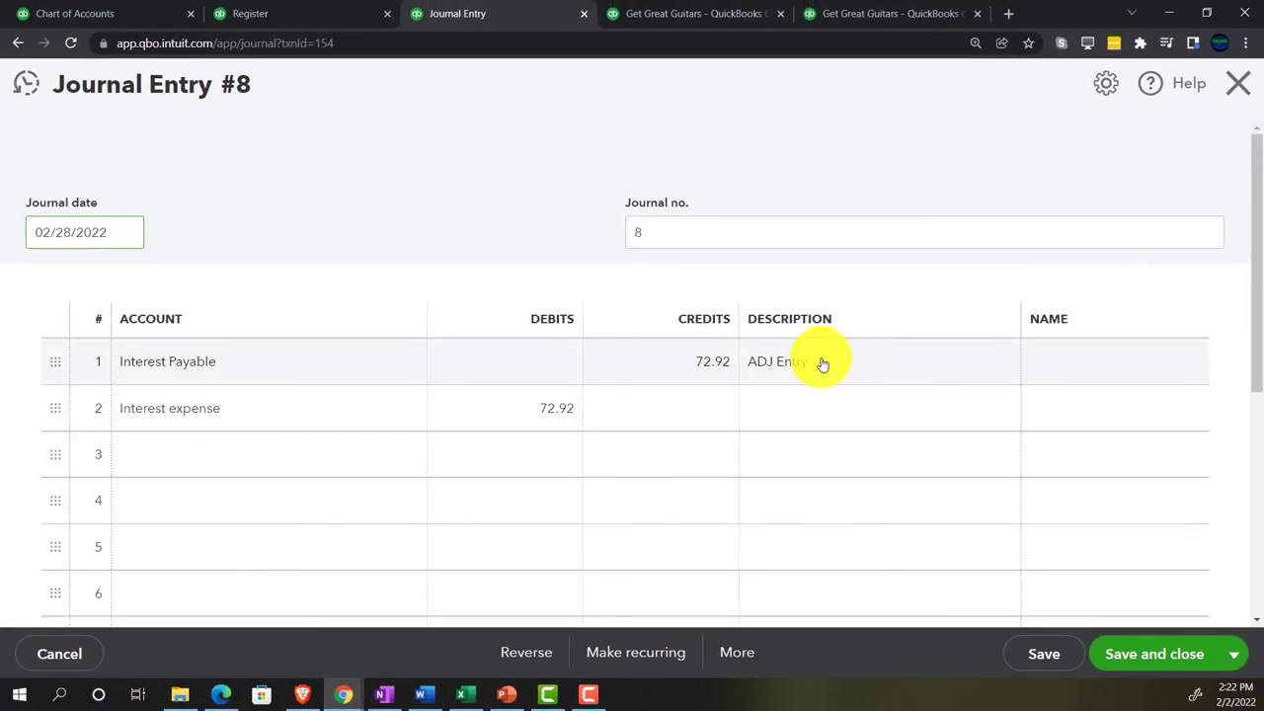
{"action": "left_click", "coordinate": [799, 423]}
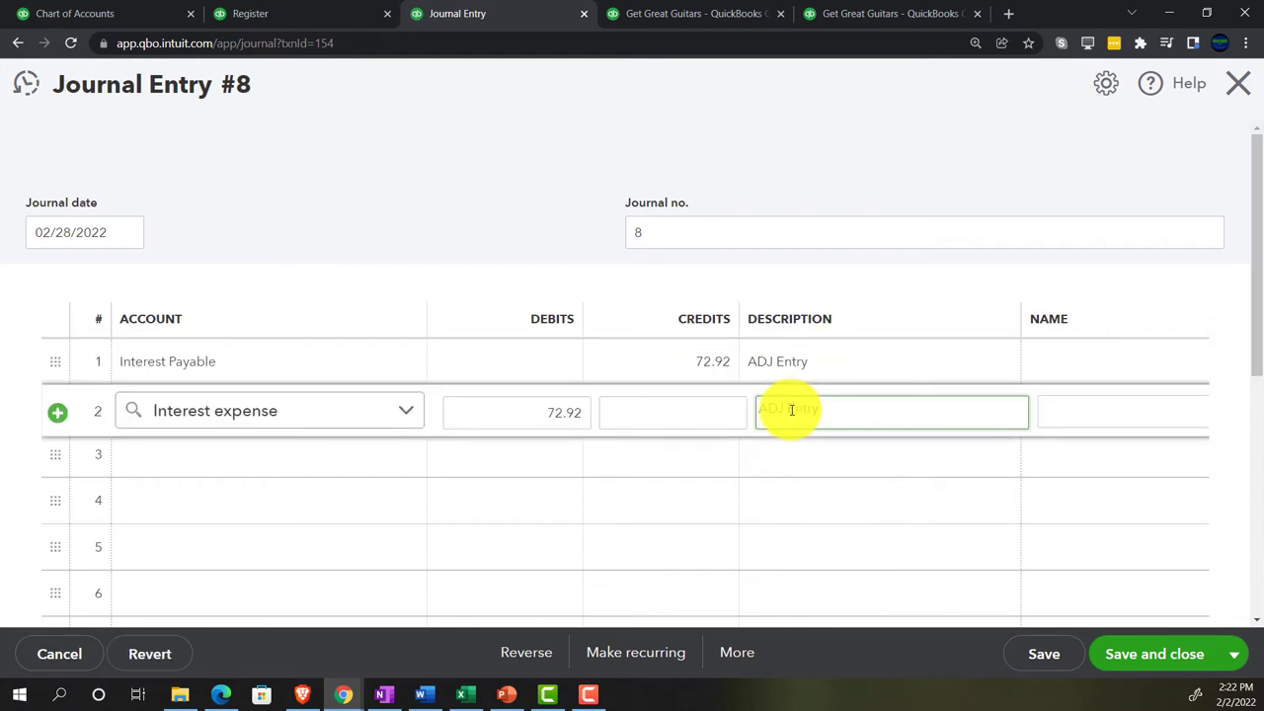
{"action": "key", "text": "Tab"}
{"action": "key", "text": "Tab"}
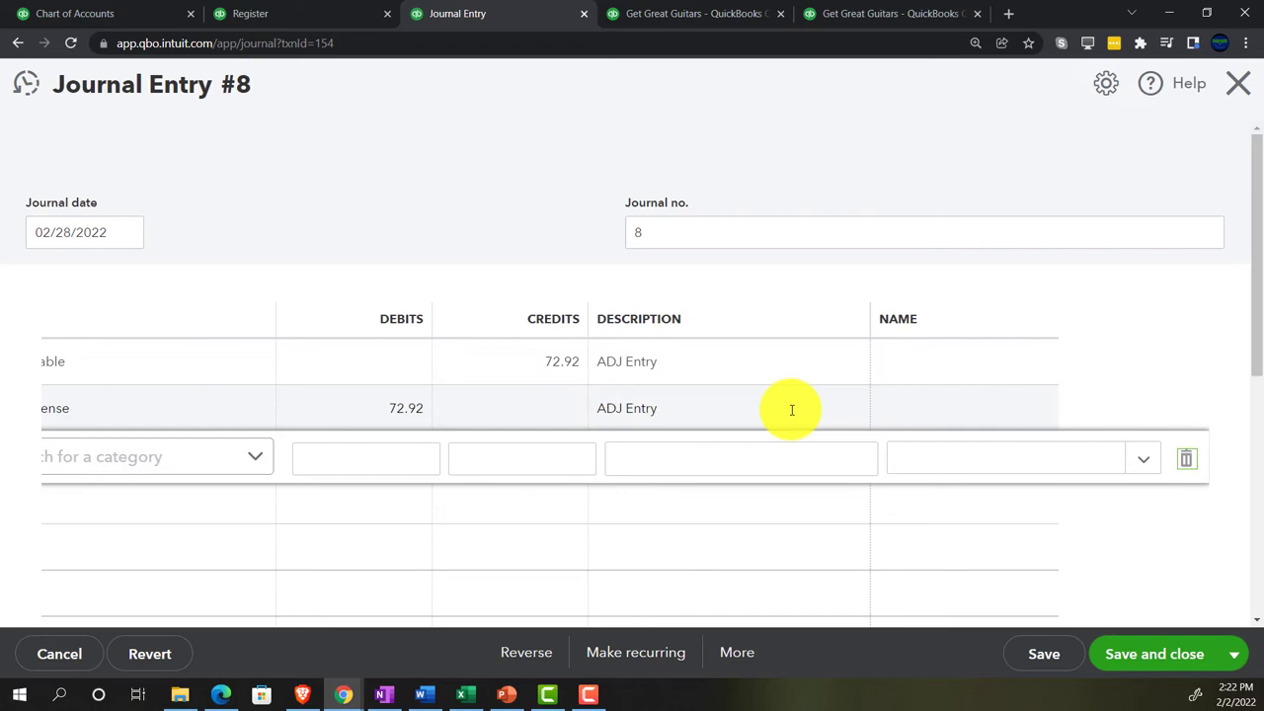
{"action": "left_click", "coordinate": [1125, 657]}
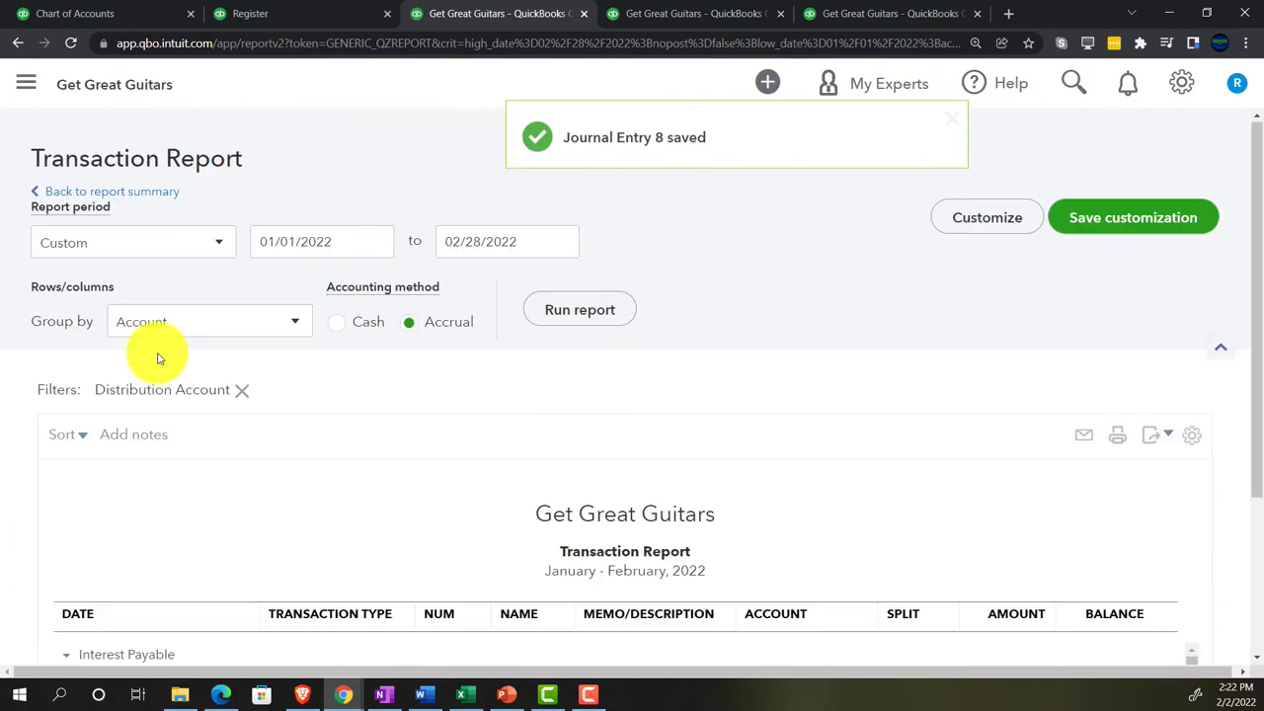
{"action": "left_click", "coordinate": [147, 192]}
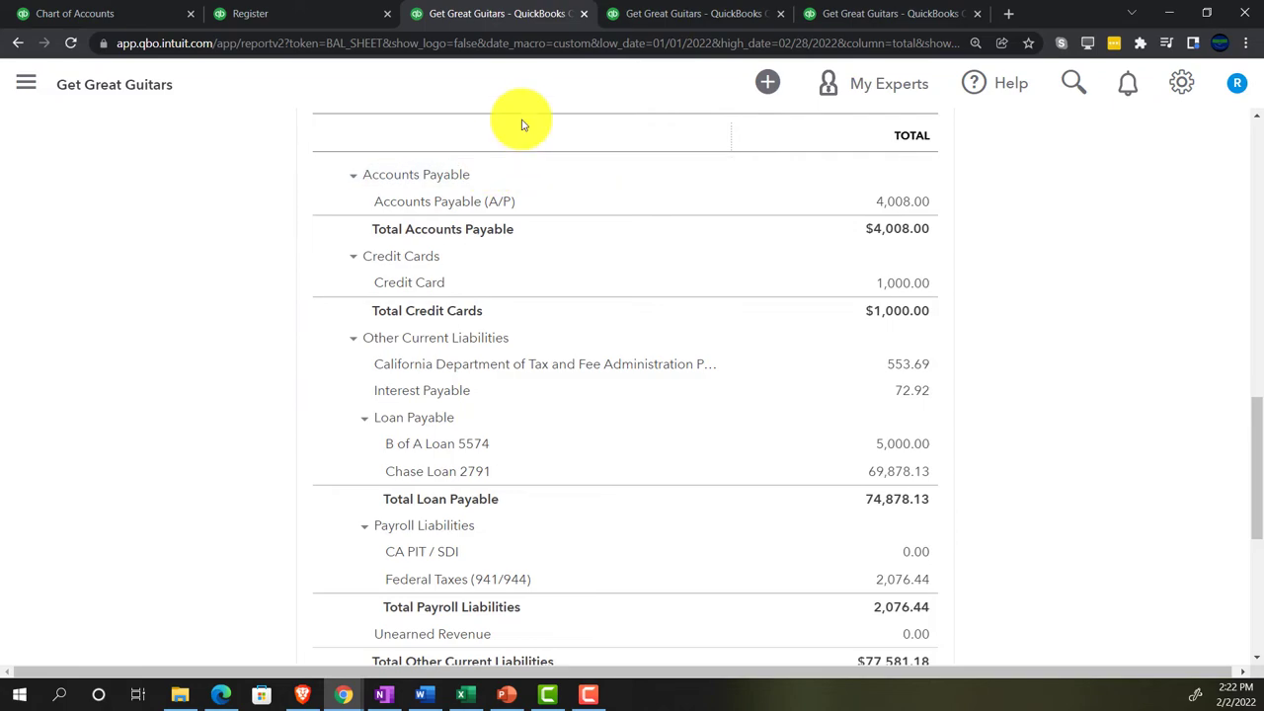
Switch to the Profit and Loss report and rerun it for 01/01/2022 to 02/28/2022
{"action": "left_click", "coordinate": [622, 17]}
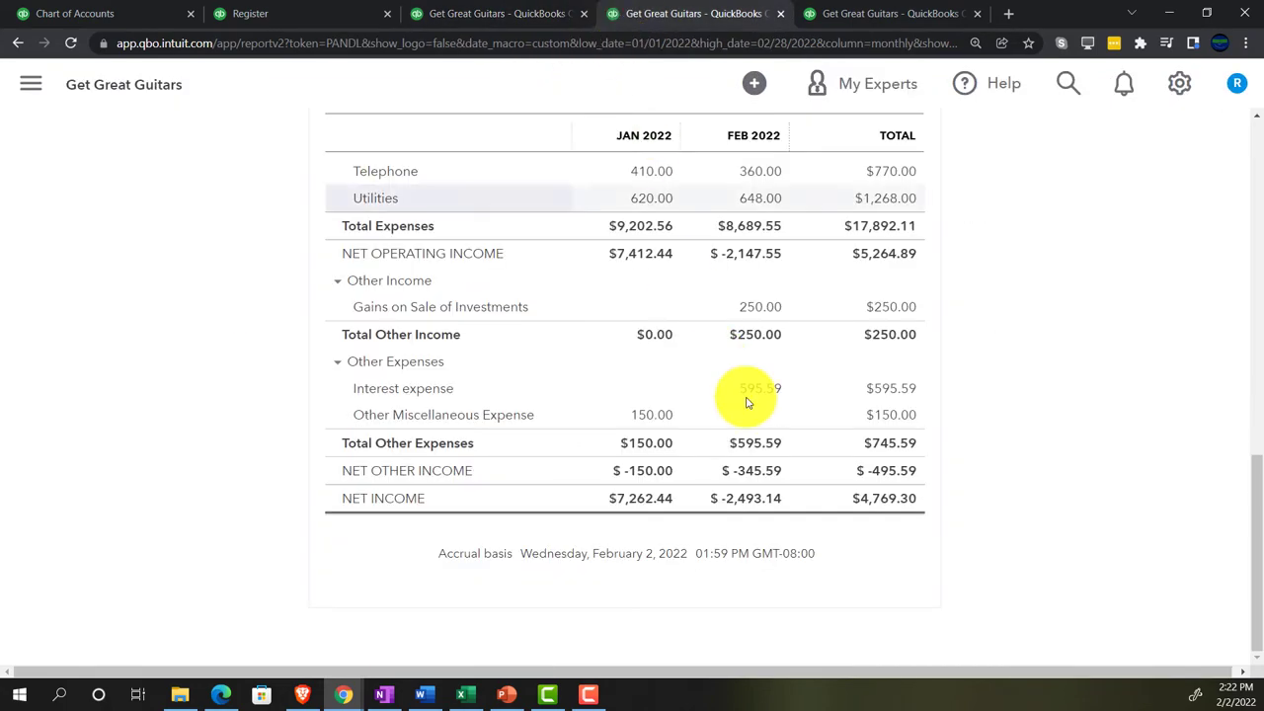
{"action": "scroll", "coordinate": [751, 400], "scroll_direction": "up", "scroll_amount": 4}
{"action": "scroll", "coordinate": [775, 403], "scroll_direction": "up", "scroll_amount": 5}
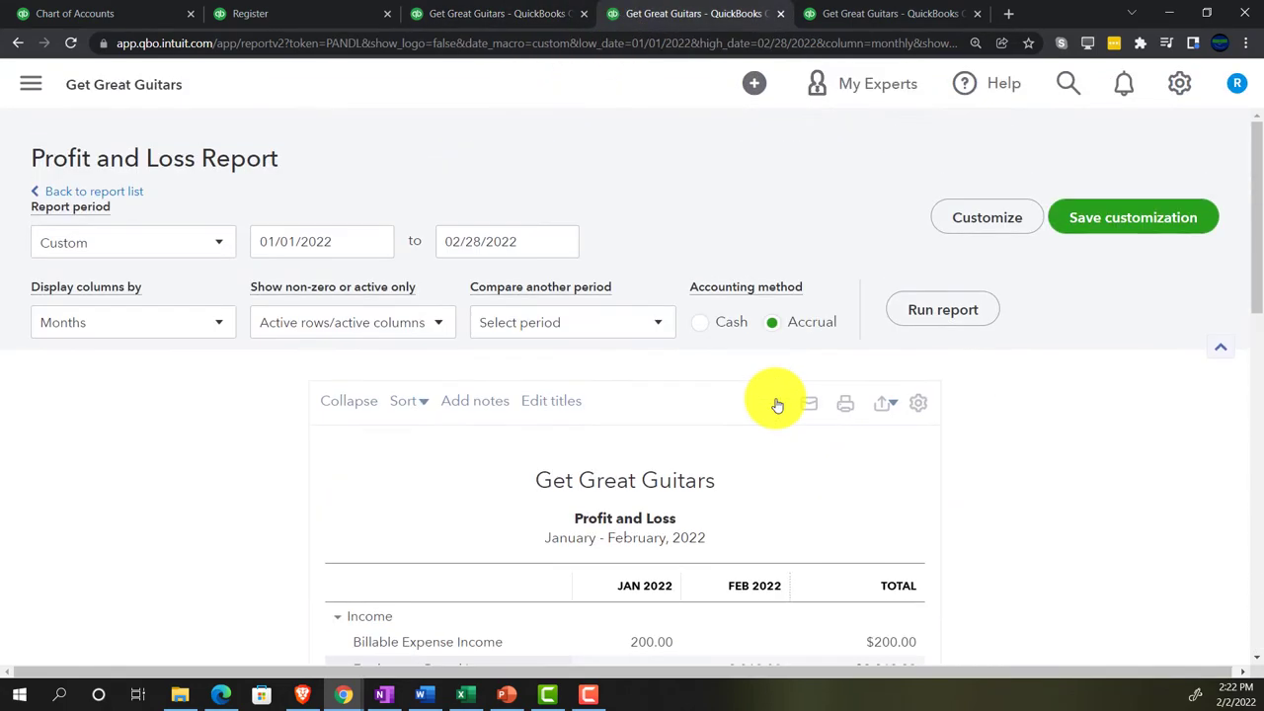
{"action": "left_click", "coordinate": [906, 309]}
Examine the Profit and Loss report from income down to Interest expense under Other Expenses and net income
{"action": "scroll", "coordinate": [325, 530], "scroll_direction": "down", "scroll_amount": 3}
{"action": "key", "text": "ctrl+plus"}
{"action": "scroll", "coordinate": [323, 526], "scroll_direction": "down", "scroll_amount": 3}
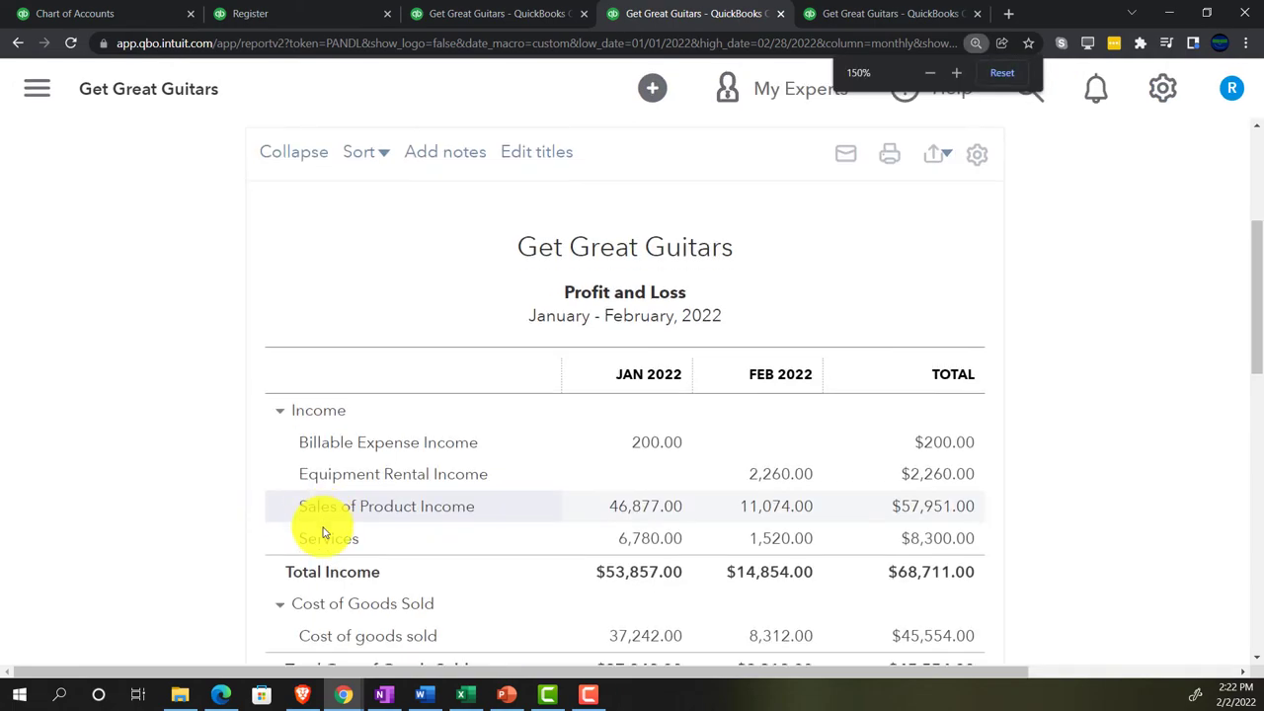
{"action": "scroll", "coordinate": [325, 524], "scroll_direction": "down", "scroll_amount": 3}
{"action": "key", "text": "ctrl+plus"}
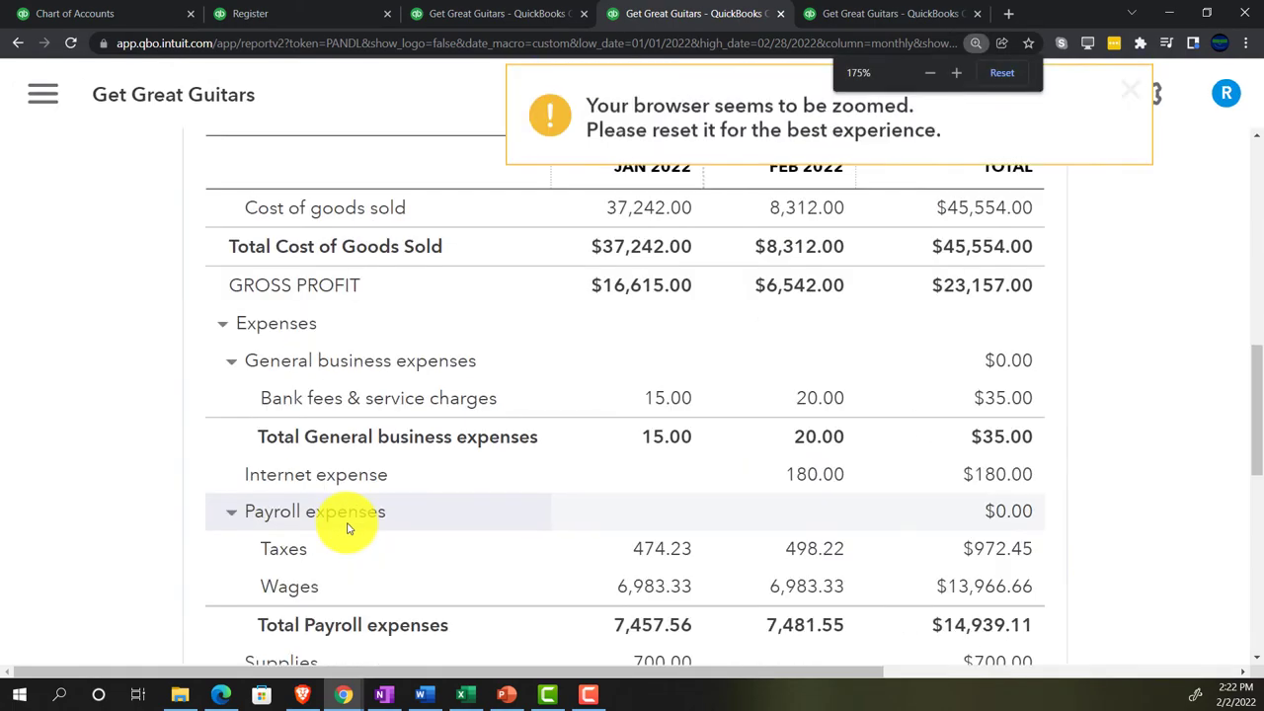
{"action": "scroll", "coordinate": [326, 531], "scroll_direction": "down", "scroll_amount": 2}
{"action": "scroll", "coordinate": [345, 529], "scroll_direction": "down", "scroll_amount": 4}
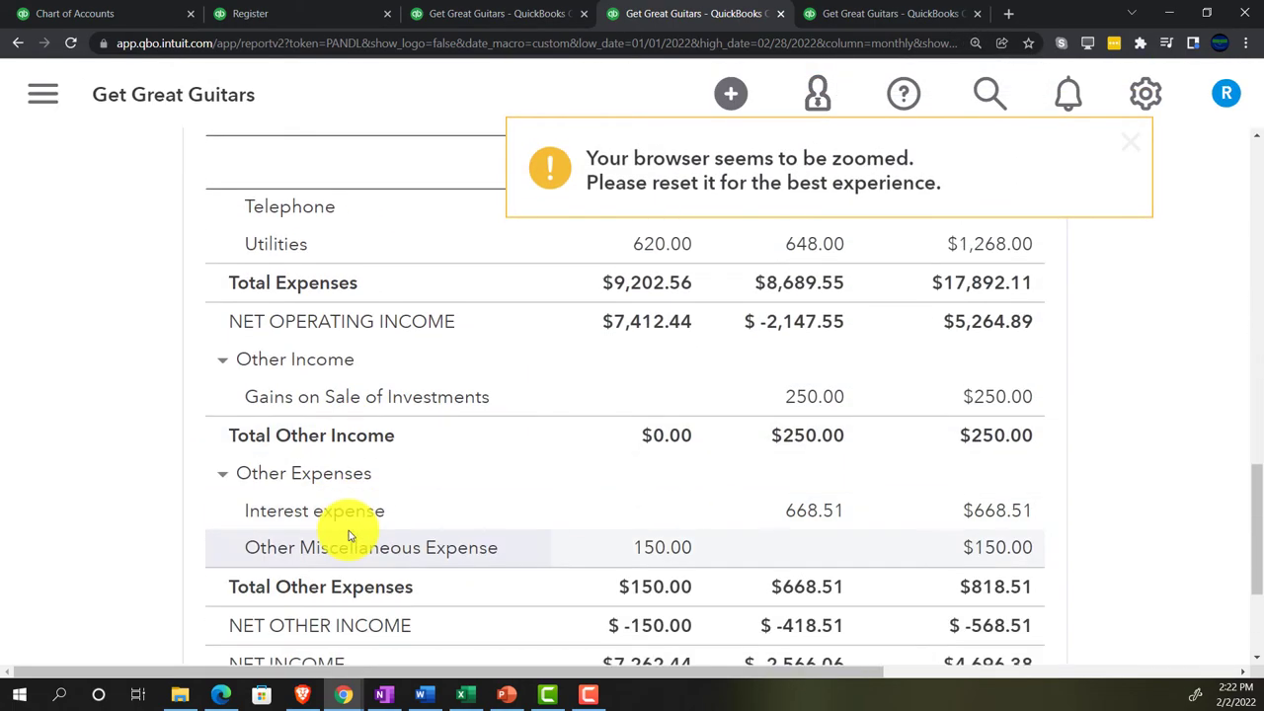
{"action": "scroll", "coordinate": [368, 526], "scroll_direction": "down", "scroll_amount": 2}
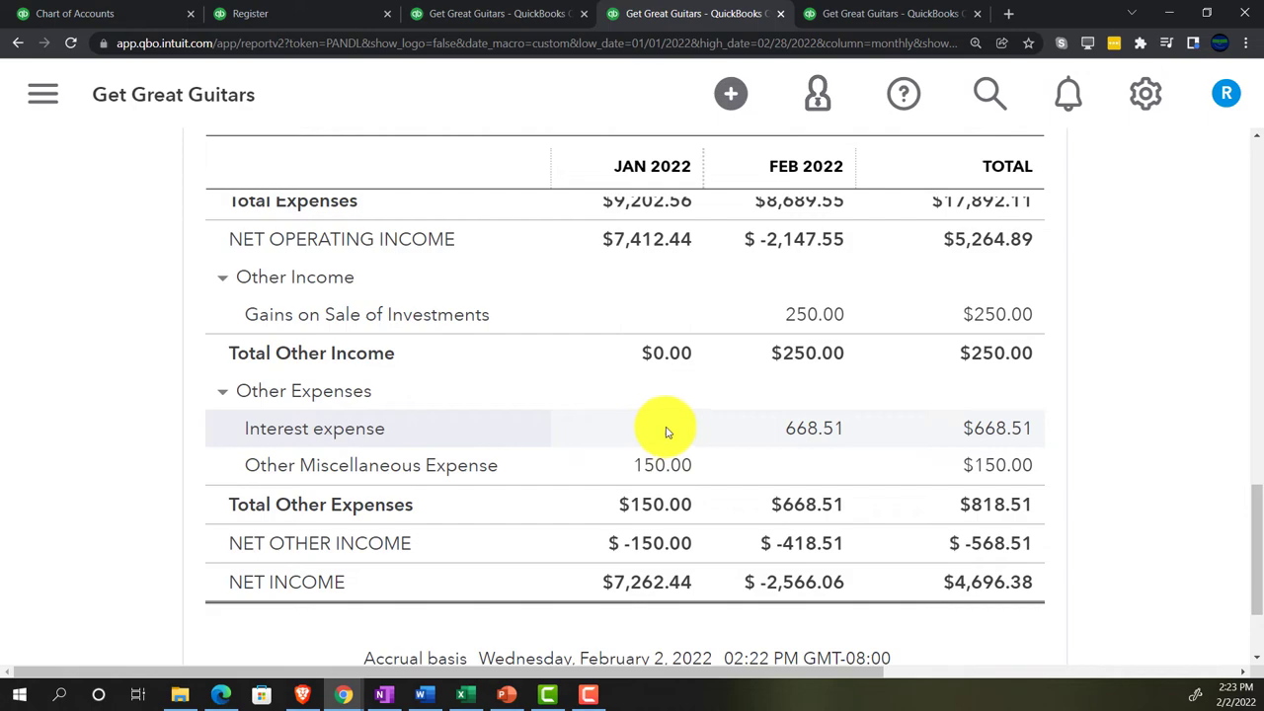
Review the transactions behind the total Interest expense and return to the Profit and Loss report
{"action": "left_click", "coordinate": [994, 430]}
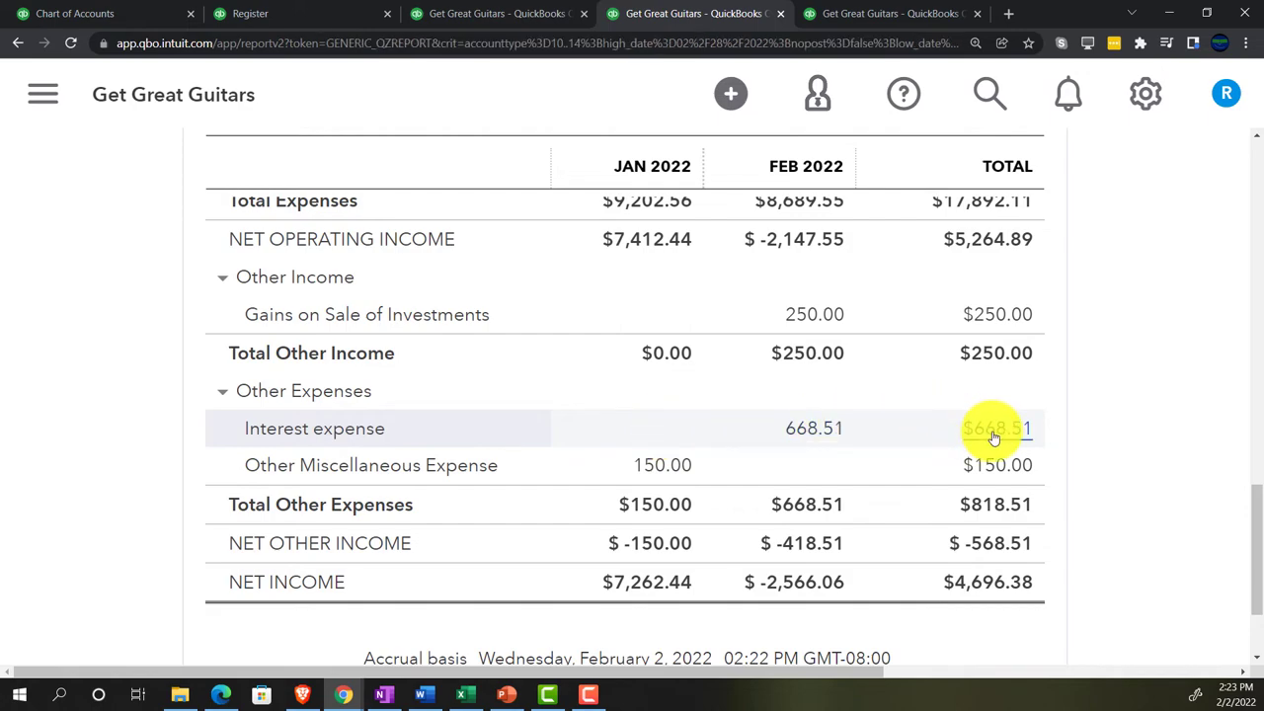
{"action": "key", "text": "ctrl+minus"}
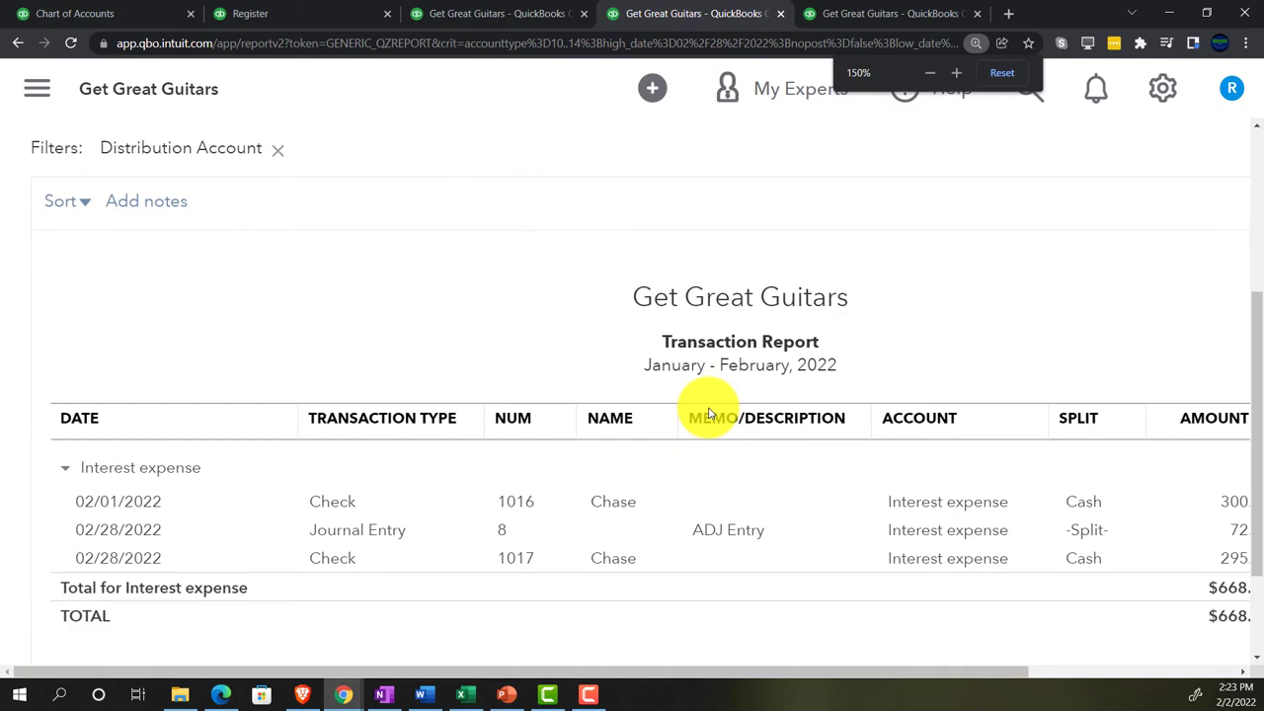
{"action": "key", "text": "ctrl+minus"}
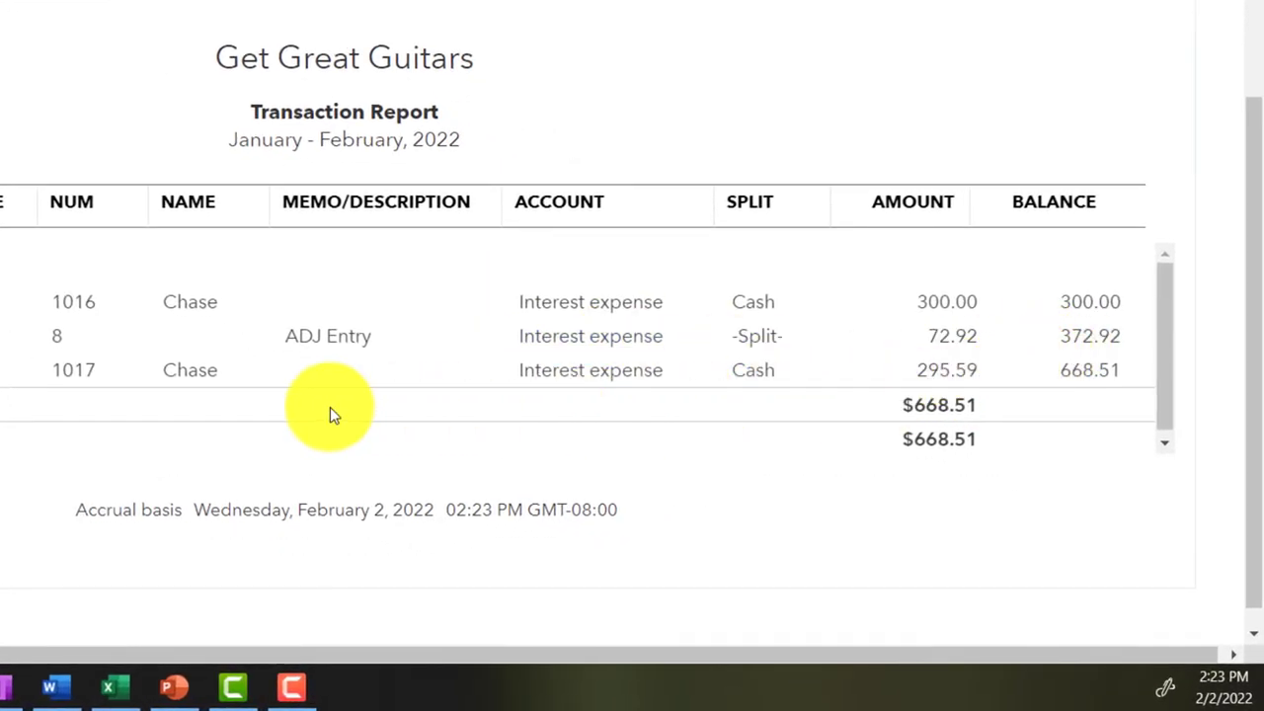
{"action": "scroll", "coordinate": [98, 398], "scroll_direction": "up", "scroll_amount": 5}
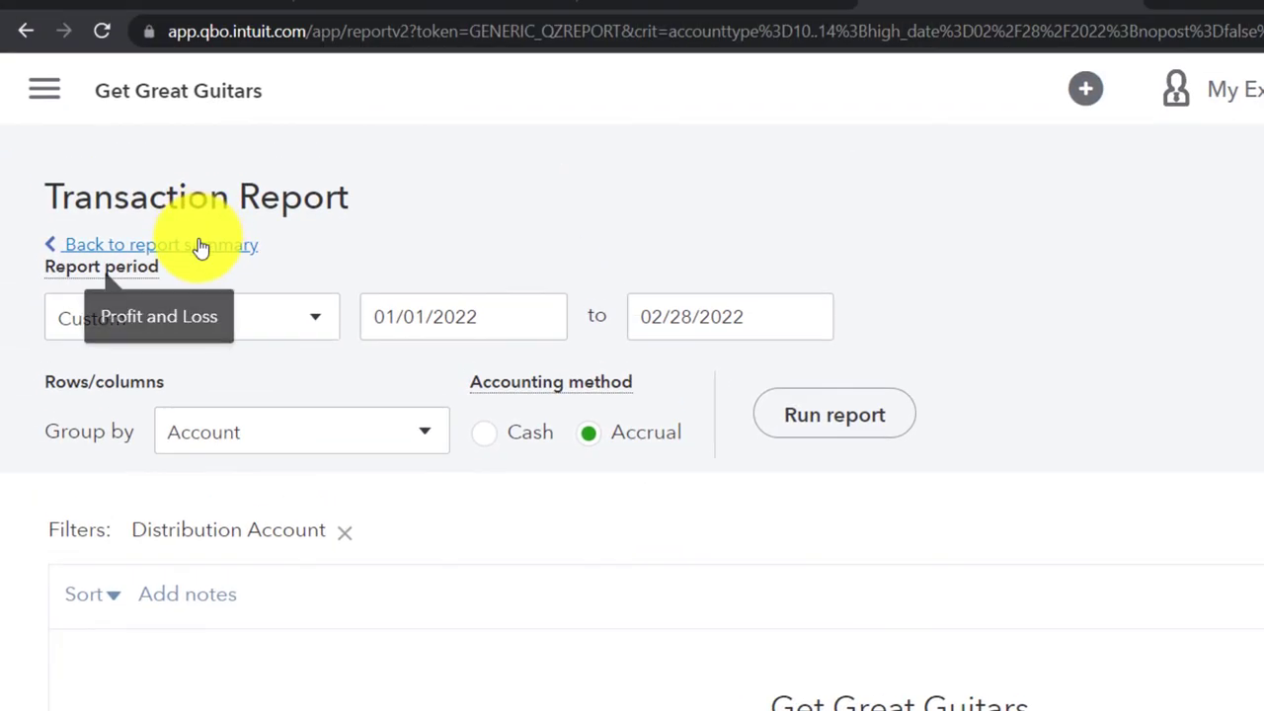
{"action": "left_click", "coordinate": [193, 244]}
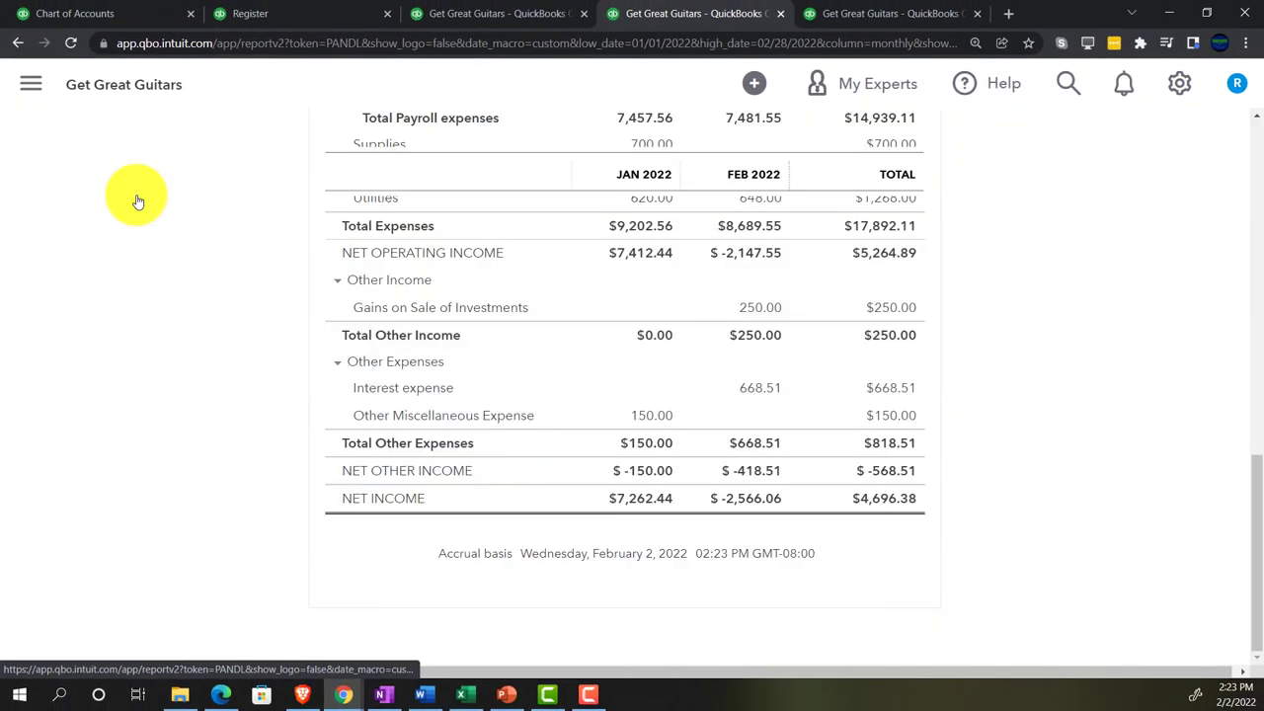
{"action": "scroll", "coordinate": [220, 367], "scroll_direction": "up", "scroll_amount": 1}
{"action": "scroll", "coordinate": [258, 436], "scroll_direction": "up", "scroll_amount": 3}
{"action": "scroll", "coordinate": [250, 422], "scroll_direction": "up", "scroll_amount": 5}
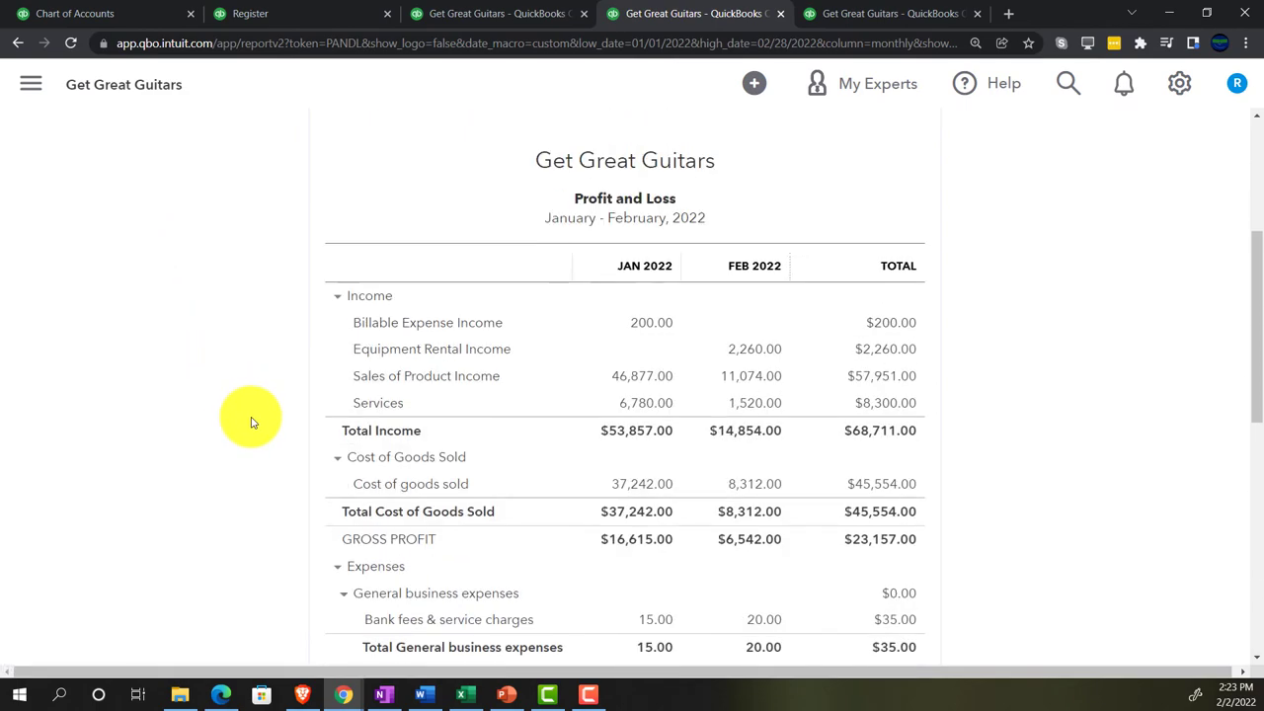
Switch to the Trial Balance report and duplicate its browser tab
{"action": "key", "text": "ctrl+plus"}
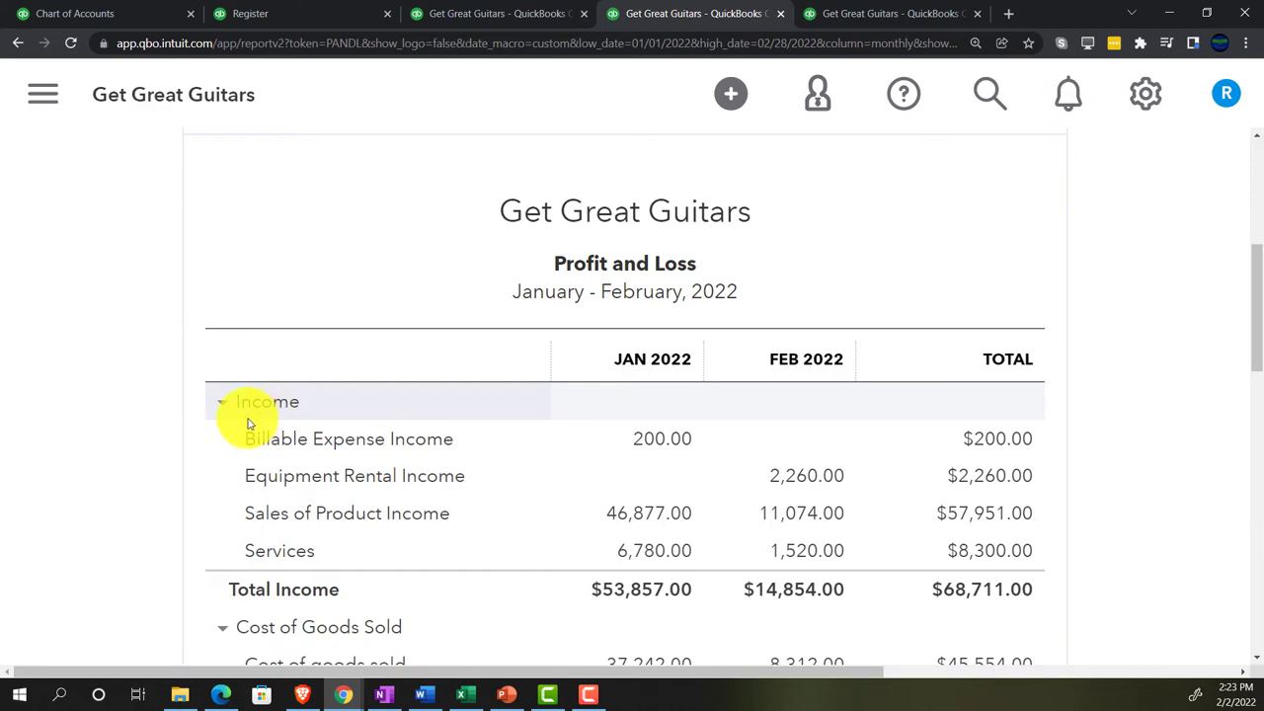
{"action": "left_click", "coordinate": [869, 14]}
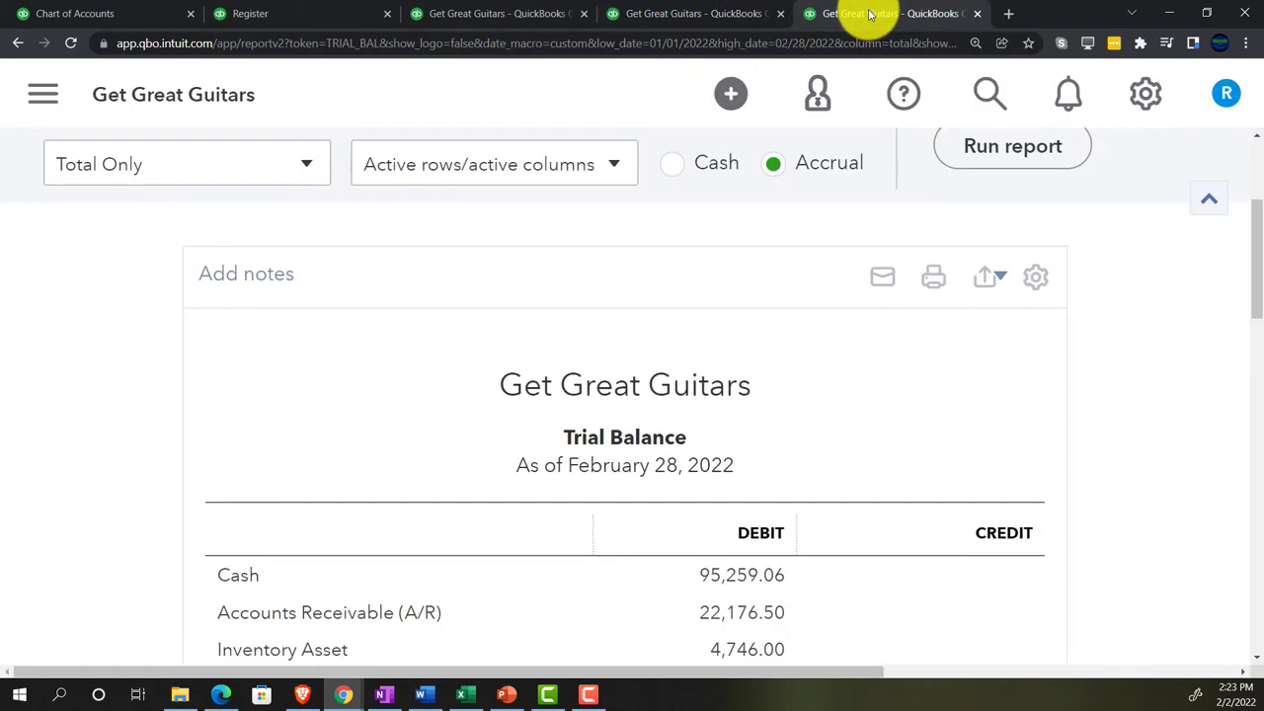
{"action": "right_click", "coordinate": [869, 14]}
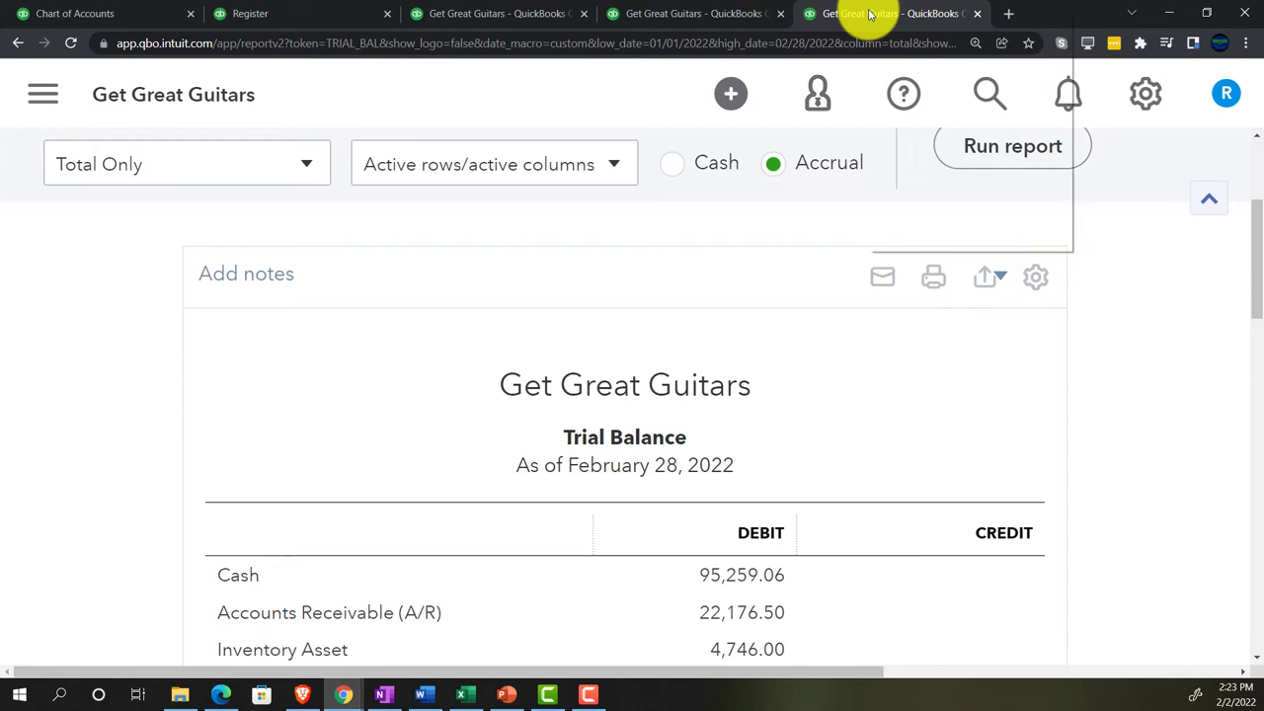
{"action": "left_click", "coordinate": [892, 131]}
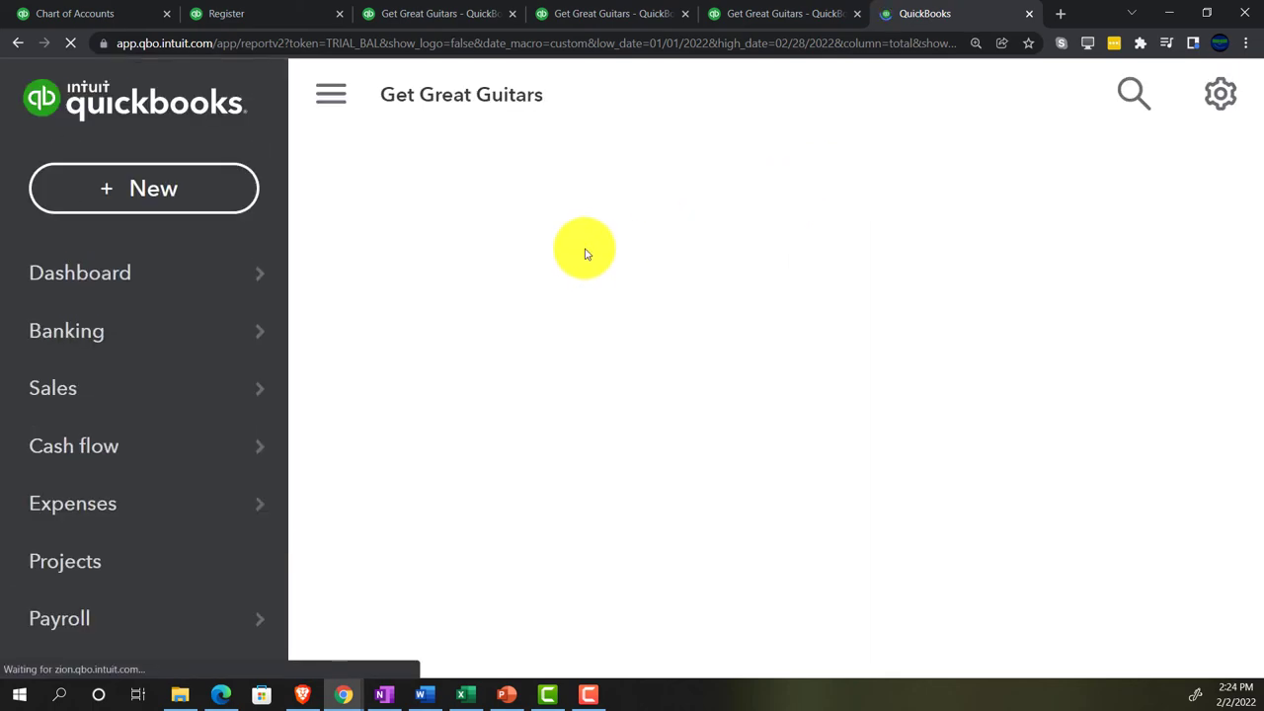
{"action": "key", "text": "ctrl+minus"}
{"action": "key", "text": "ctrl+minus"}
{"action": "scroll", "coordinate": [332, 303], "scroll_direction": "down", "scroll_amount": 3}
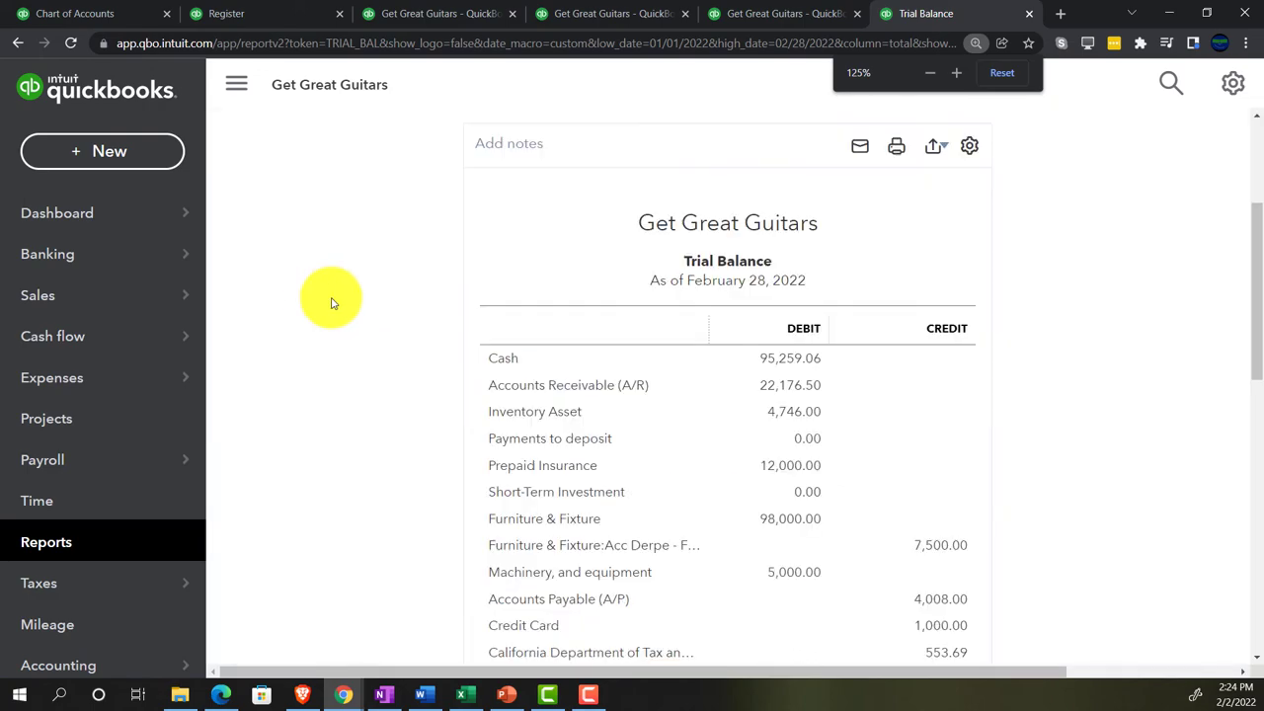
Find and open the Journal report from the report list in the duplicated tab
{"action": "mouse_move", "coordinate": [118, 311]}
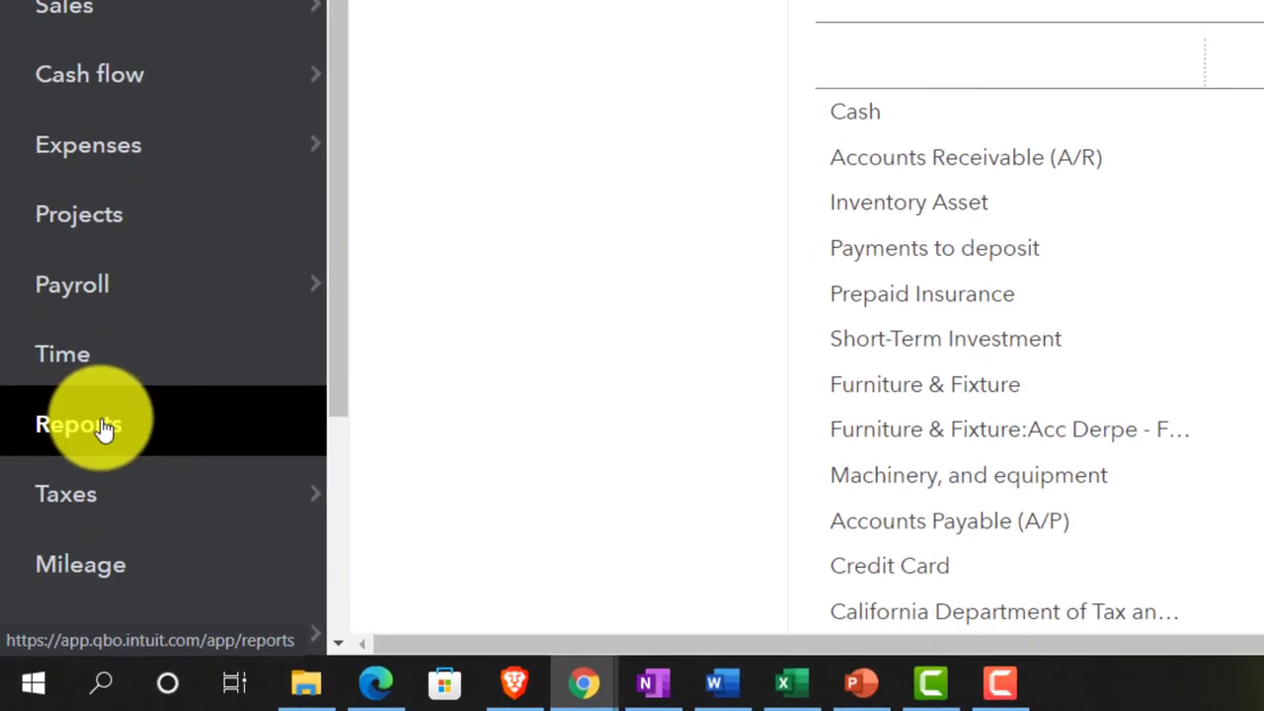
{"action": "left_click", "coordinate": [103, 424]}
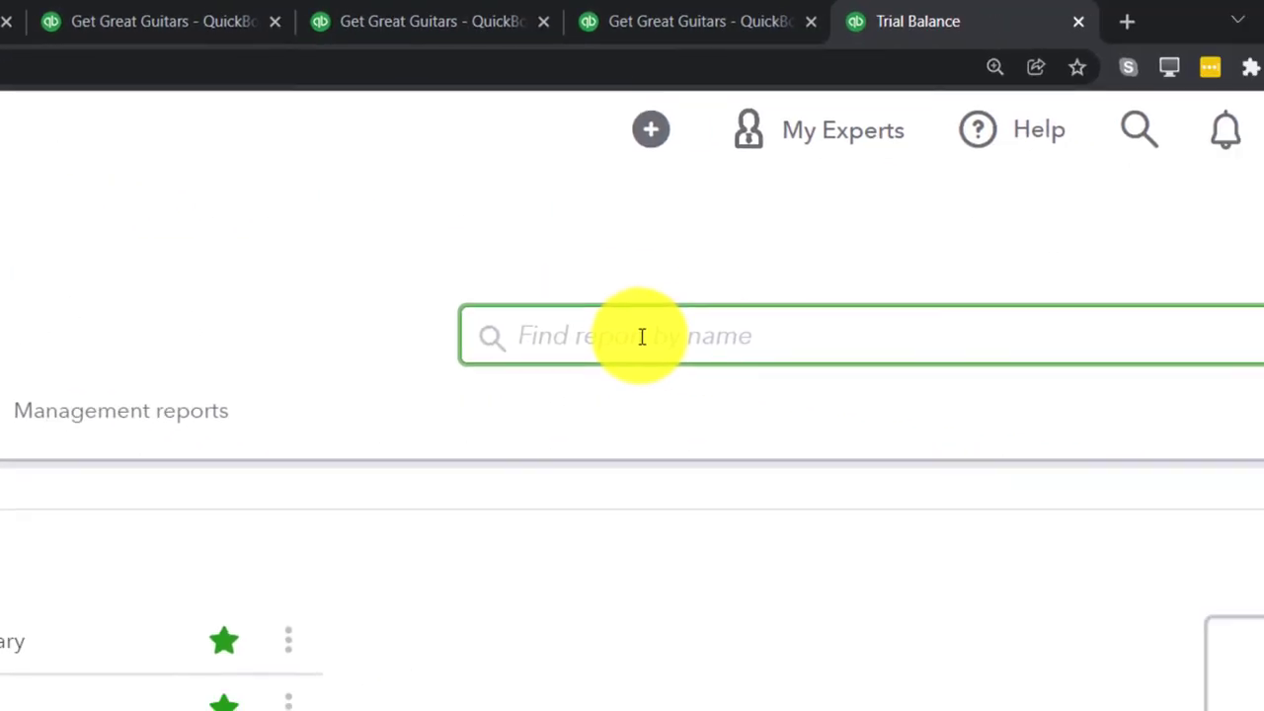
{"action": "type", "text": "ju"}
{"action": "key", "text": "BackSpace"}
{"action": "type", "text": "ou"}
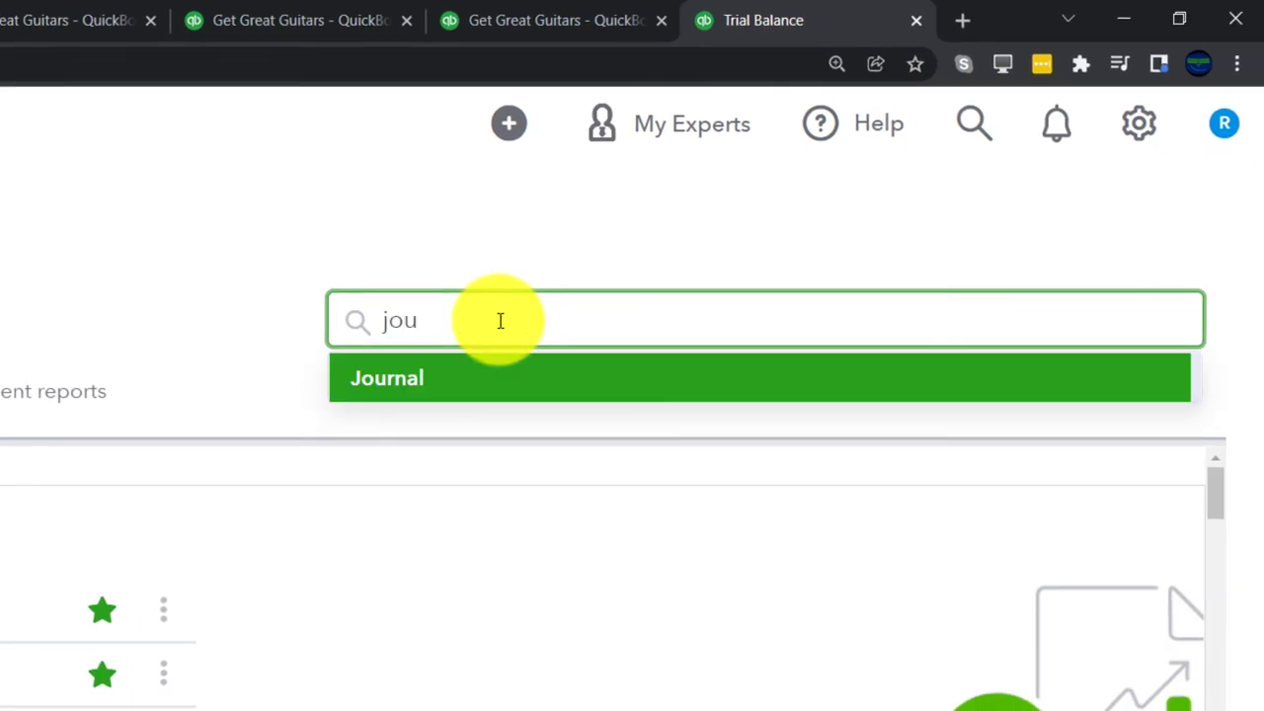
{"action": "key", "text": "Return"}
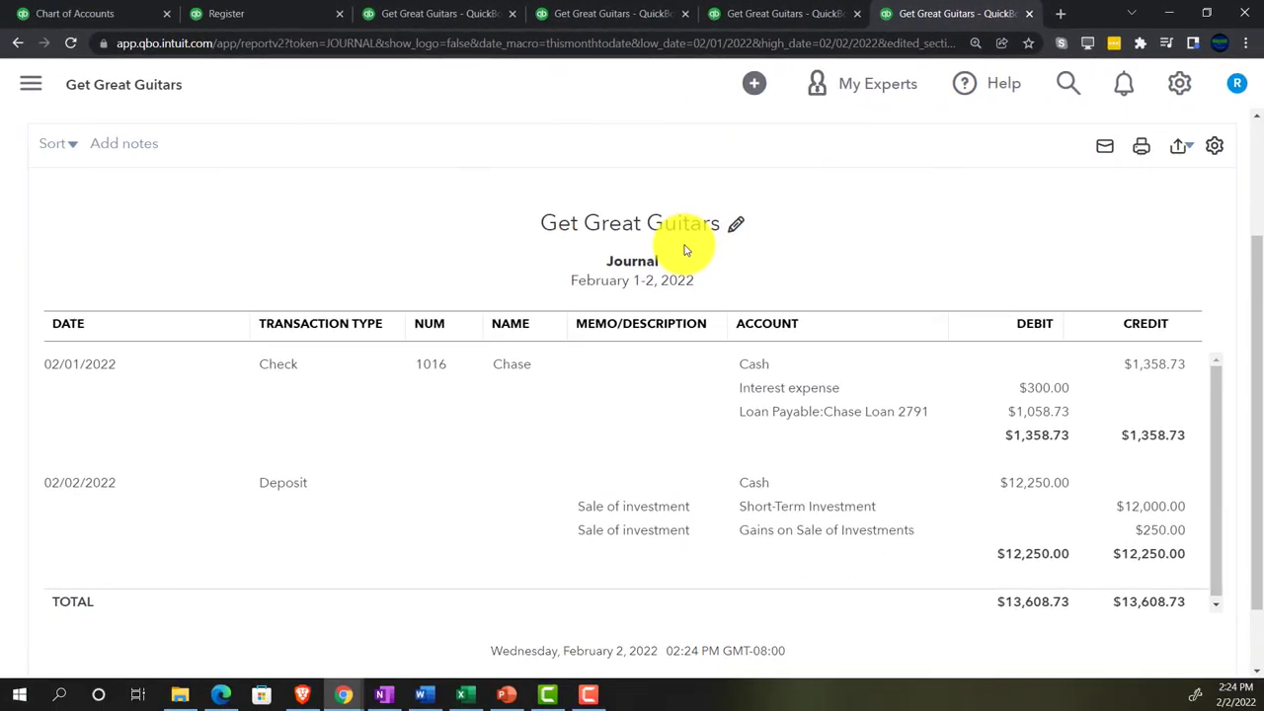
Set the Journal report period to 02/28/2022 through 02/28/2022
{"action": "scroll", "coordinate": [497, 367], "scroll_direction": "up", "scroll_amount": 2}
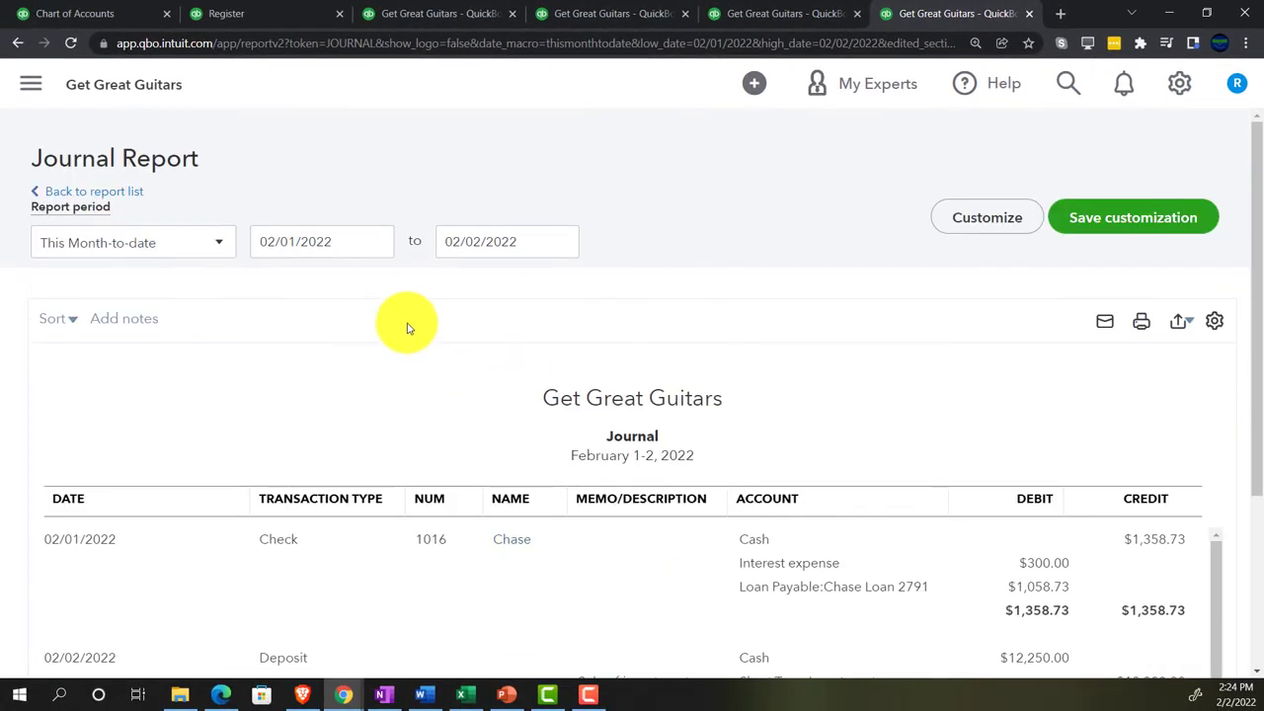
{"action": "left_click", "coordinate": [325, 243]}
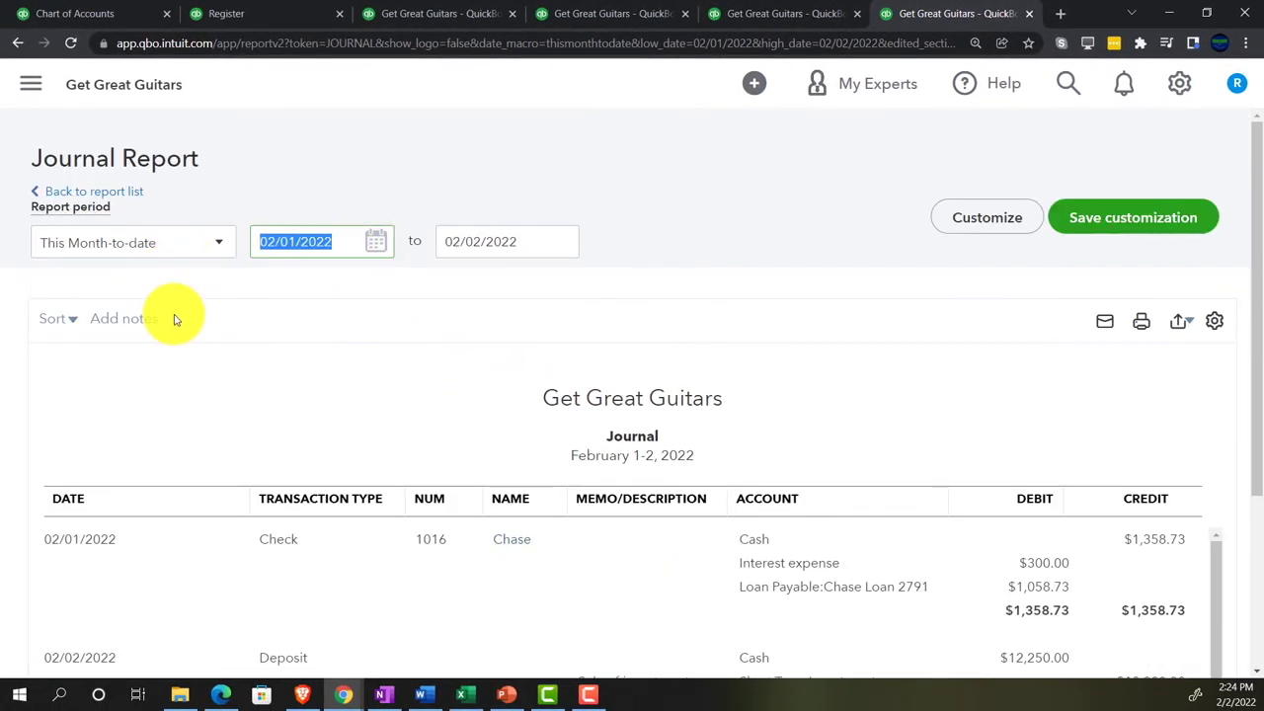
{"action": "type", "text": "022822"}
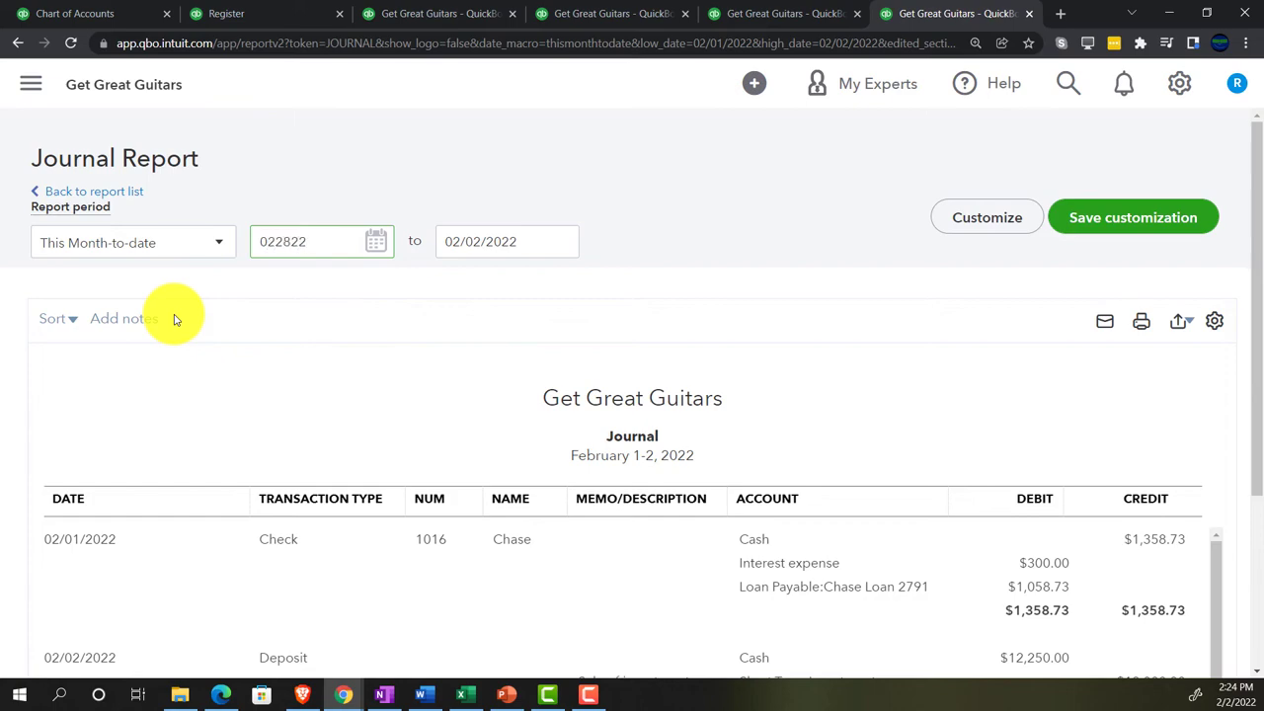
{"action": "key", "text": "Tab"}
{"action": "type", "text": "02282"}
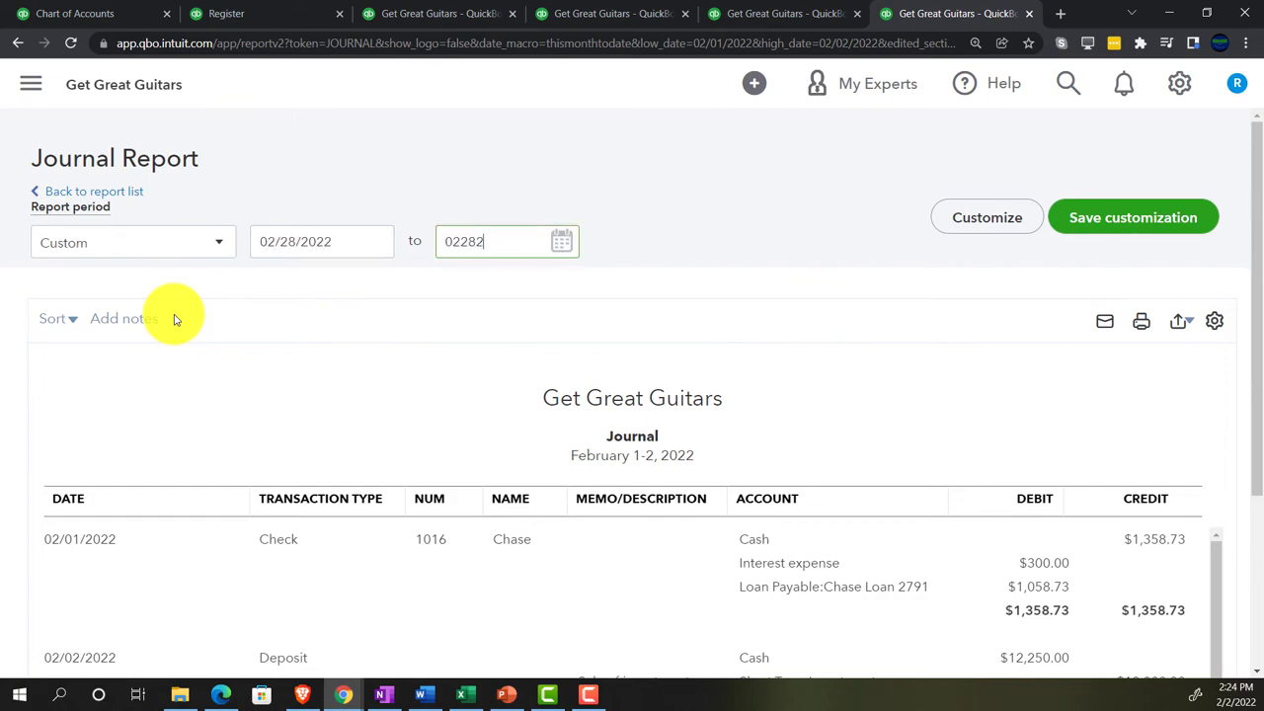
{"action": "type", "text": "2"}
{"action": "key", "text": "Tab"}
{"action": "scroll", "coordinate": [174, 318], "scroll_direction": "down", "scroll_amount": 2}
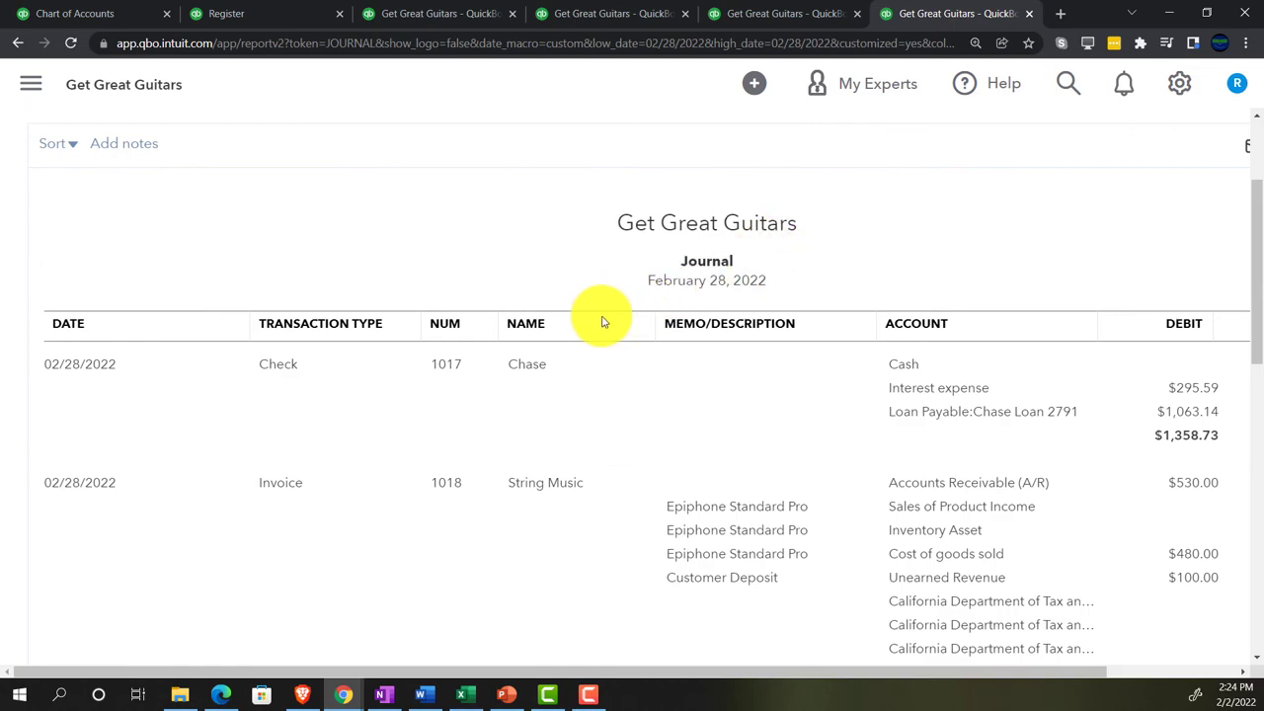
{"action": "key", "text": "ctrl+minus"}
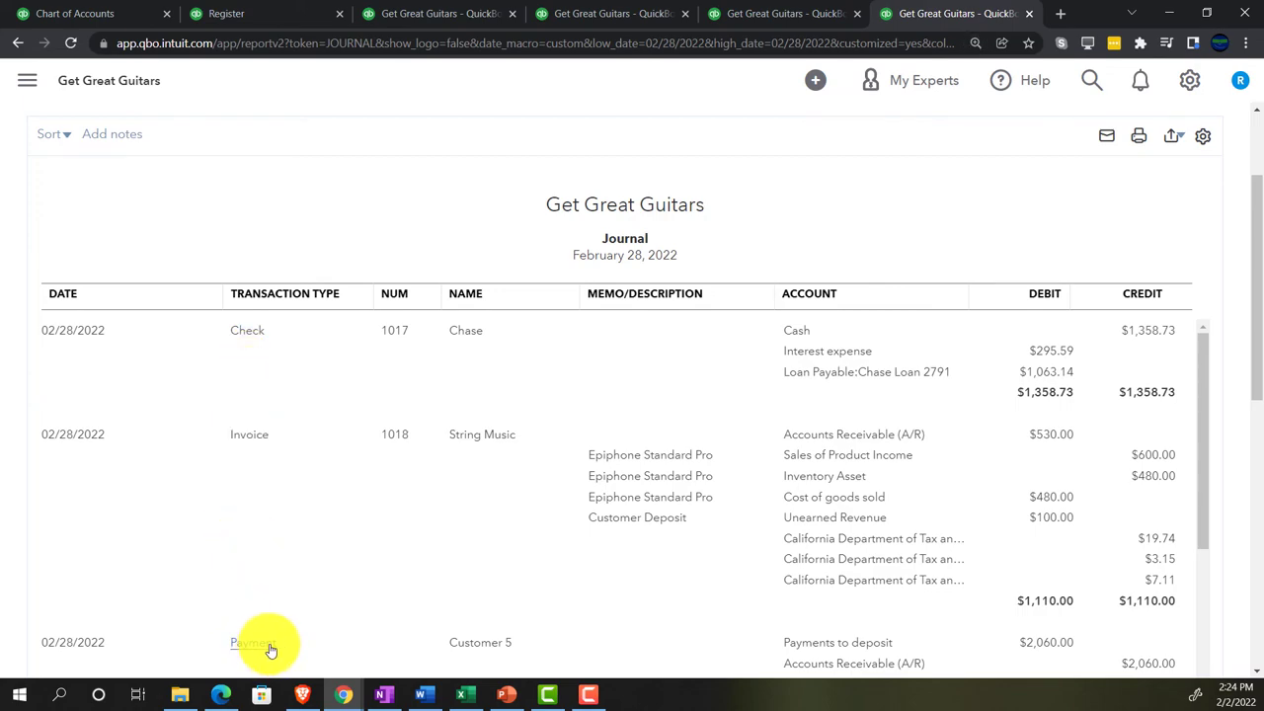
Customize the Journal report to filter Transaction Type to Journal Entry, run it, and review the listed entries
{"action": "scroll", "coordinate": [285, 637], "scroll_direction": "up", "scroll_amount": 2}
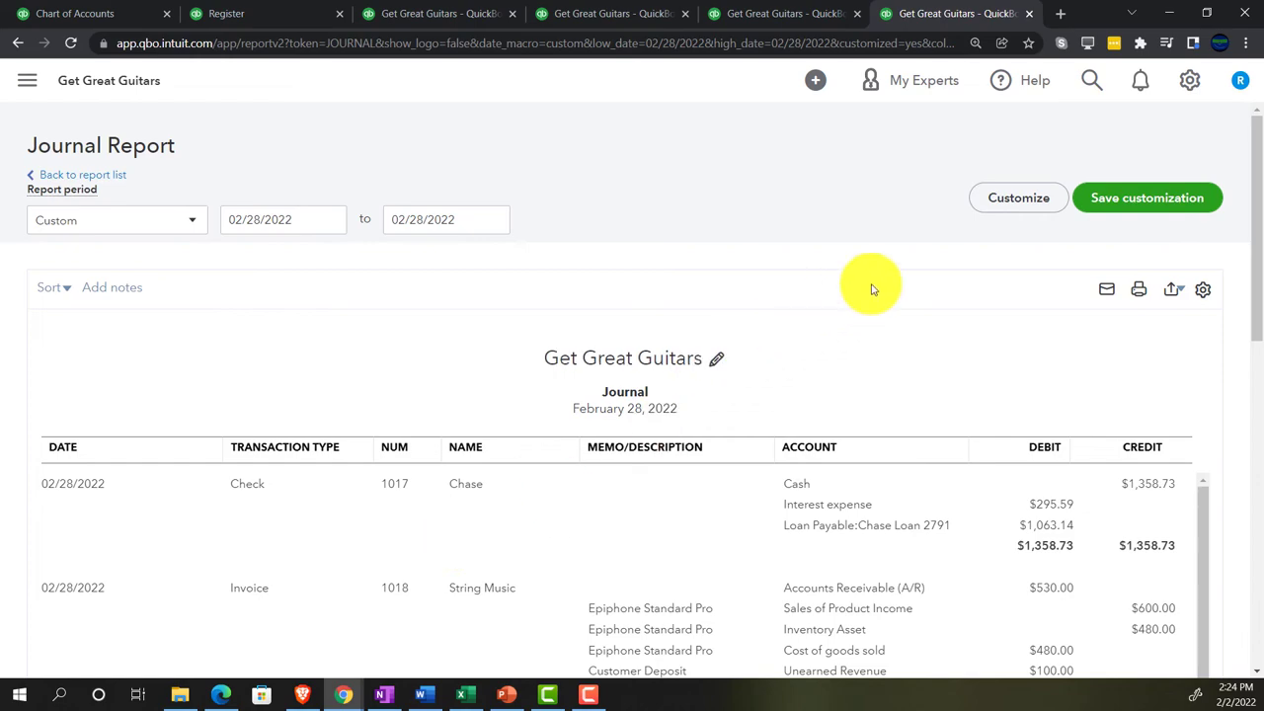
{"action": "left_click", "coordinate": [990, 204]}
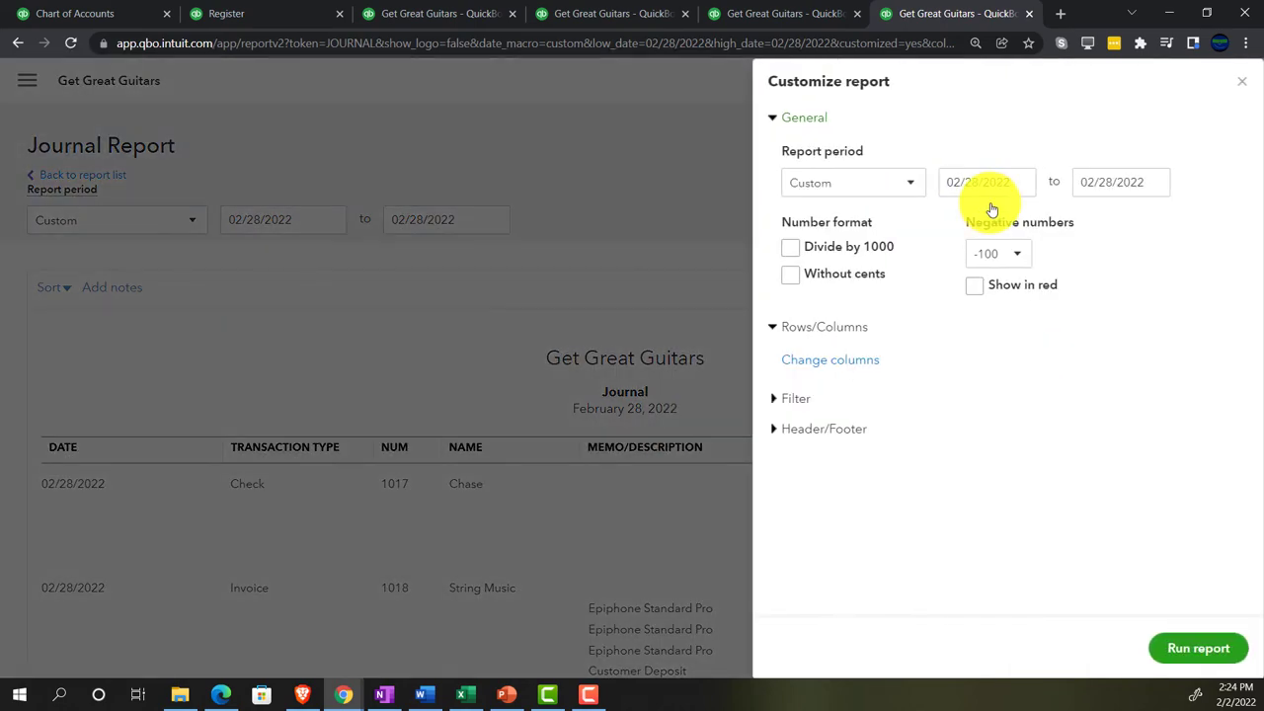
{"action": "left_click", "coordinate": [778, 398]}
{"action": "scroll", "coordinate": [861, 362], "scroll_direction": "down", "scroll_amount": 1}
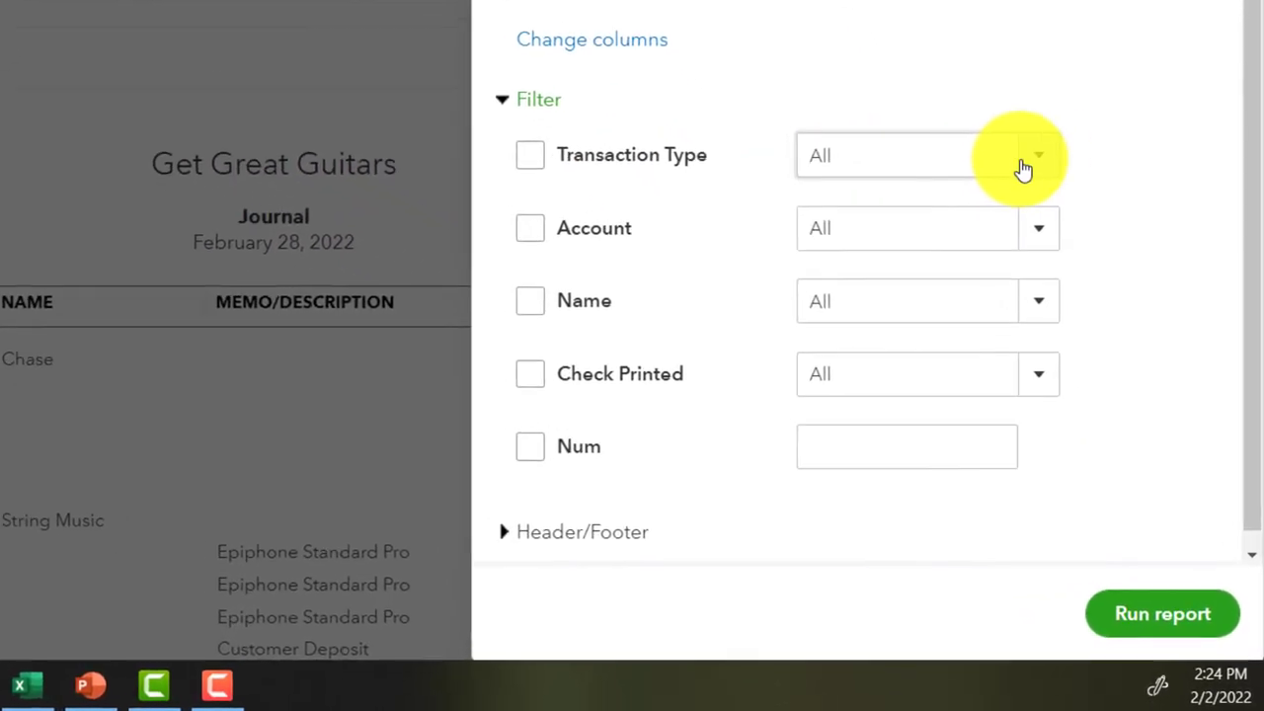
{"action": "left_click", "coordinate": [1032, 160]}
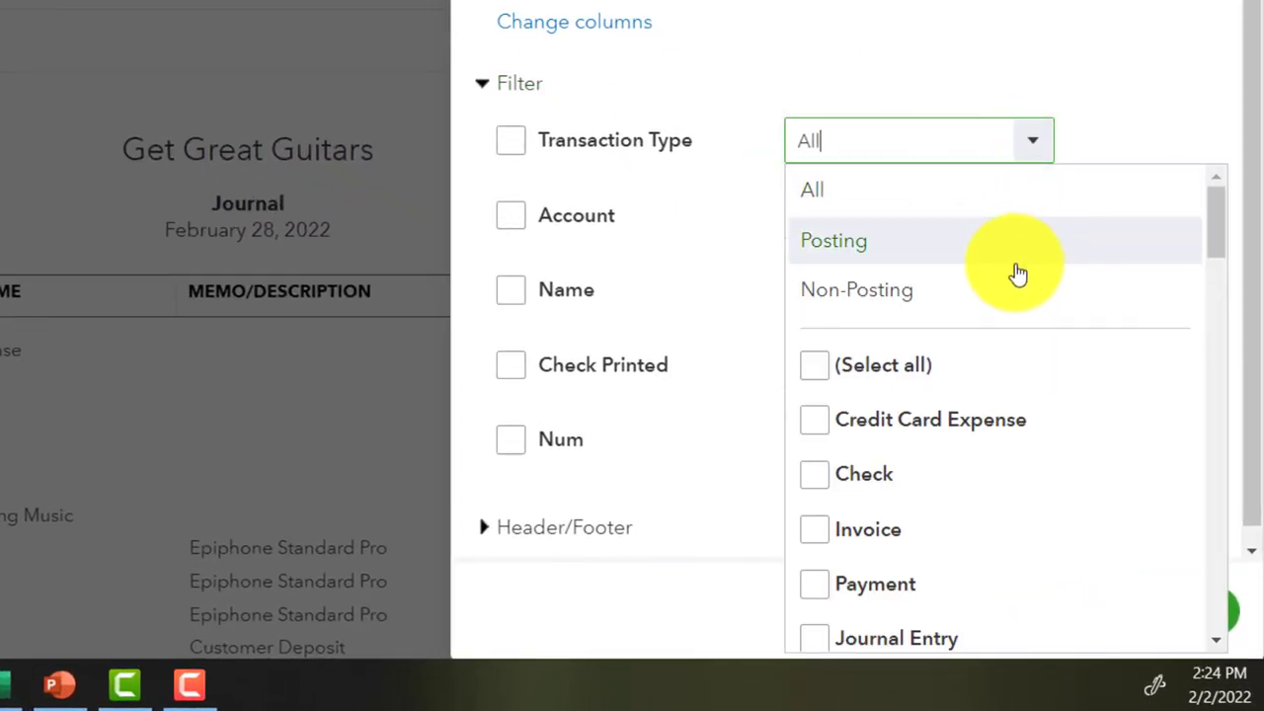
{"action": "scroll", "coordinate": [998, 265], "scroll_direction": "down", "scroll_amount": 1}
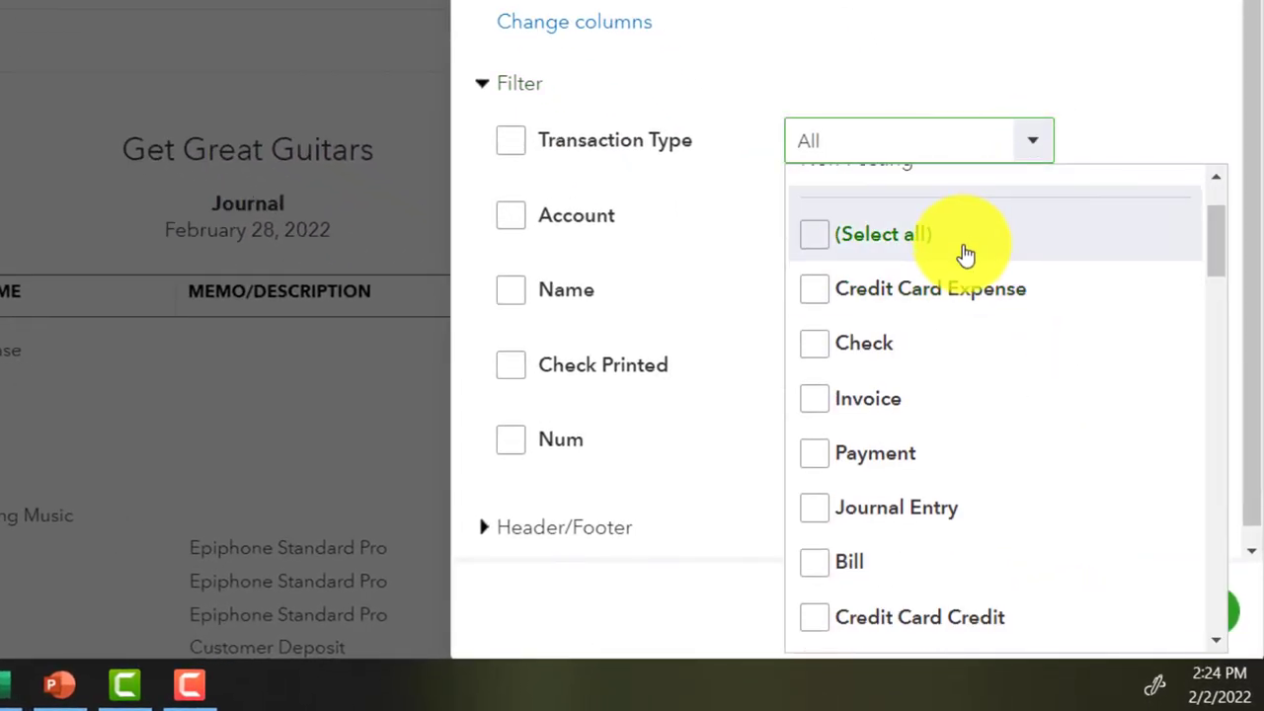
{"action": "left_click", "coordinate": [818, 518]}
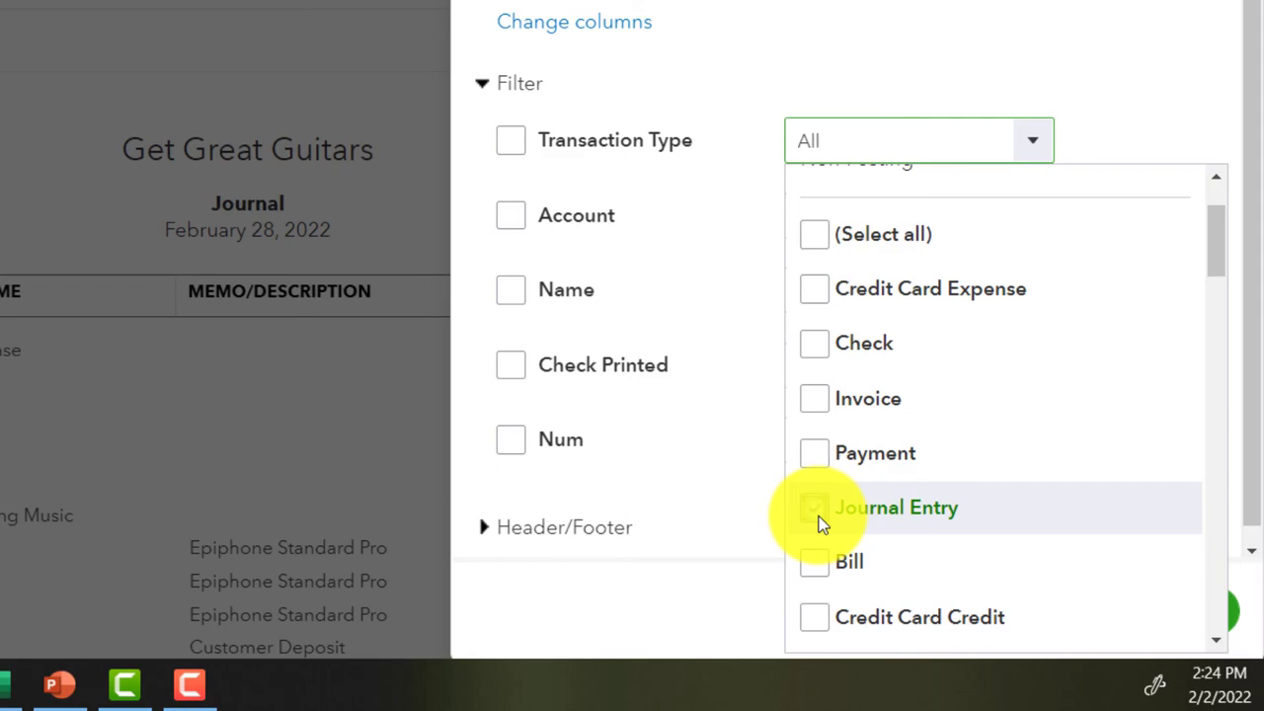
{"action": "left_click", "coordinate": [1092, 35]}
{"action": "scroll", "coordinate": [1143, 316], "scroll_direction": "down", "scroll_amount": 1}
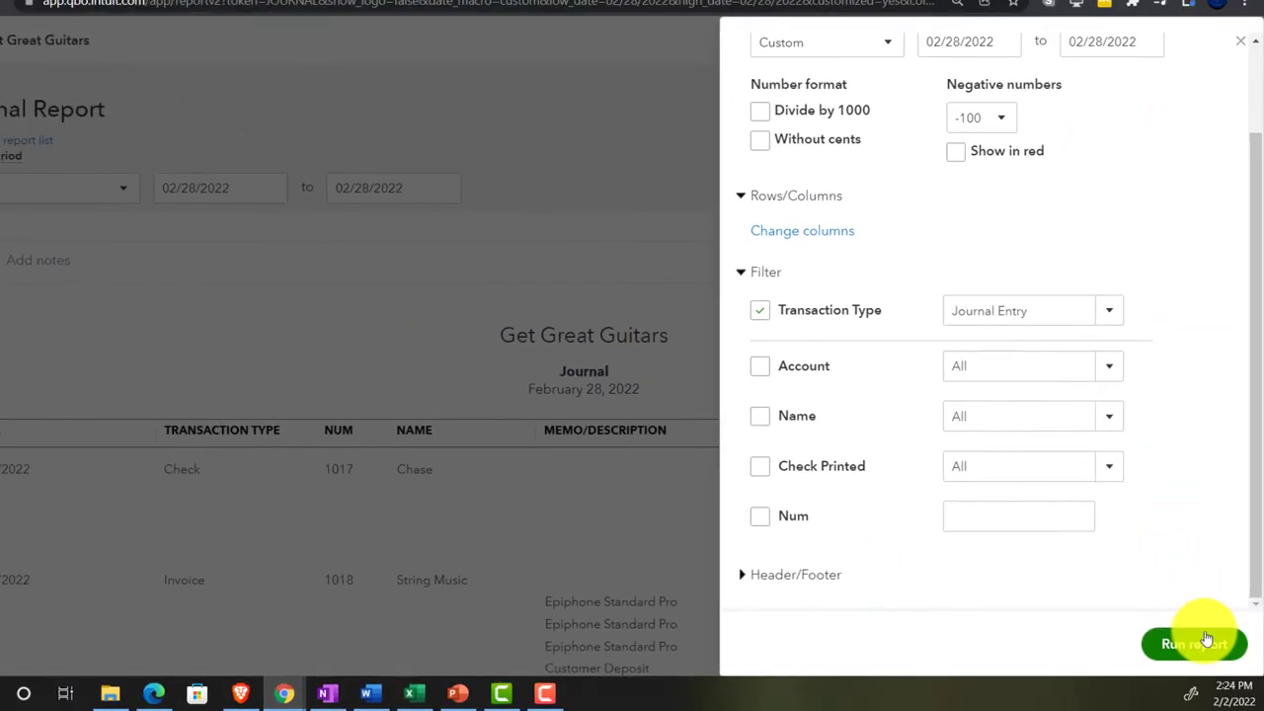
{"action": "left_click", "coordinate": [1217, 613]}
{"action": "scroll", "coordinate": [1000, 509], "scroll_direction": "down", "scroll_amount": 1}
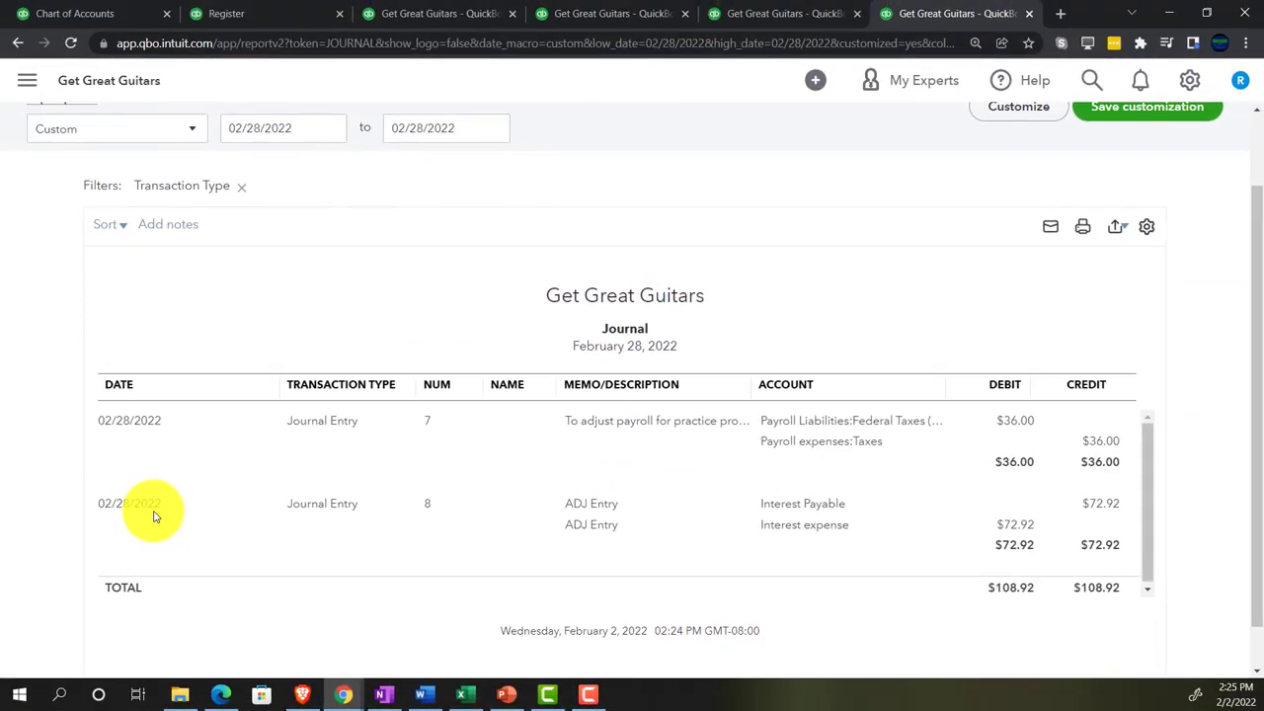
{"action": "key", "text": "ctrl+plus"}
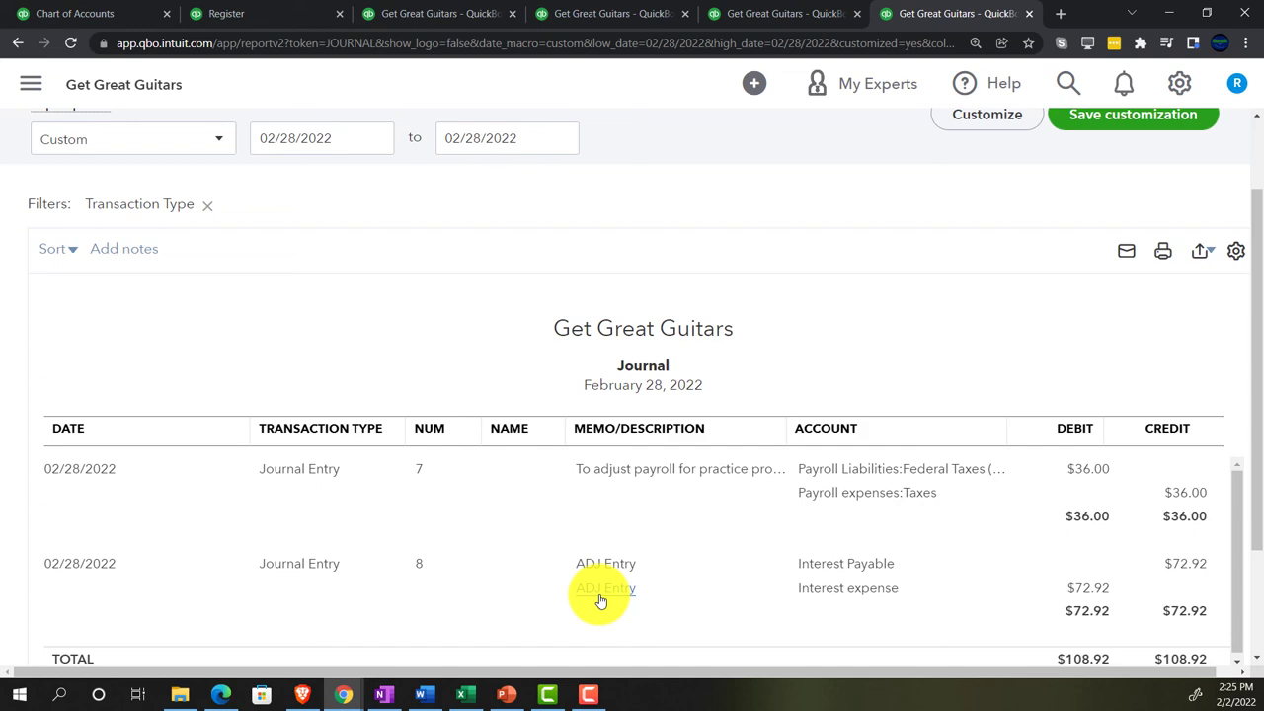
{"action": "scroll", "coordinate": [600, 602], "scroll_direction": "down", "scroll_amount": 1}
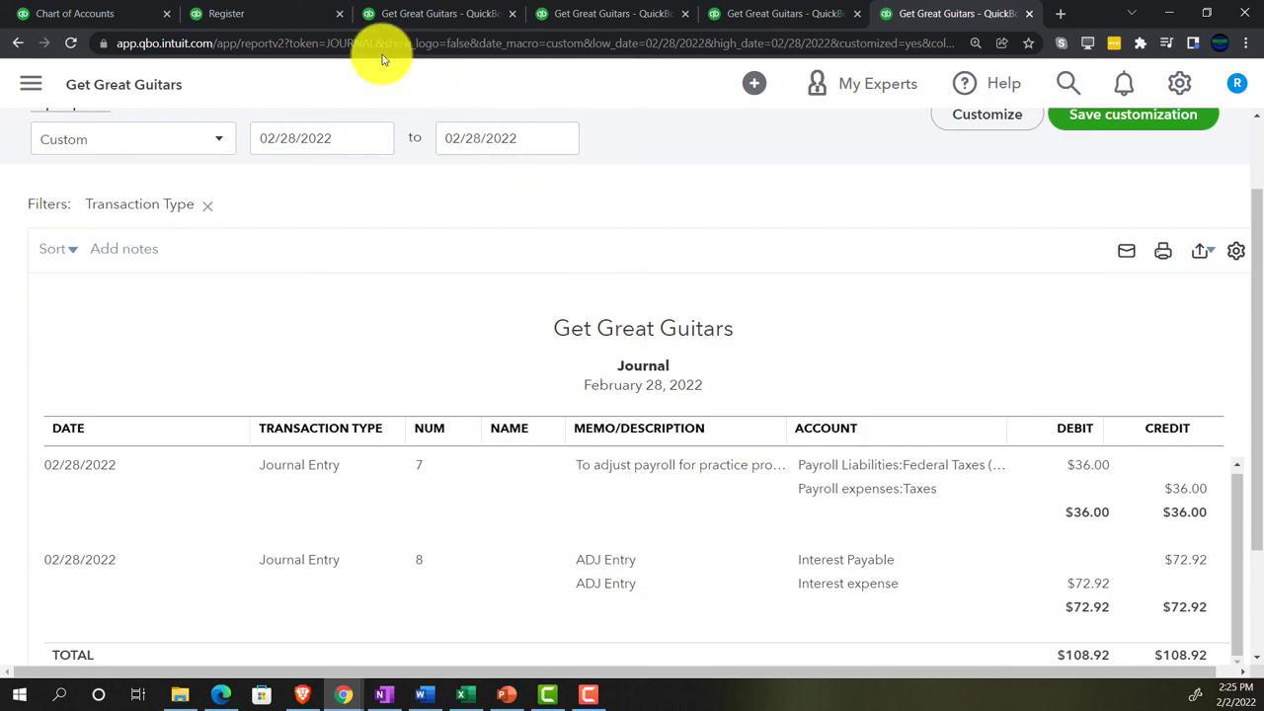
Compare Interest Payable on the Balance Sheet with the half-month interest in the Excel loan table, and return to the Balance Sheet
{"action": "left_click", "coordinate": [395, 20]}
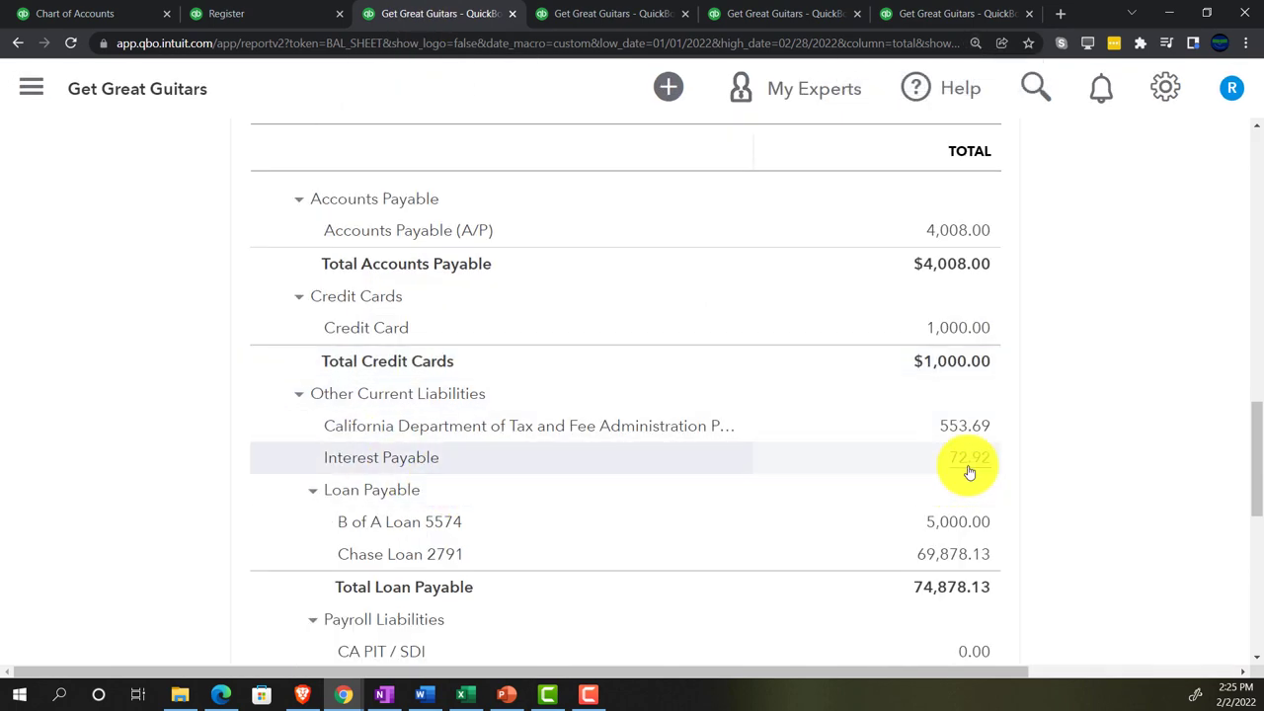
{"action": "key", "text": "ctrl+plus"}
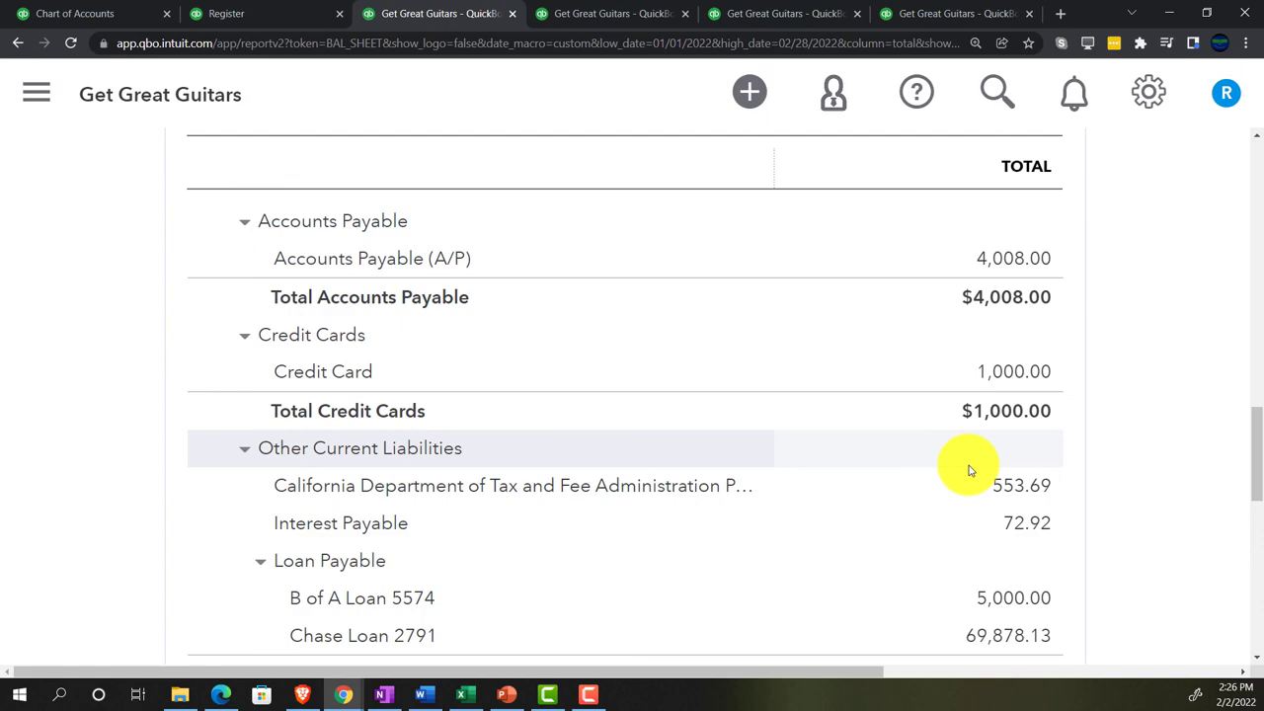
{"action": "left_click", "coordinate": [464, 694]}
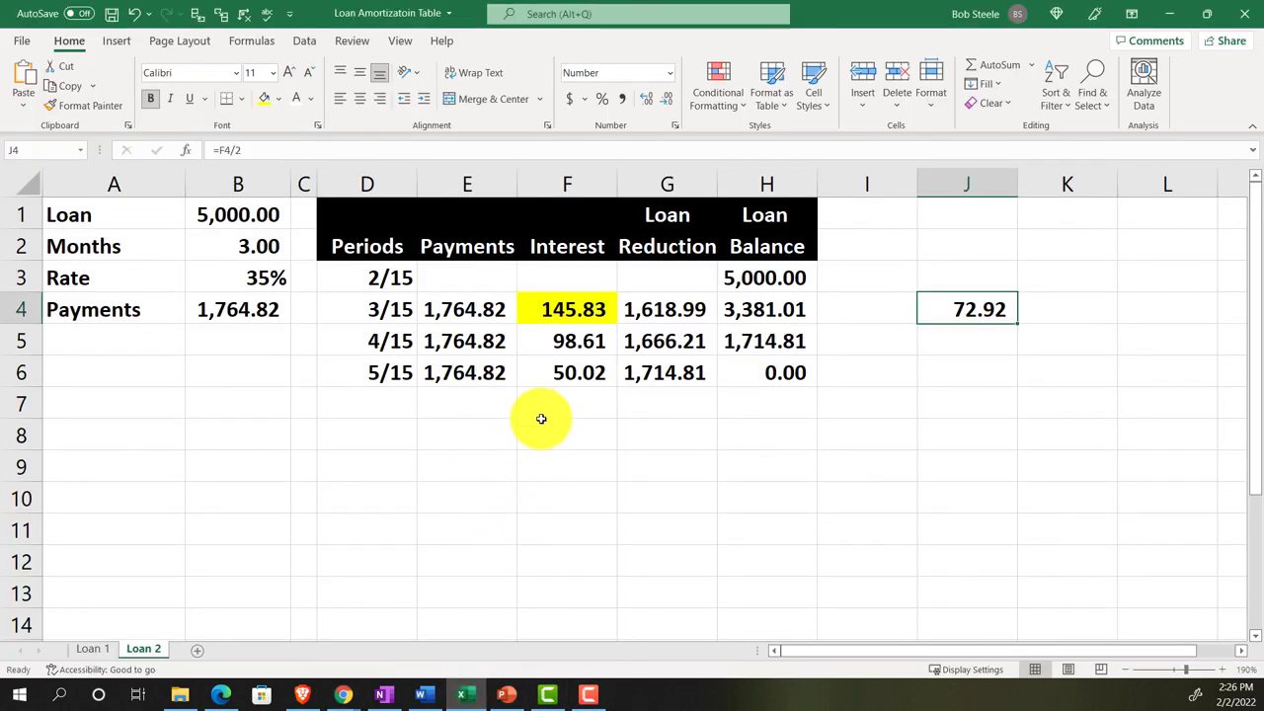
{"action": "left_click", "coordinate": [475, 694]}
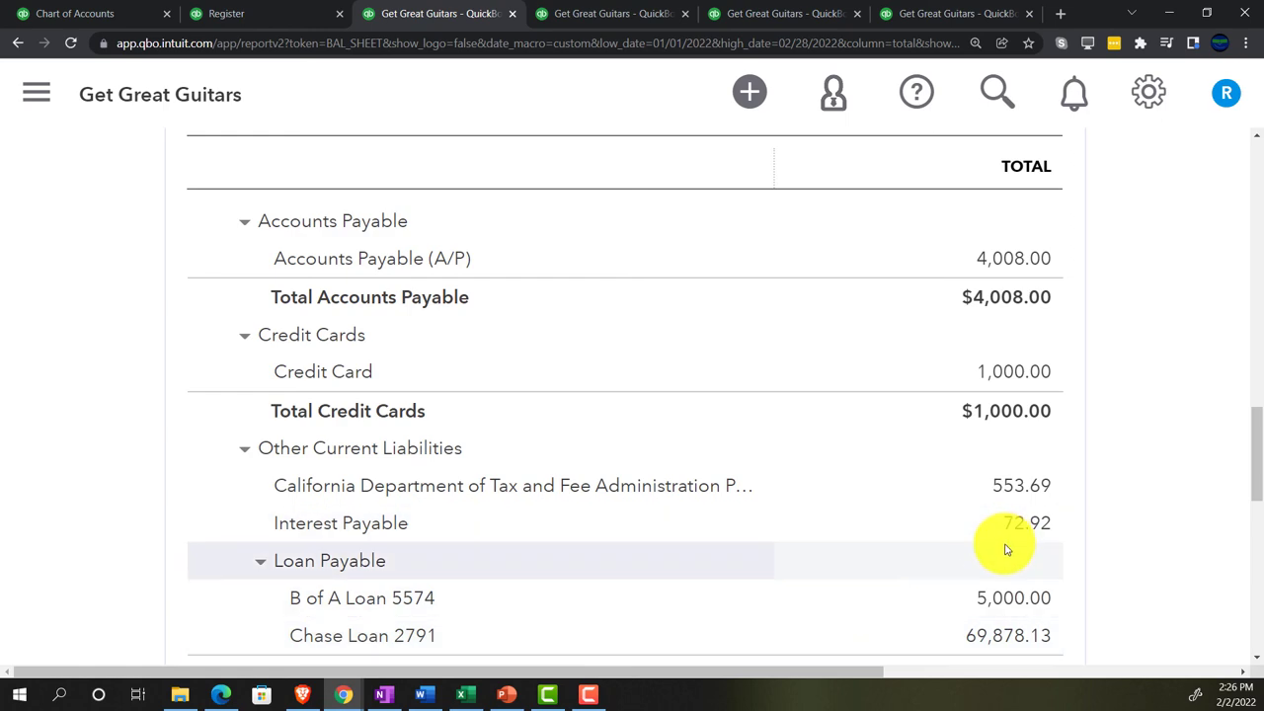
Rerun the Trial Balance as of February 28, 2022 and examine it from Cash through Interest Payable and Interest expense to the totals
{"action": "left_click", "coordinate": [766, 16]}
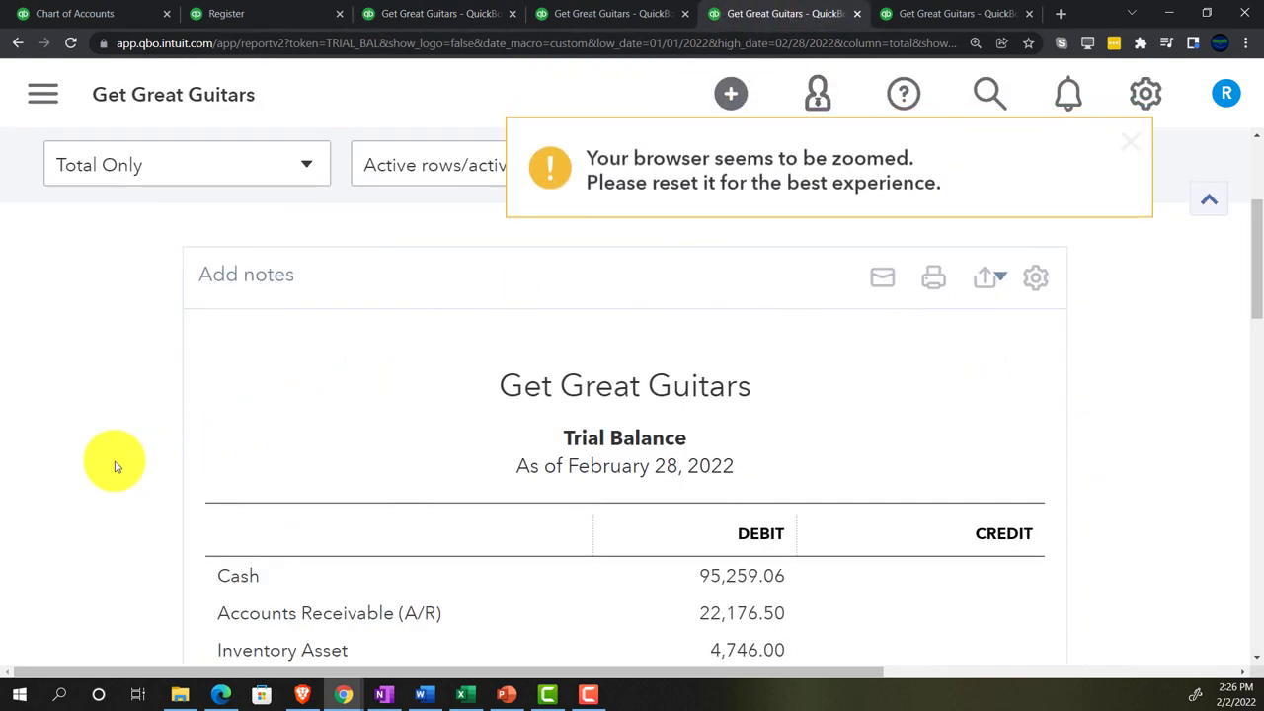
{"action": "scroll", "coordinate": [350, 452], "scroll_direction": "up", "scroll_amount": 2}
{"action": "scroll", "coordinate": [156, 515], "scroll_direction": "down", "scroll_amount": 3}
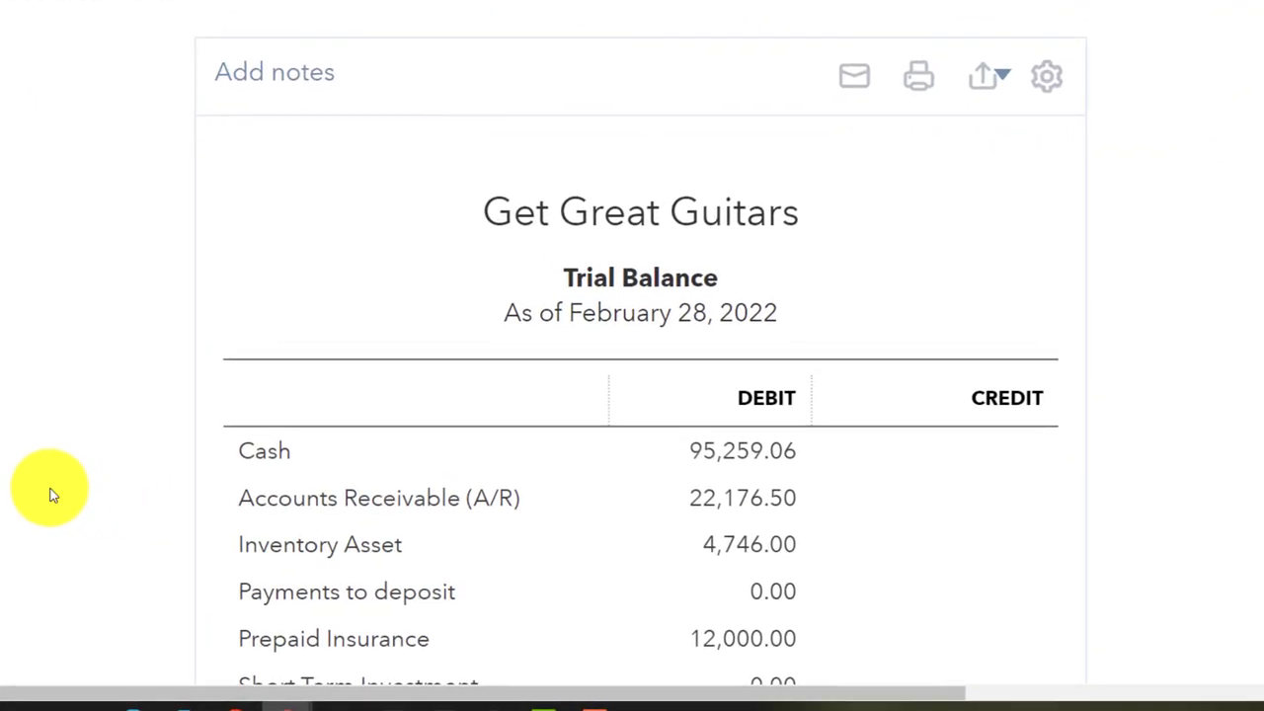
{"action": "scroll", "coordinate": [53, 494], "scroll_direction": "down", "scroll_amount": 3}
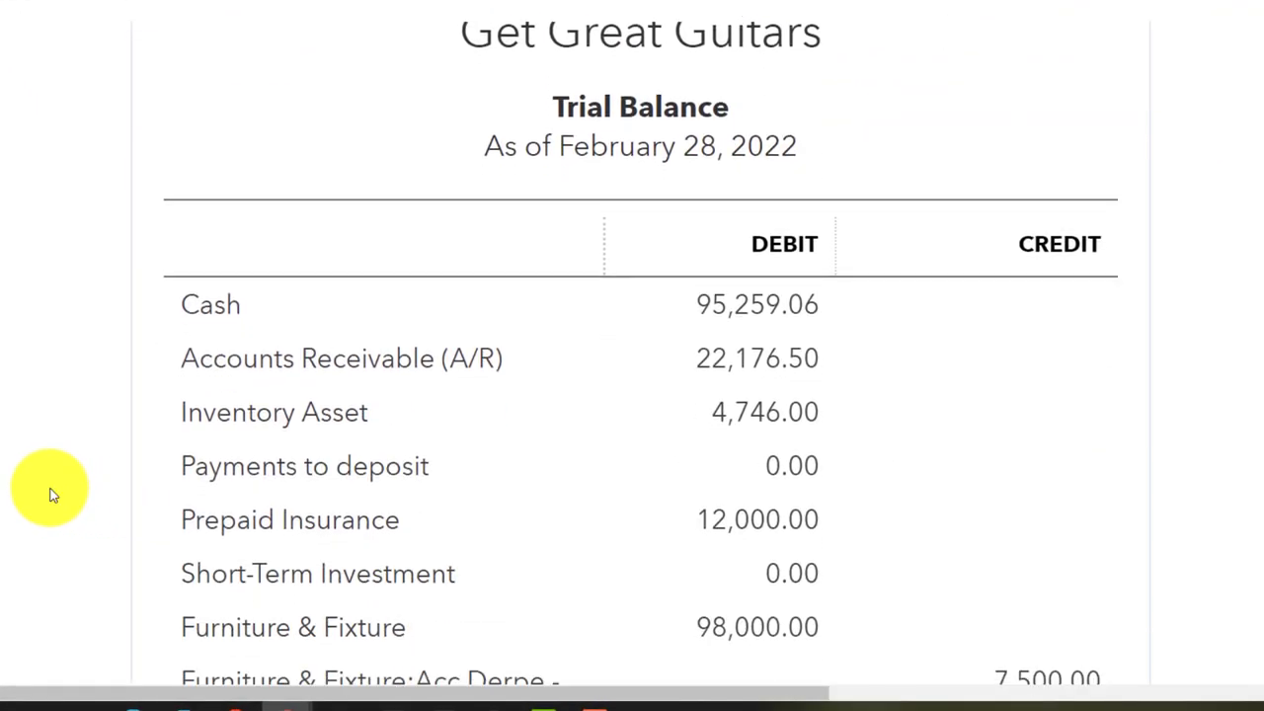
{"action": "scroll", "coordinate": [52, 493], "scroll_direction": "down", "scroll_amount": 4}
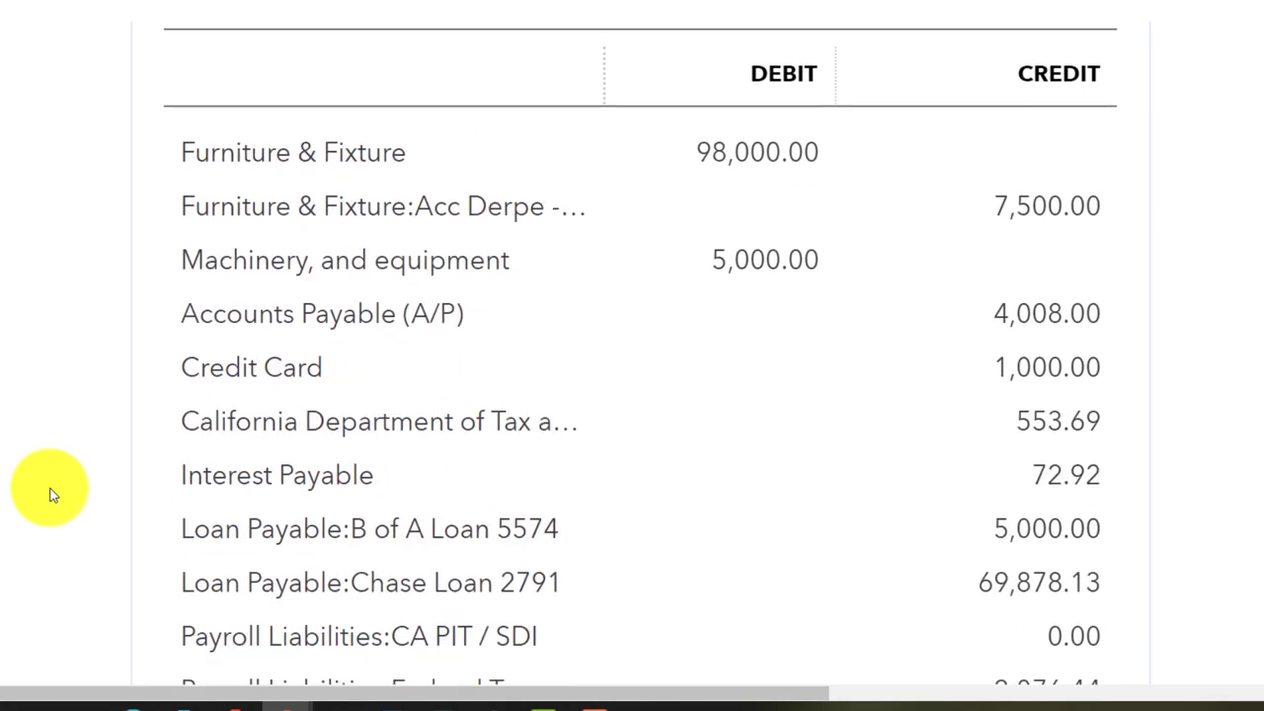
{"action": "scroll", "coordinate": [53, 494], "scroll_direction": "down", "scroll_amount": 5}
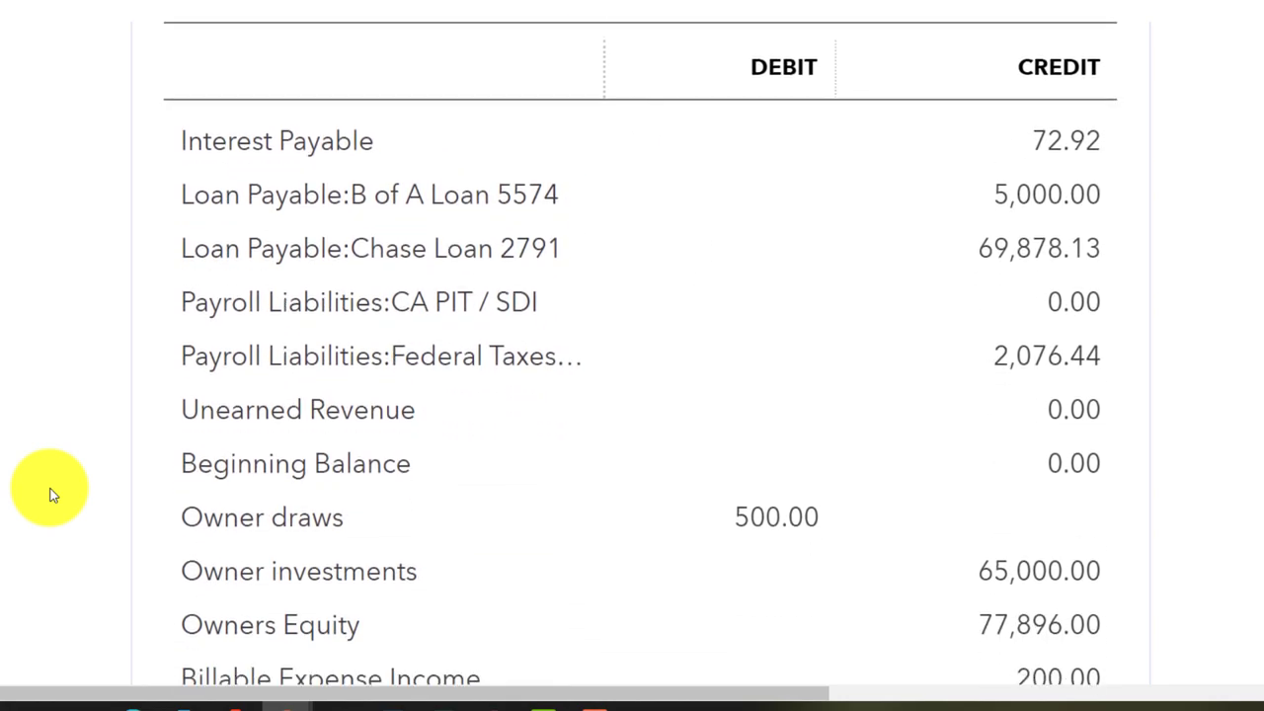
{"action": "scroll", "coordinate": [53, 494], "scroll_direction": "down", "scroll_amount": 3}
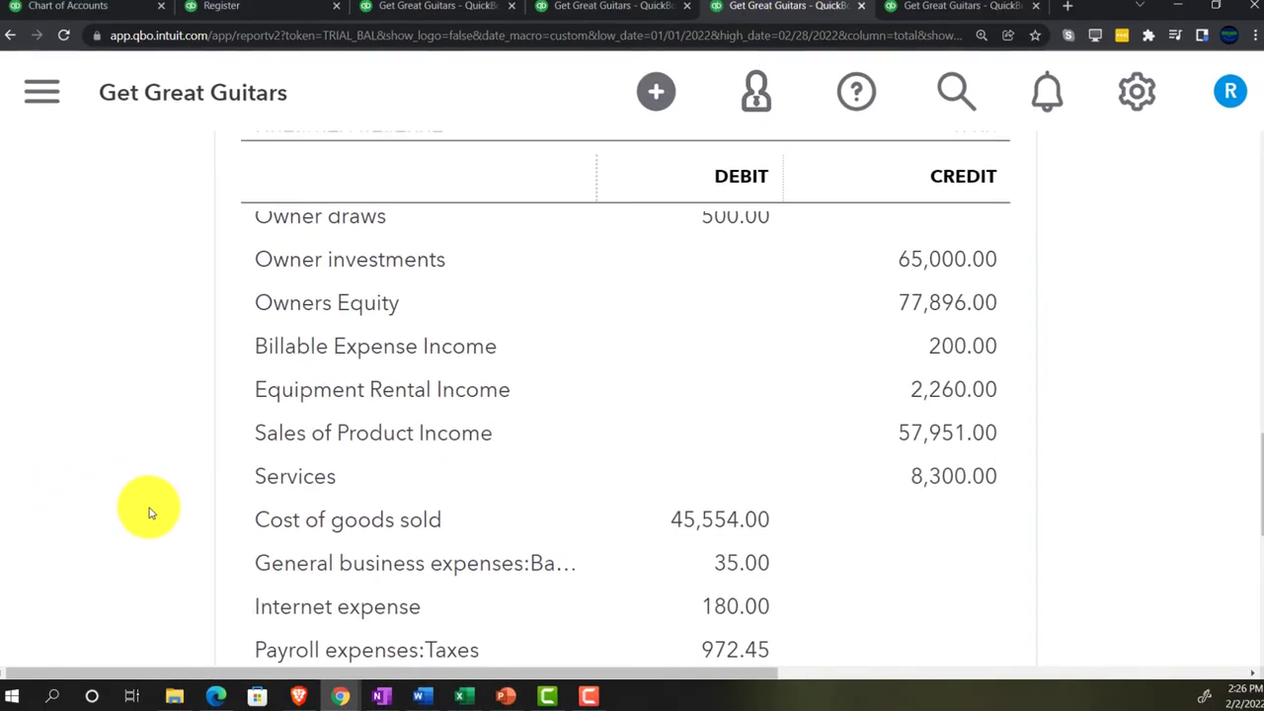
{"action": "scroll", "coordinate": [155, 512], "scroll_direction": "down", "scroll_amount": 3}
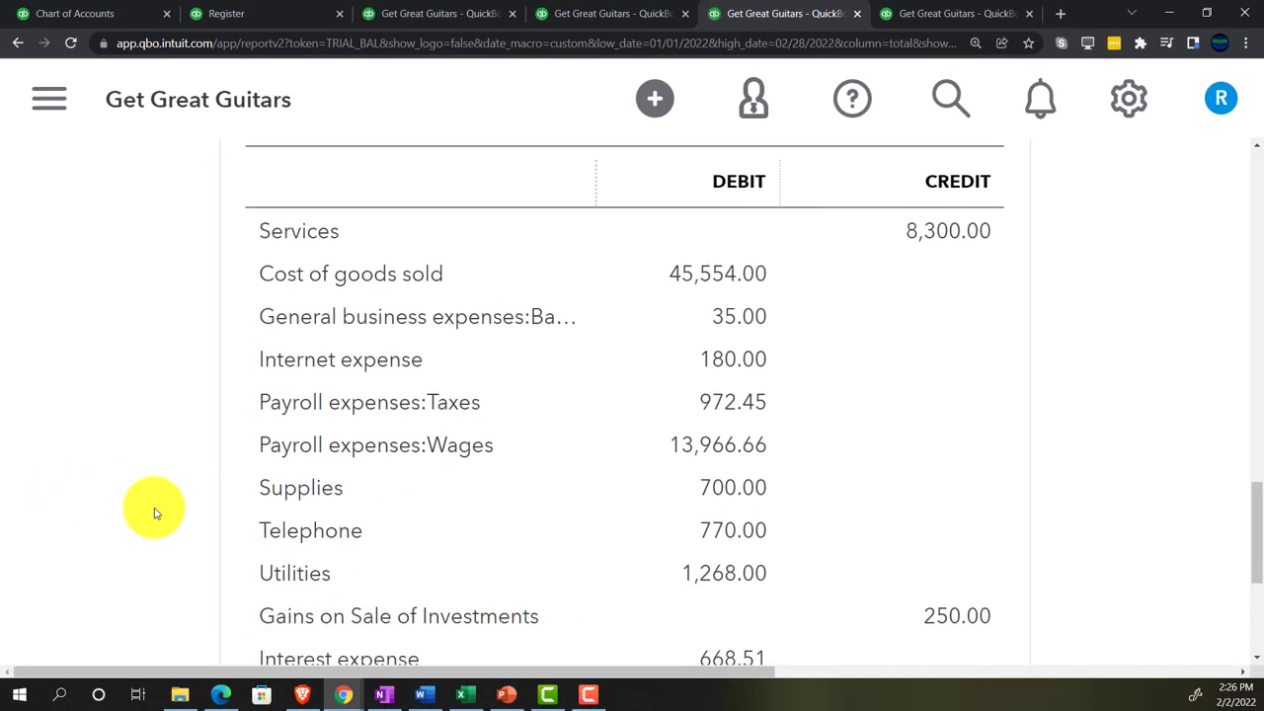
{"action": "scroll", "coordinate": [155, 513], "scroll_direction": "down", "scroll_amount": 2}
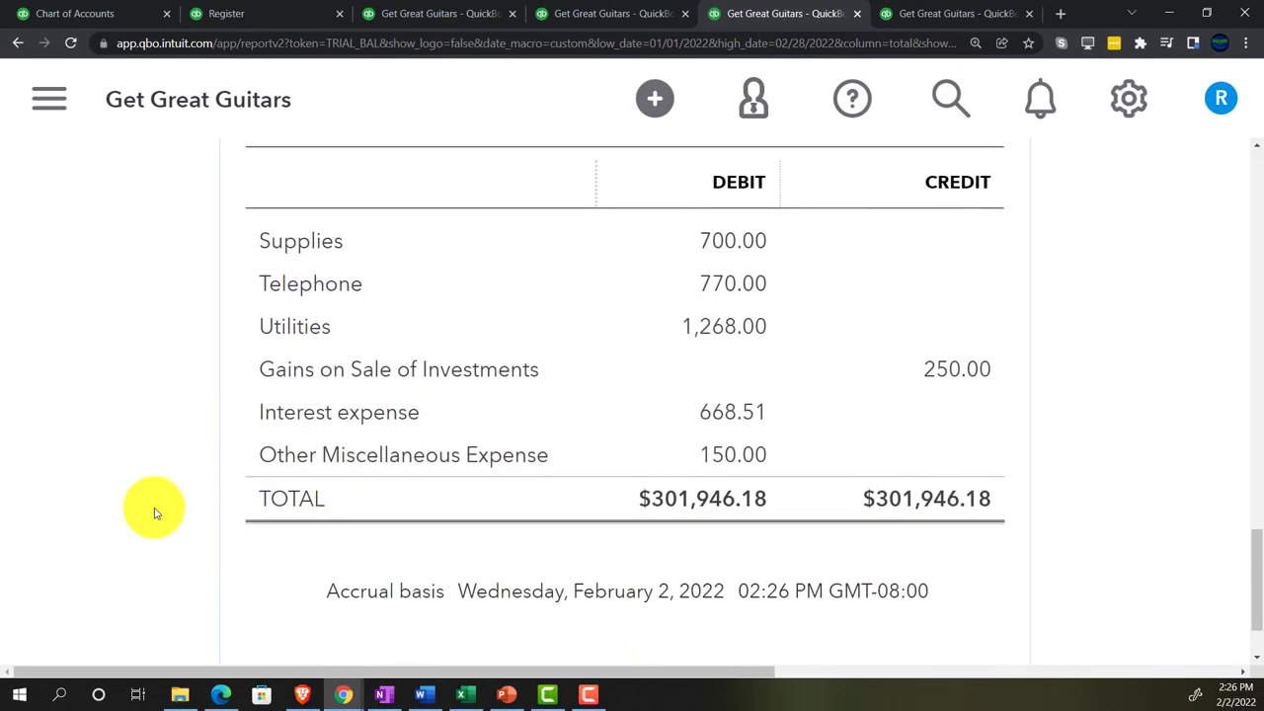